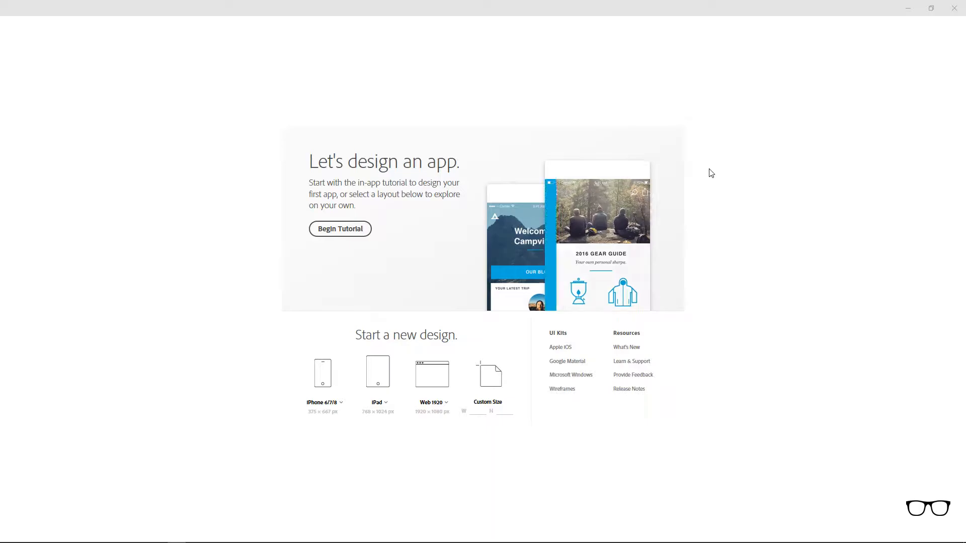
Create a new blank document with a single iPhone X (375 x 812) artboard.
left_click(333, 403)
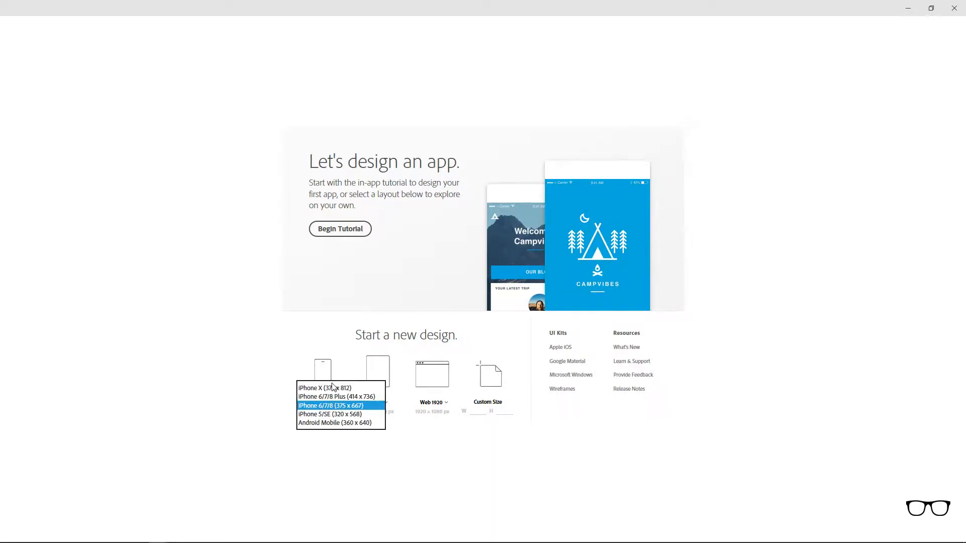
left_click(337, 386)
left_click(323, 378)
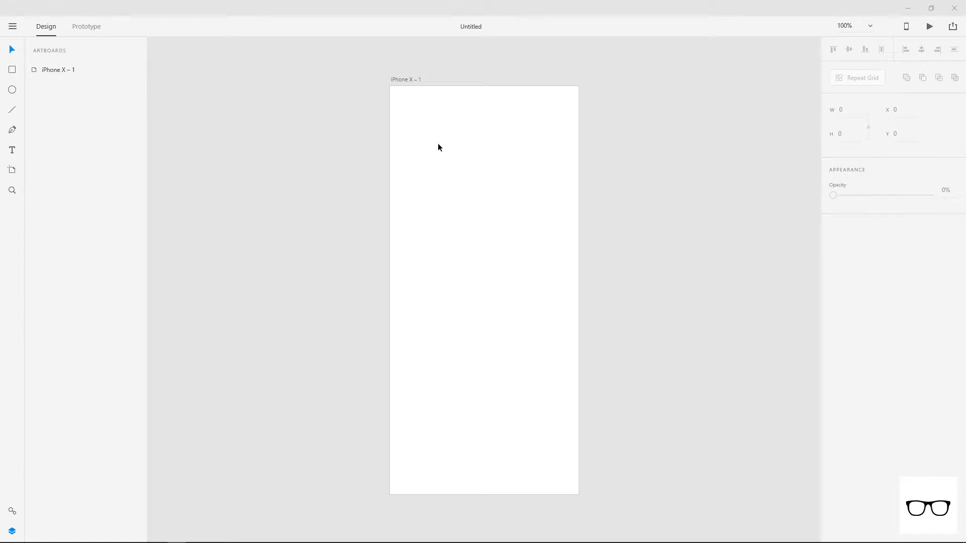
From the main menu, reveal the Get UI Kits list: Apple iOS, Google Material, Microsoft Windows, Wireframes.
mouse_move(650, 121)
left_mouse_down()
mouse_move(601, 132)
mouse_move(611, 119)
mouse_move(638, 124)
left_mouse_up()
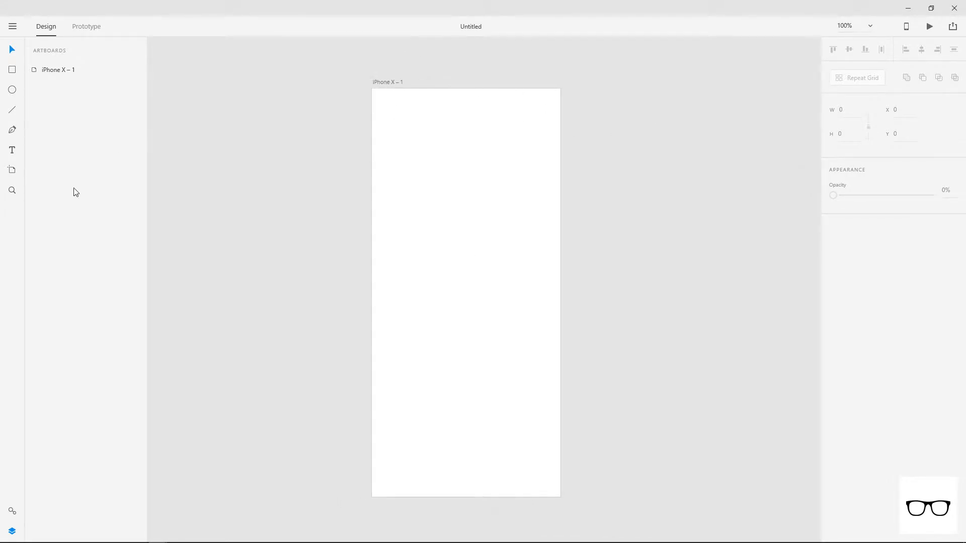
left_click(12, 170)
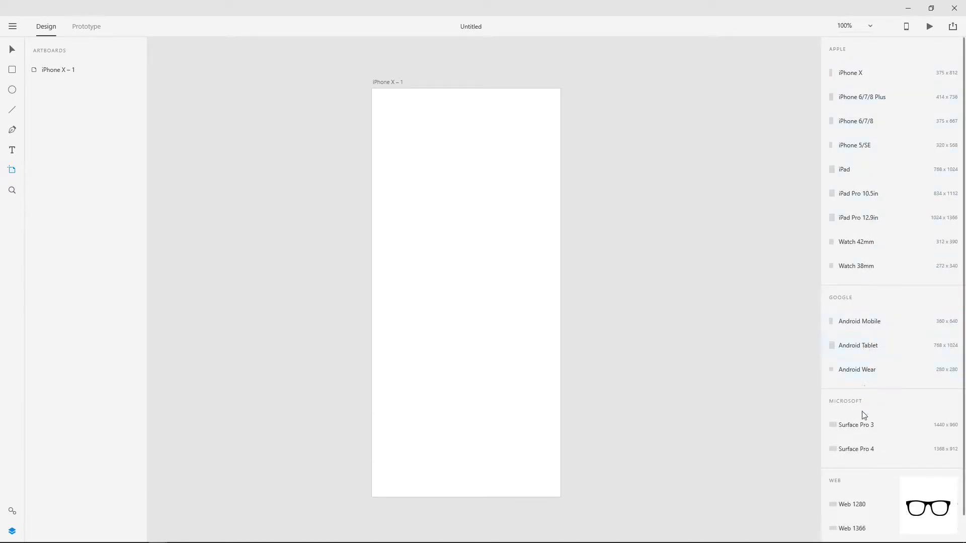
left_click(12, 49)
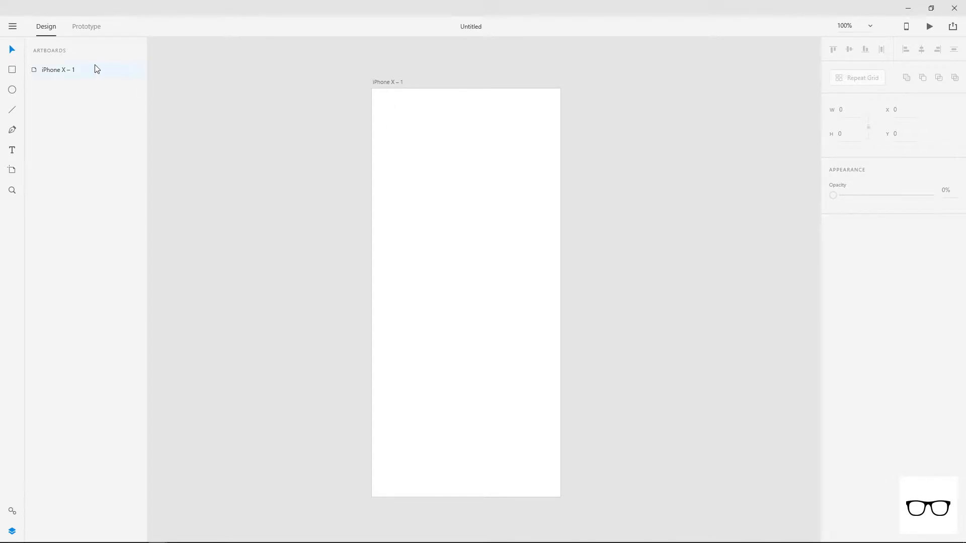
left_click(12, 26)
mouse_move(32, 120)
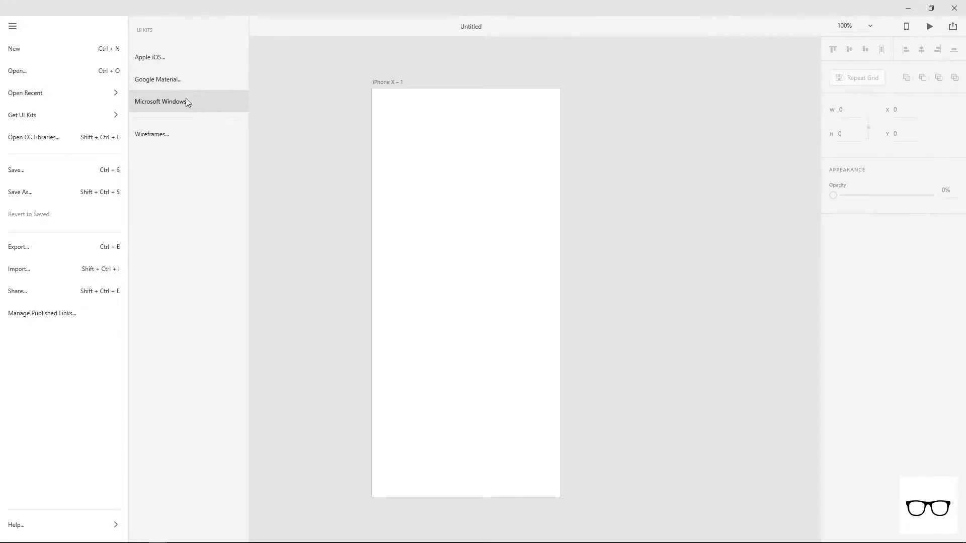
Open the Apple iOS UI kit and select its Status Bar on Light.
left_click(305, 114)
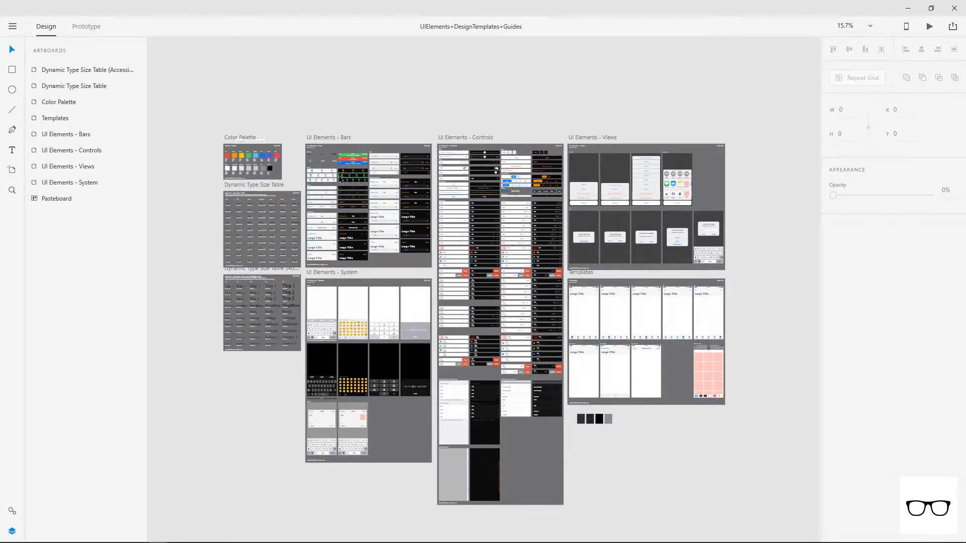
scroll(339, 178, "up", 5)
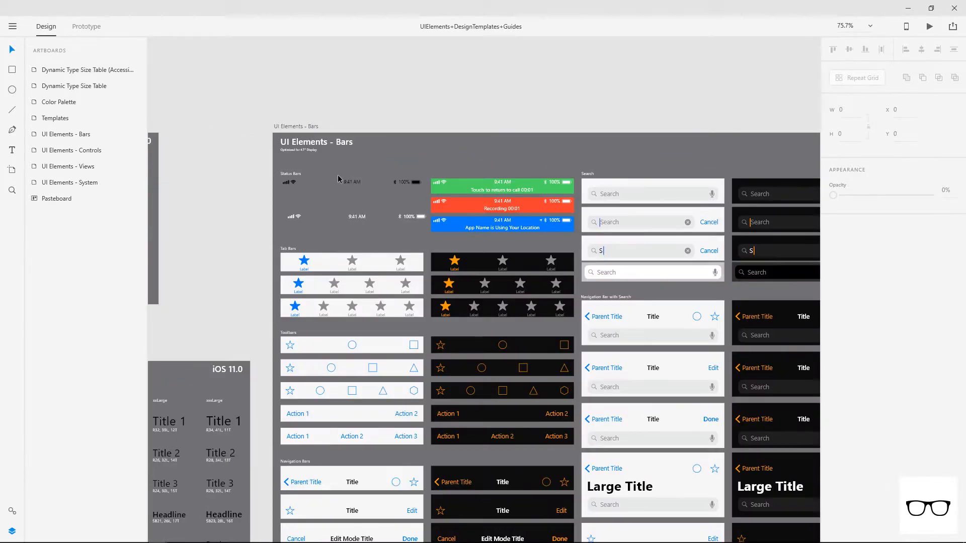
scroll(339, 177, "up", 3)
left_click(400, 184)
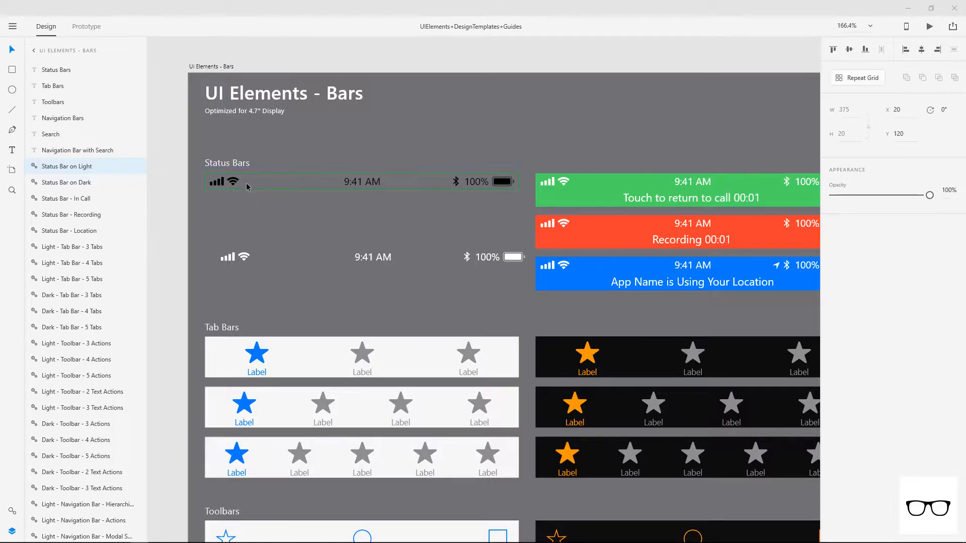
Paste the light status bar into the iPhone X artboard and drag it to the top.
mouse_move(168, 534)
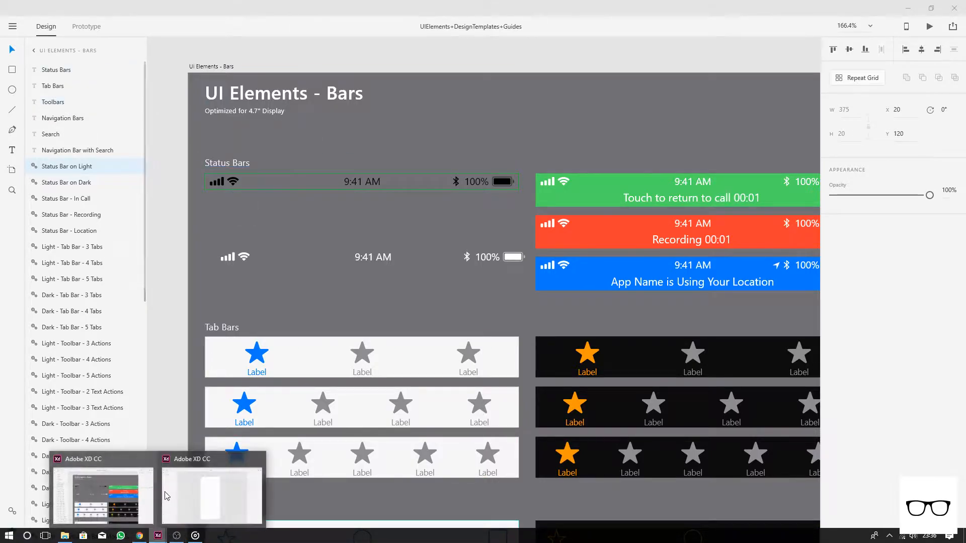
left_click(192, 478)
left_click(493, 188)
key("ctrl+v")
left_click(429, 148)
left_click(427, 151)
left_click_drag(394, 153, 386, 96)
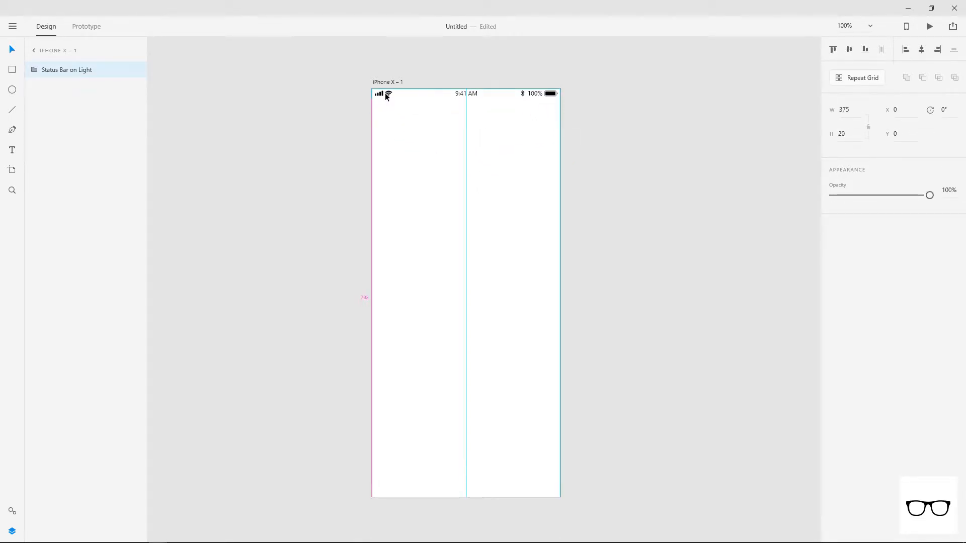
Nudge the status bar down so it sits exactly along the artboard's top edge.
left_click(465, 69)
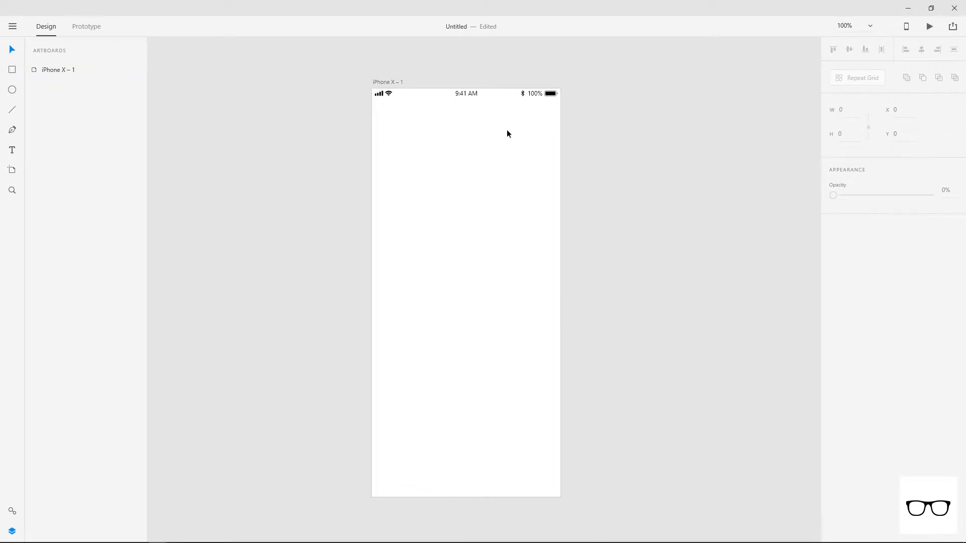
scroll(506, 131, "up", 3)
scroll(507, 127, "up", 1)
left_click_drag(445, 113, 446, 116)
left_click(450, 133)
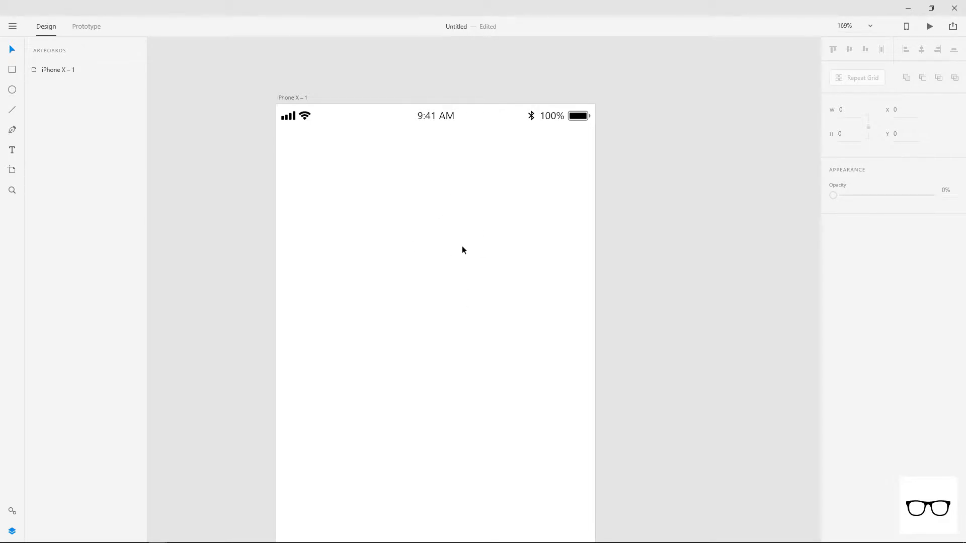
Draw a 110 × 110 circle, Ellipse 1, centred horizontally below the status bar.
left_click_drag(487, 330, 446, 298)
left_click(12, 89)
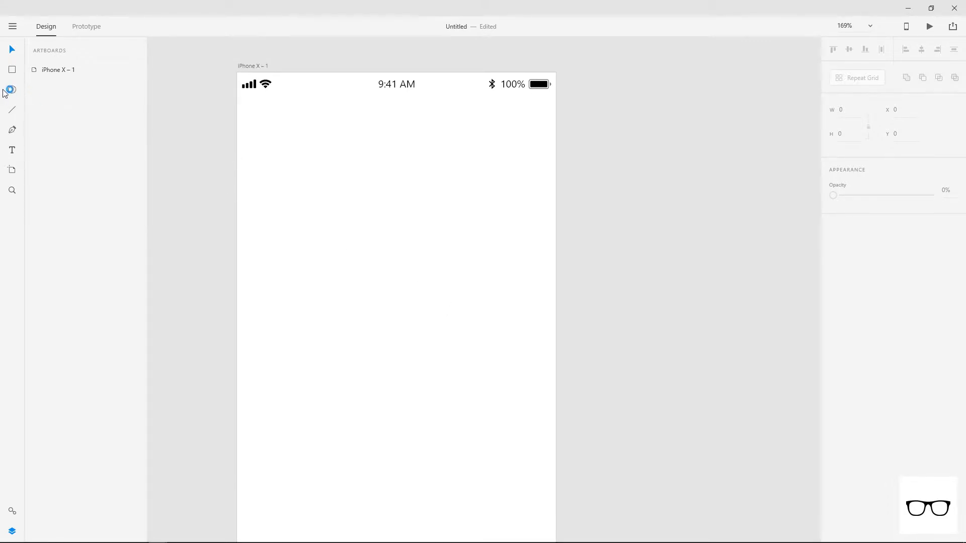
mouse_move(397, 187)
left_mouse_down()
mouse_move(444, 267)
mouse_move(403, 216)
mouse_move(404, 228)
left_mouse_up()
key("v")
left_click_drag(435, 361, 433, 397)
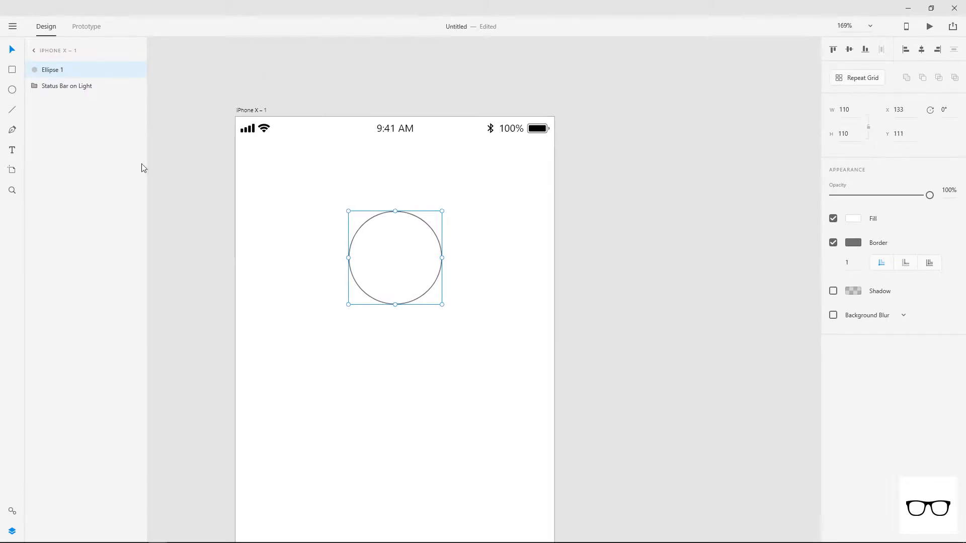
left_click(12, 90)
scroll(259, 190, "up", 2)
scroll(259, 189, "up", 1)
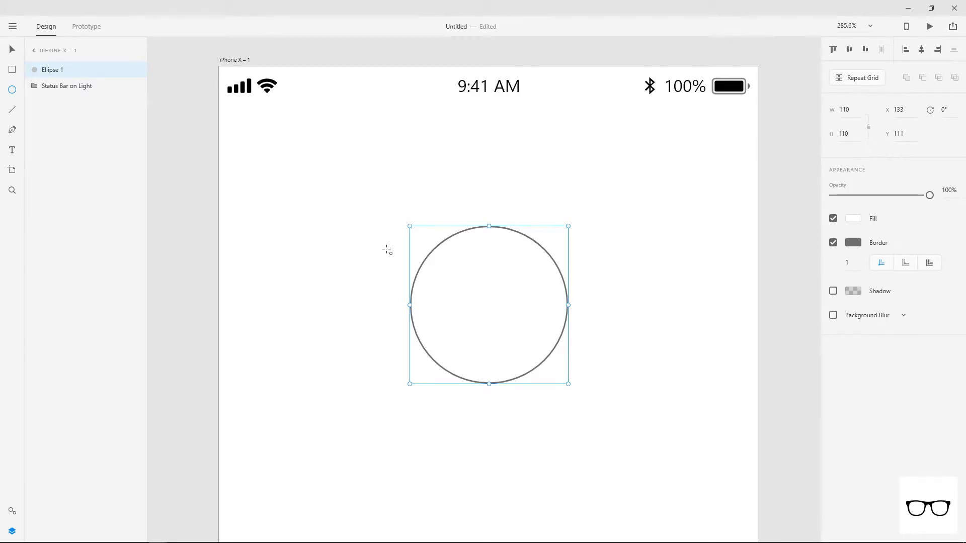
key("Escape")
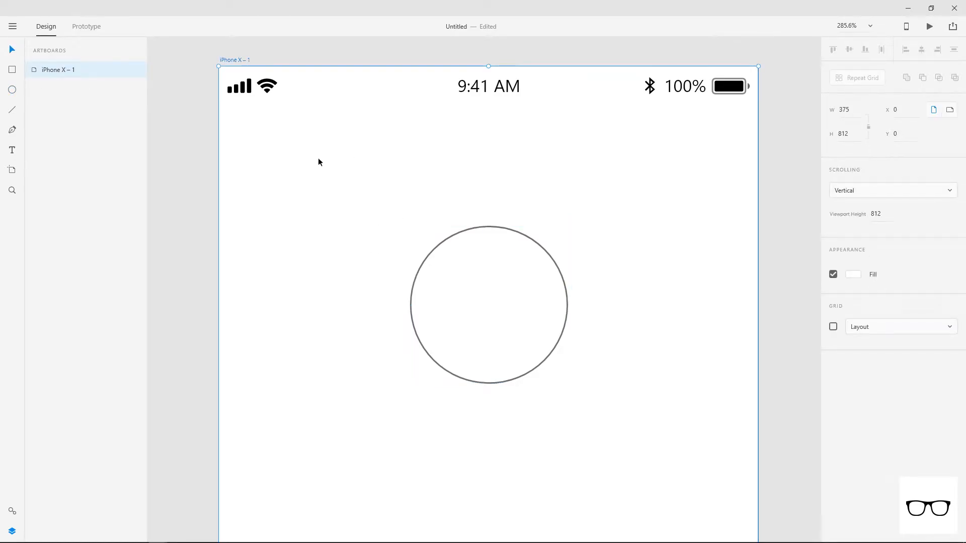
Turn on the artboard's 4-column layout grid and set its side margins to 20.
left_click(833, 327)
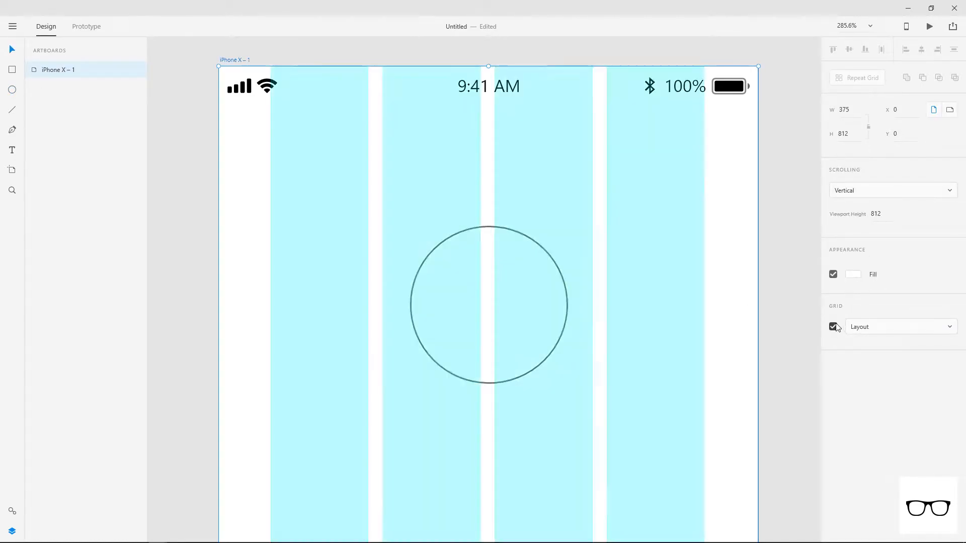
left_click(948, 433)
type("39")
key("Return")
key("Down")
key("Down")
key("Down")
key("Down")
key("Down")
key("Down")
key("Down")
key("Down")
key("Down")
key("Down")
key("Down")
key("Down")
key("Down")
key("Down")
key("Down")
key("Down")
key("Down")
key("Down")
key("Down")
key("Down")
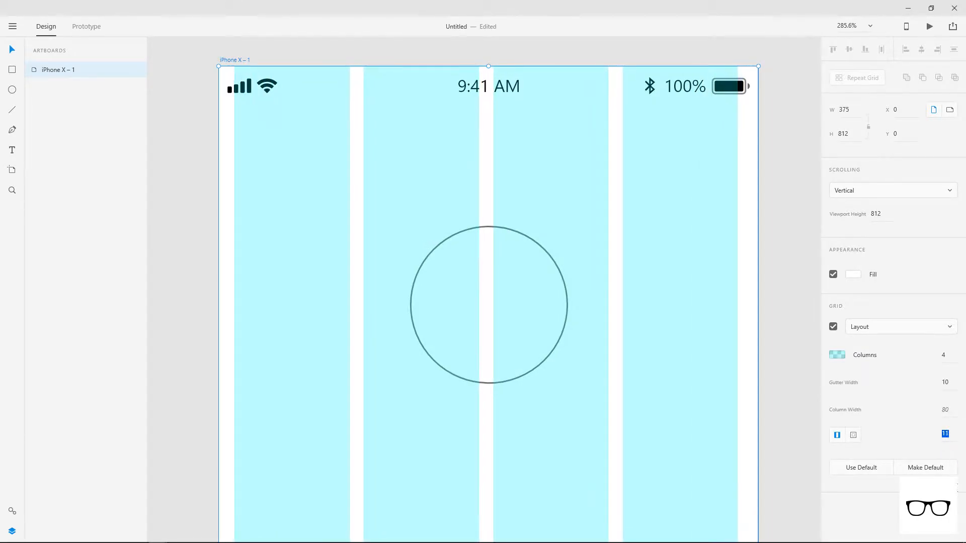
key("Up")
key("Up")
key("Up")
key("Up")
key("Up")
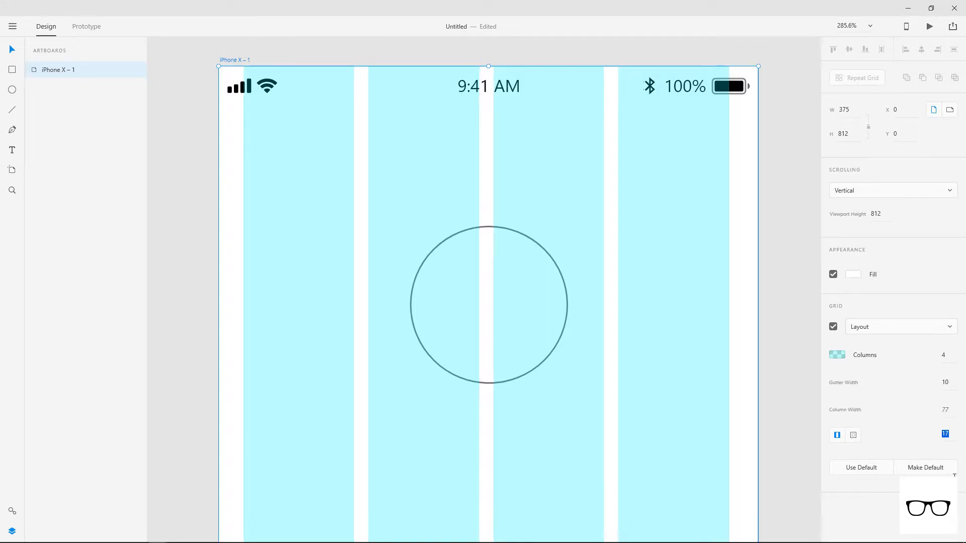
key("Up")
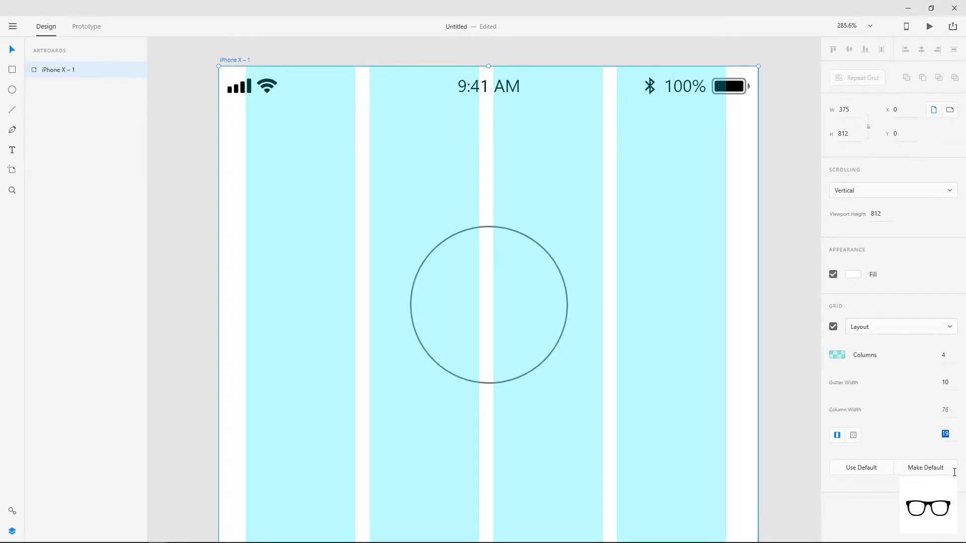
key("Up")
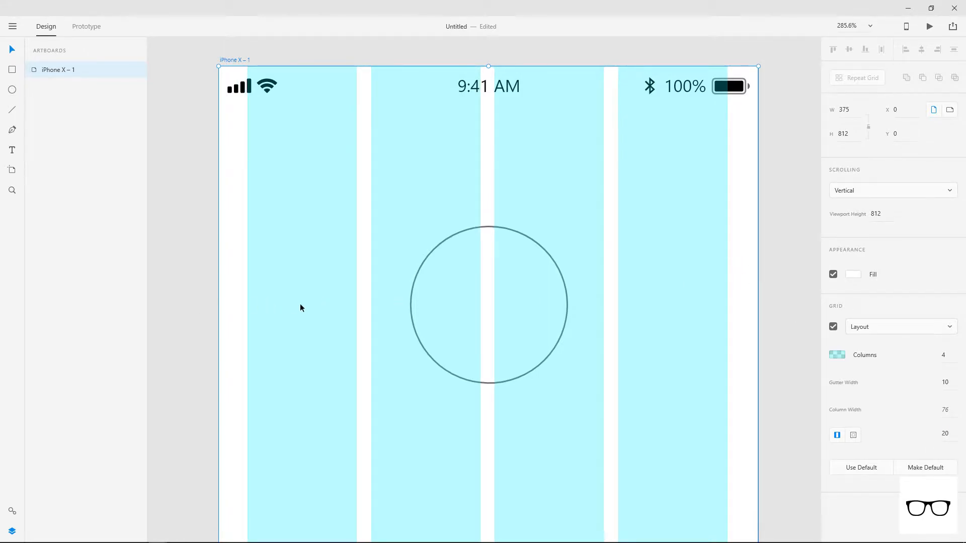
left_click(194, 288)
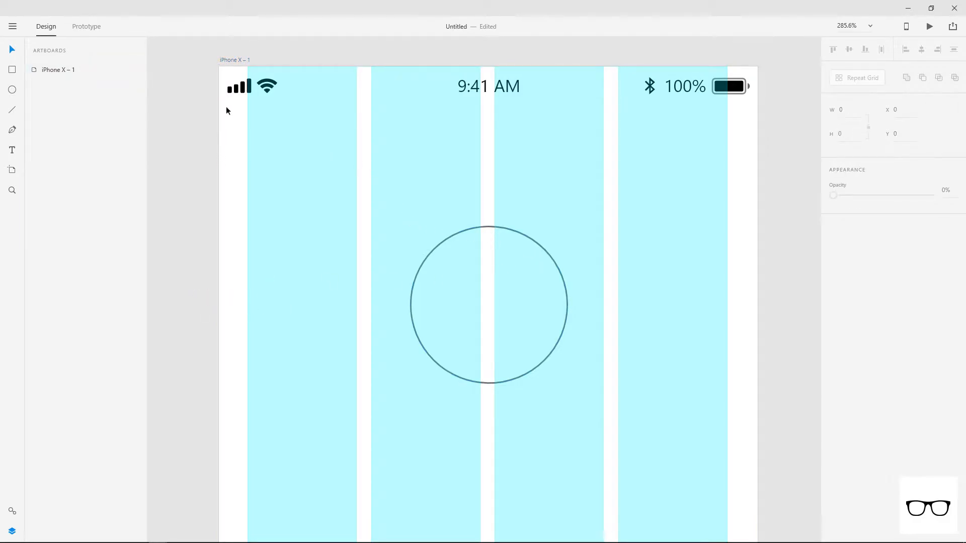
Draw a small 16 by 16 circle at top left with a vertical line below it.
left_click(12, 90)
mouse_move(247, 149)
left_mouse_down()
mouse_move(265, 173)
mouse_move(259, 164)
left_mouse_up()
key("Right")
key("Right")
key("Right")
key("l")
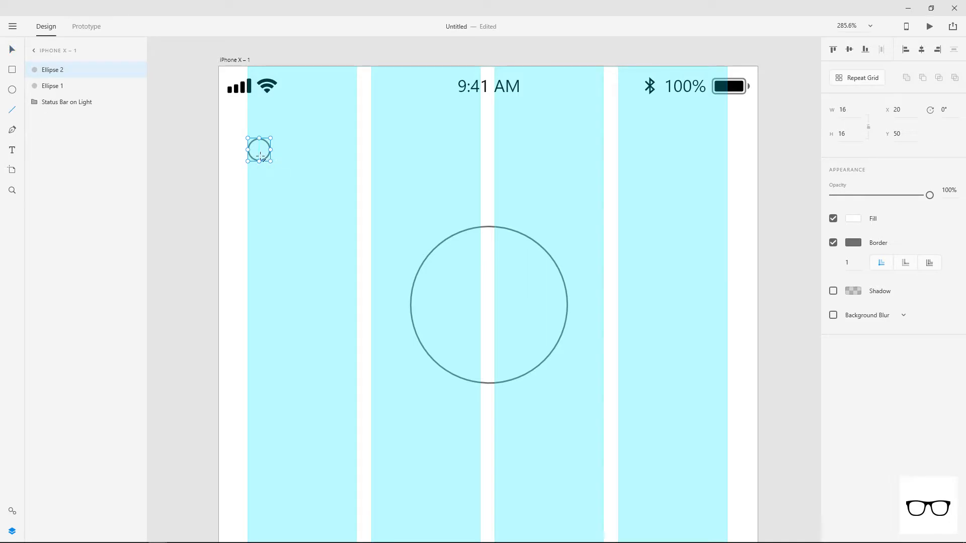
mouse_move(259, 176)
left_mouse_down()
mouse_move(259, 159)
mouse_move(245, 156)
mouse_move(259, 150)
left_mouse_up()
scroll(261, 162, "up", 5)
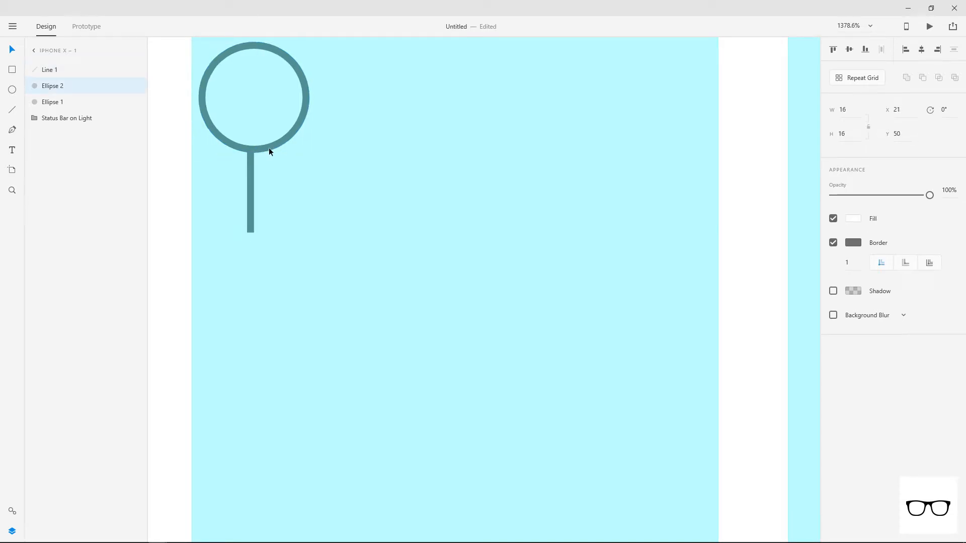
Give both the small circle and the line a stroke thickness of 2.
left_click(250, 157, "shift")
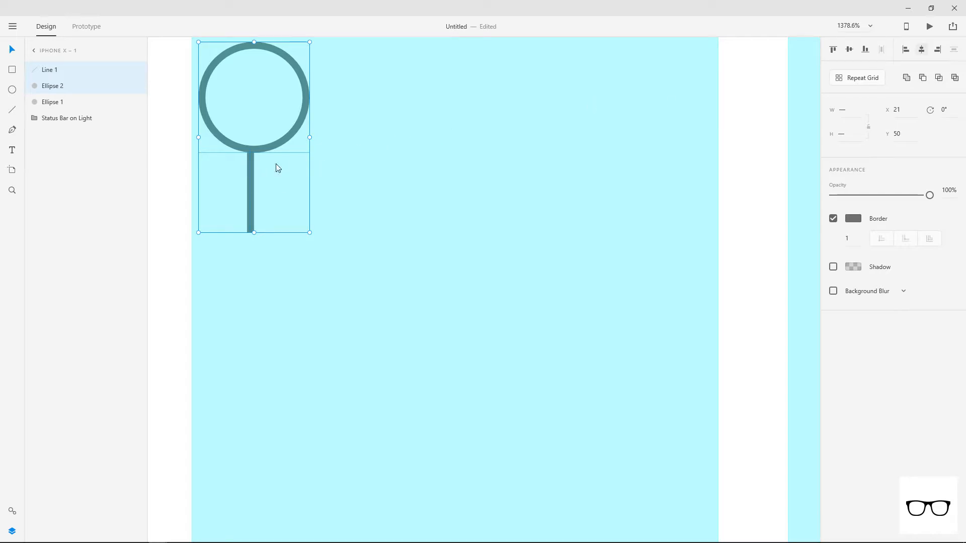
left_click(324, 189)
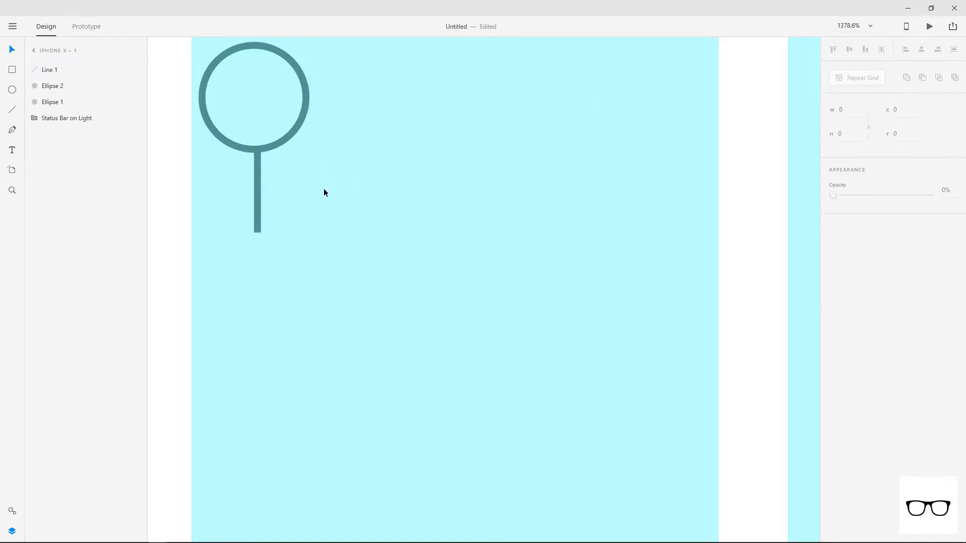
left_click(259, 172)
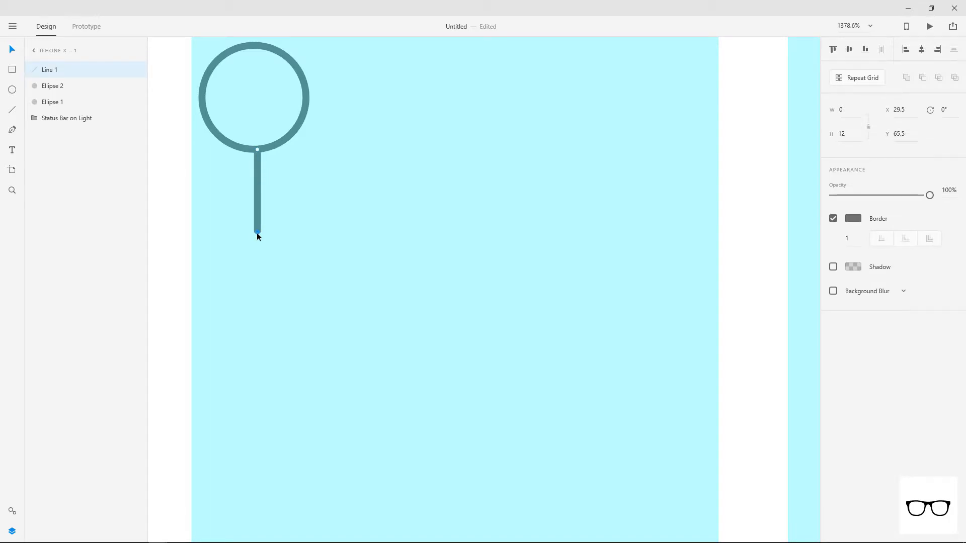
left_click_drag(306, 184, 244, 115)
left_click(850, 238)
key("Up")
key("Up")
key("Down")
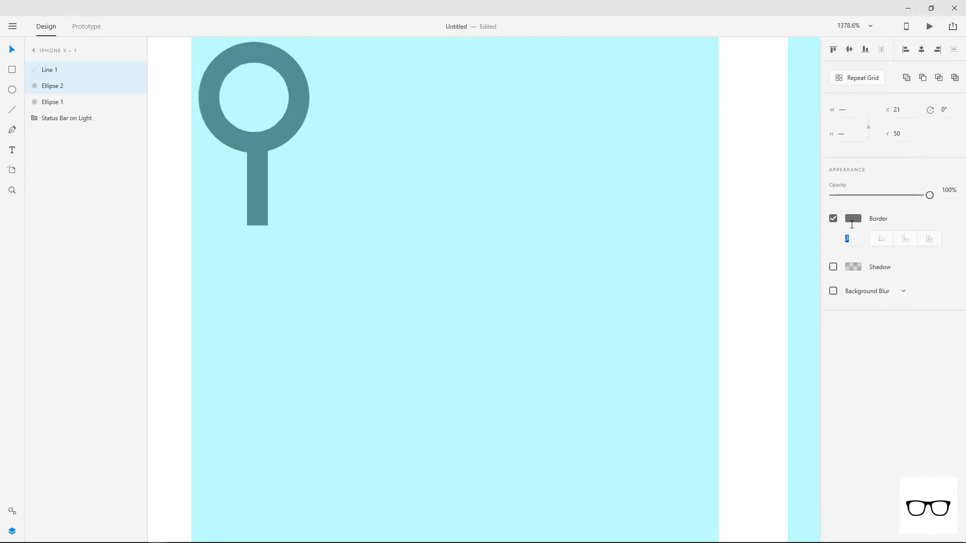
Shorten the vertical handle line from its bottom end.
left_click(548, 254)
left_click(259, 219)
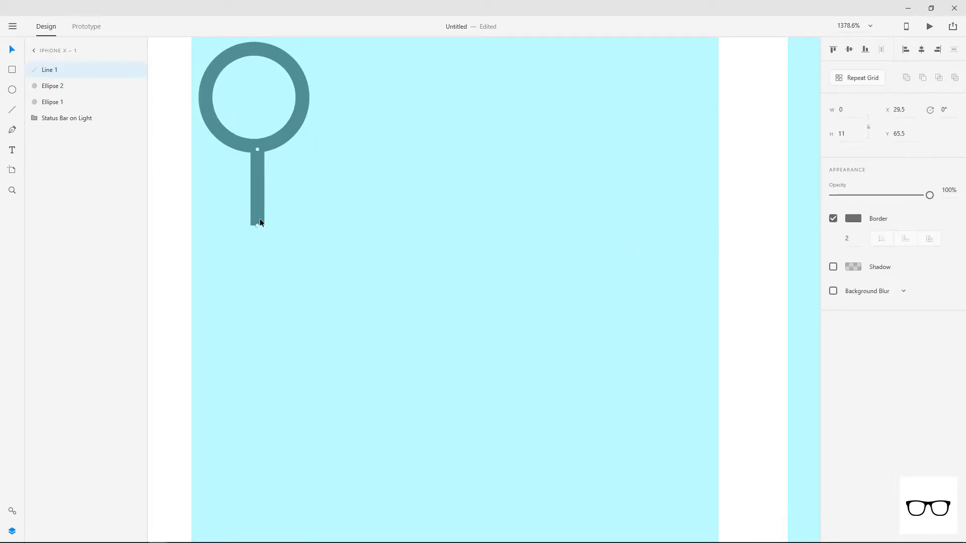
left_click_drag(258, 224, 256, 204)
left_click(354, 227)
Group the ring and handle into one magnifier and rotate it to 315°.
left_click_drag(353, 226, 203, 103)
right_click(254, 148)
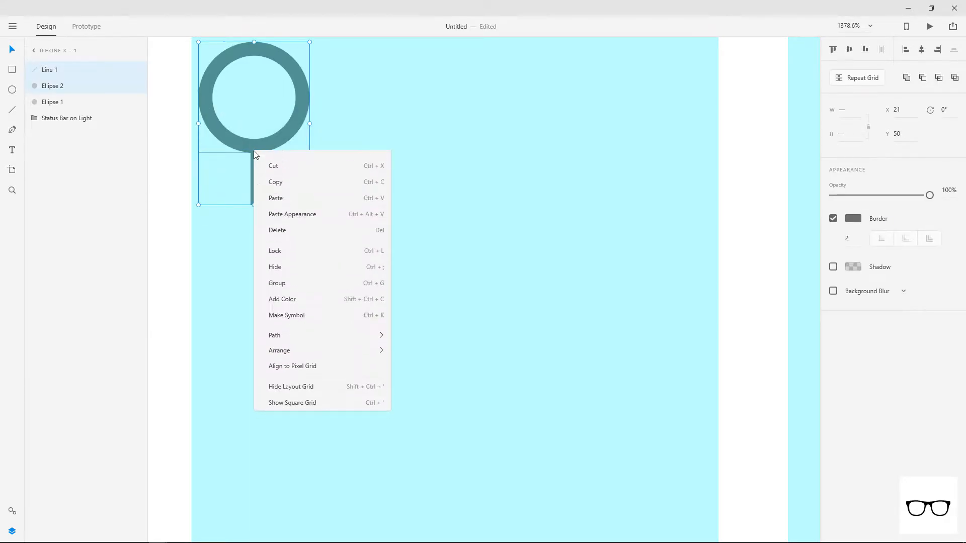
left_click(280, 313)
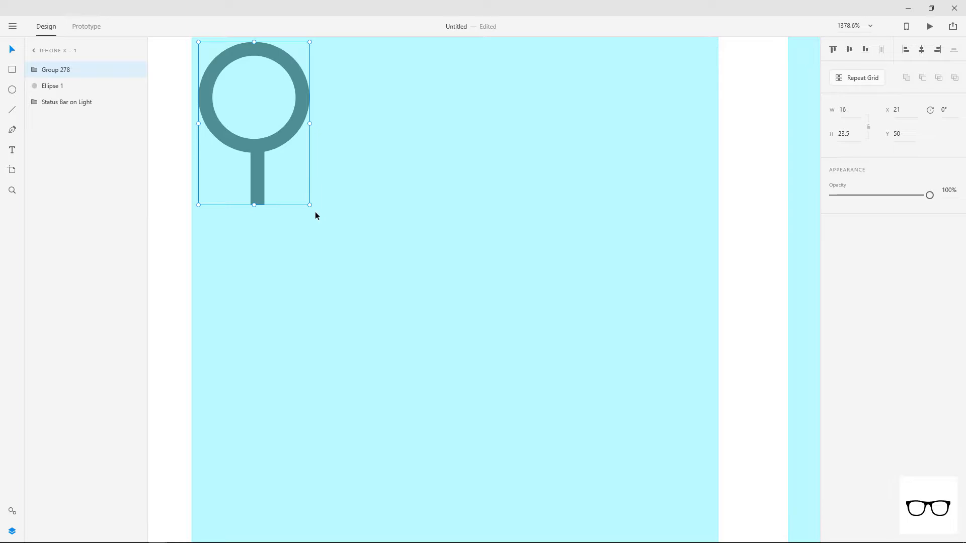
left_click_drag(311, 206, 327, 143)
scroll(315, 145, "down", 3)
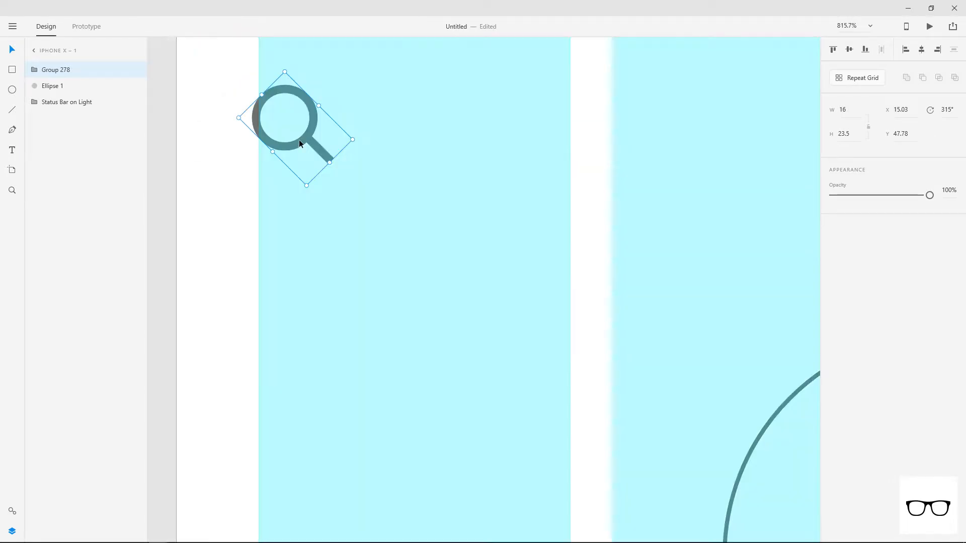
Draw a tiny dot near the artboard's top right and remove its border.
scroll(377, 159, "down", 5)
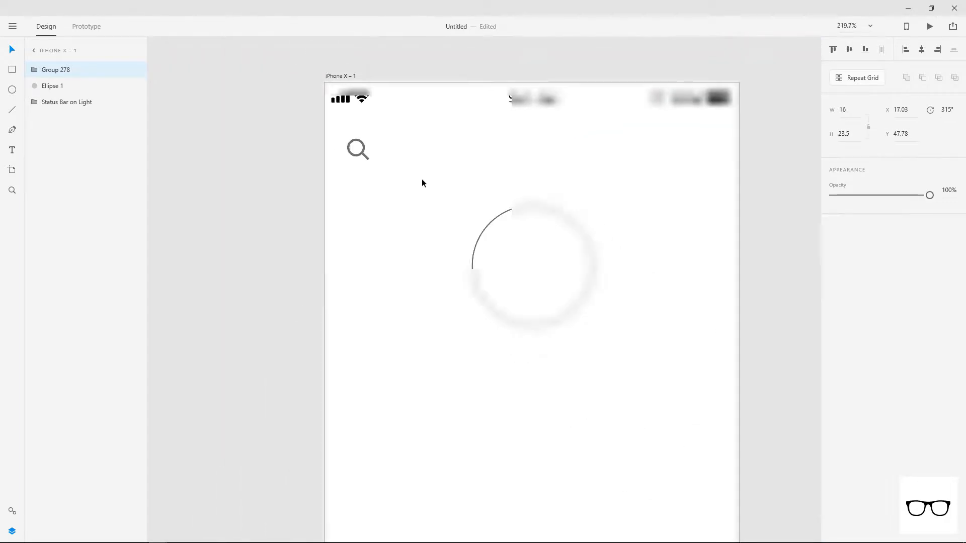
left_click_drag(458, 158, 349, 151)
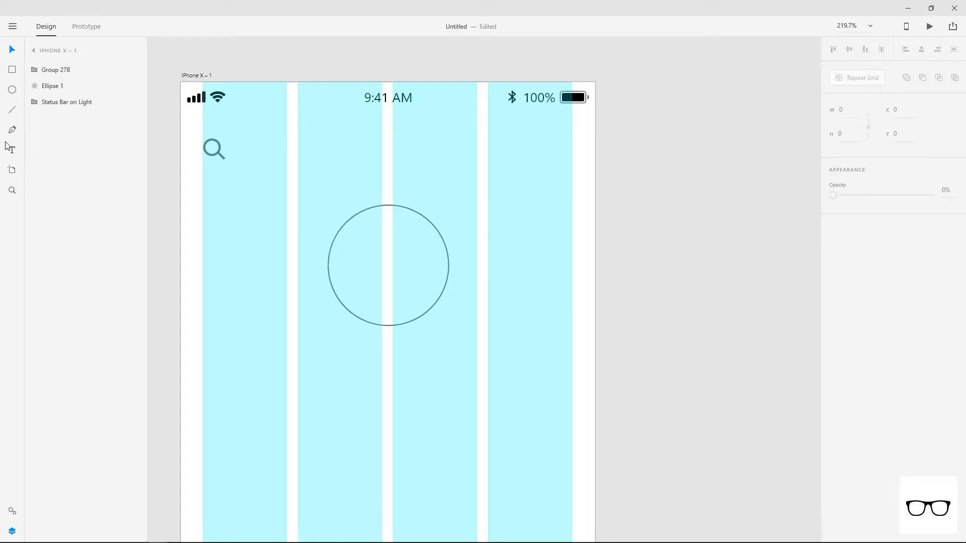
left_click_drag(324, 152, 330, 157)
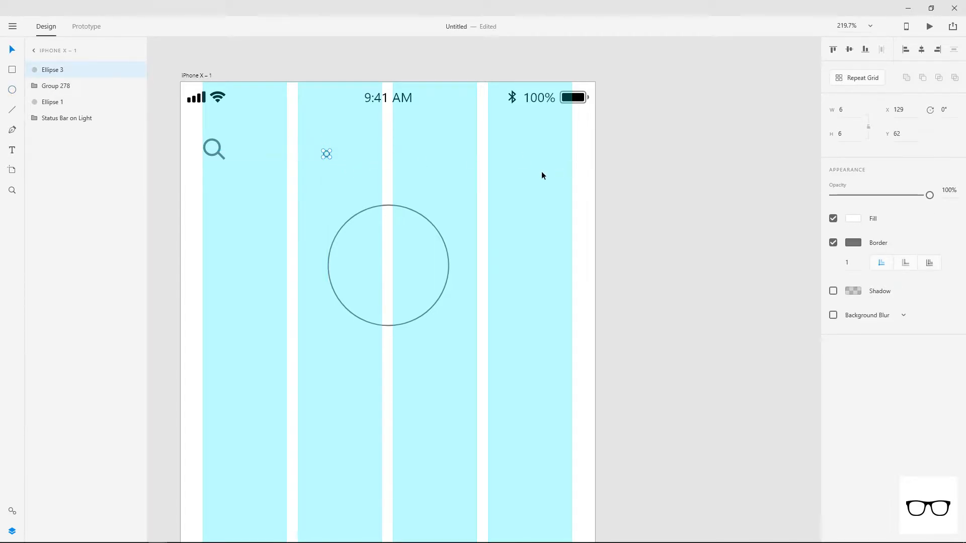
left_click(833, 243)
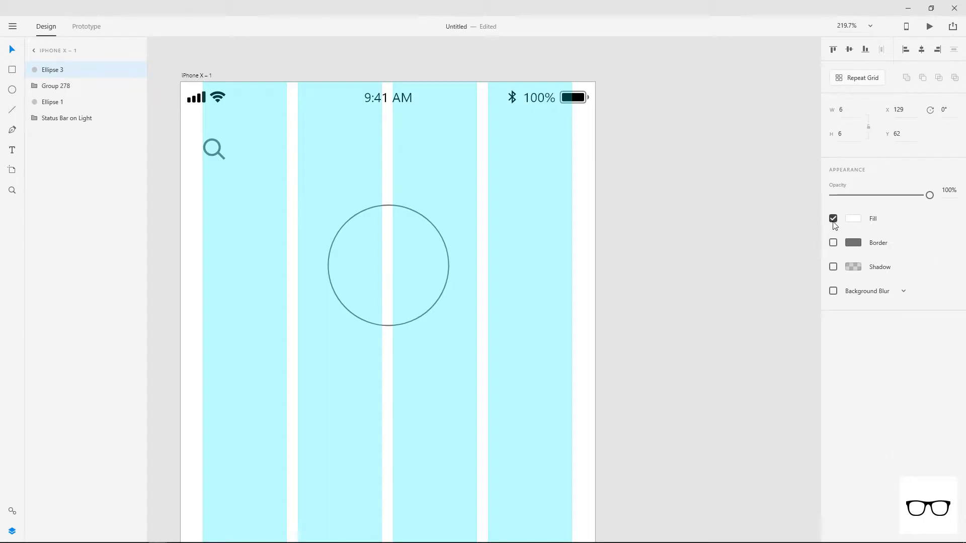
left_click(852, 219)
left_click(818, 274)
left_click(574, 286)
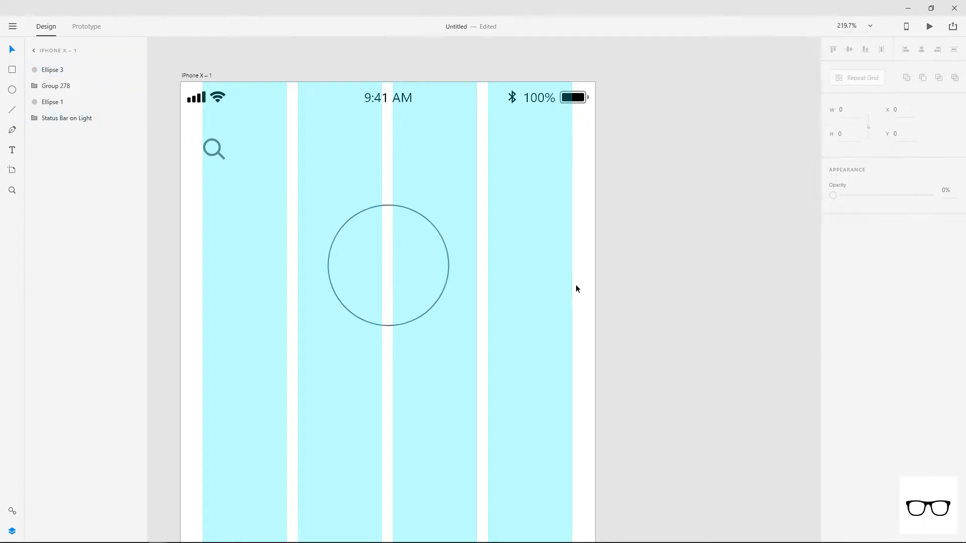
Set the layout grid's column colour to 0% alpha so the columns show as outlines.
left_click(581, 272)
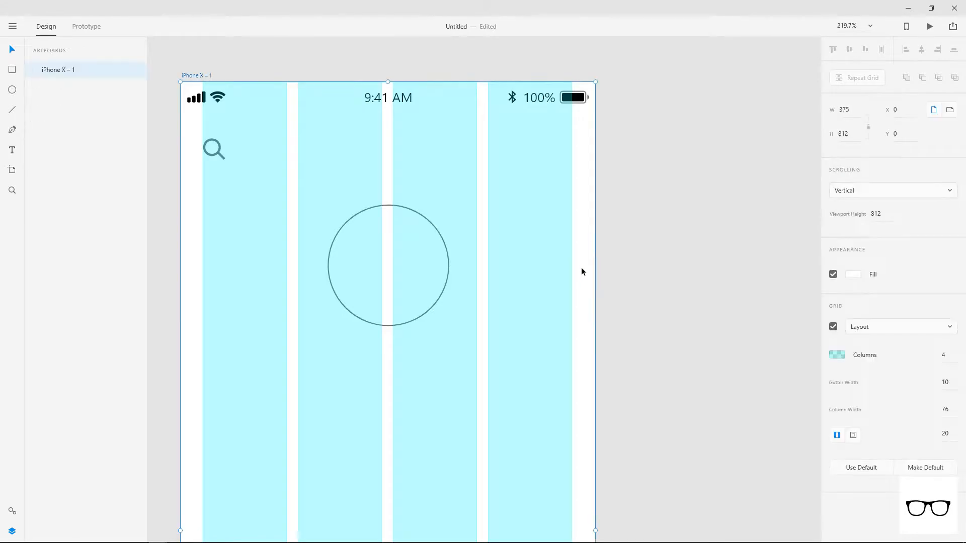
left_click(838, 354)
left_click_drag(807, 341, 805, 368)
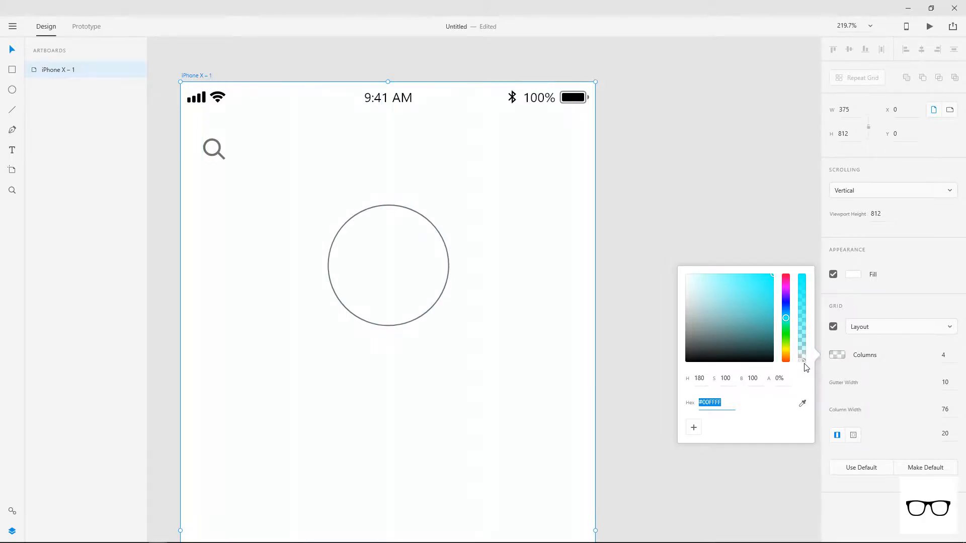
left_click(619, 250)
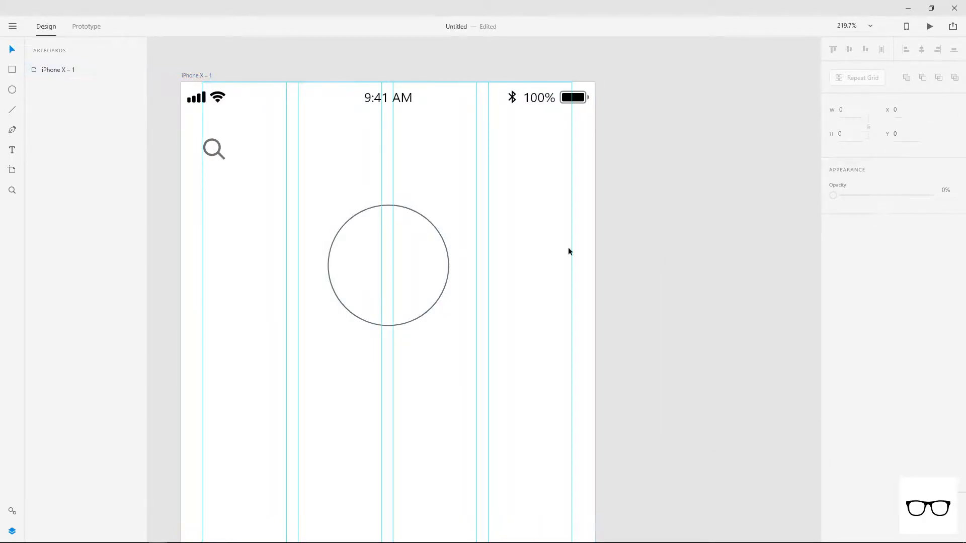
Fill the dot with the search icon's grey #707070 and save it as a swatch.
left_click_drag(306, 135, 335, 170)
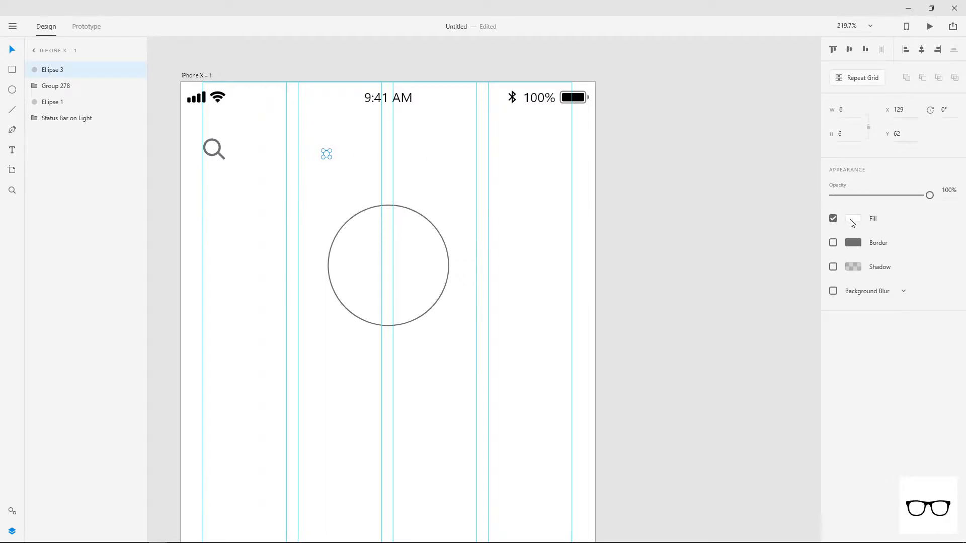
left_click(851, 223)
left_click(818, 274)
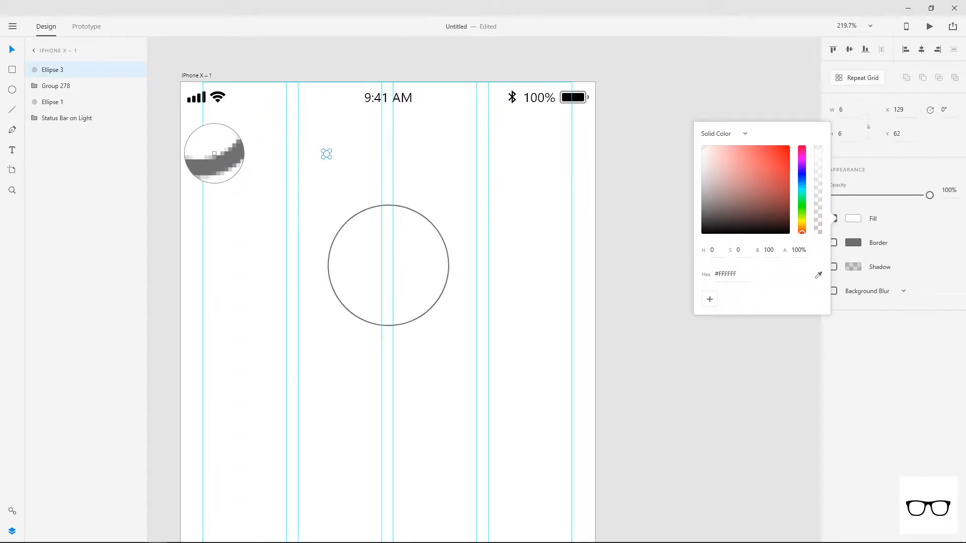
left_click(214, 153)
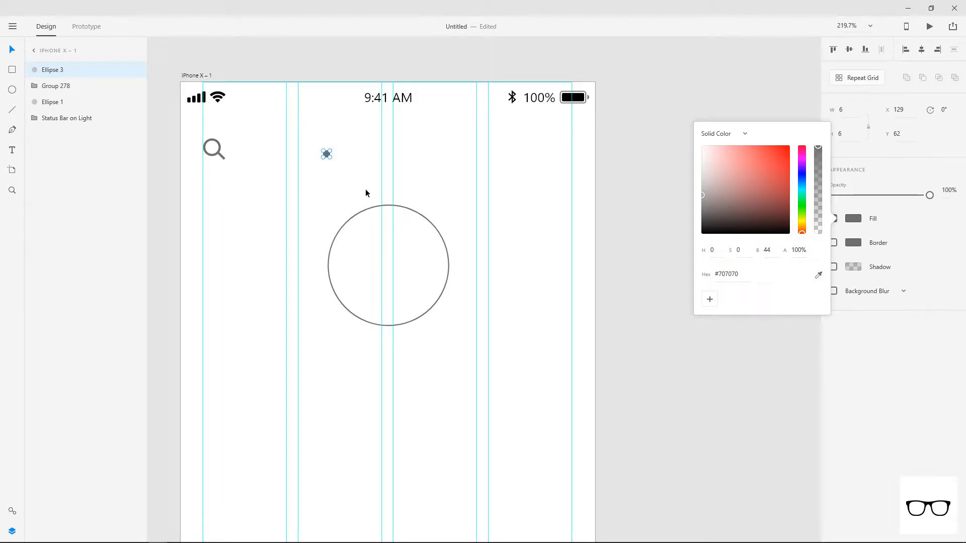
left_click(714, 303)
left_click(356, 161)
Resize the dot to 4×4 and duplicate it into a row of three dots.
scroll(318, 154, "up", 4)
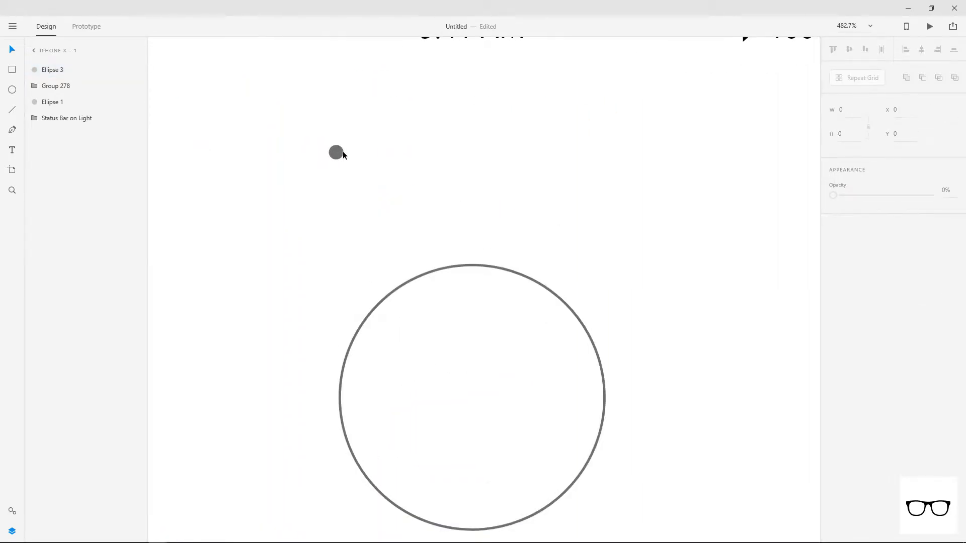
left_click(338, 154)
left_click_drag(344, 162, 340, 157)
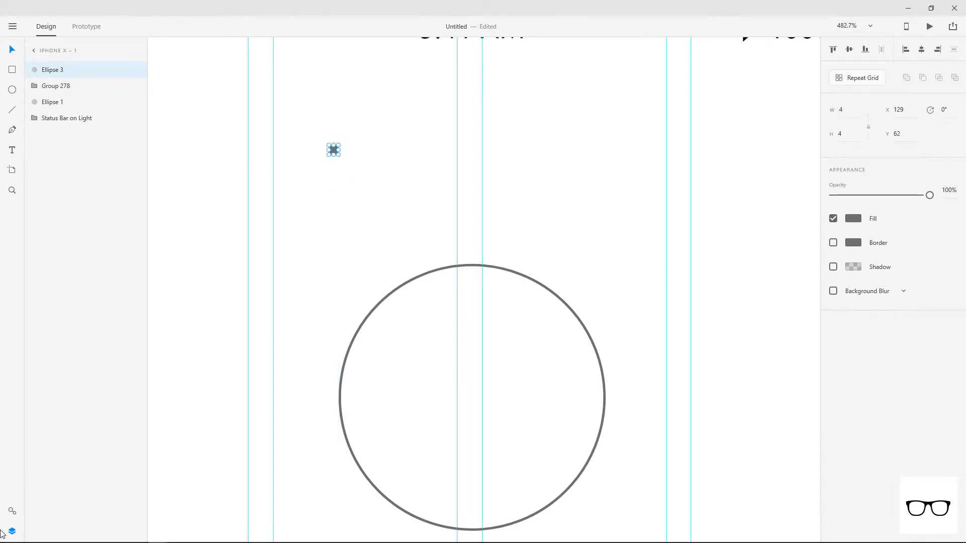
left_click(12, 511)
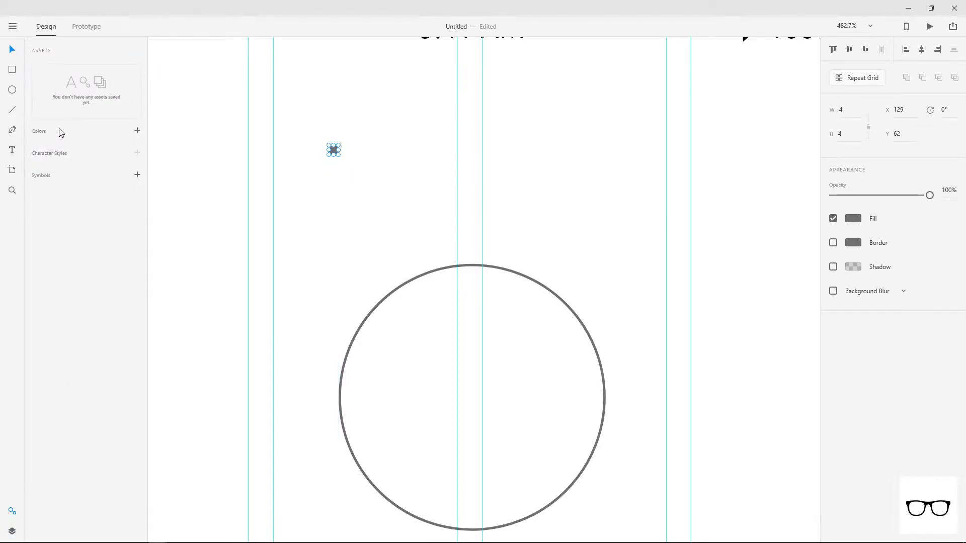
left_click(394, 122)
left_click_drag(335, 153, 590, 146)
scroll(351, 146, "down", 5)
left_click(553, 185)
Move the avatar circle up slightly.
scroll(541, 185, "down", 3)
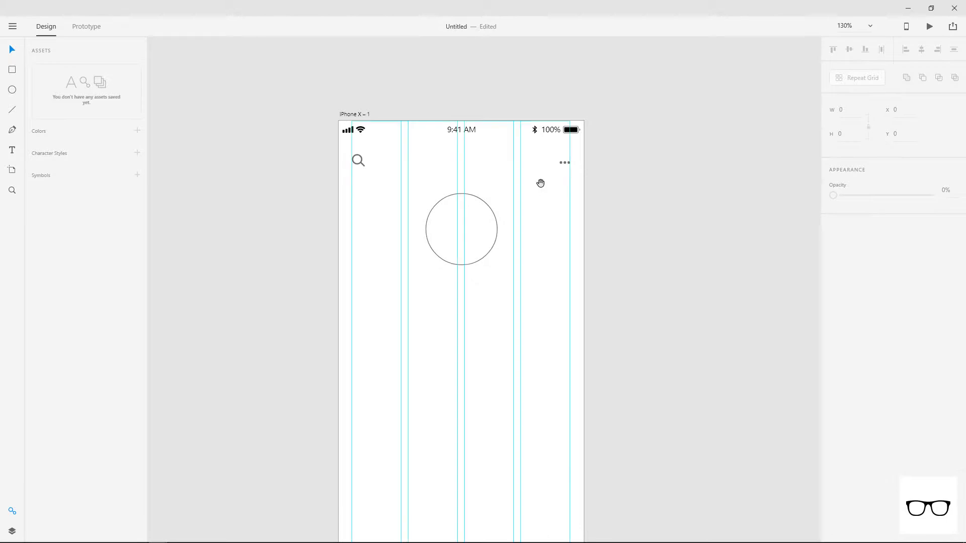
left_click_drag(538, 186, 462, 166)
left_click_drag(391, 170, 387, 161)
left_click(428, 159)
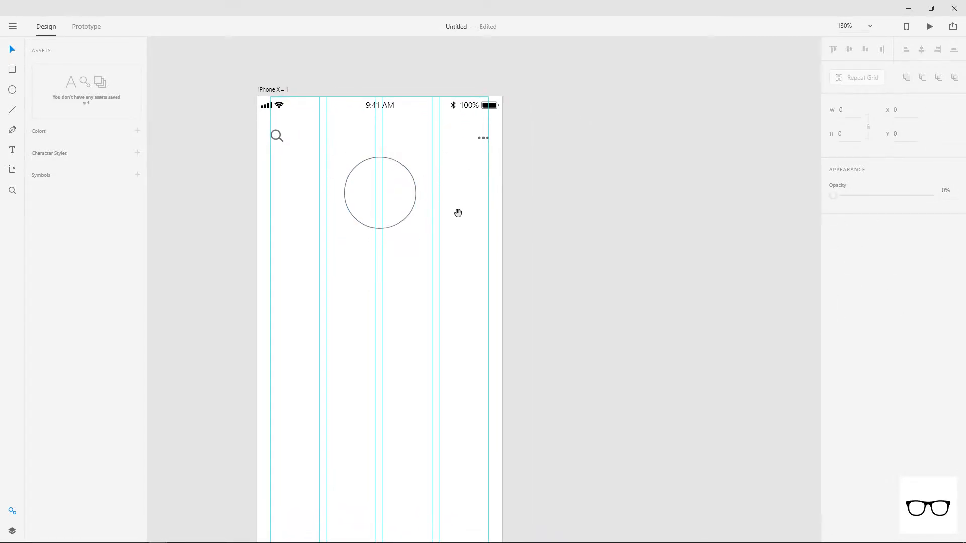
left_click_drag(456, 209, 456, 193)
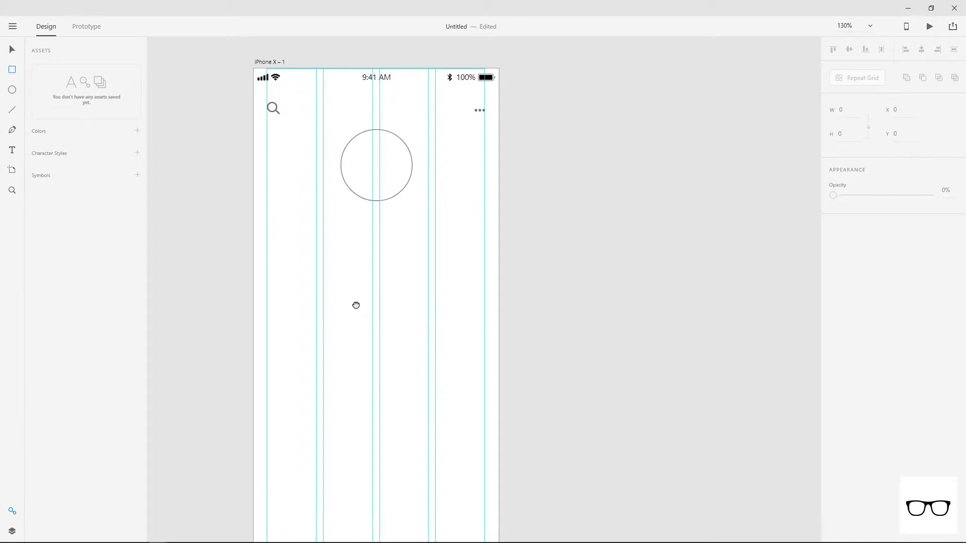
Draw a square photo placeholder below the avatar circle.
left_click_drag(356, 309, 354, 269)
mouse_move(264, 222)
left_mouse_down()
mouse_move(355, 313)
mouse_move(338, 296)
left_mouse_up()
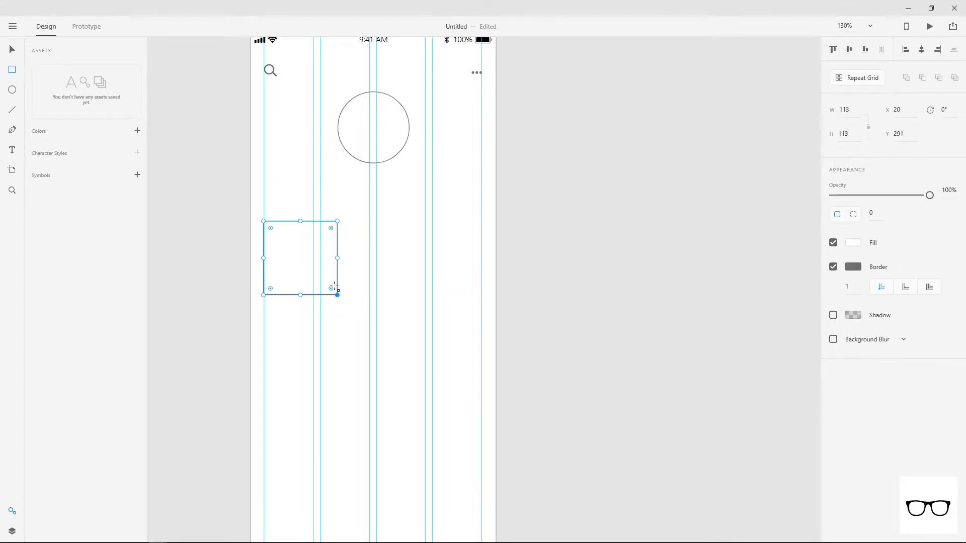
left_click(404, 257)
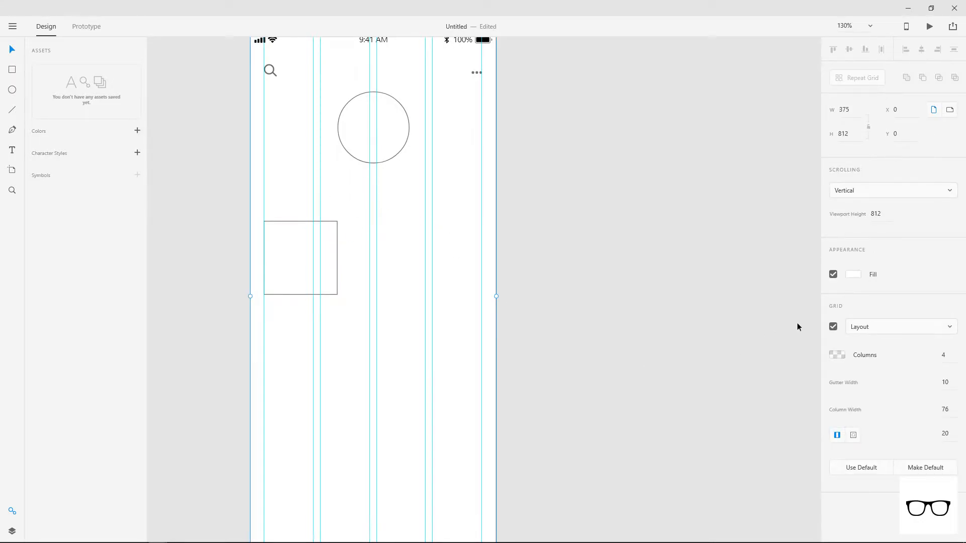
Set the layout grid to 3 columns, gutter 5, margins 17, and move the square to the left margin.
key("Up")
key("Down")
key("Down")
key("Down")
key("Up")
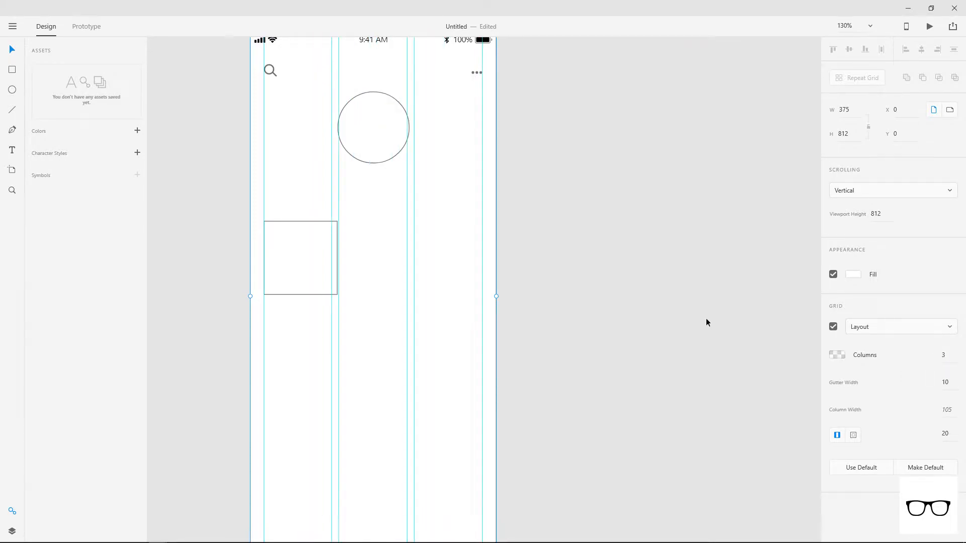
key("Down")
key("Down")
key("Down")
key("Down")
key("Down")
key("Down")
key("Down")
key("Down")
key("Down")
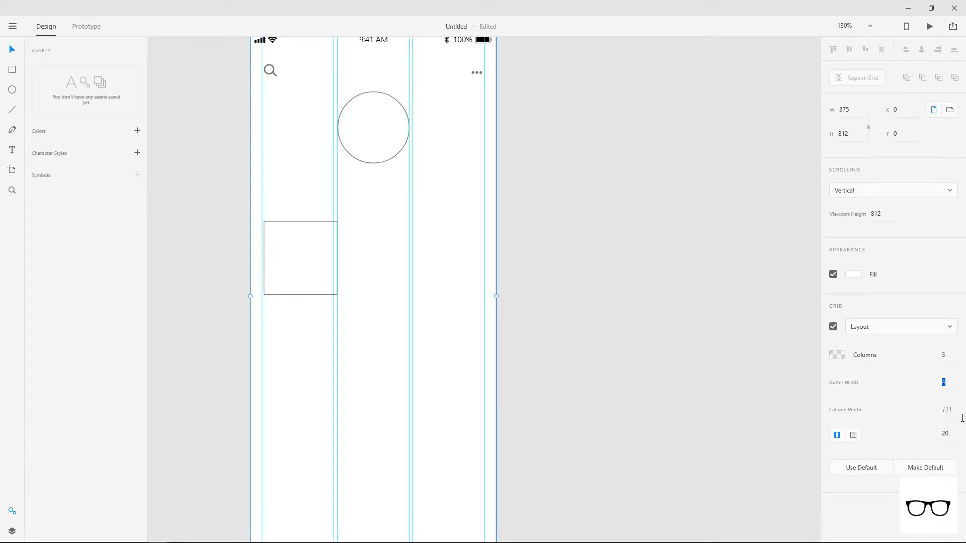
key("Up")
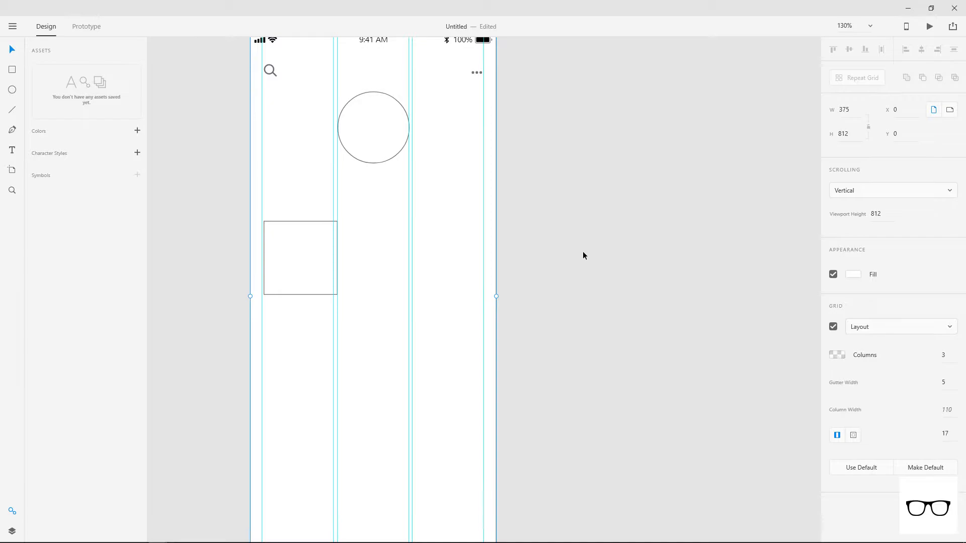
left_click(582, 252)
left_click_drag(281, 240, 282, 243)
Narrow the square to 110 wide and place the search icon on the left margin at X 14.
left_click_drag(335, 258, 300, 260)
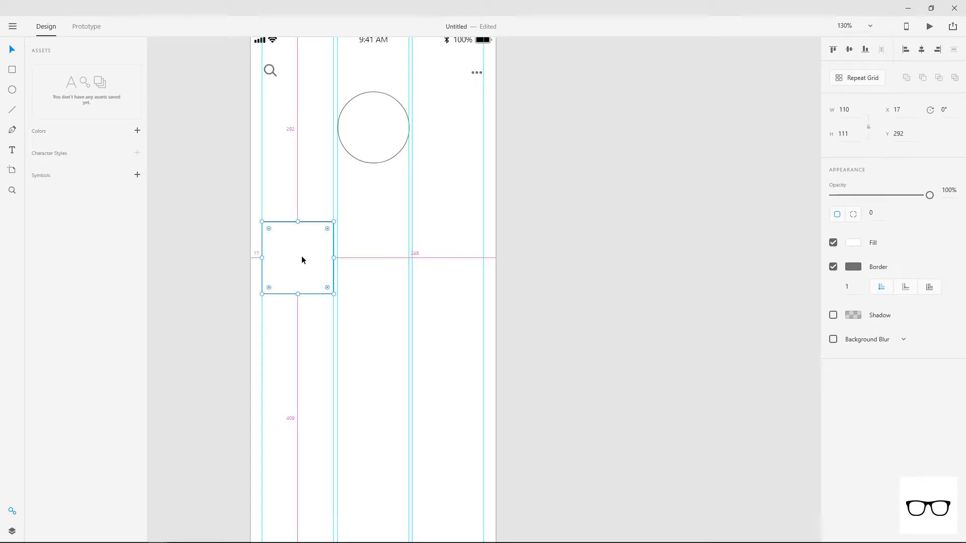
left_click(270, 73)
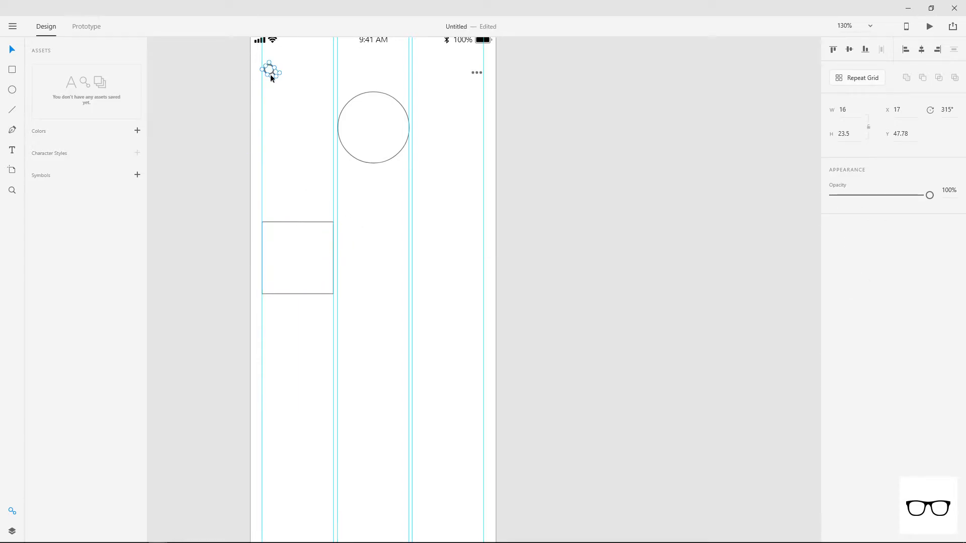
scroll(266, 70, "up", 5)
left_click_drag(279, 81, 274, 82)
left_click_drag(502, 93, 176, 170)
Align the three grey dots with the grid's right margin guide.
left_click_drag(481, 141, 552, 154)
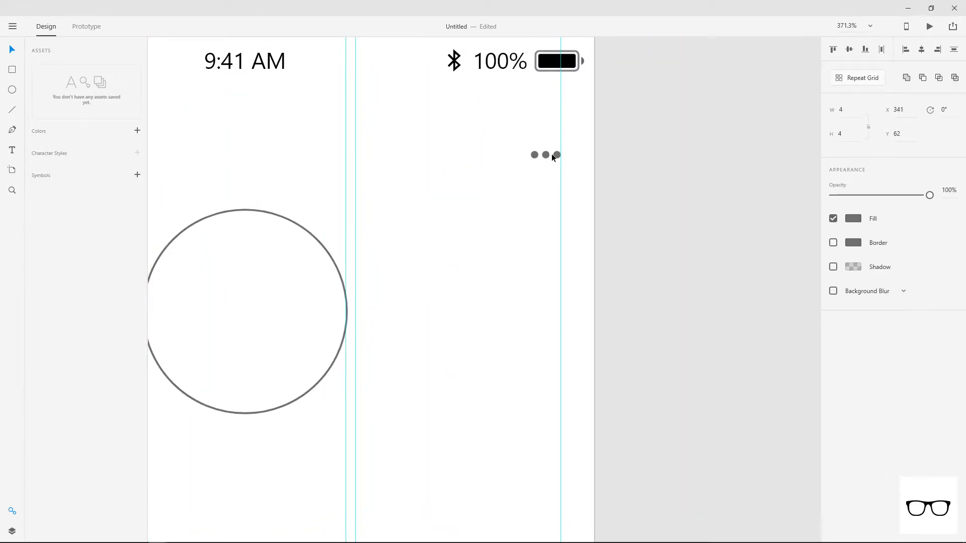
scroll(496, 227, "down", 5)
left_click_drag(446, 259, 427, 270)
scroll(432, 280, "up", 2)
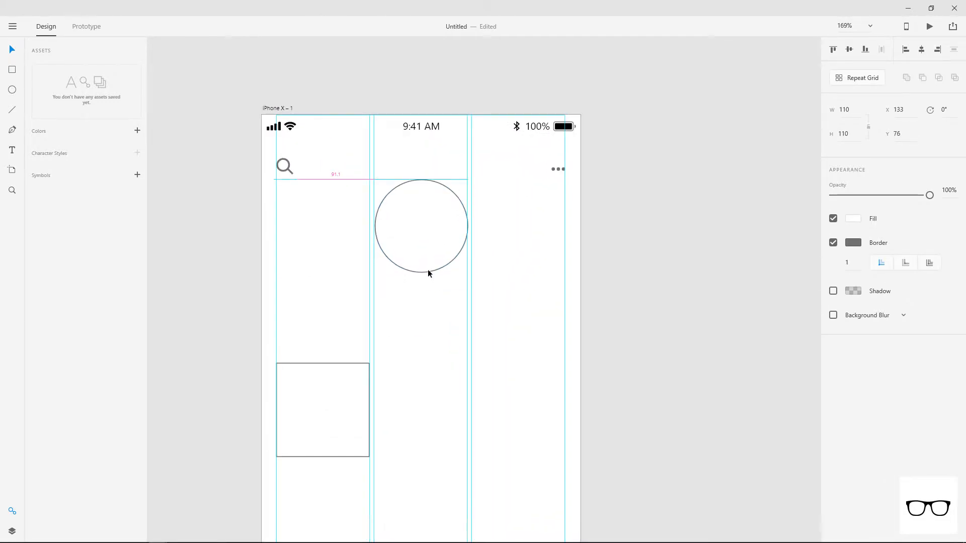
left_click(396, 372)
scroll(388, 347, "down", 3)
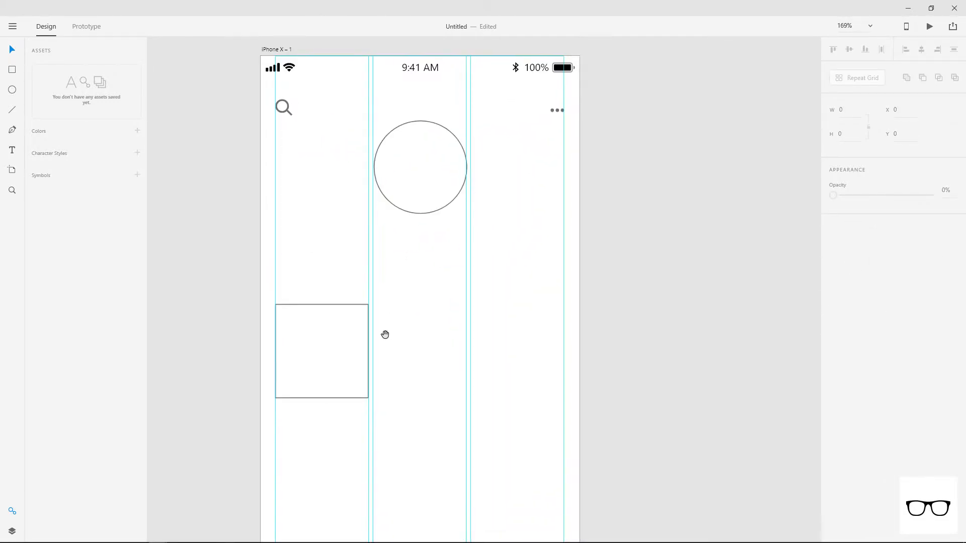
Turn the square into a Repeat Grid spanning three columns with a narrow gap.
left_click(352, 304)
left_click_drag(343, 305, 442, 310)
key("ctrl+z")
left_click(855, 81)
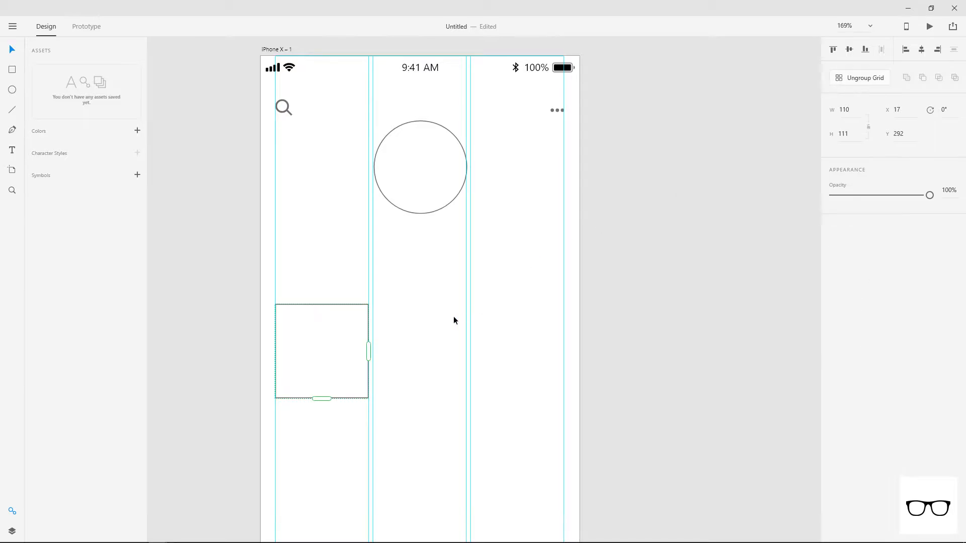
left_click_drag(368, 352, 566, 347)
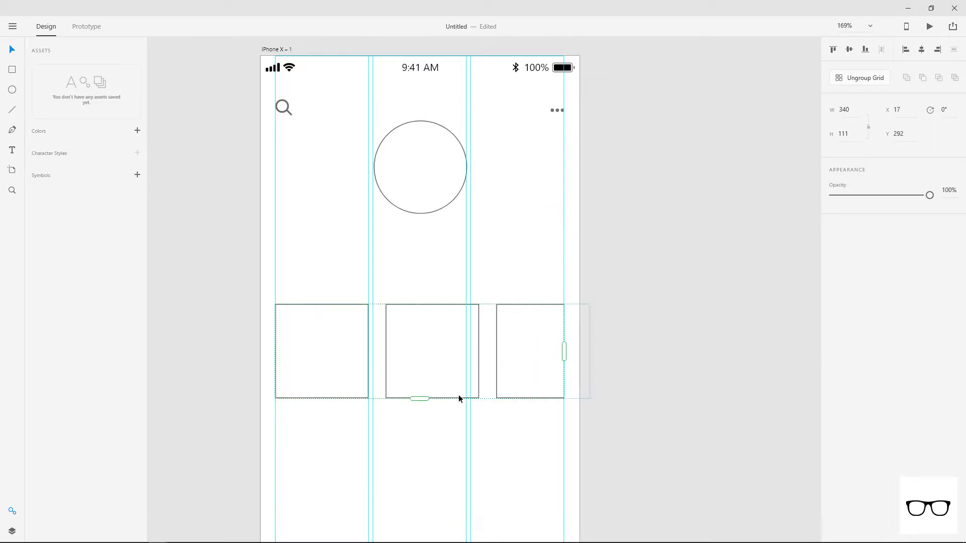
scroll(437, 364, "down", 2)
left_click_drag(493, 306, 468, 306)
Widen the repeat grid to the full third column and extend it downward into more rows.
scroll(466, 325, "up", 6)
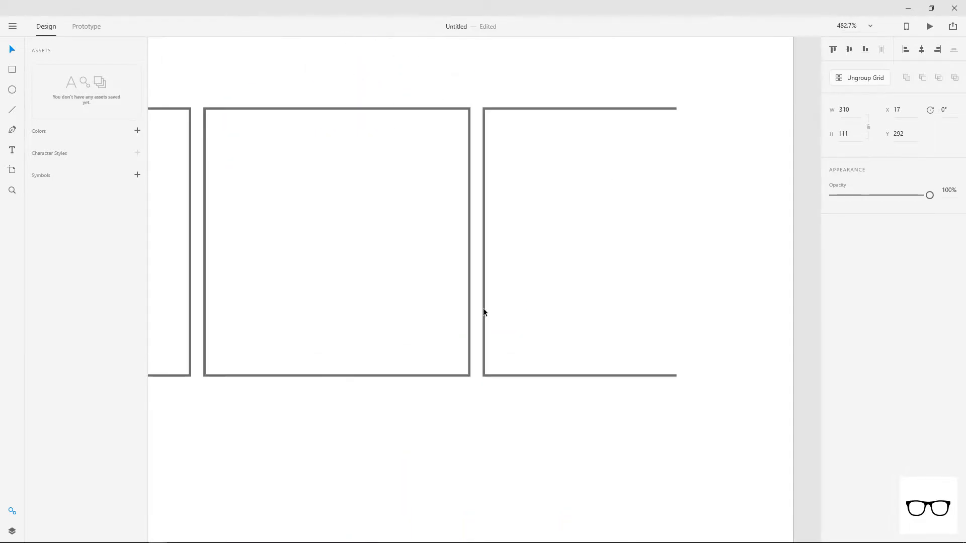
scroll(533, 267, "down", 4)
left_click_drag(632, 253, 677, 257)
scroll(498, 269, "down", 2)
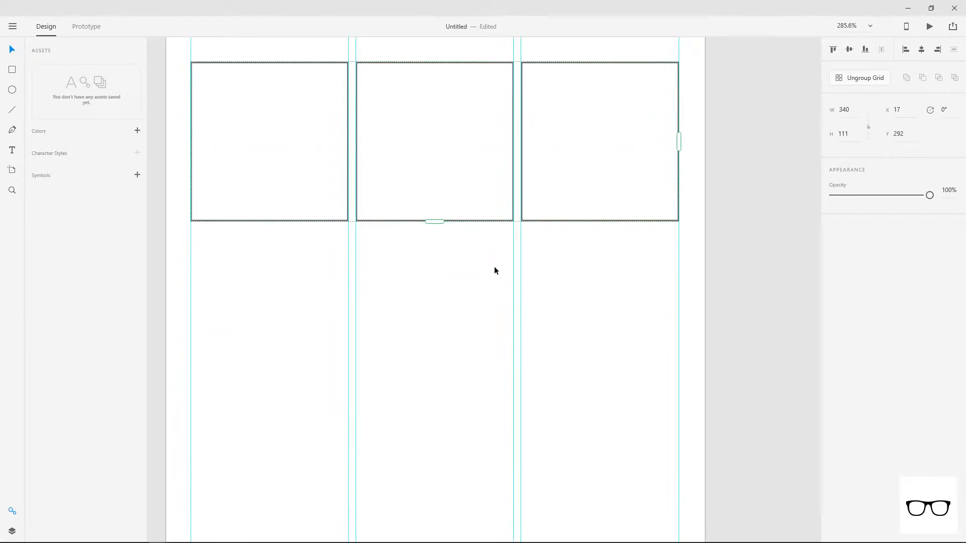
scroll(474, 284, "down", 5)
left_click_drag(453, 255, 458, 527)
Move the photo grid further down the screen below the avatar.
left_click(606, 346)
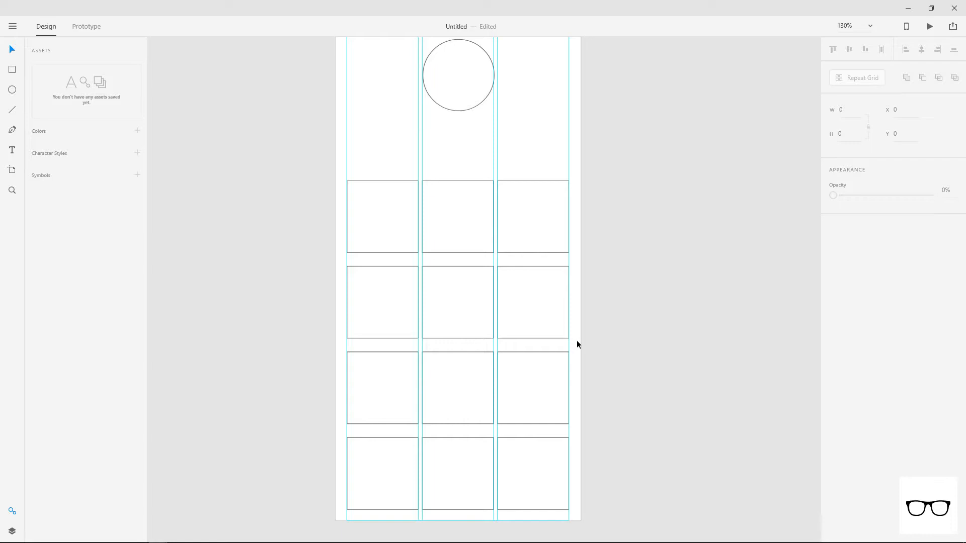
left_click_drag(513, 213, 501, 341)
left_click_drag(429, 315, 433, 349)
left_click(379, 297)
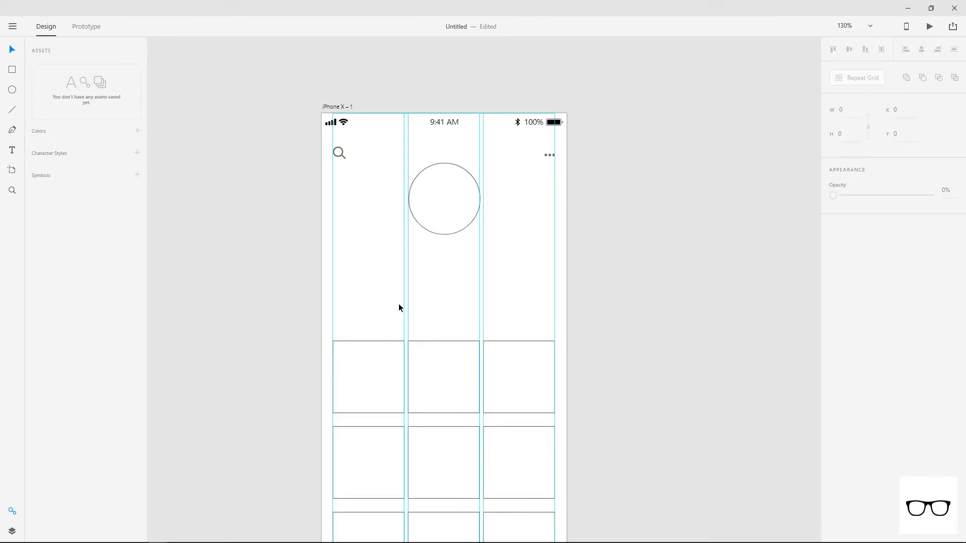
scroll(380, 302, "up", 4)
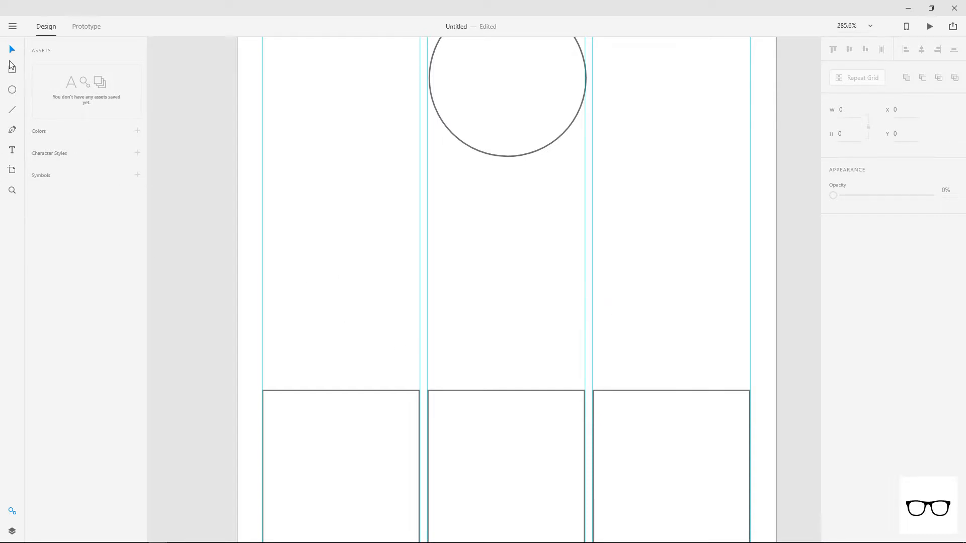
Draw a small borderless square filled grey to the left, below the avatar.
left_click_drag(281, 261, 292, 274)
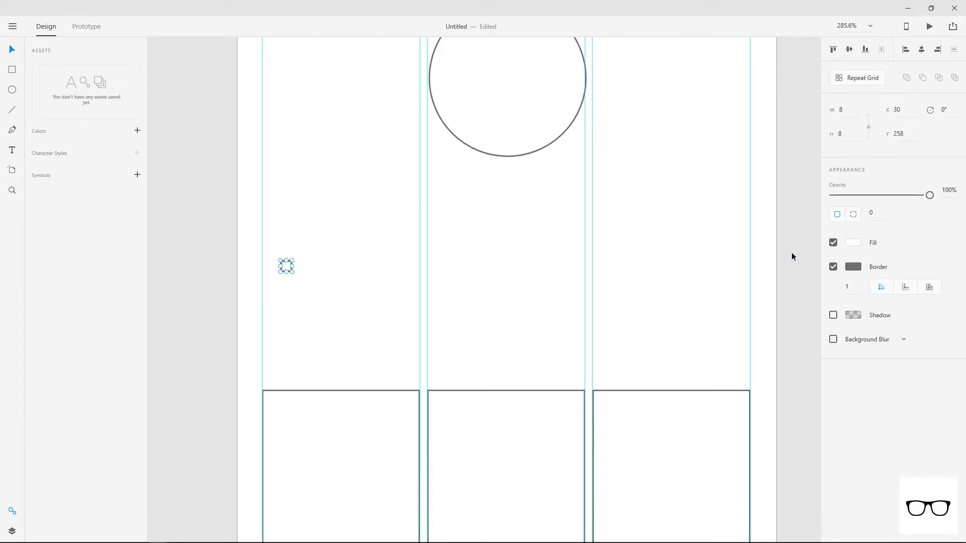
left_click(833, 267)
left_click(832, 242)
left_click(833, 242)
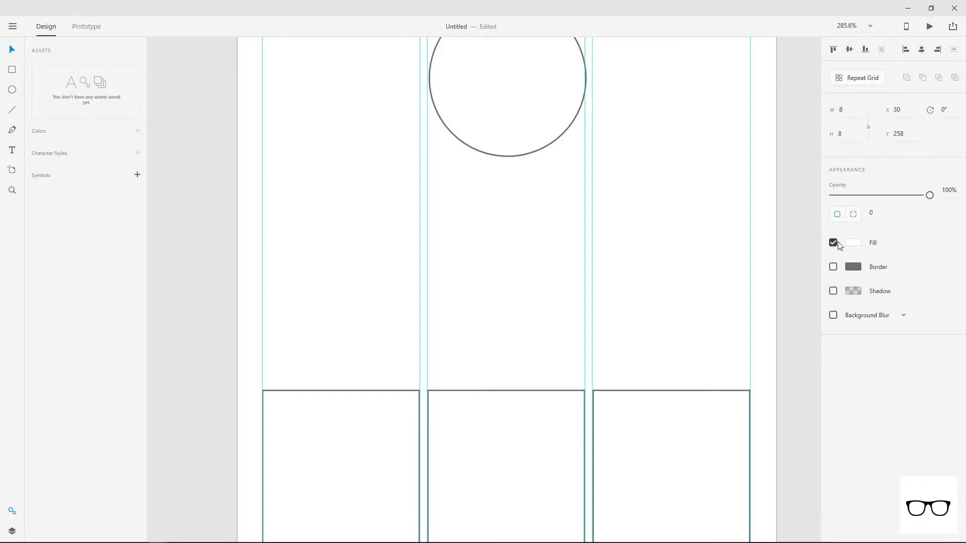
left_click(852, 243)
left_click(727, 323)
left_click(339, 278)
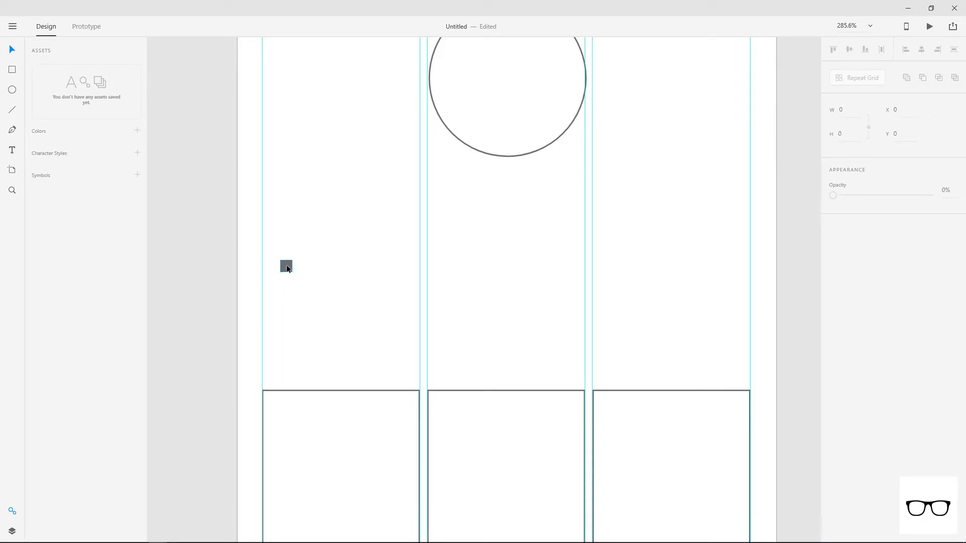
left_click_drag(285, 265, 313, 266)
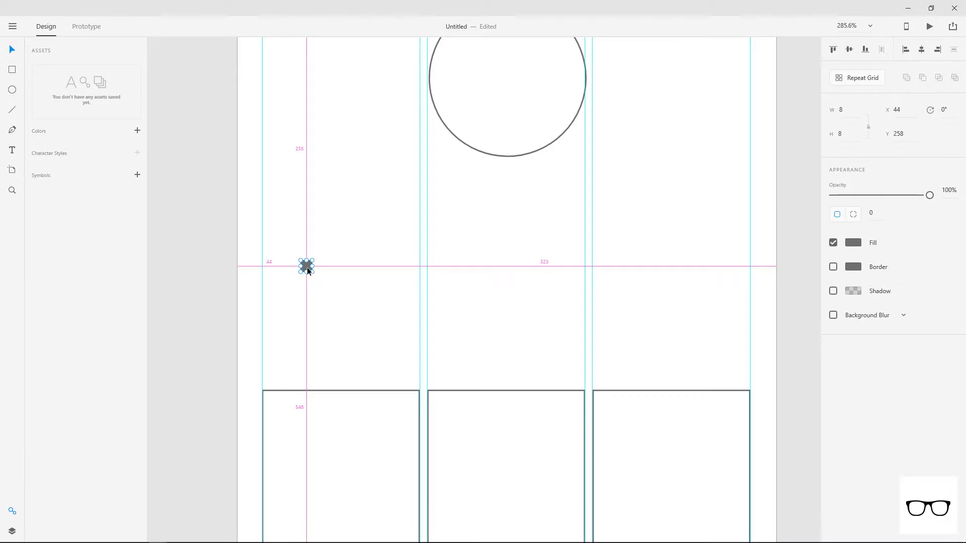
Repeat the grey square into a 3x3 grid with tight column and row gaps.
scroll(312, 276, "up", 5)
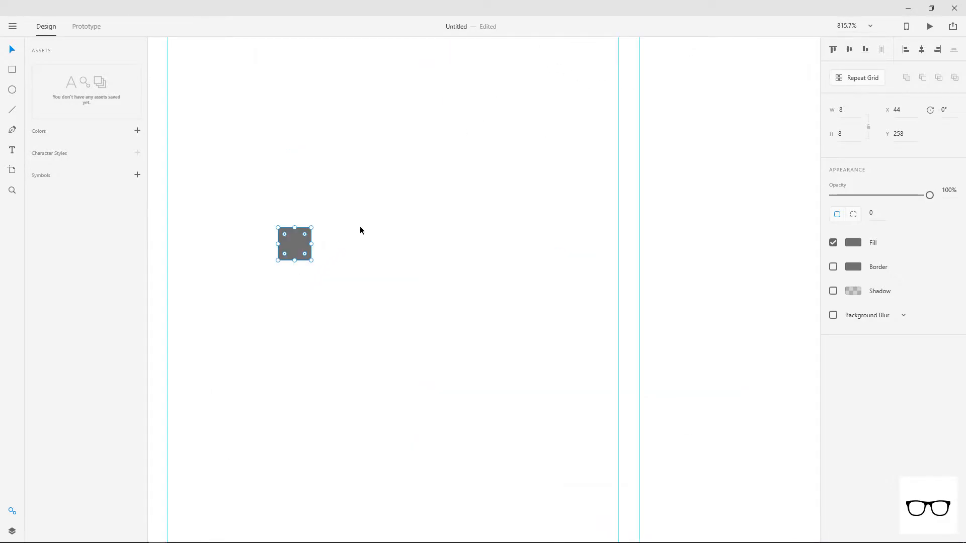
left_click(849, 79)
left_click_drag(313, 243, 458, 249)
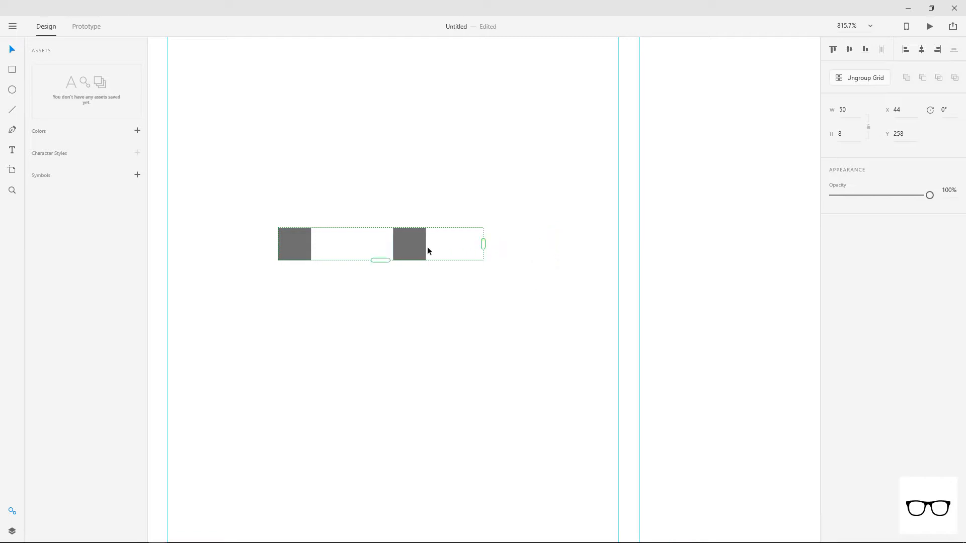
left_click_drag(385, 250, 317, 250)
left_click_drag(412, 245, 371, 398)
left_click_drag(349, 323, 354, 270)
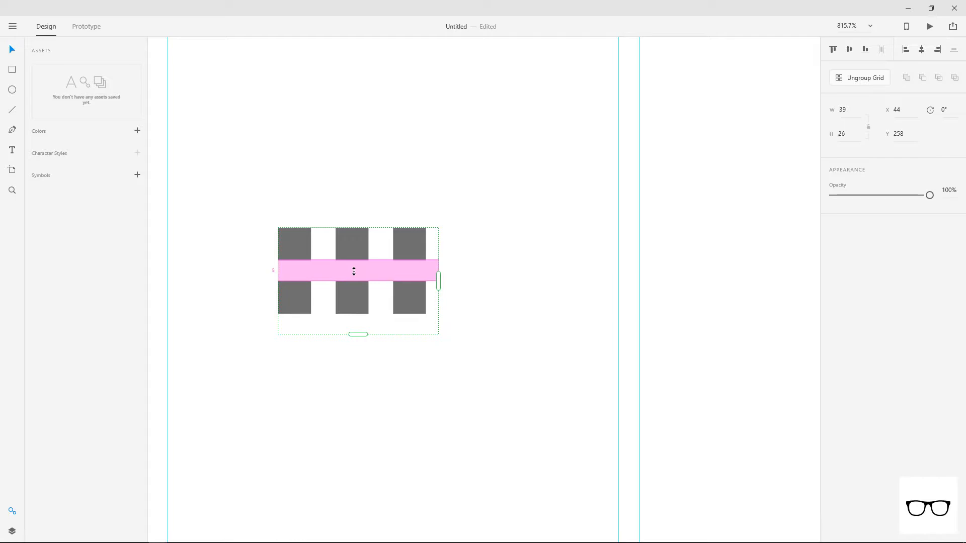
left_click_drag(355, 342, 358, 381)
Show the artboard's column layout guides and check the 3x3 grid icon's placement.
left_click(482, 346)
scroll(502, 339, "down", 5)
key("ctrl+shift+apostrophe")
left_click_drag(583, 339, 446, 294)
left_click(342, 297)
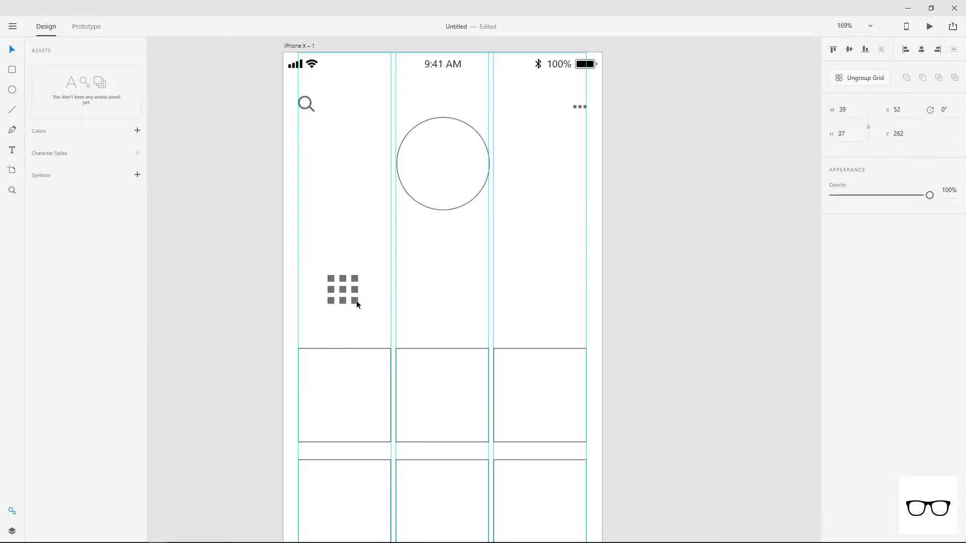
left_click(475, 275)
scroll(463, 291, "up", 3)
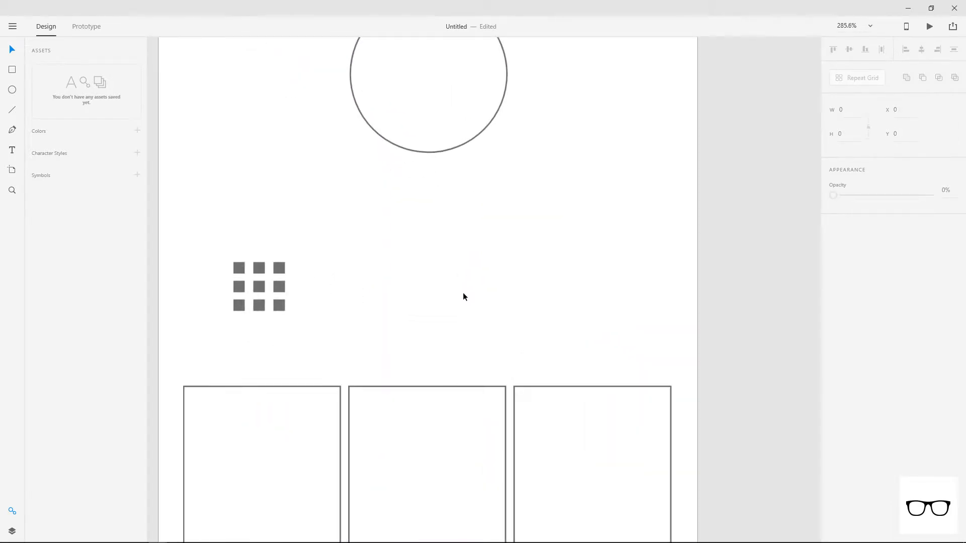
Draw a small borderless grey square beside the grid icon.
scroll(463, 296, "up", 5)
left_click(12, 70)
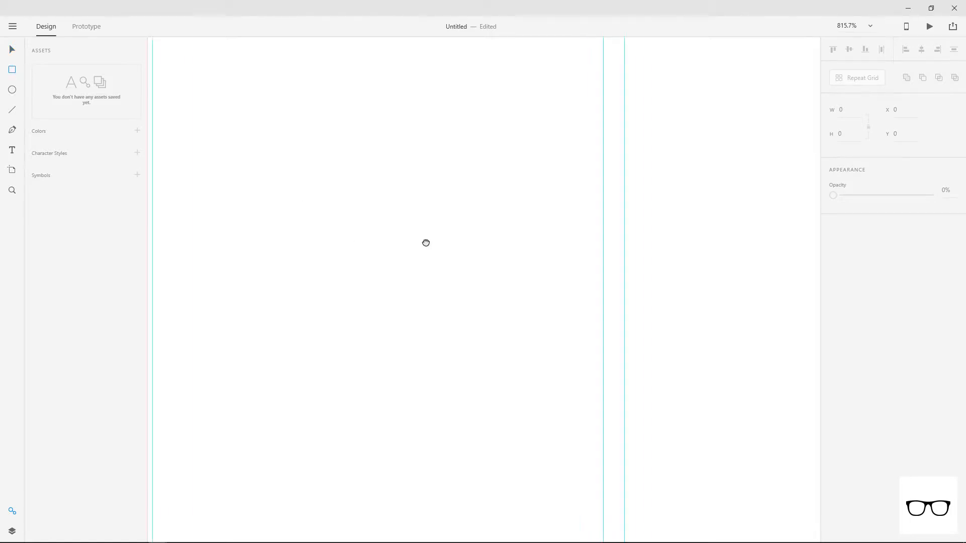
scroll(352, 241, "right", 3)
mouse_move(300, 215)
left_mouse_down()
mouse_move(337, 252)
mouse_move(601, 235)
left_mouse_up()
scroll(730, 235, "right", 3)
left_click(833, 266)
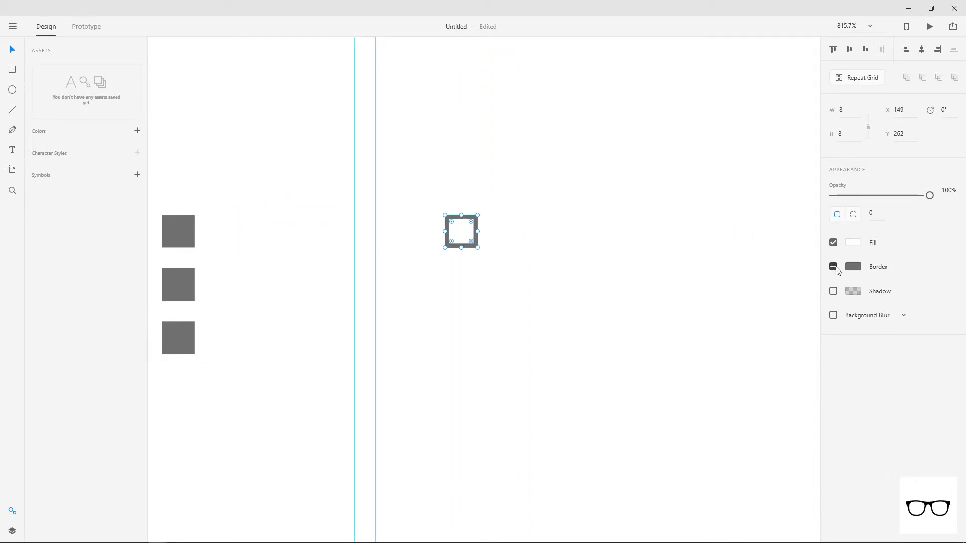
left_click(853, 243)
left_click(726, 322)
left_click(535, 257)
Copy the square to its right as a long bar and select both shapes.
mouse_move(504, 254)
left_mouse_down()
mouse_move(359, 250)
mouse_move(391, 230)
mouse_move(351, 234)
mouse_move(575, 233)
left_mouse_up()
left_click(314, 234)
left_click(412, 263)
key("ctrl+a")
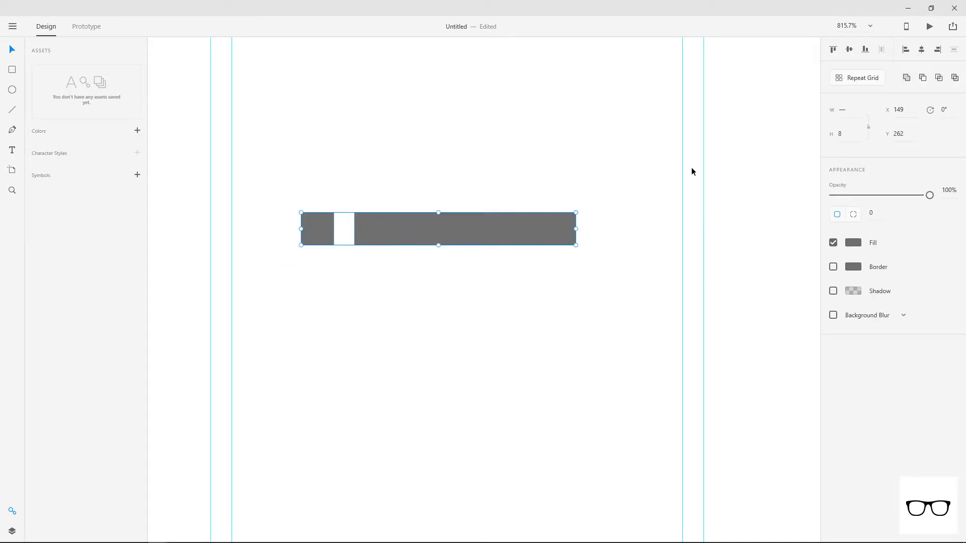
Repeat the square-and-bar pair into three tightly spaced rows for the list icon.
left_click(862, 77)
left_click_drag(434, 244, 431, 365)
left_click_drag(414, 324, 414, 257)
left_click_drag(435, 302, 433, 353)
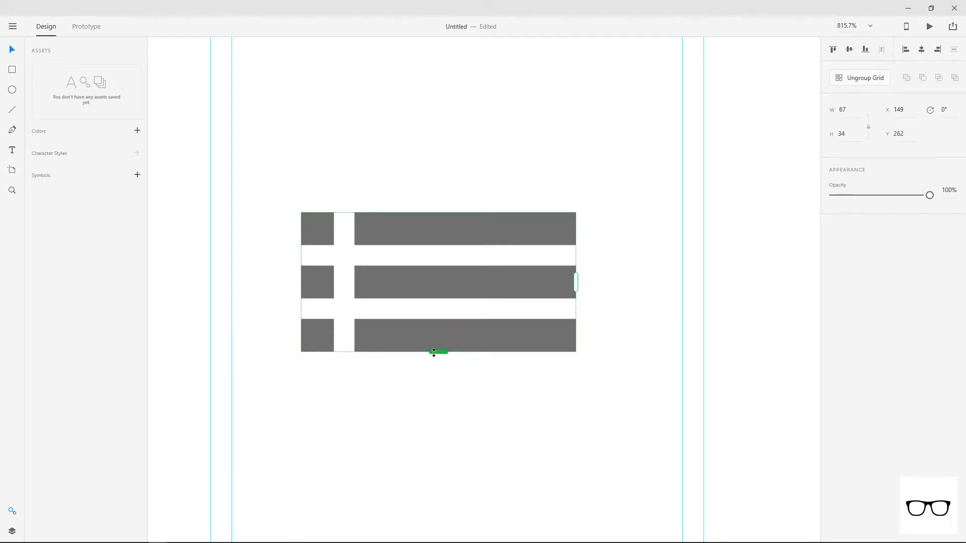
scroll(450, 412, "down", 8)
left_click(429, 424)
left_click_drag(445, 408, 460, 355)
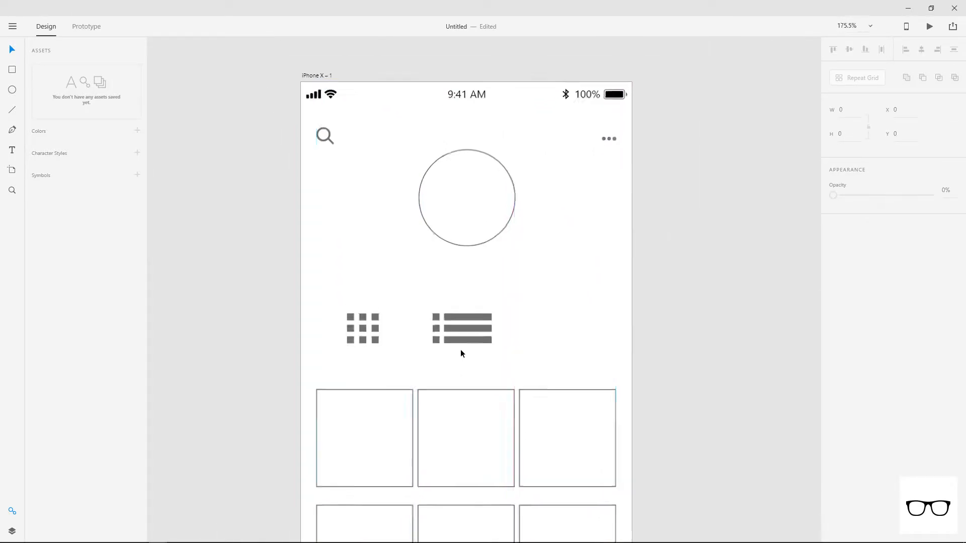
scroll(460, 353, "up", 4)
left_click_drag(555, 352, 358, 266)
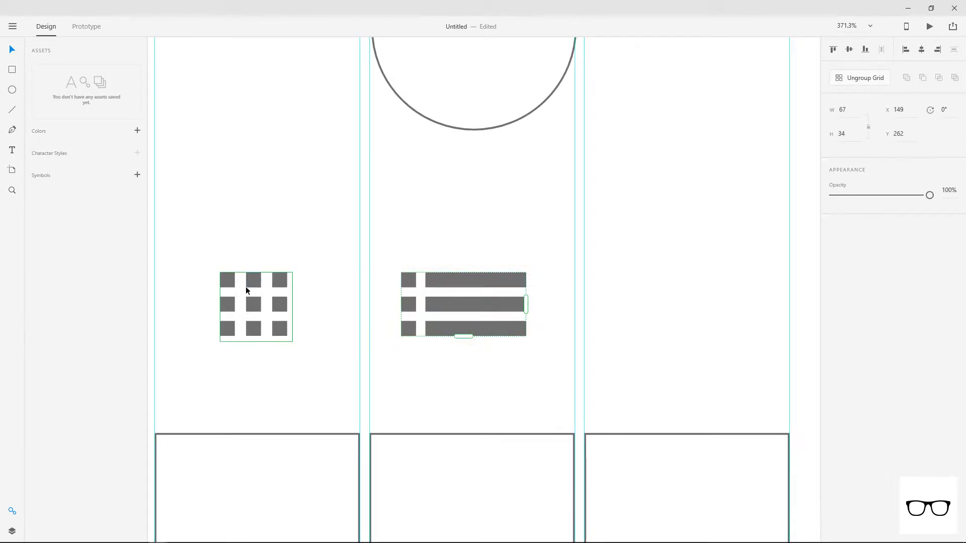
Shift the list icon slightly right to X 154.5, level with the grid icon.
left_click(542, 288)
left_click(505, 286)
left_click(534, 277)
left_click_drag(495, 292, 492, 284)
Select the 3x3 grid icon and bring up its context menu.
left_click_drag(197, 253, 326, 375)
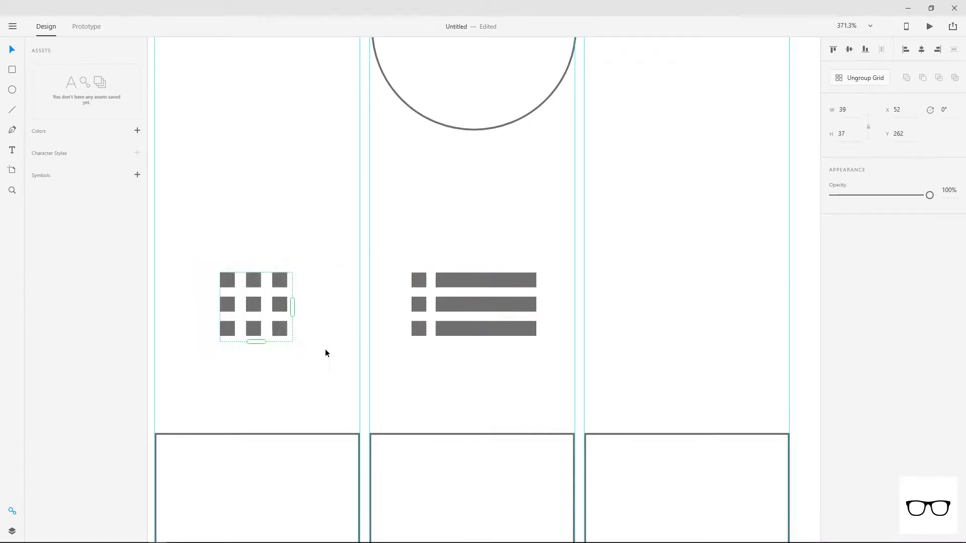
scroll(508, 365, "down", 3)
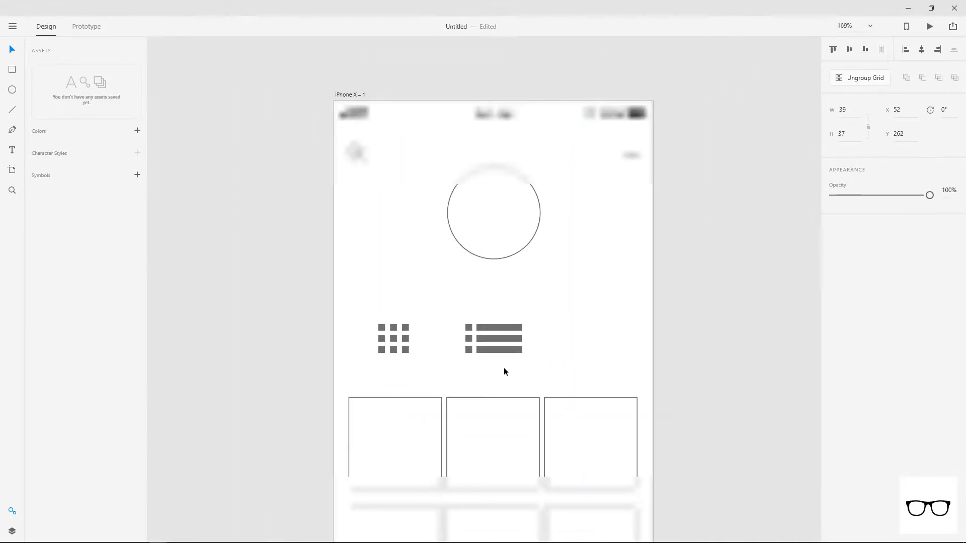
scroll(504, 367, "up", 3)
mouse_move(642, 327)
left_mouse_down()
mouse_move(531, 340)
mouse_move(545, 339)
mouse_move(466, 334)
mouse_move(658, 325)
left_mouse_up()
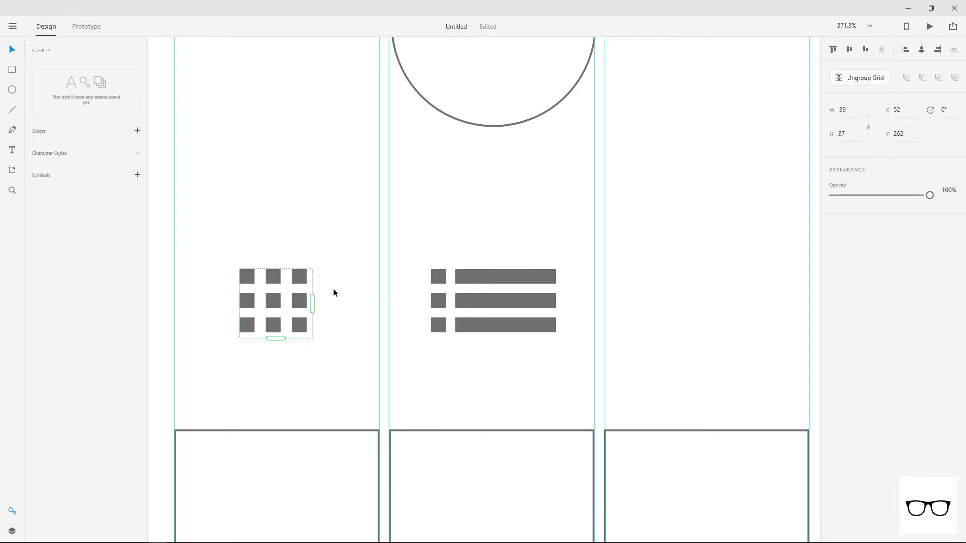
right_click(278, 280)
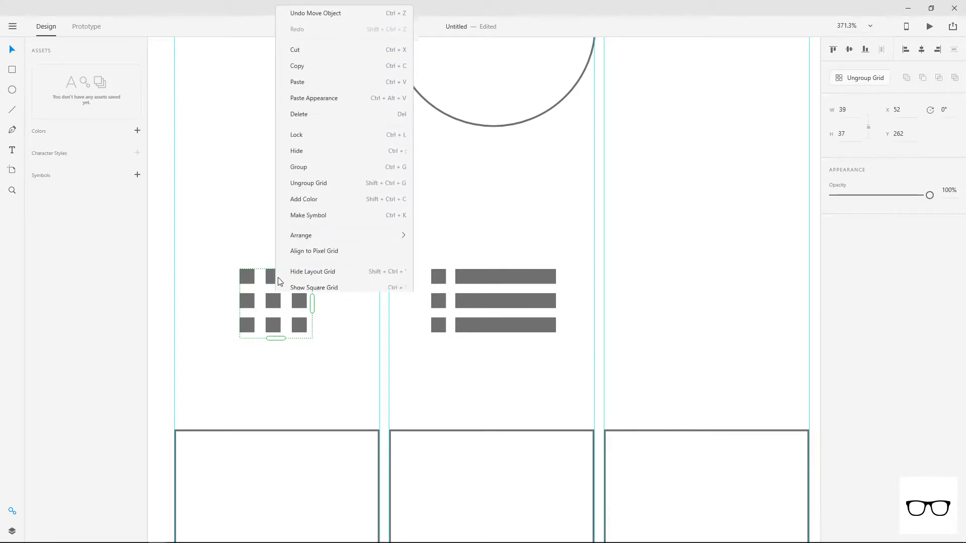
Ungroup both the grid icon and the list icon repeat grids into plain shapes.
left_click(309, 180)
left_click(499, 270)
right_click(499, 271)
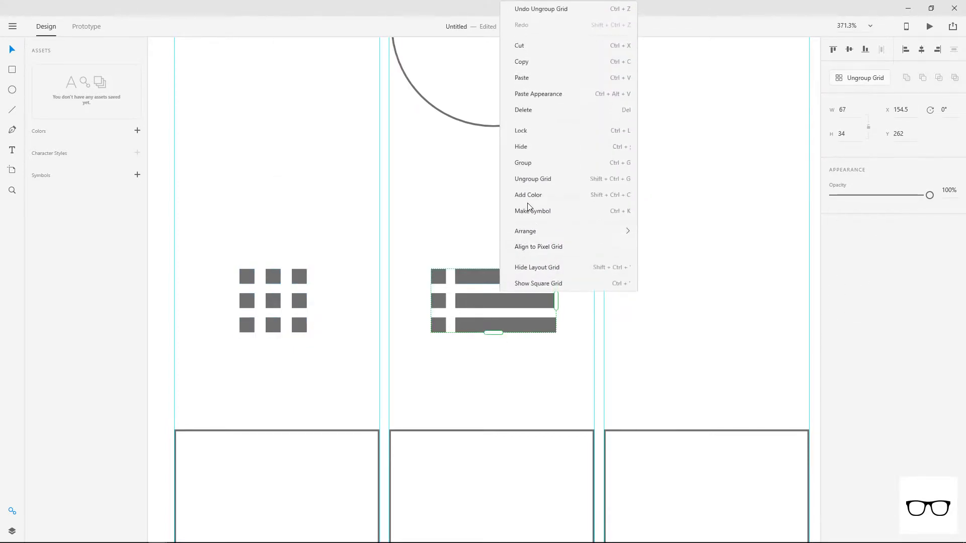
left_click(518, 179)
left_click(353, 268)
Scale both icons down and align them side by side, list at X 168.56, grid at X 63.
left_click_drag(227, 273, 279, 308)
left_click_drag(422, 263, 557, 334)
left_click_drag(523, 321, 492, 302)
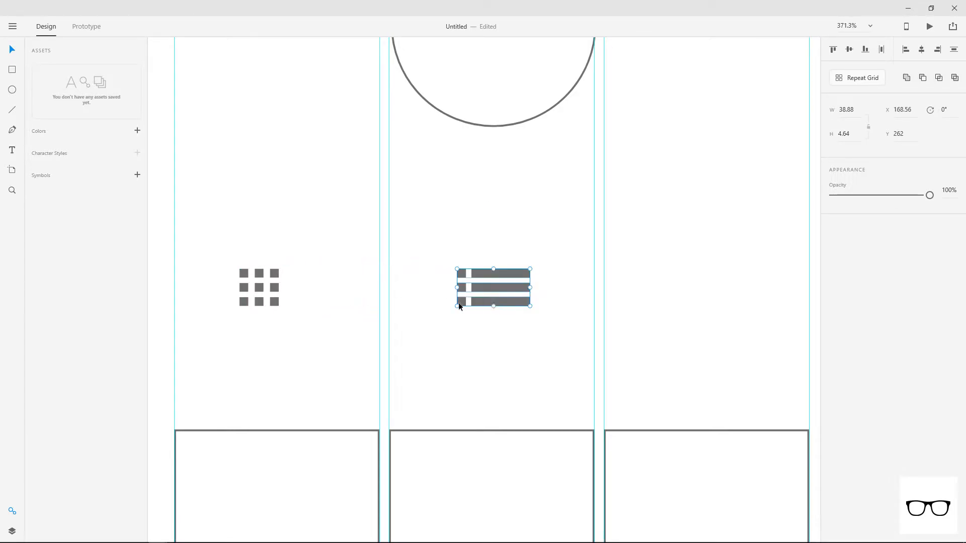
left_click(277, 302)
mouse_move(277, 302)
left_mouse_down()
mouse_move(227, 265)
mouse_move(272, 287)
left_mouse_up()
key("ctrl+z")
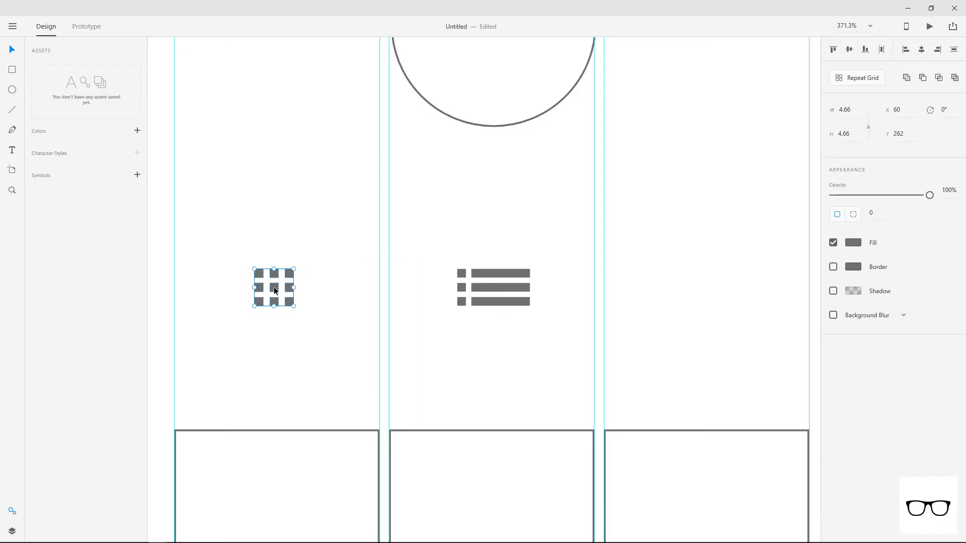
key("ctrl+1")
left_click_drag(292, 298, 294, 299)
left_click(384, 298)
left_click_drag(403, 310, 393, 327)
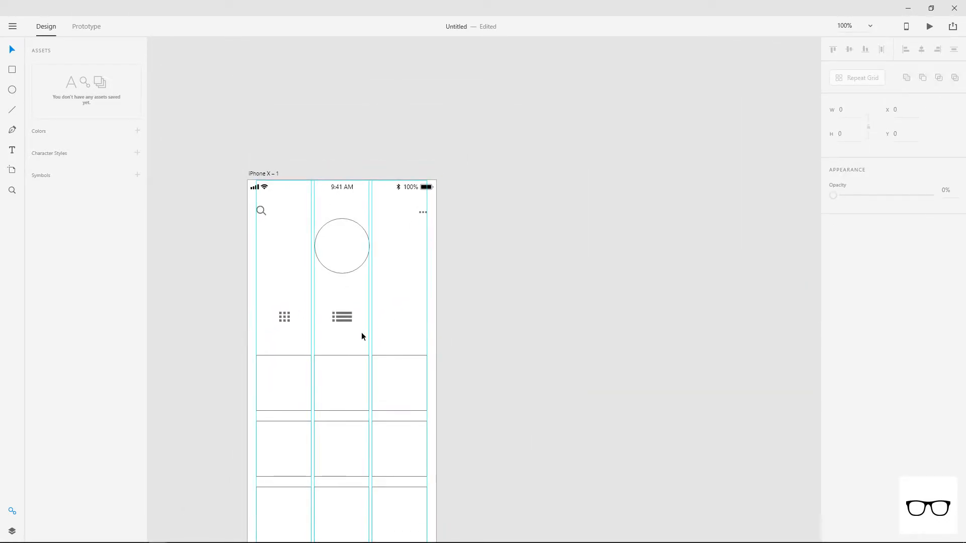
Draw a horizontal divider line spanning the artboard above the grid and list icons.
left_click_drag(372, 336, 288, 329)
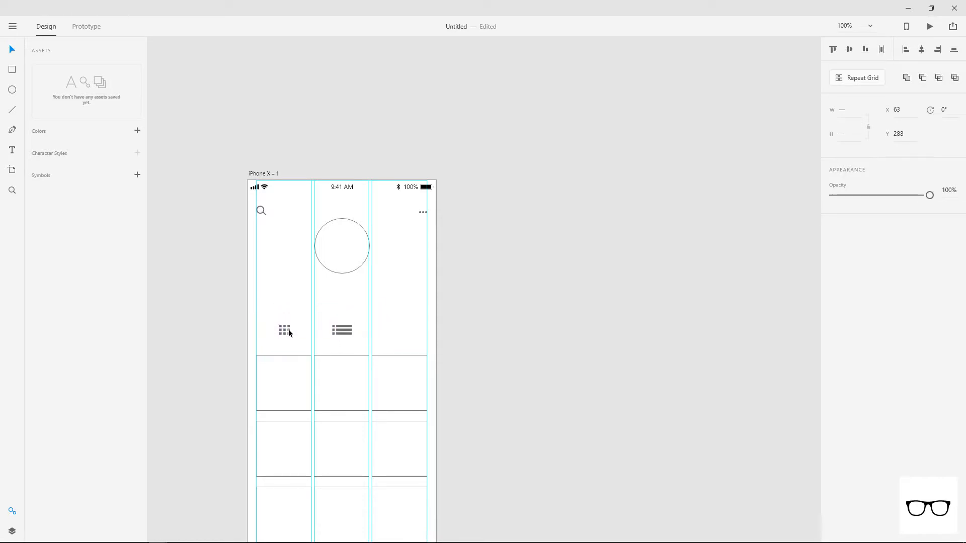
left_click(212, 284)
left_click(12, 110)
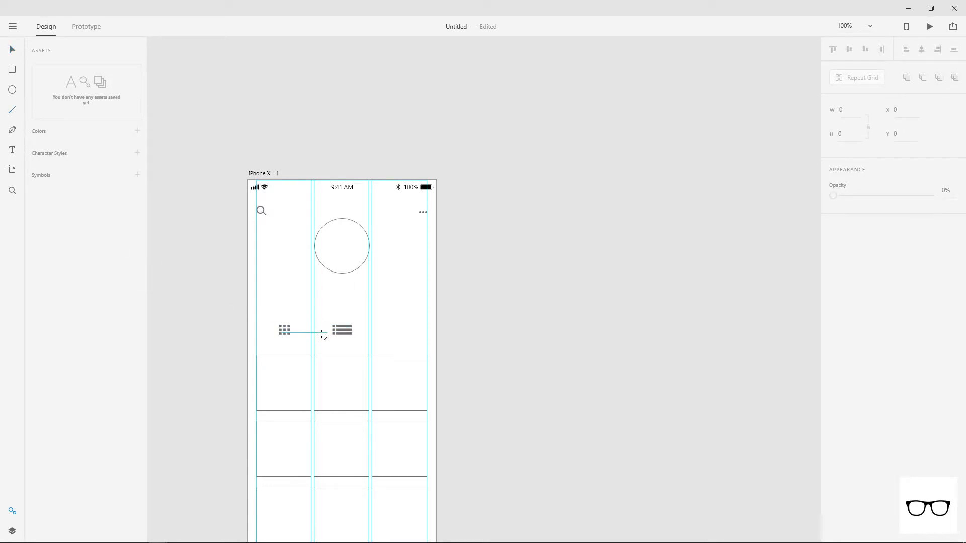
left_click_drag(256, 313, 427, 312)
left_click(387, 324)
scroll(346, 318, "up", 4)
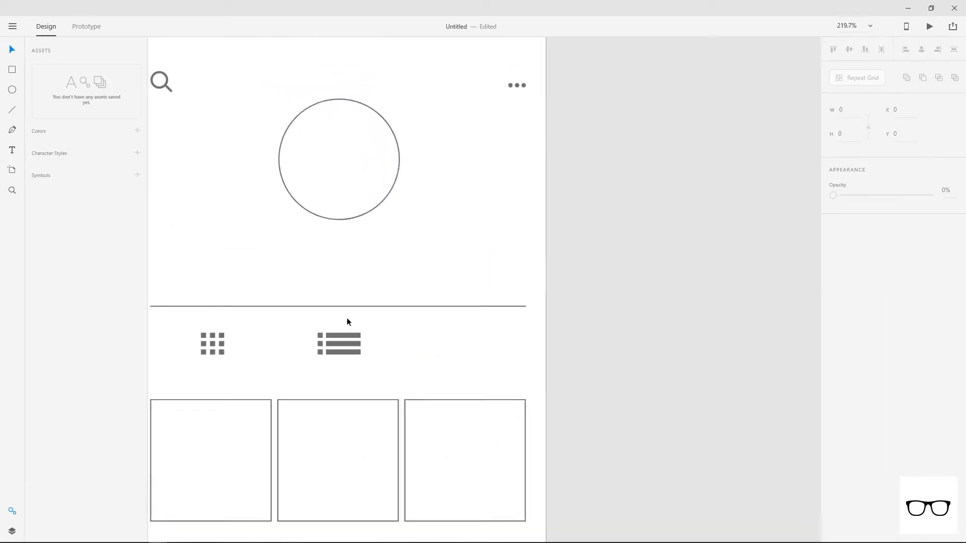
left_click_drag(284, 322, 374, 312)
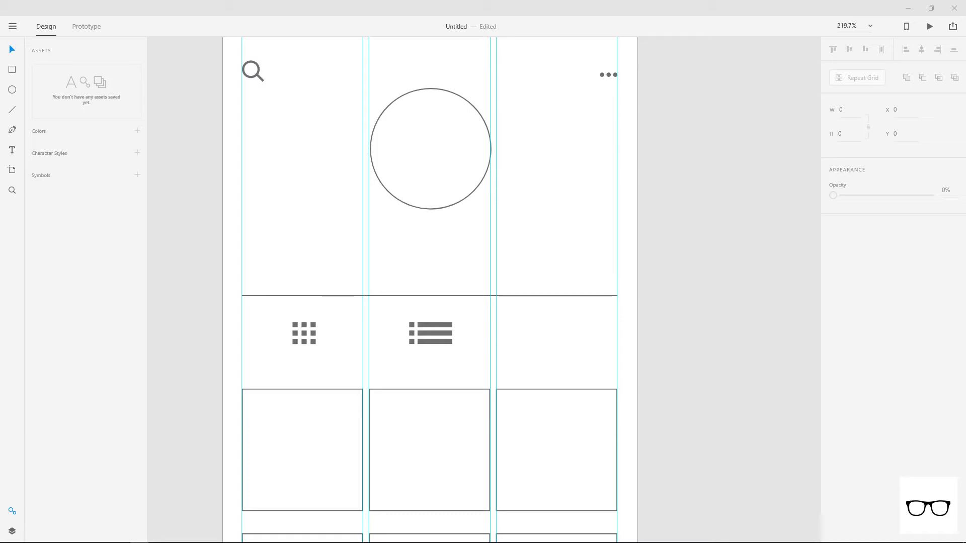
Paste a heart glyph beside the list icon and set its font to FontAwesome.
key("t")
left_click(544, 331)
key("ctrl+v")
left_click(874, 190)
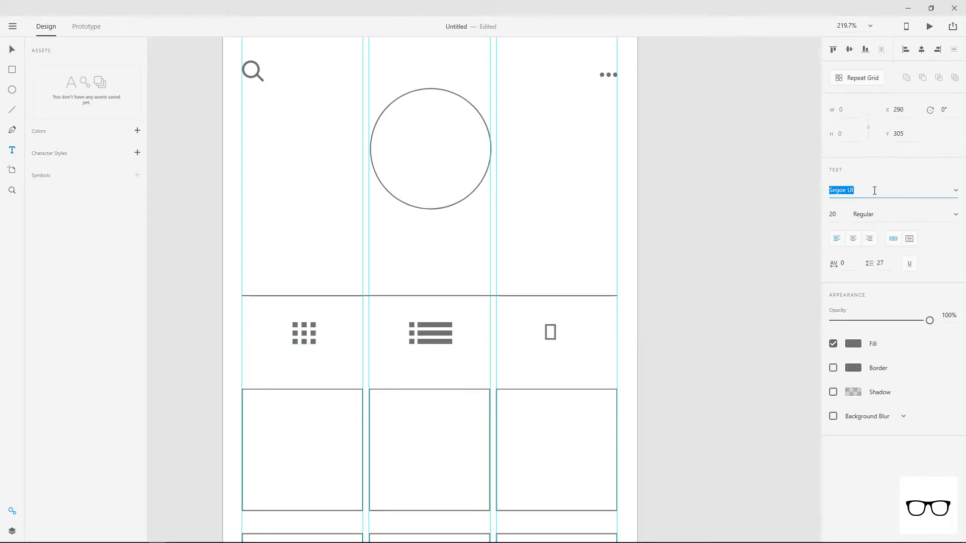
type("FontAwesome")
key("Return")
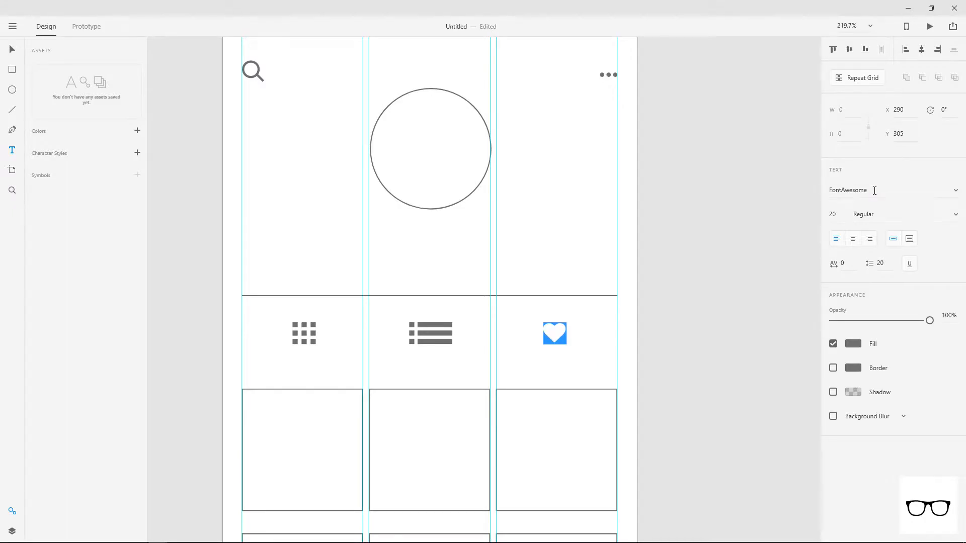
key("Escape")
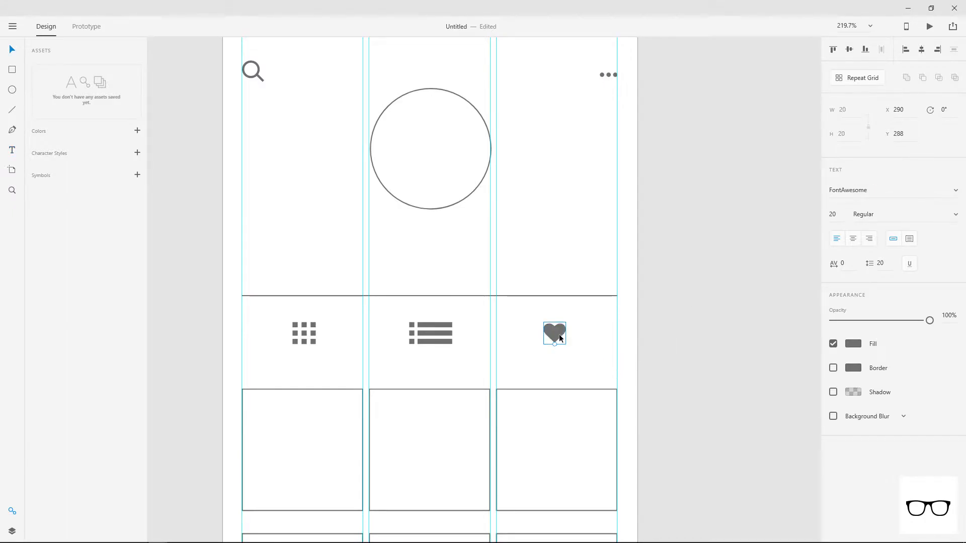
left_click_drag(559, 332, 561, 334)
Make the heart an outlined icon with no fill.
left_click(833, 343)
left_click(833, 368)
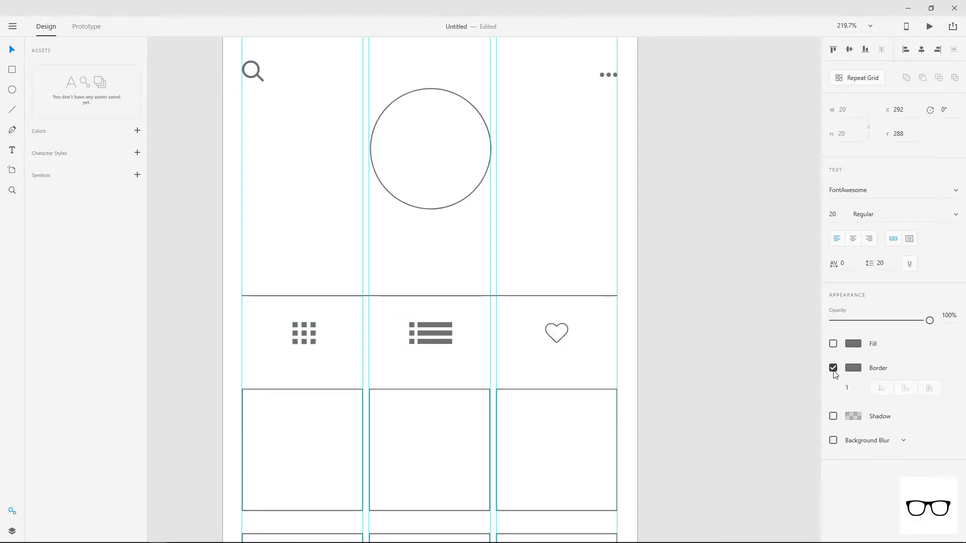
left_click(672, 360)
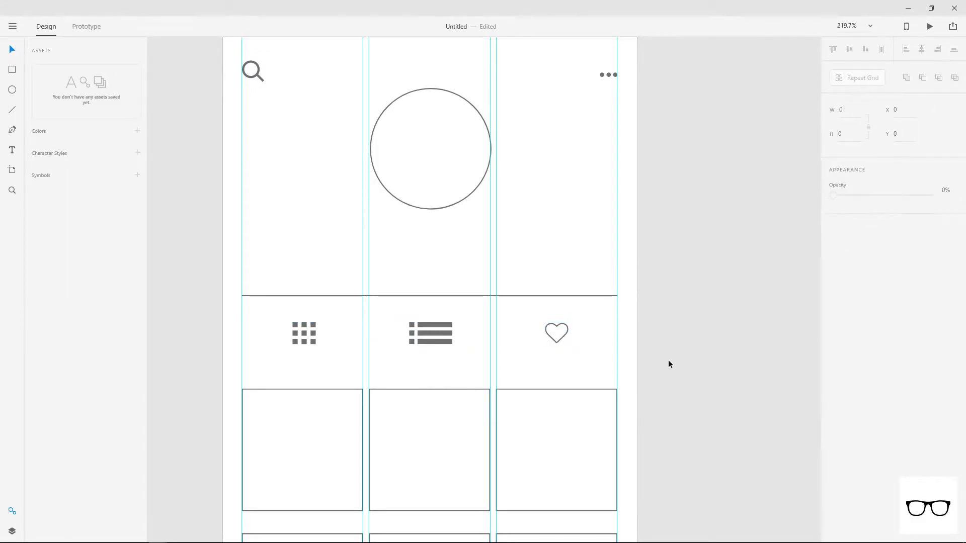
left_click(563, 340)
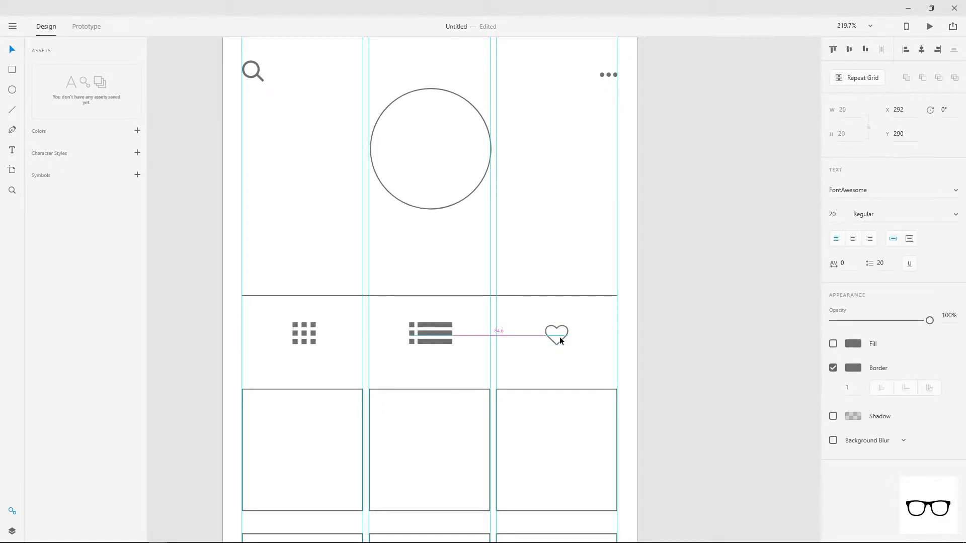
left_click(657, 333)
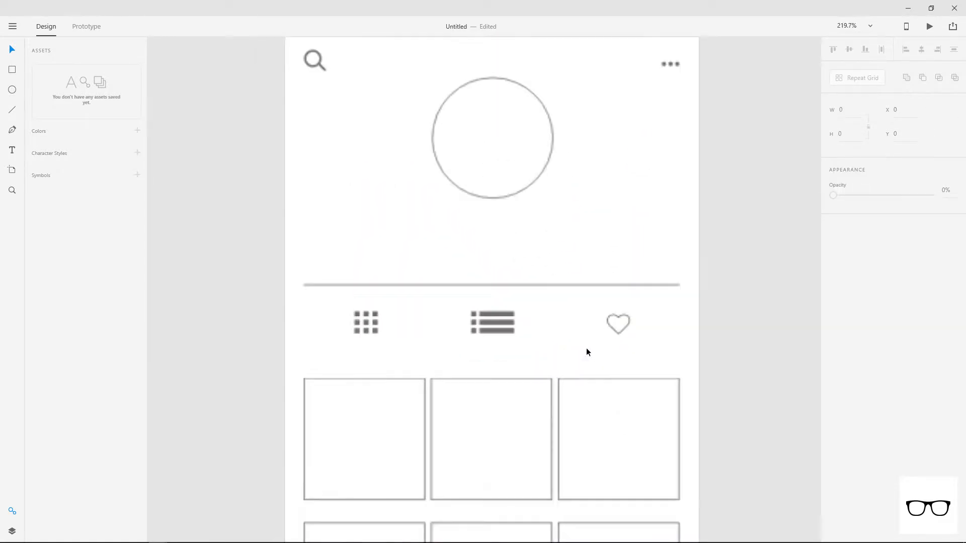
Move the icon row, divider line and photo grid lower on the artboard.
scroll(509, 342, "up", 3)
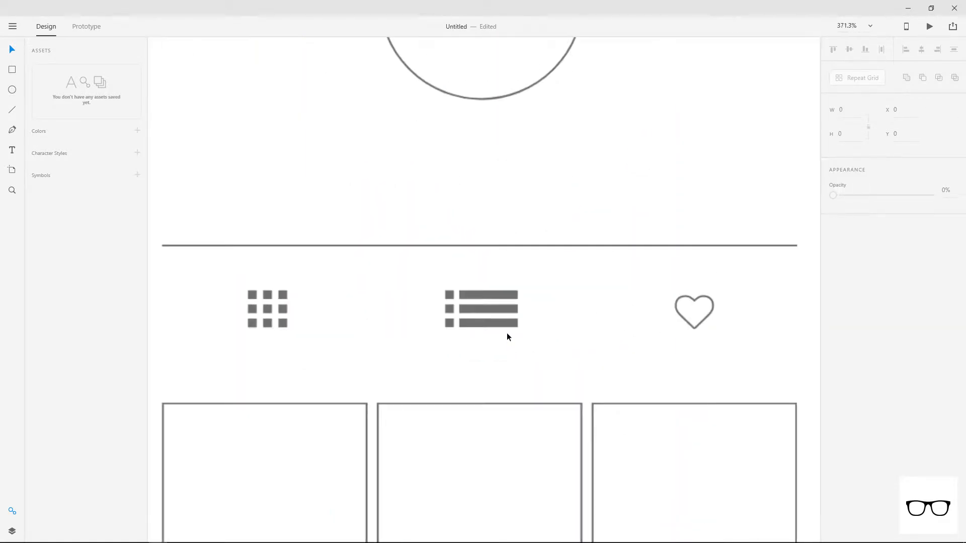
left_click(286, 318)
left_click_drag(265, 294, 268, 308)
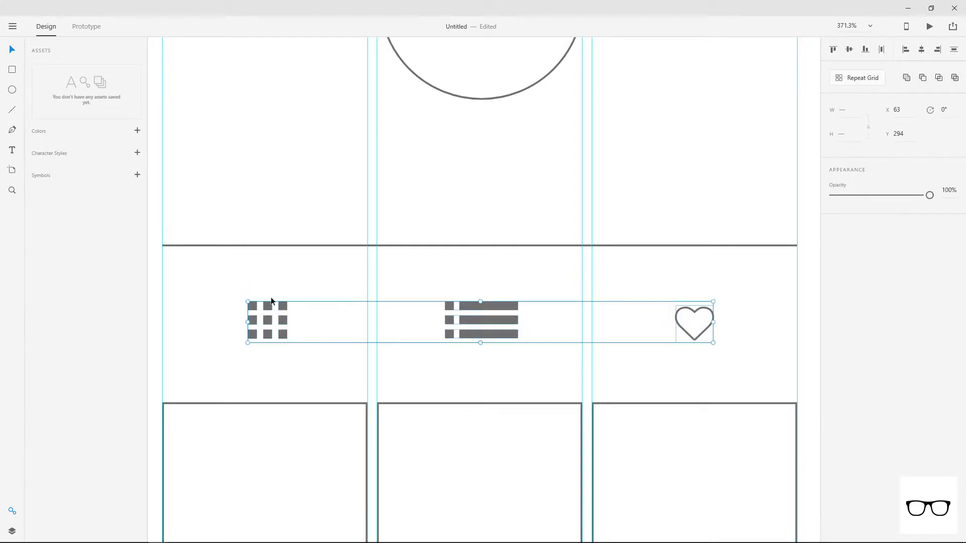
left_click_drag(285, 245, 285, 248)
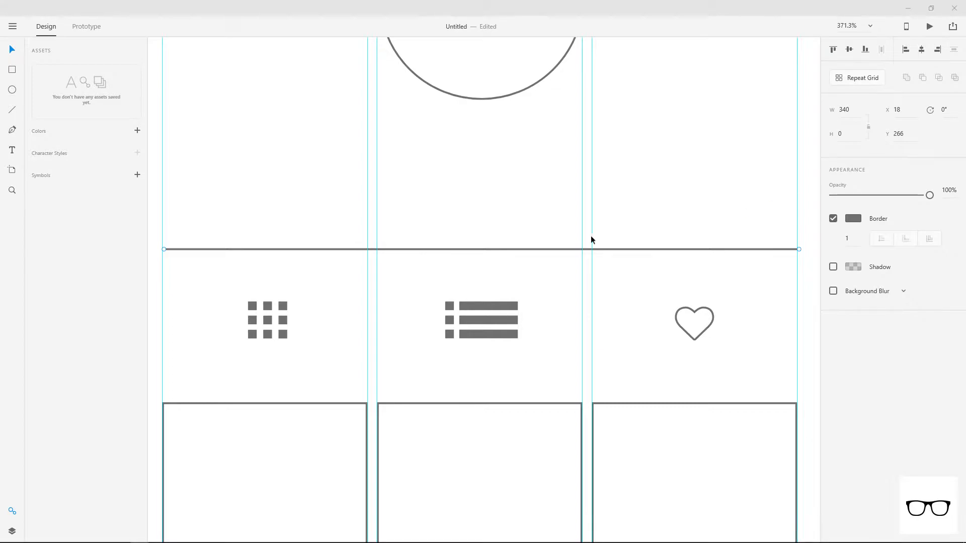
left_click(459, 205)
scroll(458, 205, "down", 5)
scroll(543, 222, "down", 6)
left_click_drag(613, 208, 433, 397)
left_click_drag(521, 228, 524, 251)
Add the profile name as centred, filled, borderless text under the avatar.
left_click(520, 208)
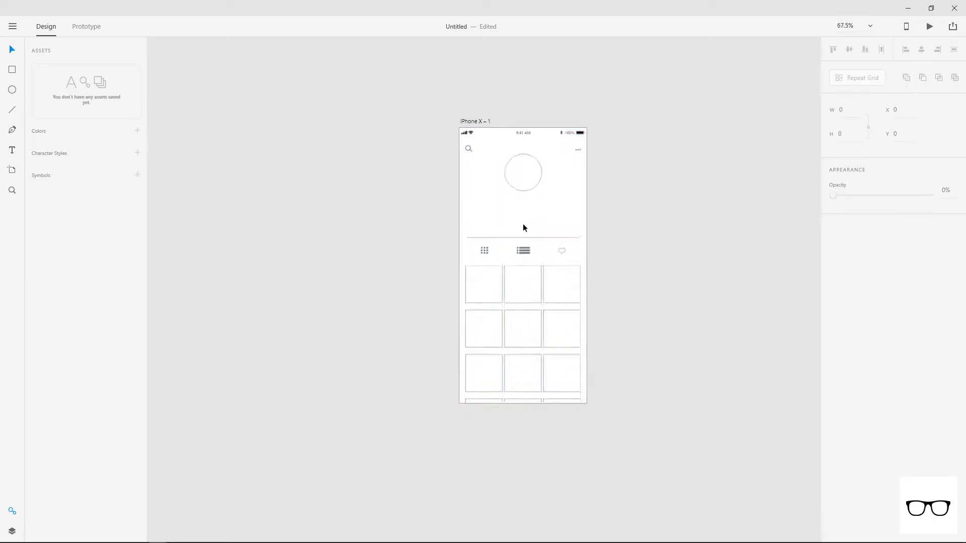
scroll(525, 219, "up", 5)
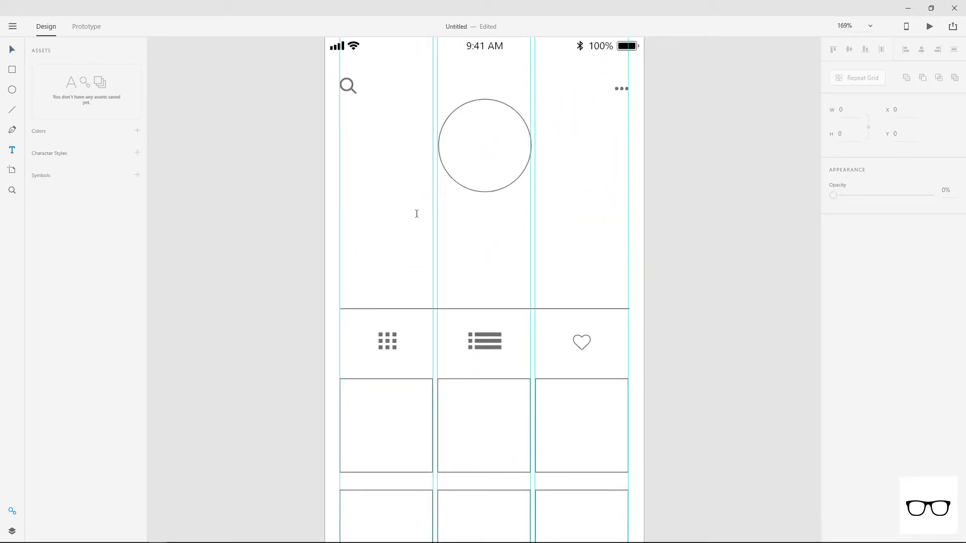
left_click(426, 223)
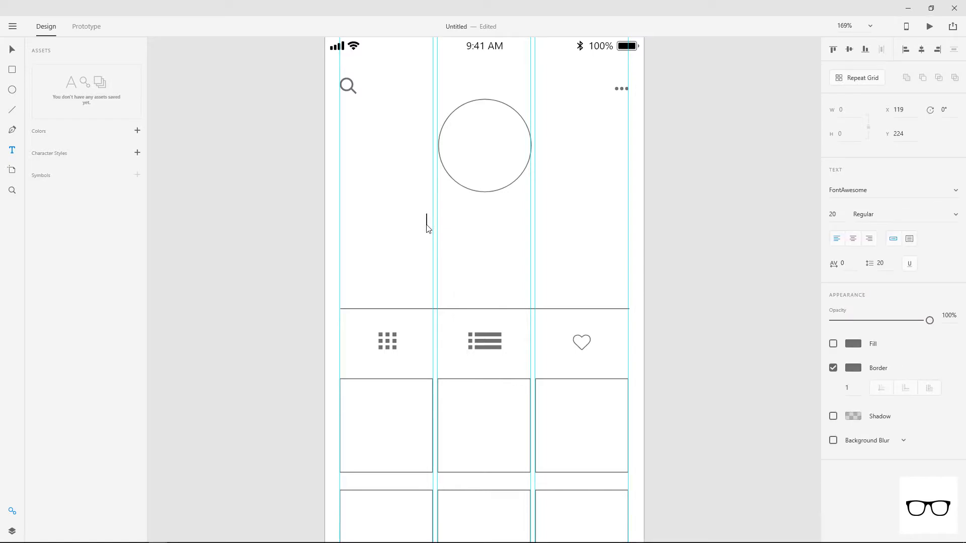
type("James Smith")
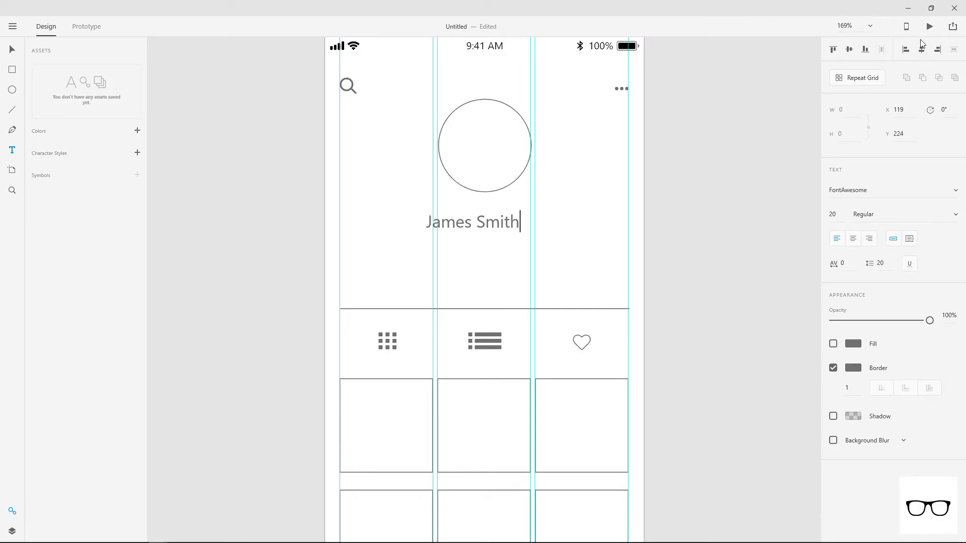
left_click(852, 239)
key("Escape")
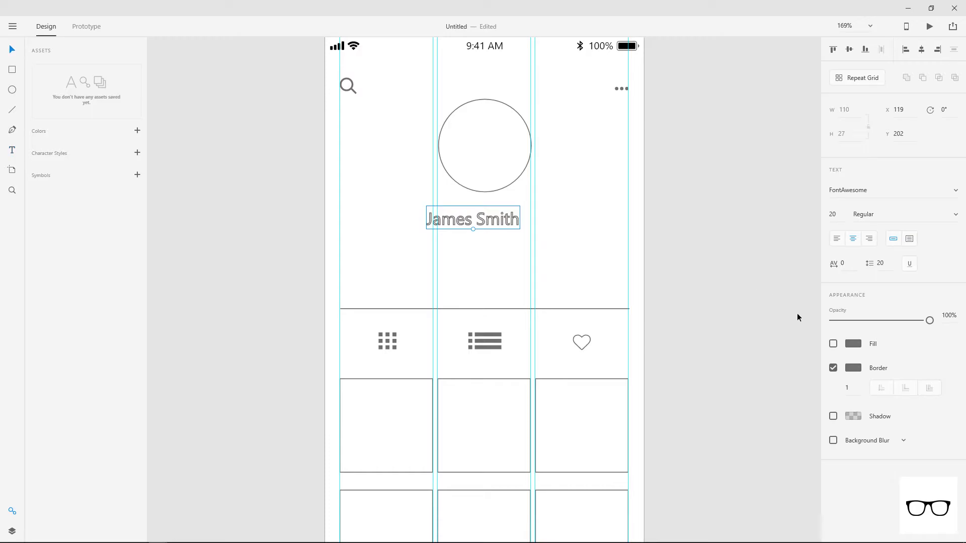
left_click(833, 368)
left_click(832, 343)
left_click_drag(485, 219, 492, 247)
Turn the copied label into the username handle at size 12, placed just below the name.
double_click(493, 246)
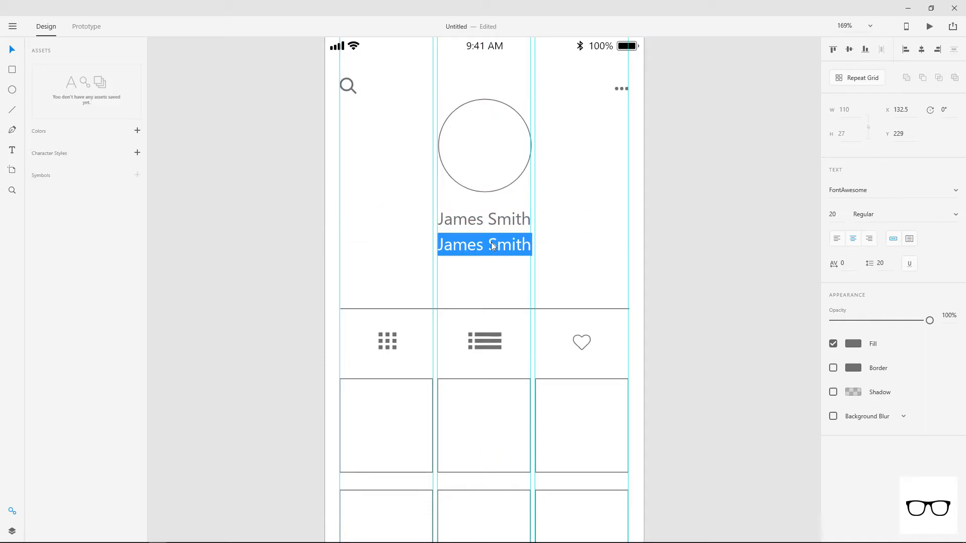
type("@ja")
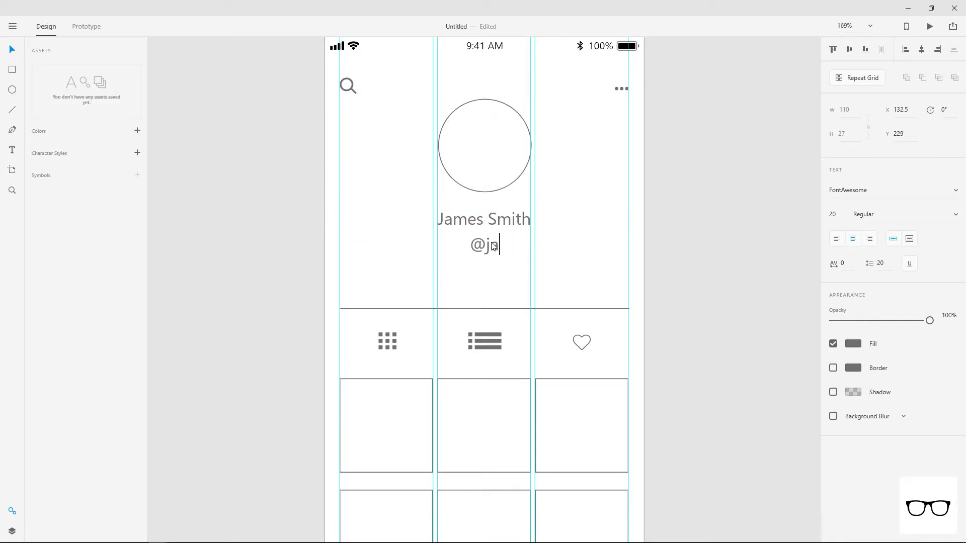
type("messmith")
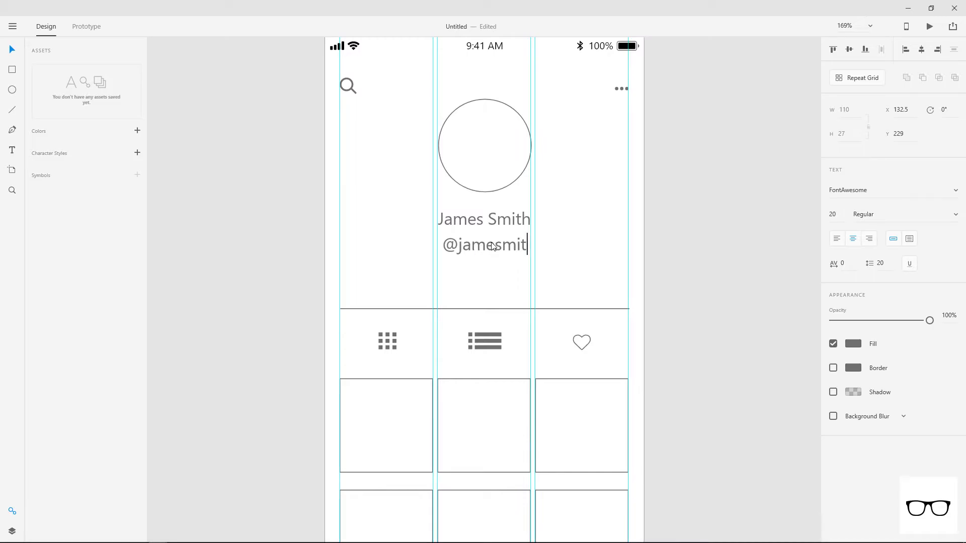
key("ctrl+a")
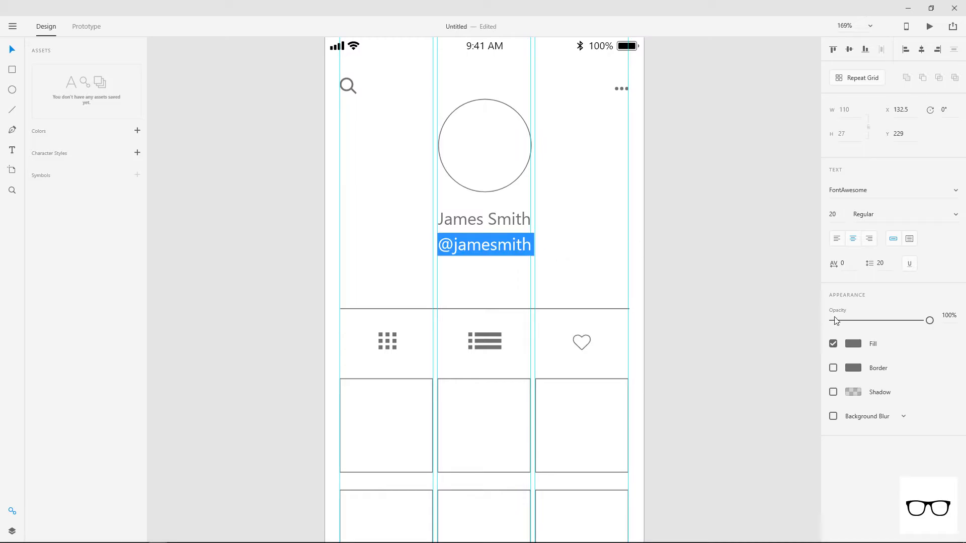
left_click(833, 214)
type("13")
key("Return")
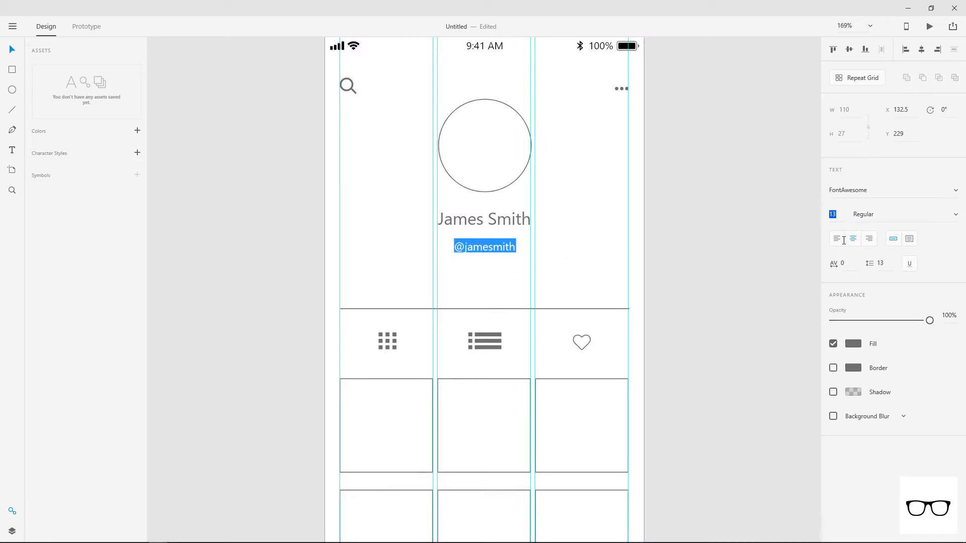
key("Down")
key("Escape")
key("Escape")
left_click_drag(494, 243, 381, 282)
Turn the copied name text into a two-line '125k Followers' stat and move it up to the guide.
double_click(382, 283)
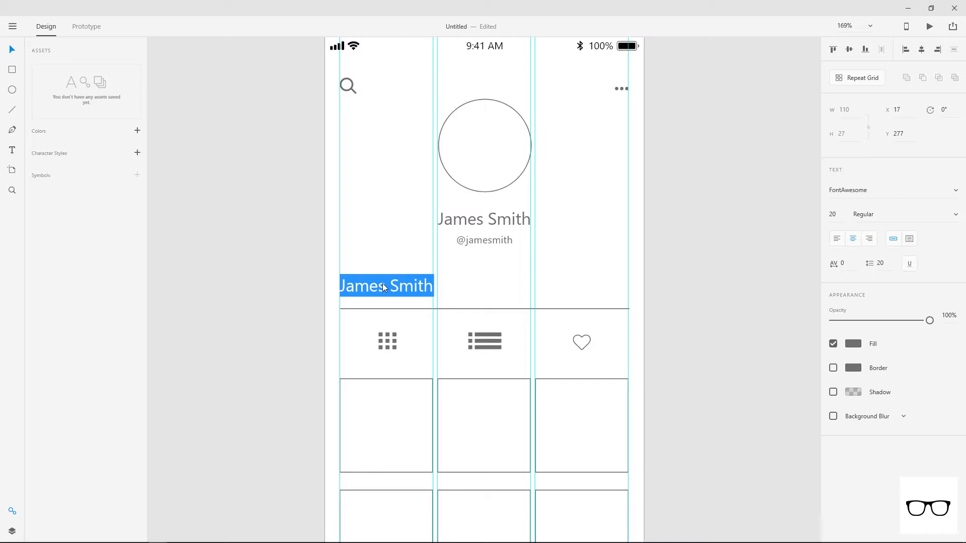
type("Followers")
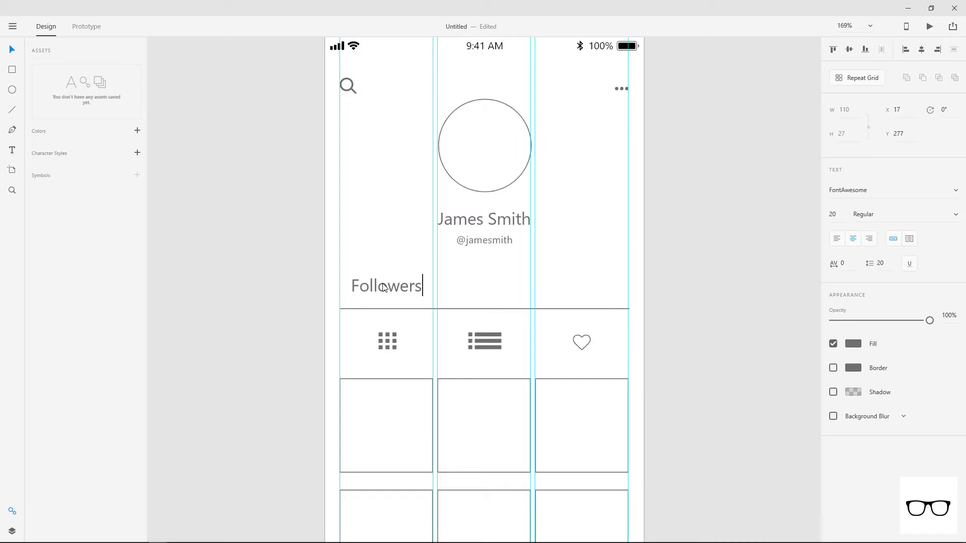
key("Left")
key("Left")
key("Left")
key("Left")
key("Left")
key("Left")
key("Left")
key("Left")
key("Left")
key("Return")
type("1")
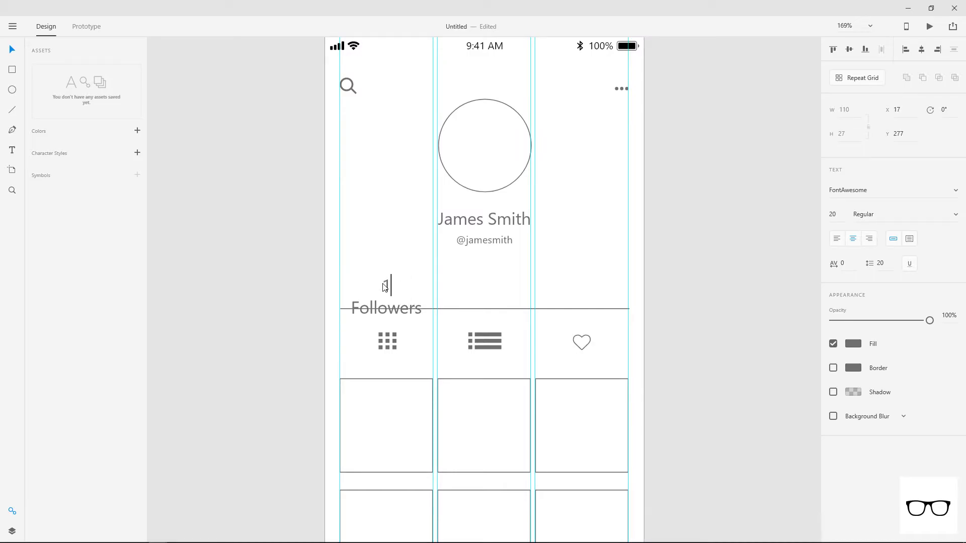
type("25k")
key("Escape")
left_click_drag(384, 286, 384, 263)
Set both '125k' and 'Followers' in the stat to font size 13.
double_click(383, 264)
double_click(367, 267)
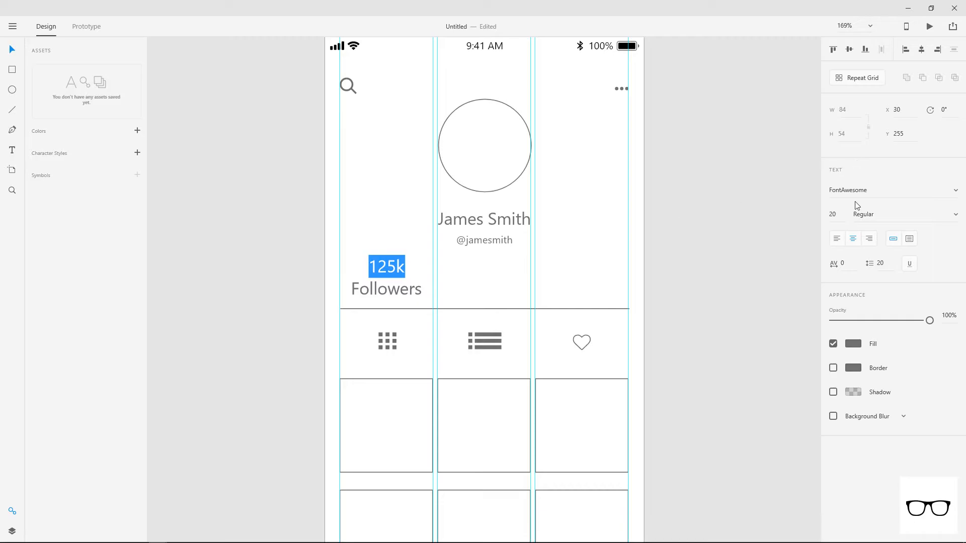
left_click(838, 215)
key("Down")
key("Down")
key("Down")
key("Down")
key("Down")
key("Down")
key("Down")
key("Return")
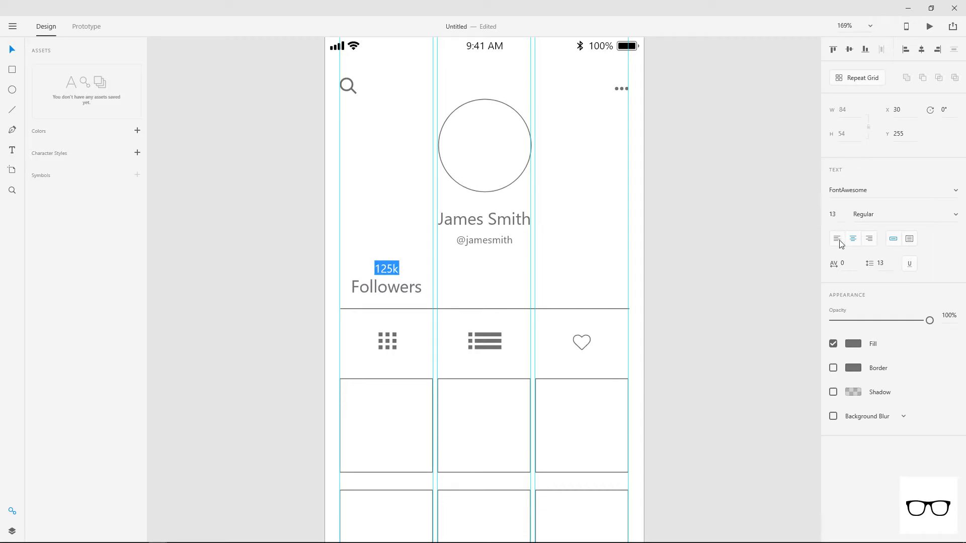
double_click(421, 286)
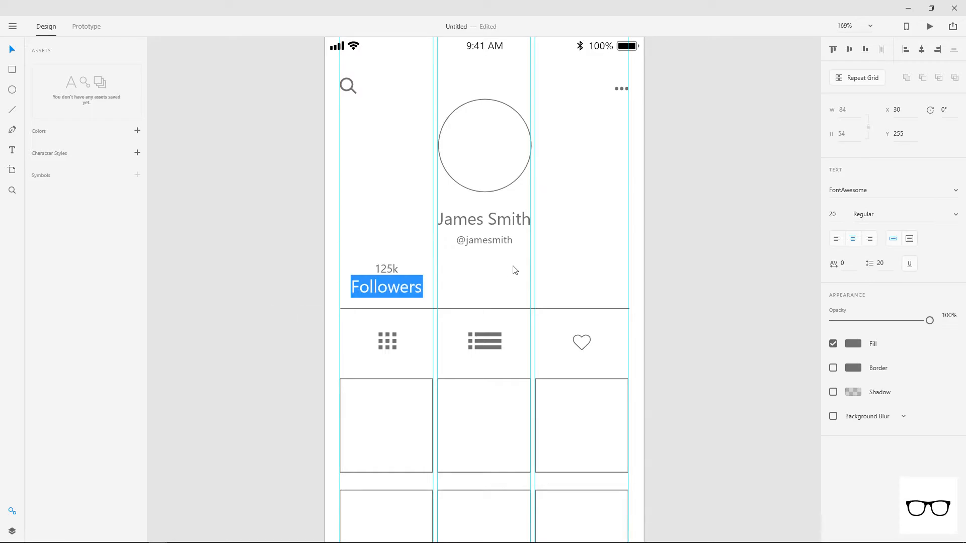
left_click(833, 215)
type("18")
key("Return")
key("Down")
key("Down")
key("Down")
key("Down")
key("Down")
key("Down")
key("Up")
key("Return")
key("Escape")
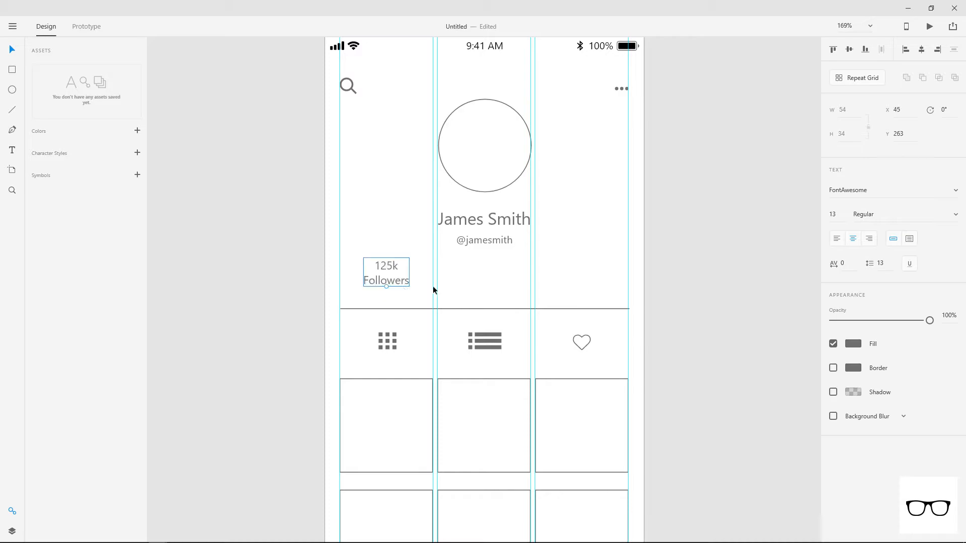
Duplicate the stat into the middle column and change it to '600k Follows'.
left_click_drag(378, 280, 476, 276)
double_click(481, 267)
double_click(471, 267)
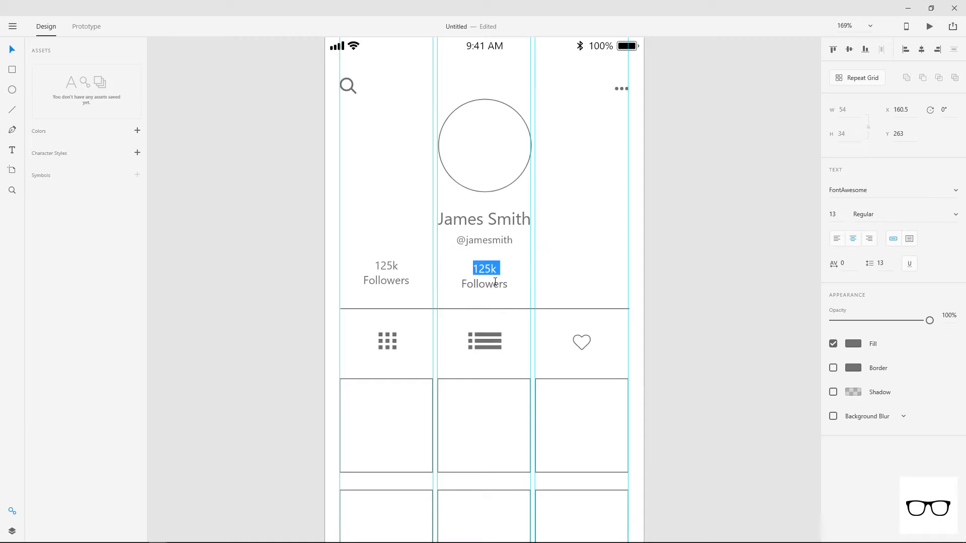
left_click_drag(493, 284, 528, 282)
type("s")
key("BackSpace")
type("es")
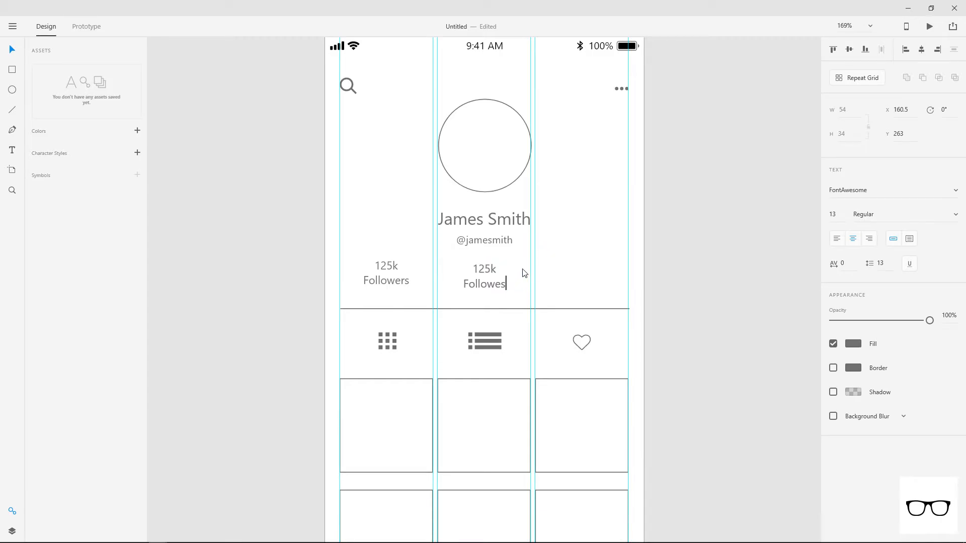
key("BackSpace")
key("BackSpace")
type("s")
key("Escape")
double_click(487, 270)
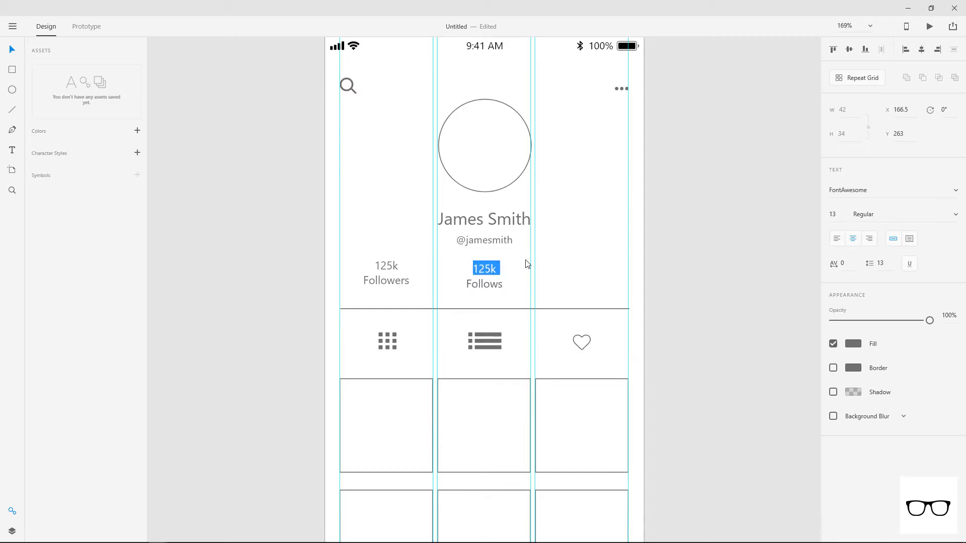
type("600k")
key("Escape")
Copy the stat into the third column and change it to '1.5m Likes'.
left_click_drag(485, 268, 582, 264)
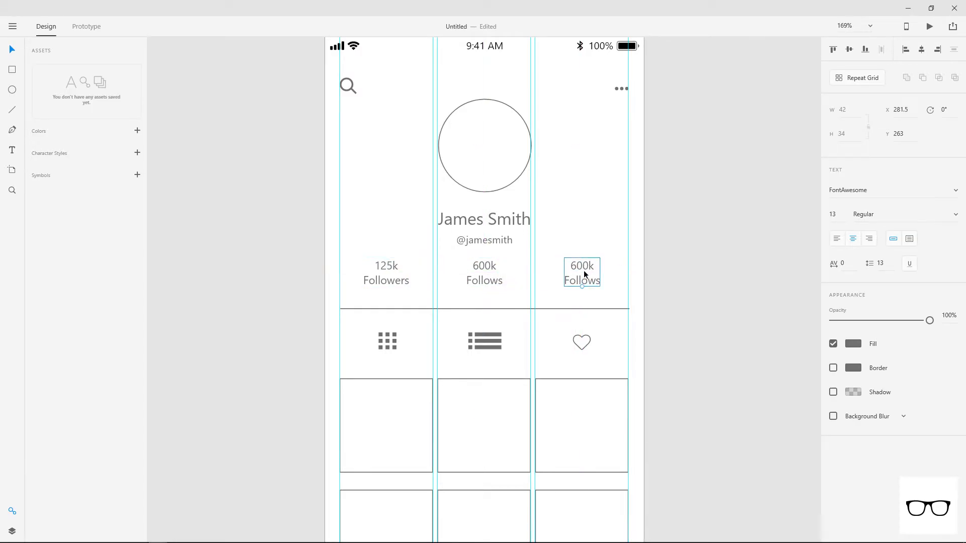
double_click(581, 264)
left_click(577, 284)
left_click(602, 284)
left_click_drag(602, 285, 524, 291)
type("Likes")
key("Up")
key("shift+Home")
type("1.5m")
key("Escape")
Move the stats, icon row and photo grid down slightly, then re-center the iPhone X artboard.
left_click(653, 247)
scroll(647, 249, "down", 5)
left_click_drag(659, 254, 496, 538)
left_click_drag(533, 290, 535, 300)
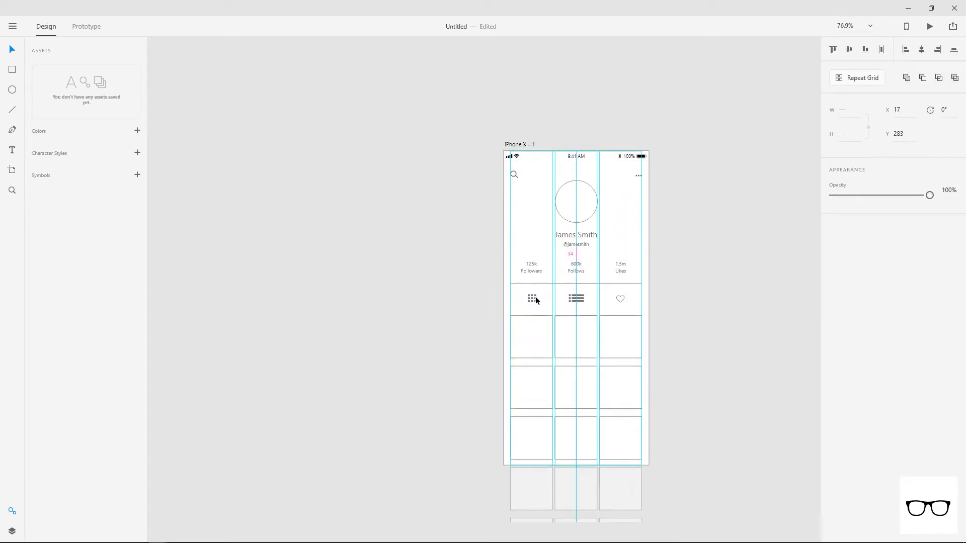
left_click(673, 282)
scroll(593, 279, "up", 5)
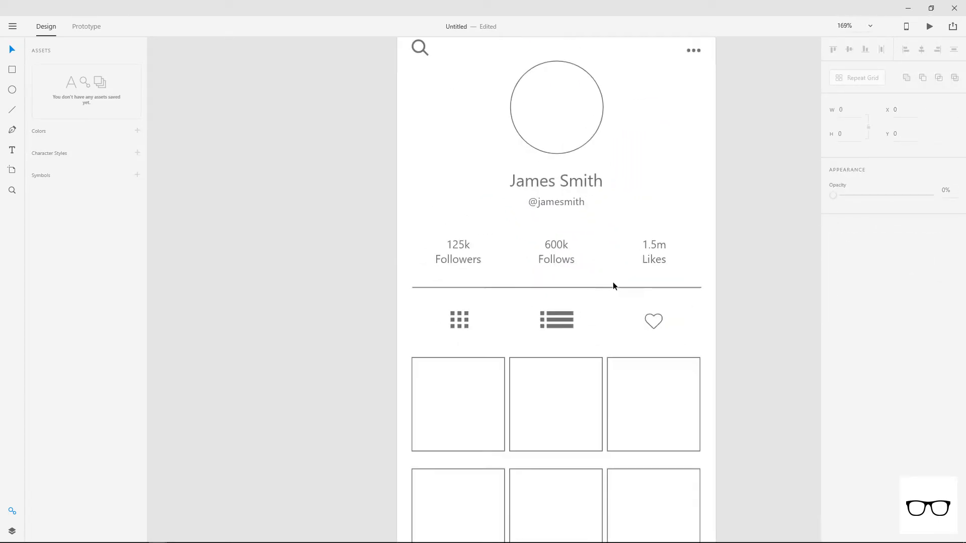
left_click_drag(723, 312, 675, 287)
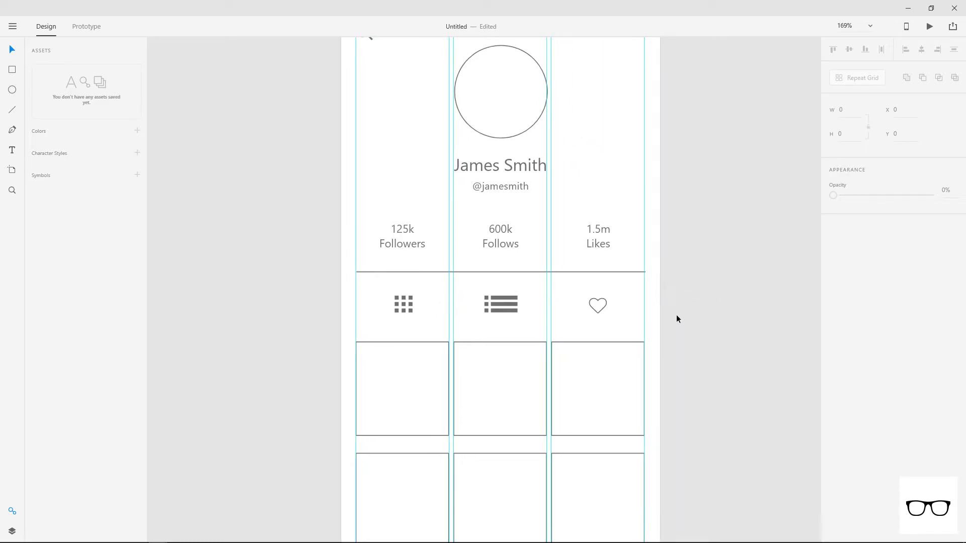
scroll(674, 307, "down", 6)
left_click_drag(649, 400, 546, 380)
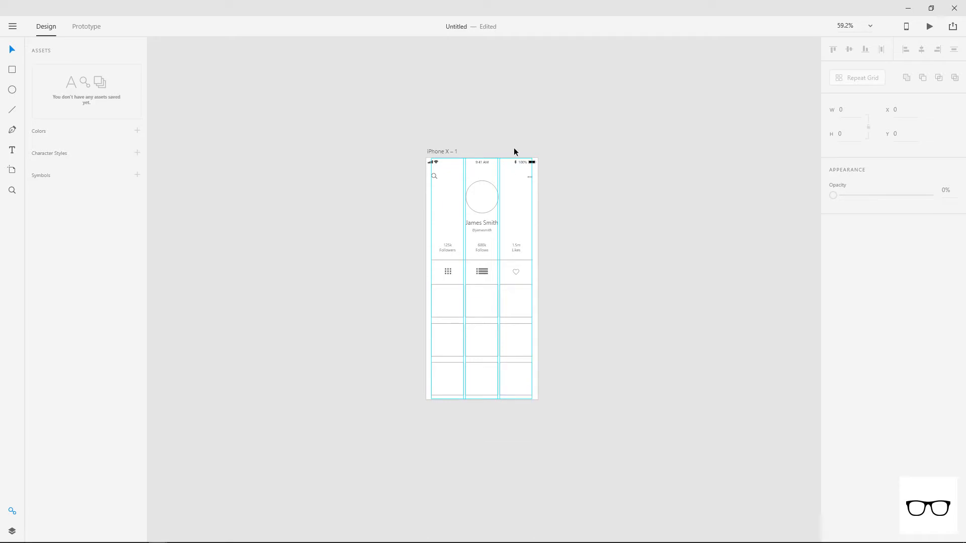
scroll(500, 218, "up", 6)
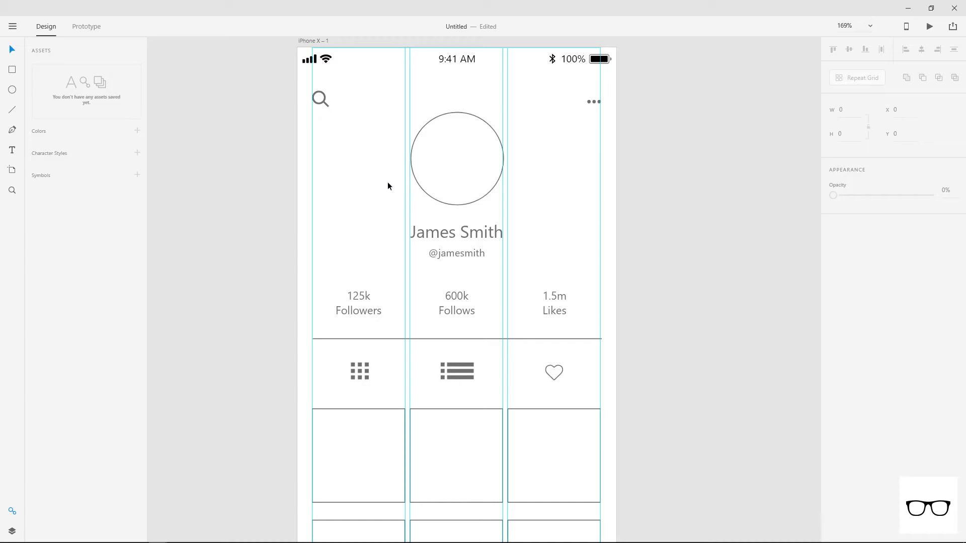
key("alt+Tab")
left_click_drag(325, 8, 359, 282)
Enlarge the Chrome window over XD, search Google for 'james', and show image results.
left_click_drag(965, 145, 330, 92)
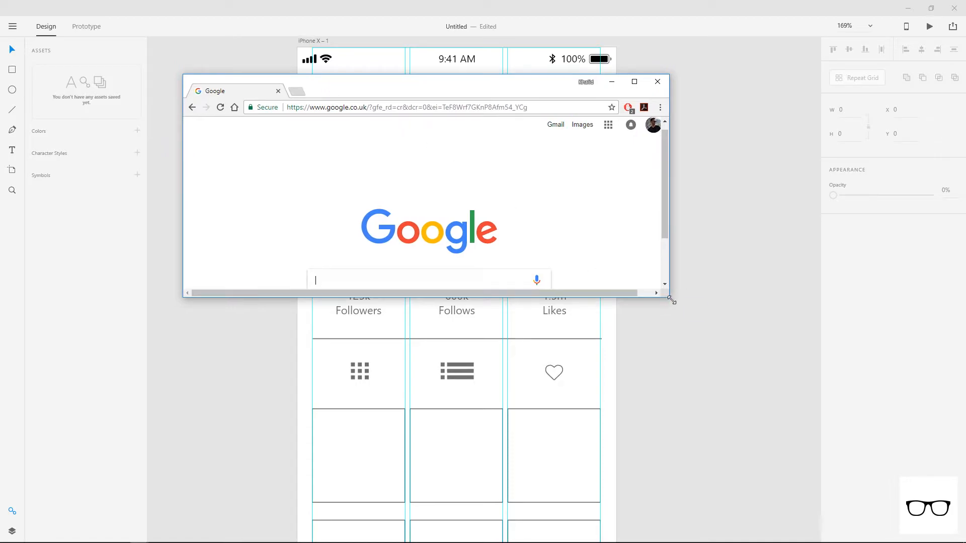
left_click_drag(671, 302, 736, 441)
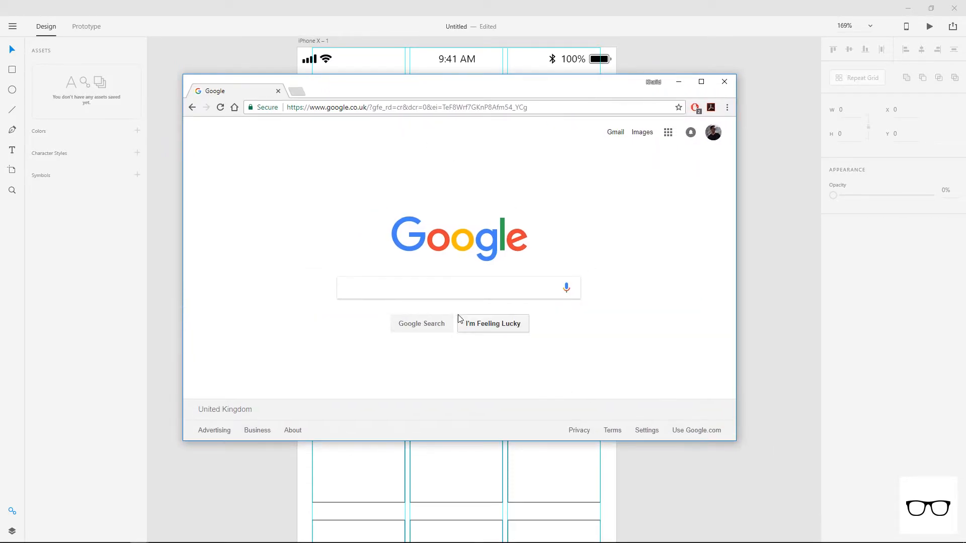
left_click(454, 288)
type("a")
key("BackSpace")
type("james")
key("Return")
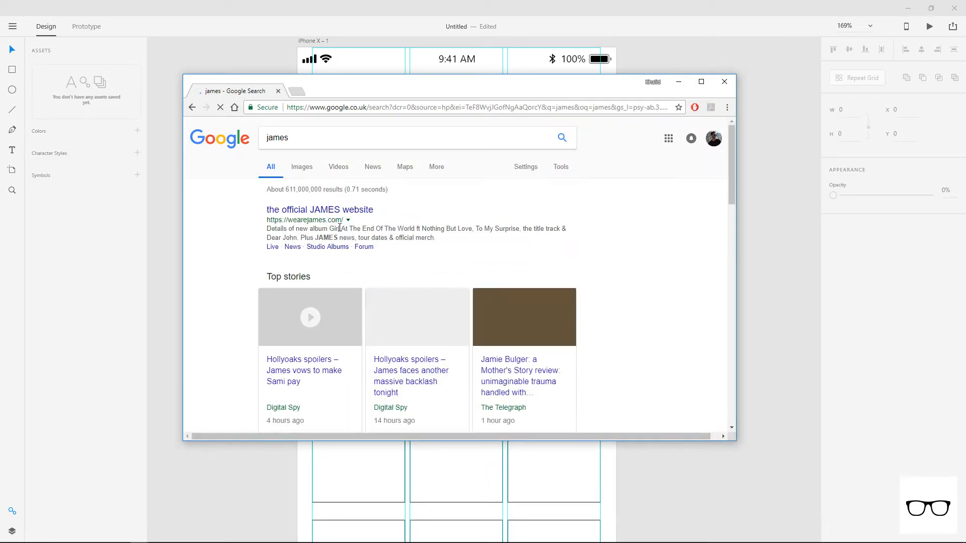
left_click(301, 167)
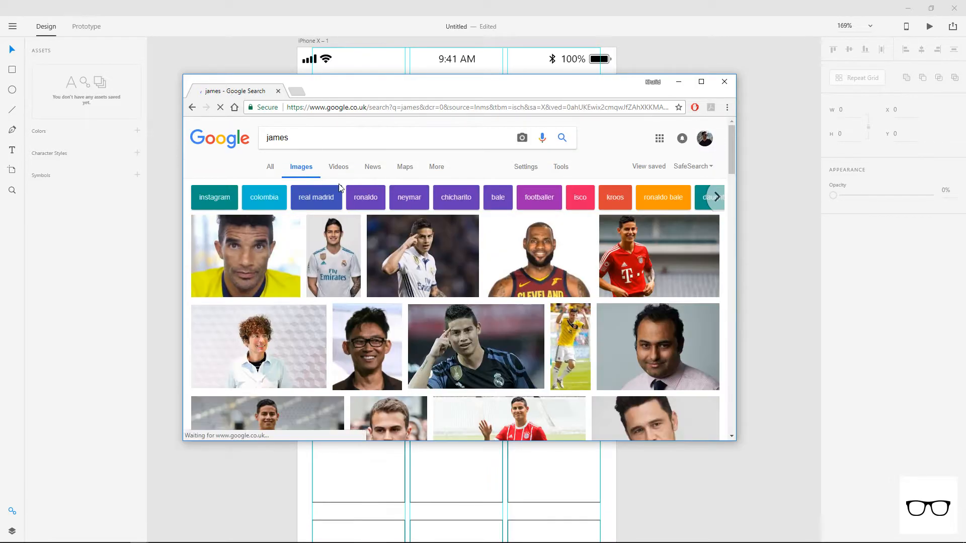
Refine the image search to 'james franco'.
scroll(436, 260, "down", 5)
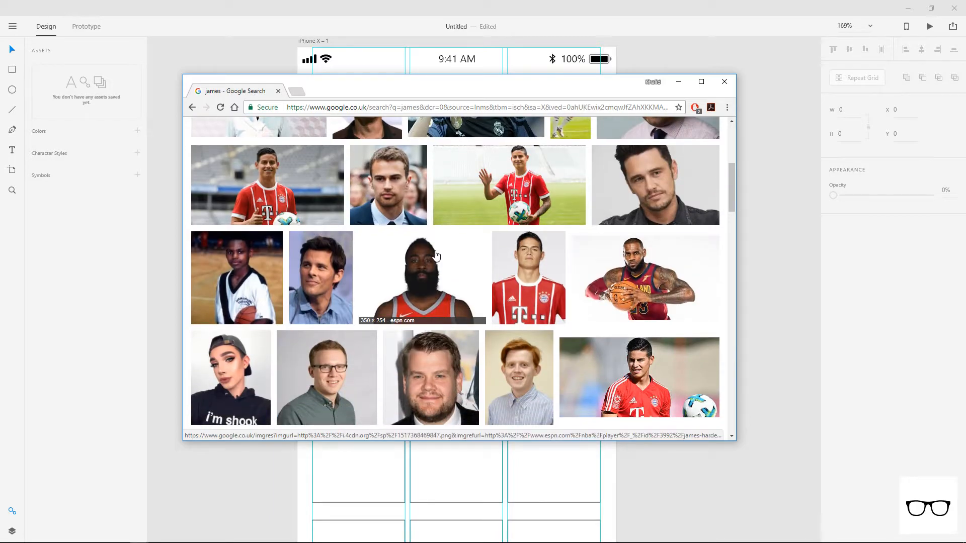
scroll(435, 256, "down", 3)
scroll(434, 255, "down", 3)
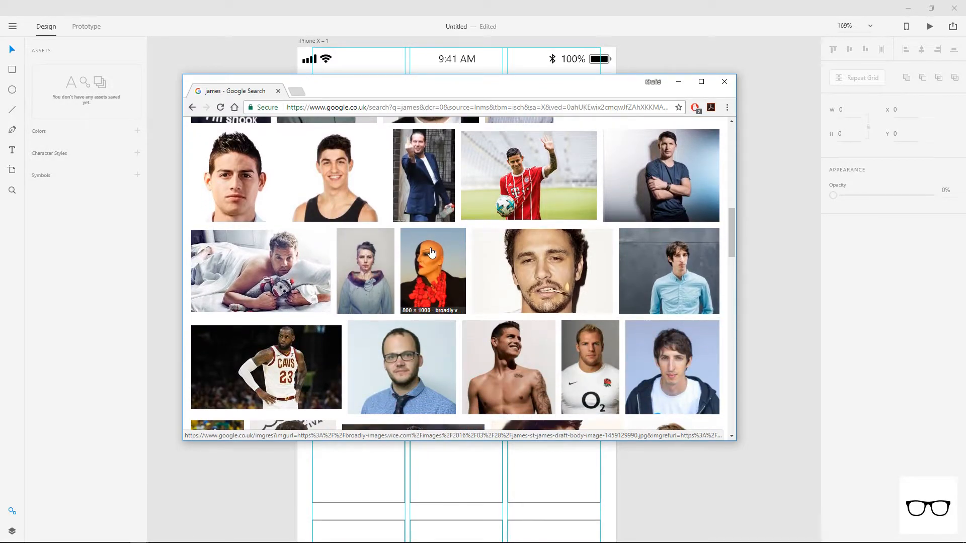
scroll(430, 251, "down", 1)
scroll(430, 252, "down", 3)
scroll(429, 252, "down", 1)
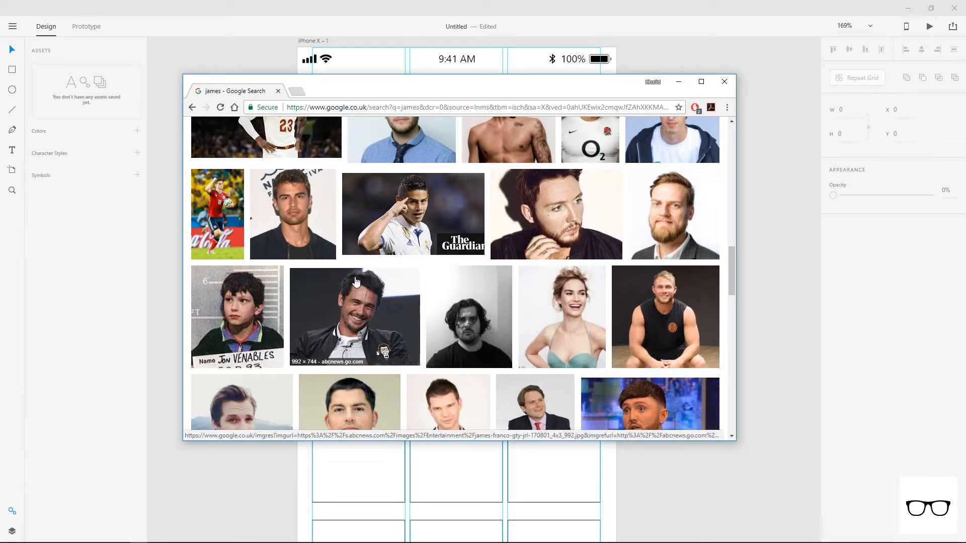
scroll(330, 208, "up", 8)
scroll(330, 208, "up", 5)
left_click(318, 144)
type("franco")
key("Return")
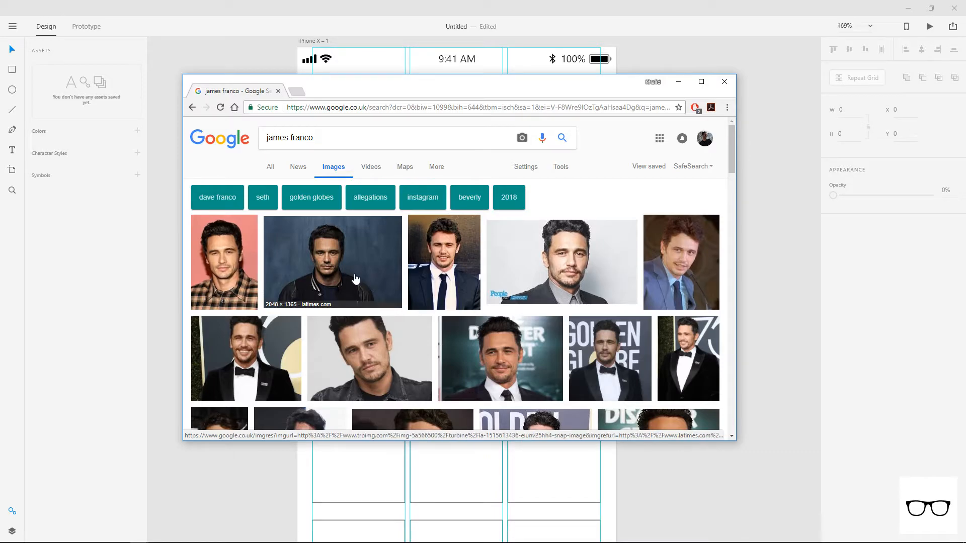
Preview the black-and-white GQ photo from the results.
scroll(357, 276, "down", 4)
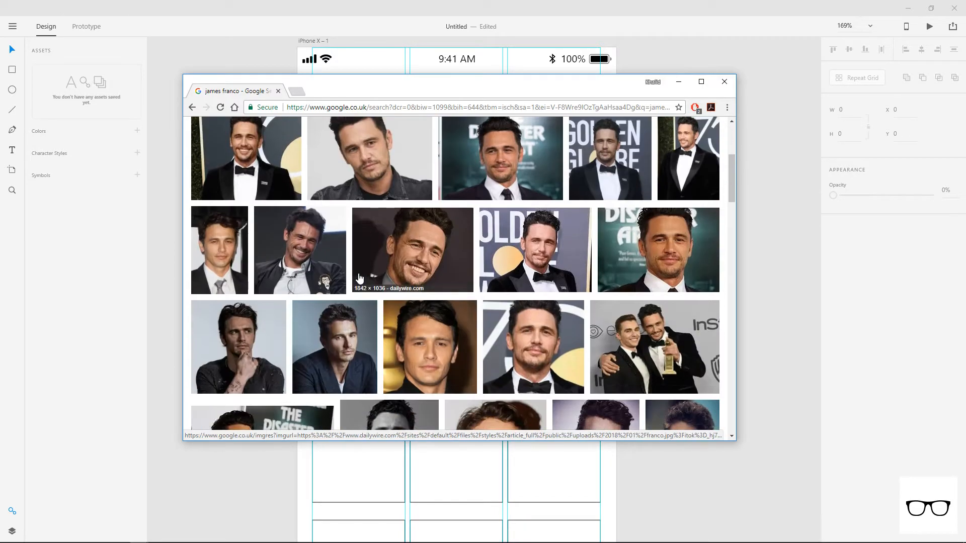
scroll(359, 278, "down", 3)
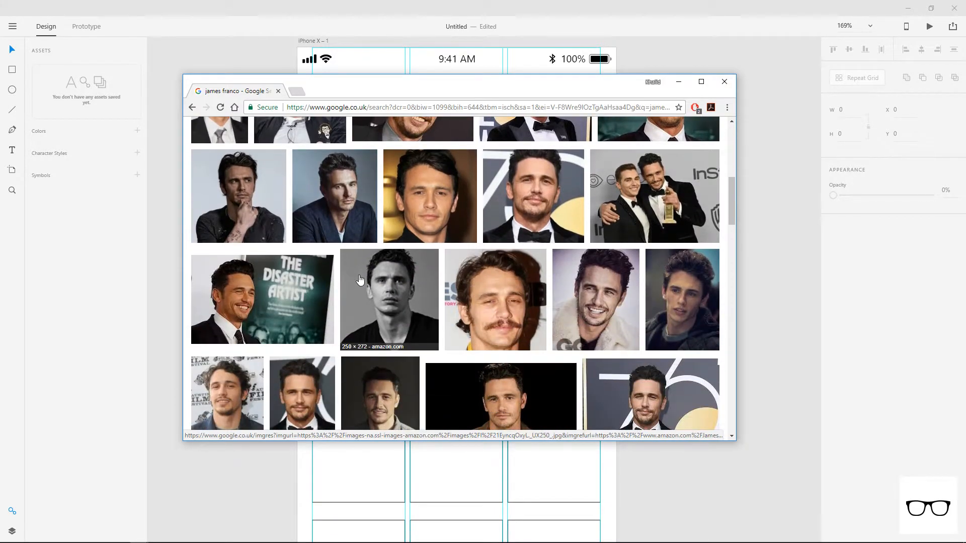
scroll(360, 280, "down", 3)
scroll(360, 280, "up", 10)
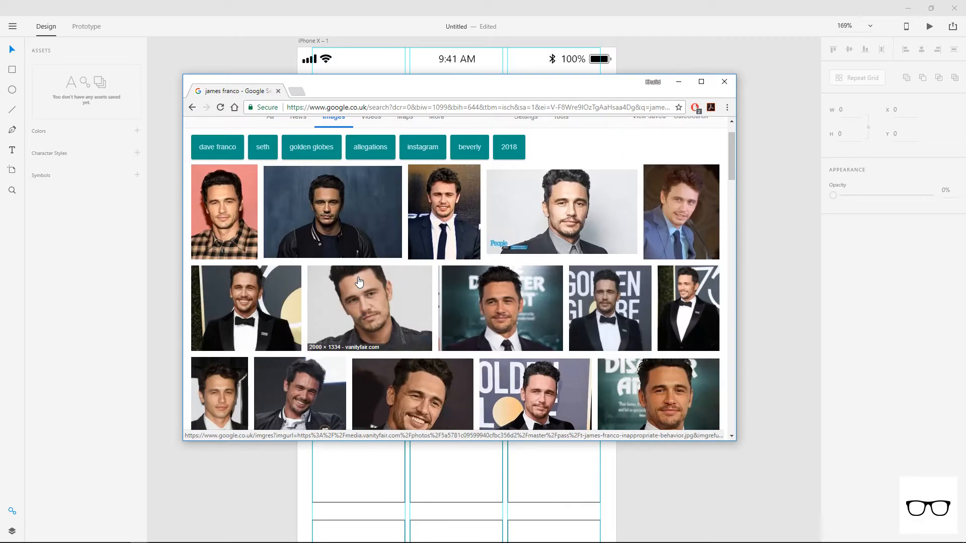
scroll(349, 280, "down", 8)
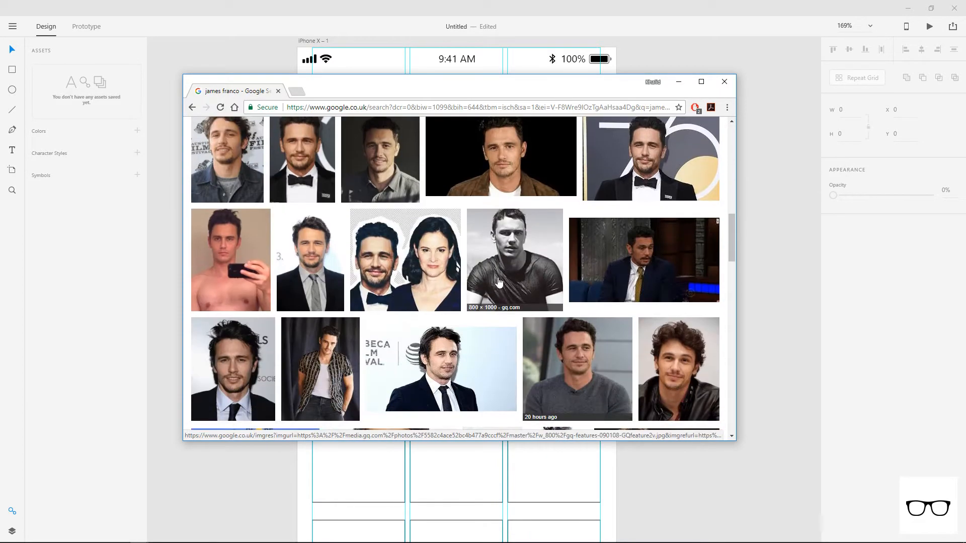
left_click(478, 282)
Open the GQ photo full size and drag it into the profile circle.
right_click(358, 279)
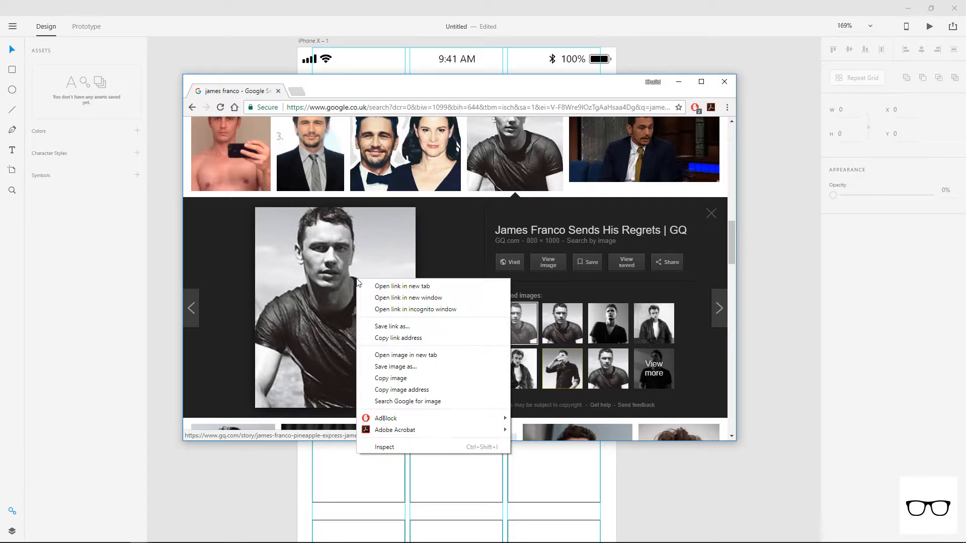
left_click(566, 308)
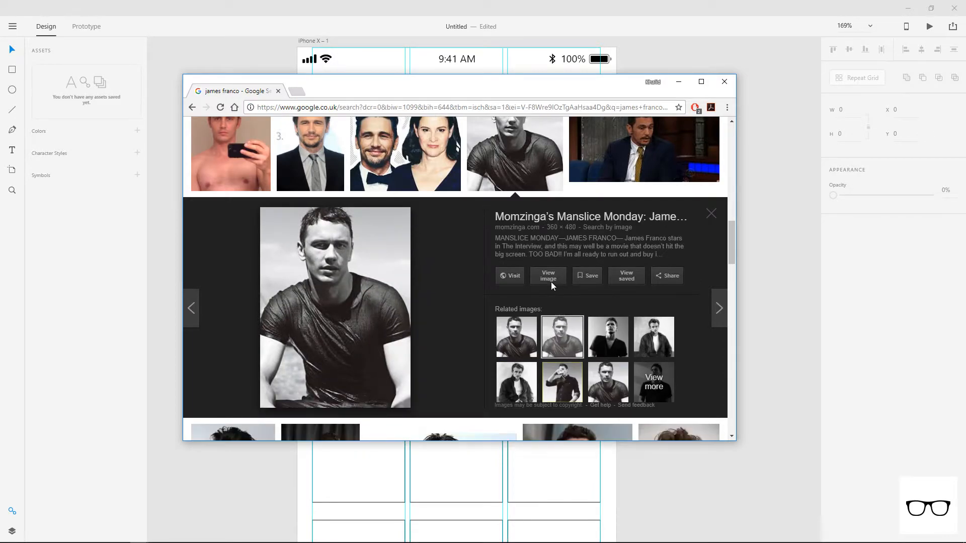
left_click(531, 331)
left_click(548, 264)
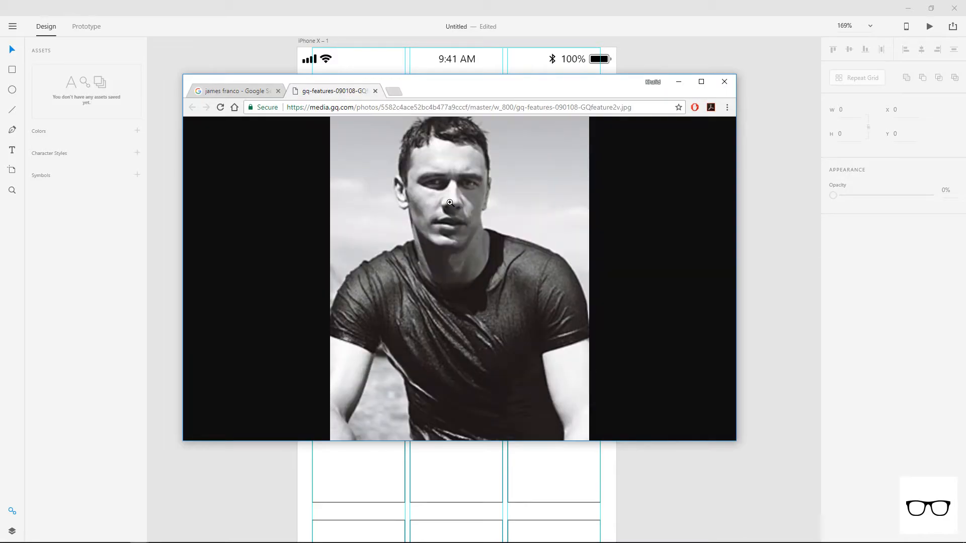
right_click(453, 201)
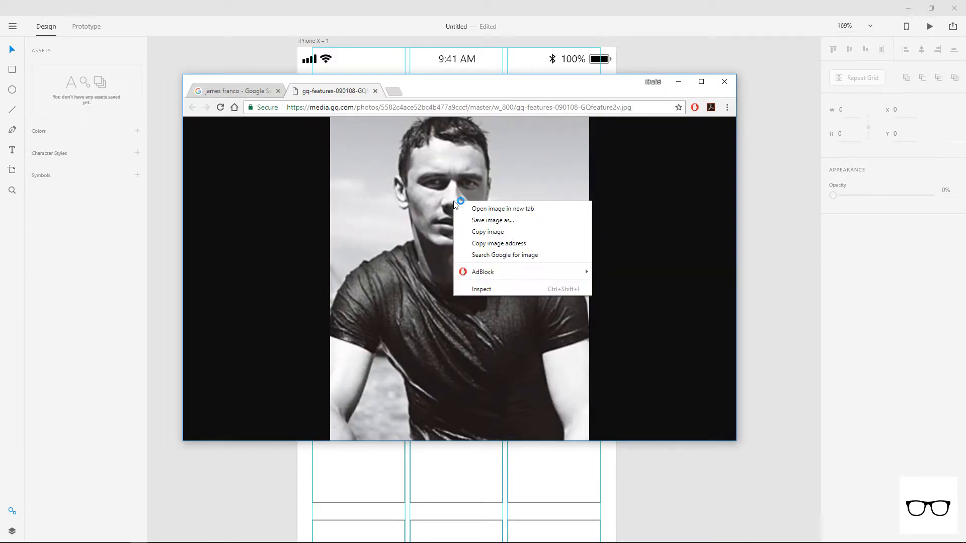
left_click_drag(457, 89, 452, 260)
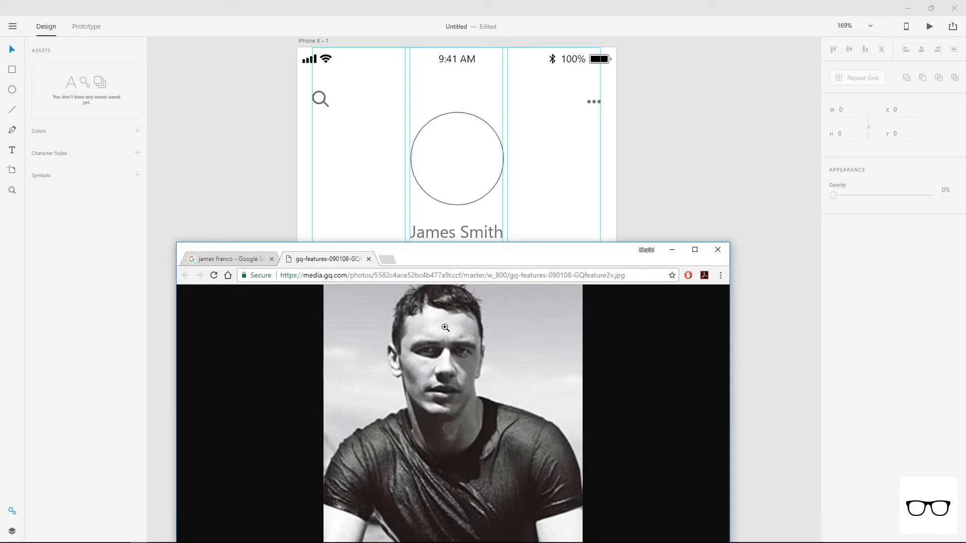
left_click_drag(444, 332, 450, 180)
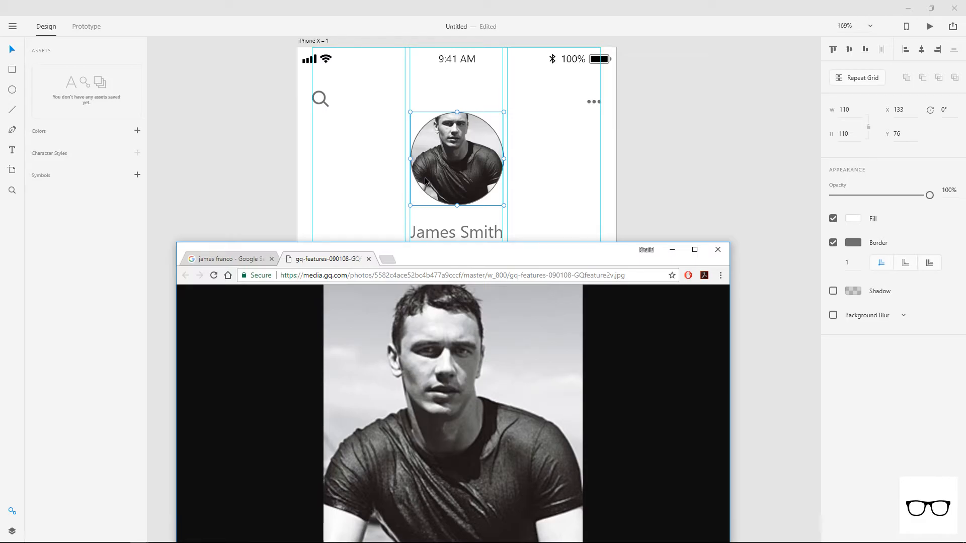
Replace the circle's photo with the black-and-white Amazon headshot and minimize Chrome.
left_click(369, 259)
scroll(467, 388, "down", 2)
scroll(457, 385, "up", 5)
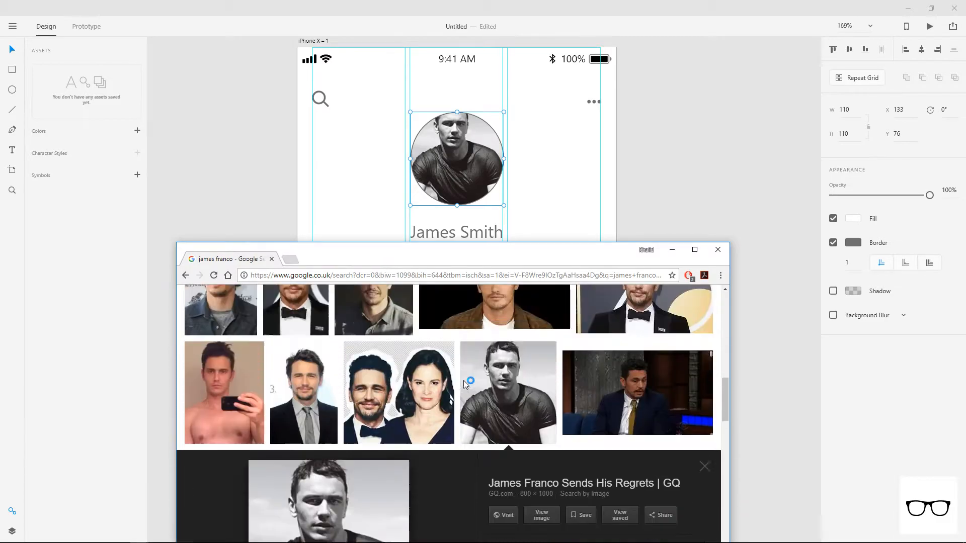
scroll(457, 384, "up", 3)
scroll(433, 392, "down", 3)
left_click(388, 405)
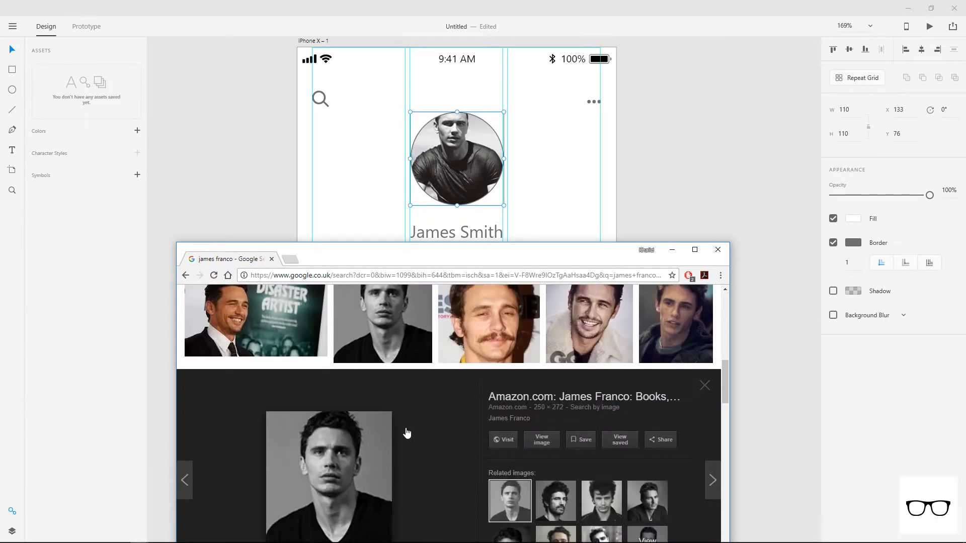
left_click_drag(353, 447, 446, 180)
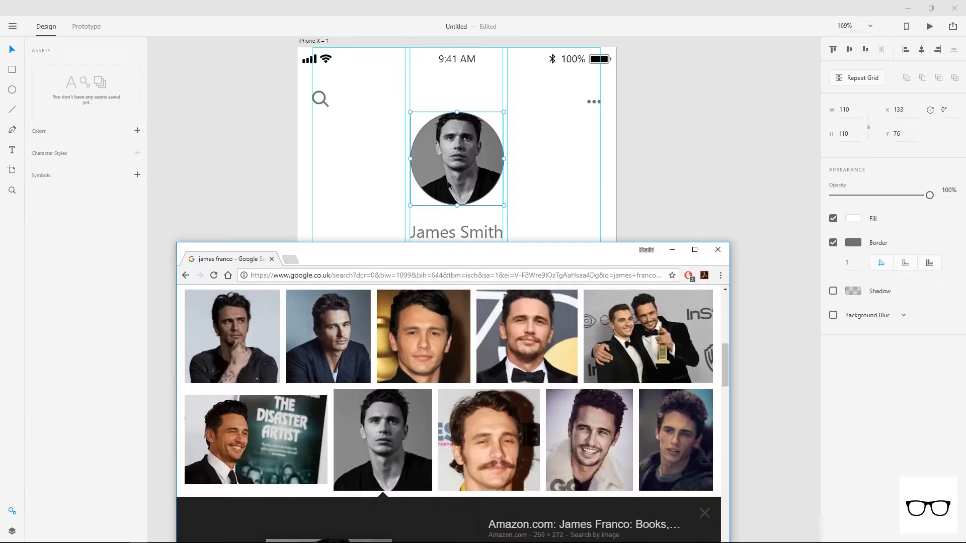
left_click(672, 250)
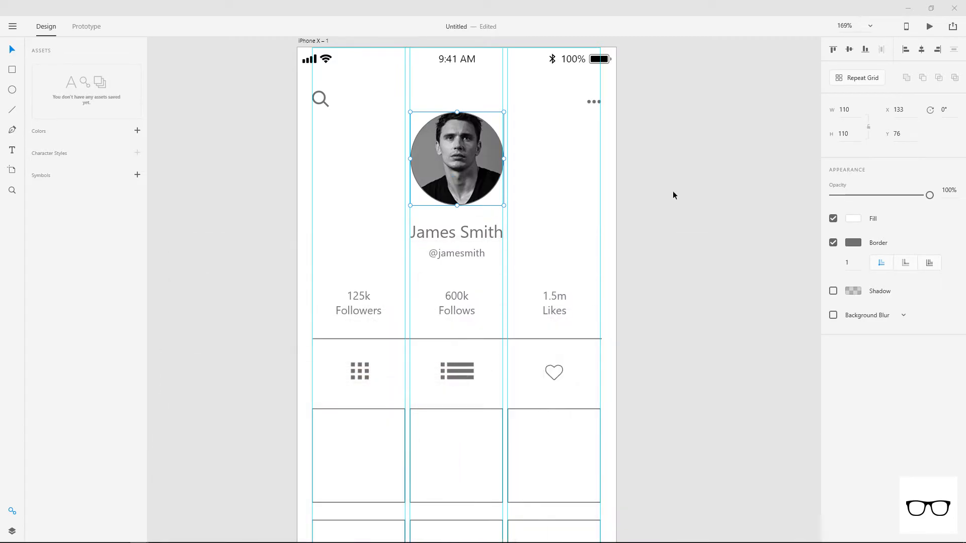
Remove the profile photo circle's border and resize it to 109 by 109.
left_click(495, 180)
left_click(832, 244)
left_click(705, 210)
left_click(475, 173)
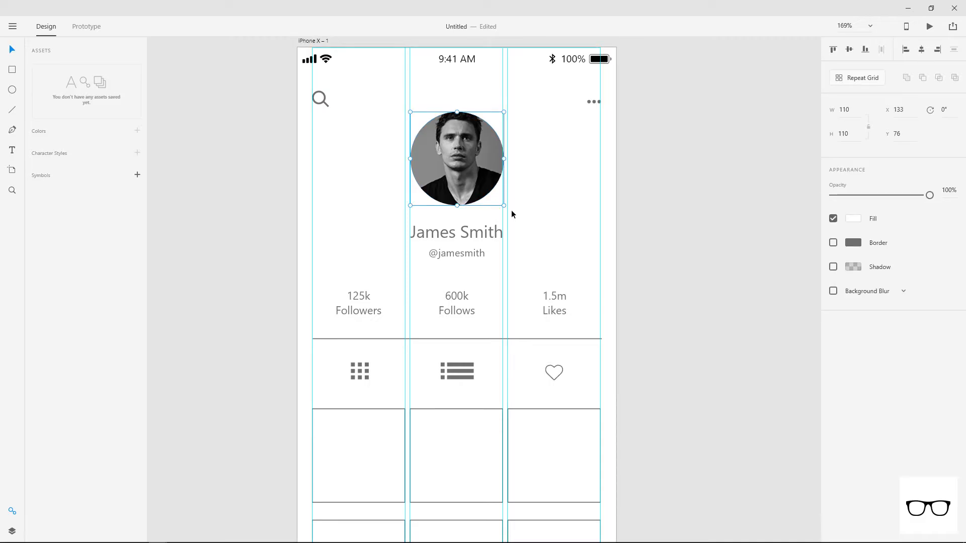
left_click_drag(504, 205, 503, 204)
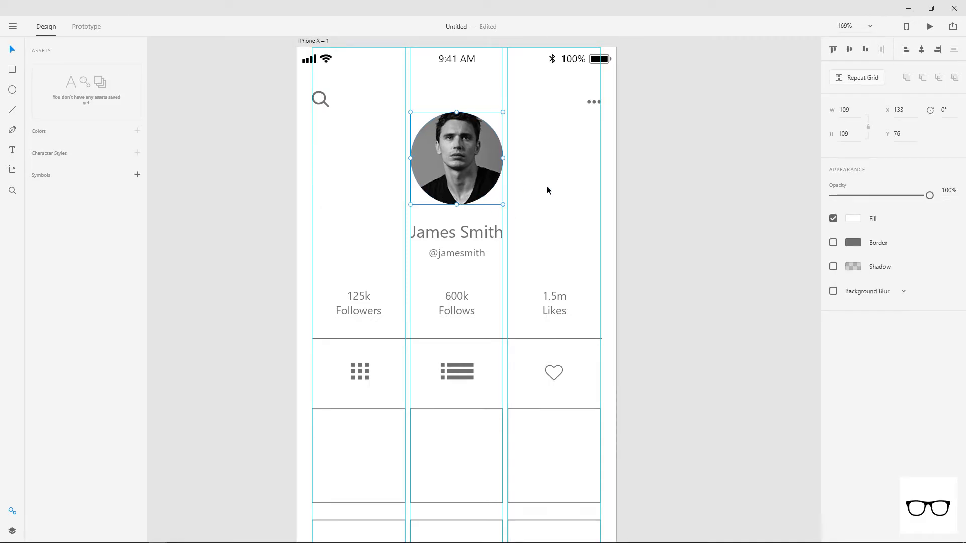
left_click(674, 212)
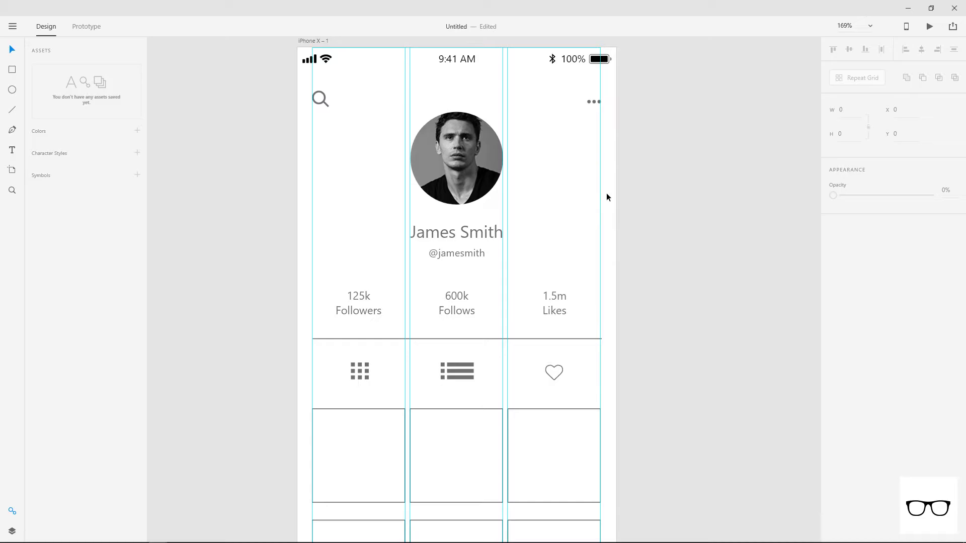
Set the name, handle and three stat texts to Neo Sans Std.
left_click(475, 237)
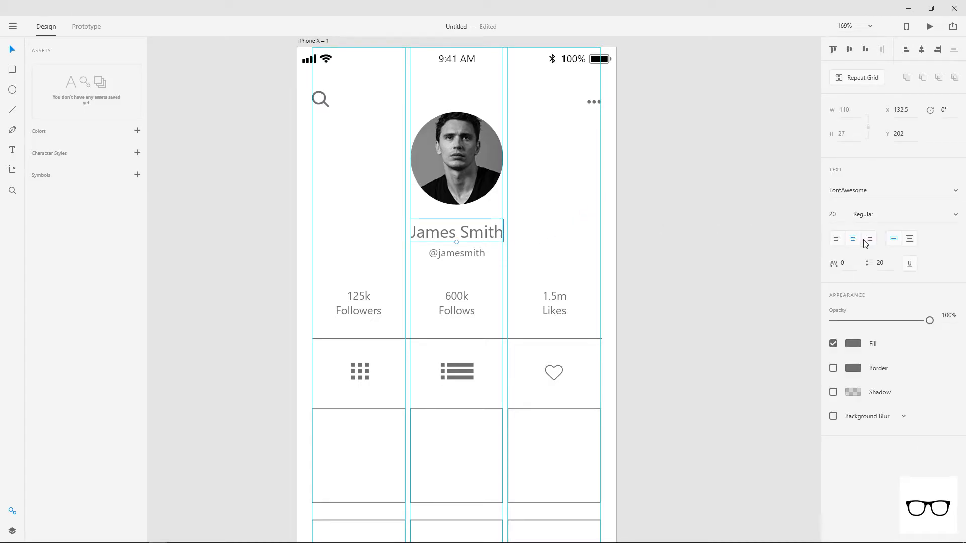
left_click(461, 251, "shift")
left_click(370, 295, "shift")
left_click(449, 298, "shift")
left_click(555, 297, "shift")
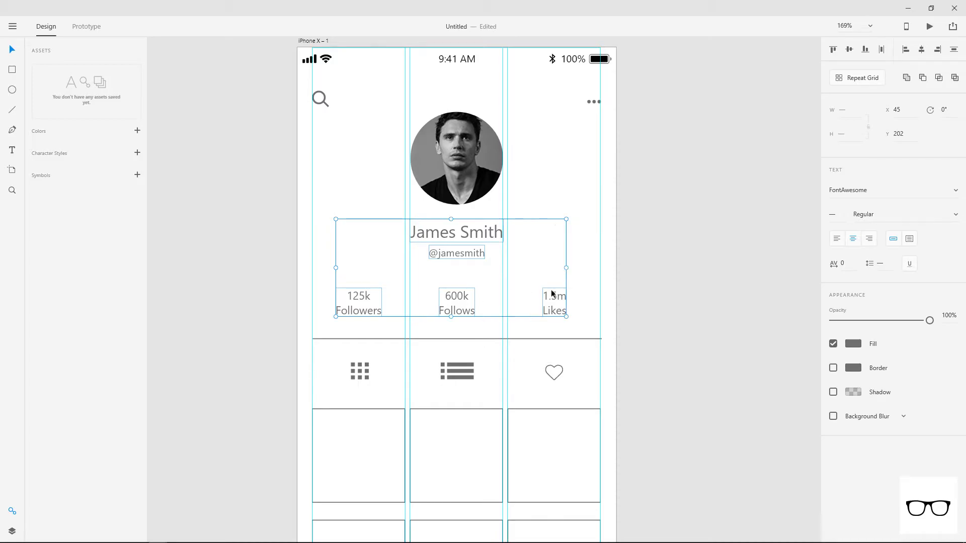
left_click(876, 191)
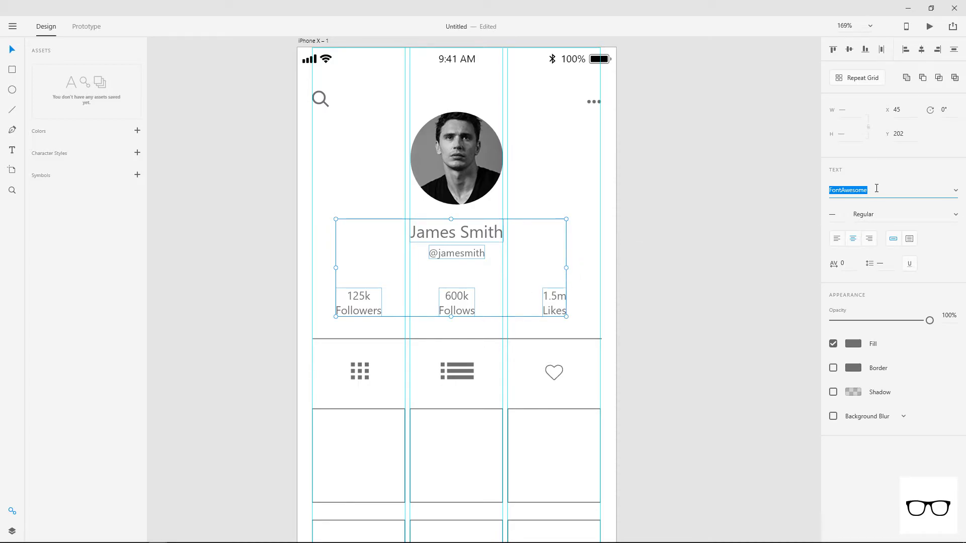
type("N")
key("Return")
left_click(876, 188)
type("neo")
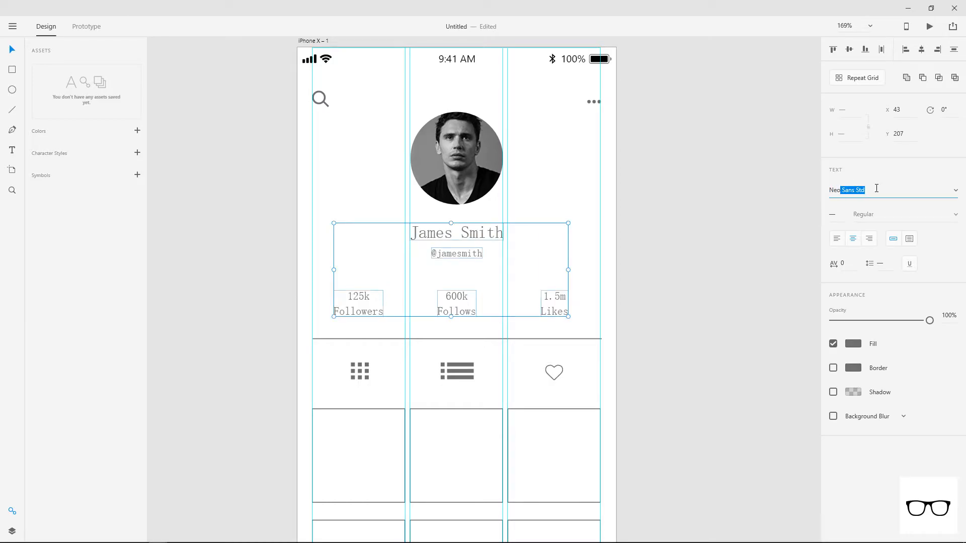
key("Return")
left_click(750, 233)
left_click(486, 233)
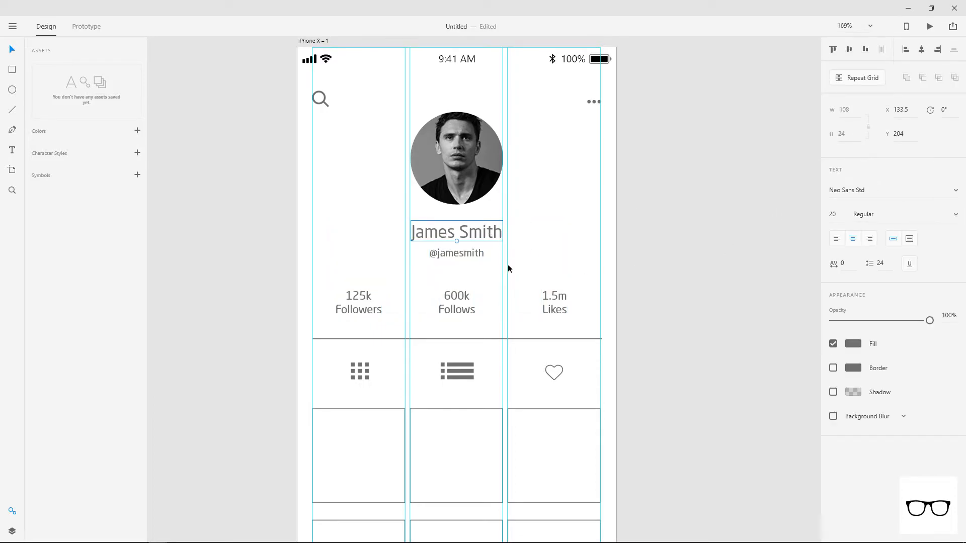
Fill the James Smith name with dark slate #202E37 and save it as a swatch.
left_click(853, 344)
left_click_drag(735, 330, 733, 339)
left_click(802, 289)
left_click_drag(803, 291, 803, 301)
left_click_drag(749, 339, 739, 334)
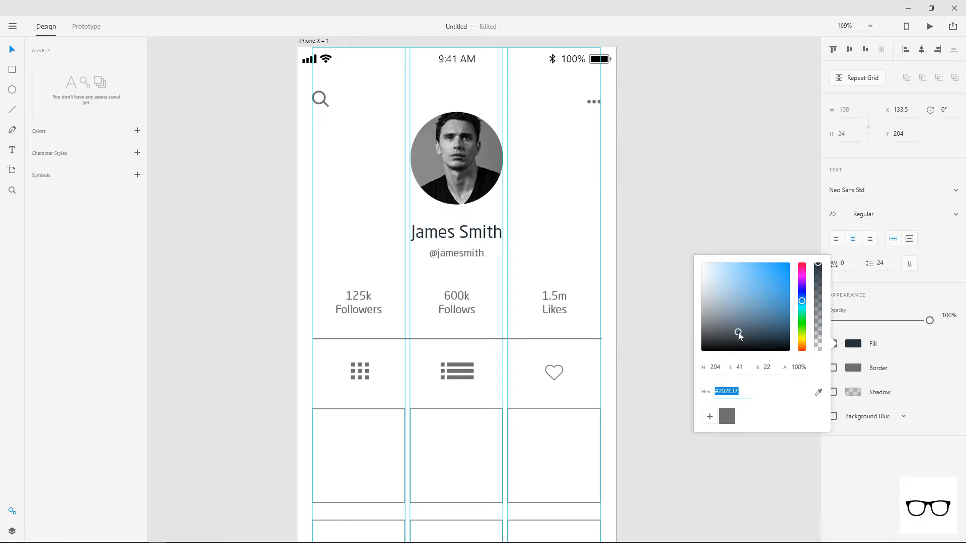
left_click(702, 206)
left_click(479, 234)
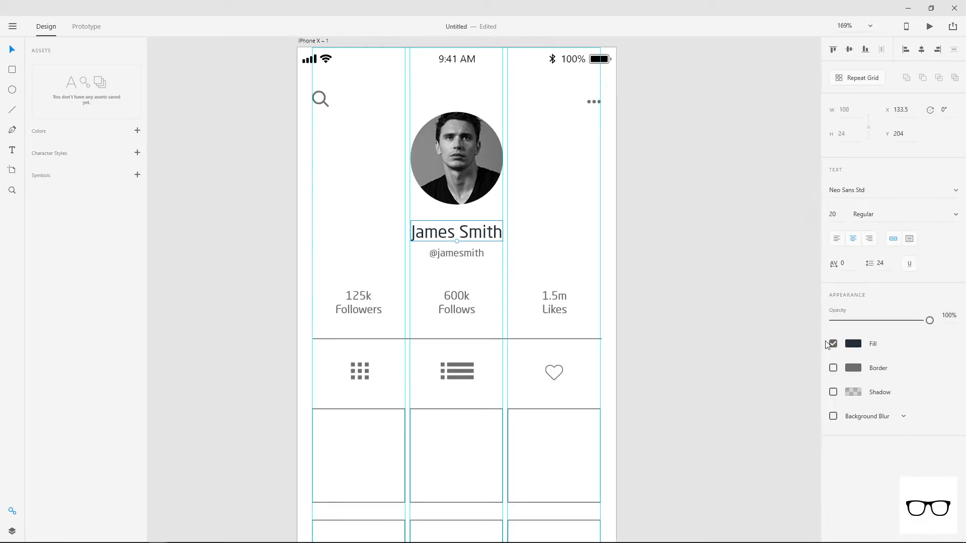
left_click(853, 345)
left_click(709, 417)
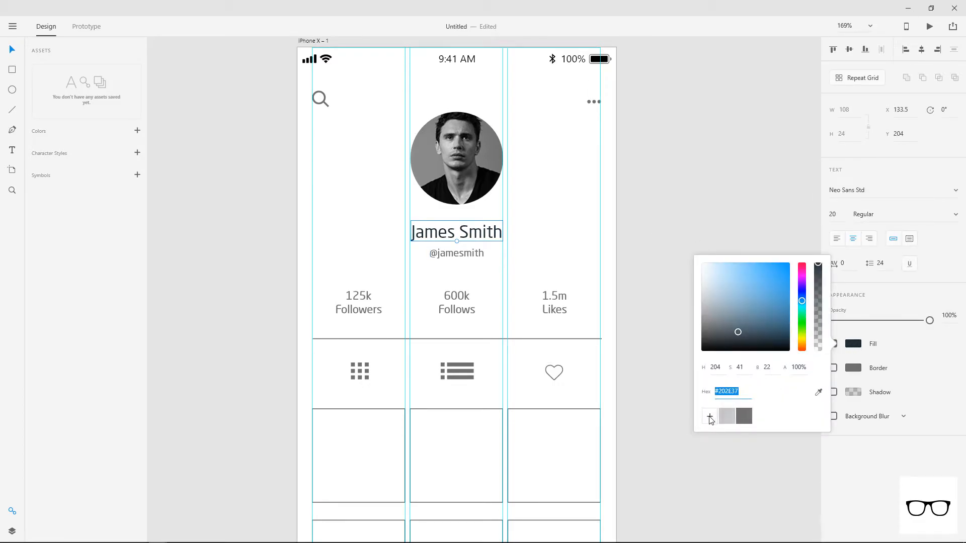
Apply the saved #202E37 swatch to the three stat texts.
left_click_drag(266, 275, 313, 267)
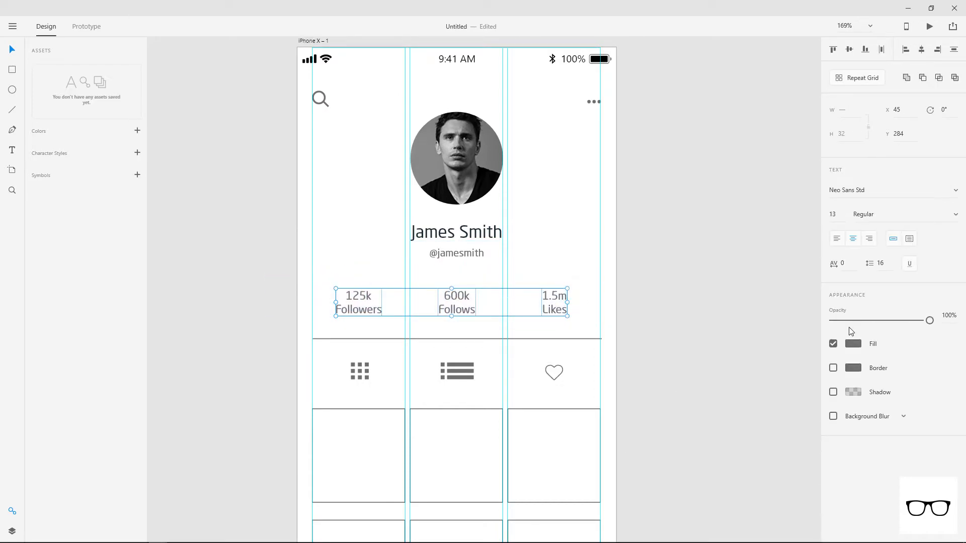
left_click(857, 346)
left_click(726, 416)
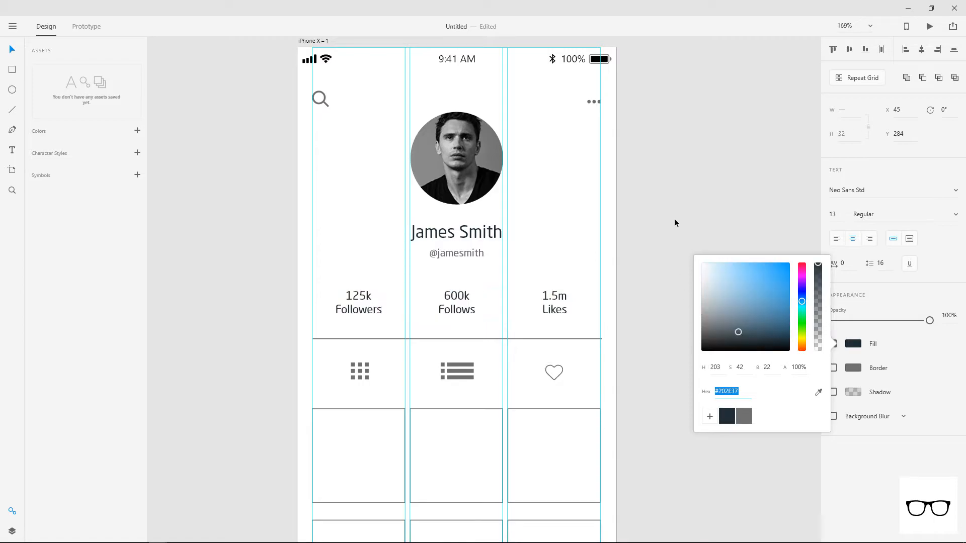
left_click(674, 219)
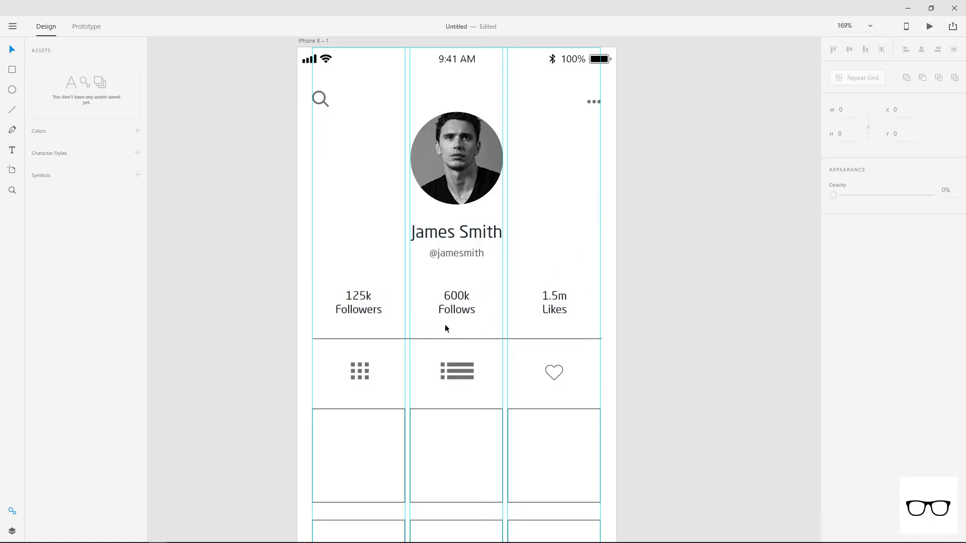
left_click(460, 251)
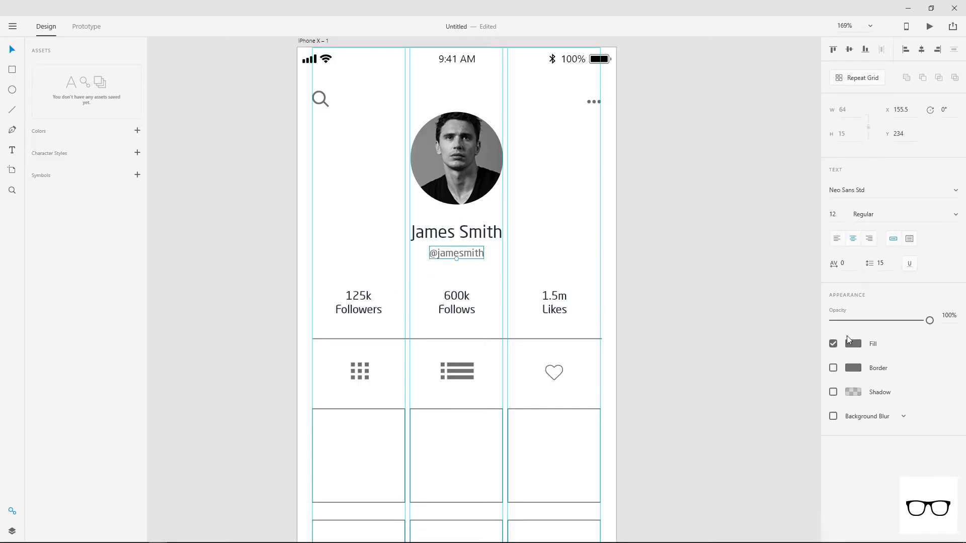
left_click(850, 343)
left_click(801, 301)
mouse_move(770, 303)
left_mouse_down()
mouse_move(777, 281)
mouse_move(795, 279)
mouse_move(743, 270)
mouse_move(773, 264)
mouse_move(784, 284)
left_mouse_up()
left_click(801, 273)
left_click(692, 220)
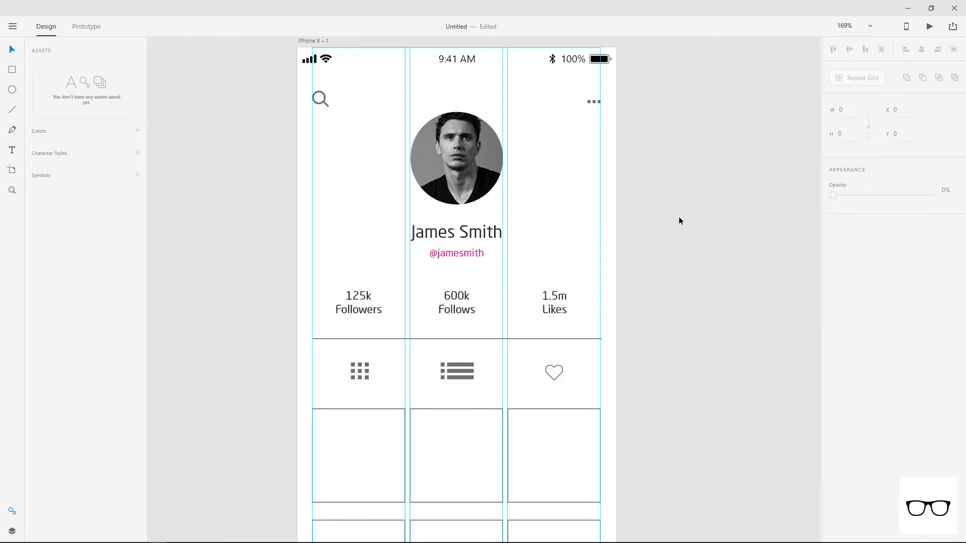
left_click(451, 255)
left_click_drag(458, 259, 457, 261)
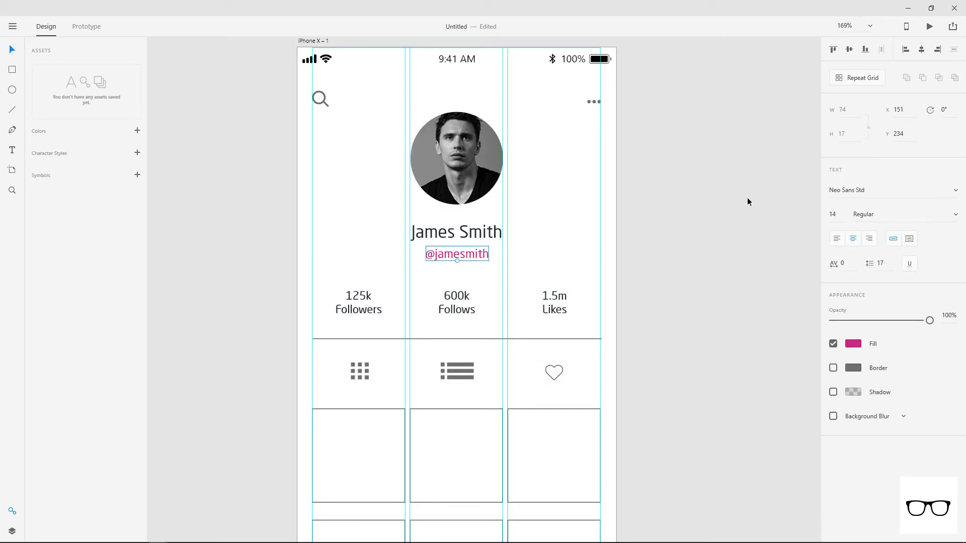
left_click(696, 197)
Lower the opacity of the divider line under the stats.
scroll(688, 181, "down", 3)
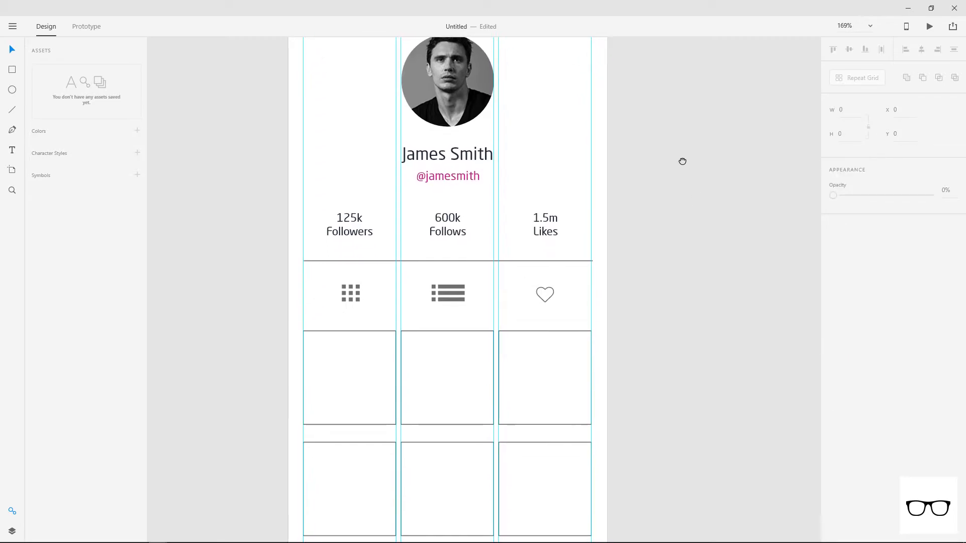
left_click(563, 260)
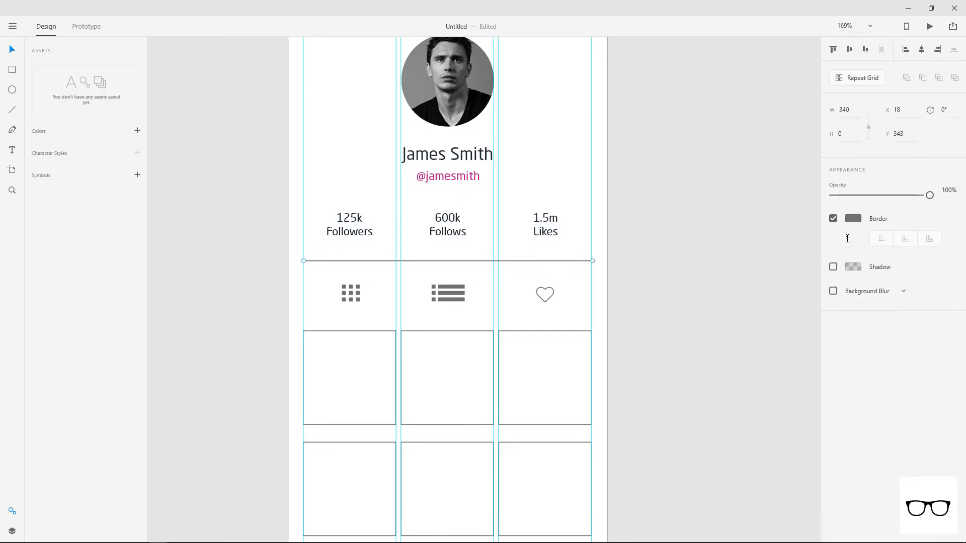
left_click(853, 218)
left_click_drag(929, 196, 864, 211)
Drop the photo set (desert, flowers, mountains, coffee, forest) into the repeat grid's first cell.
left_click(705, 220)
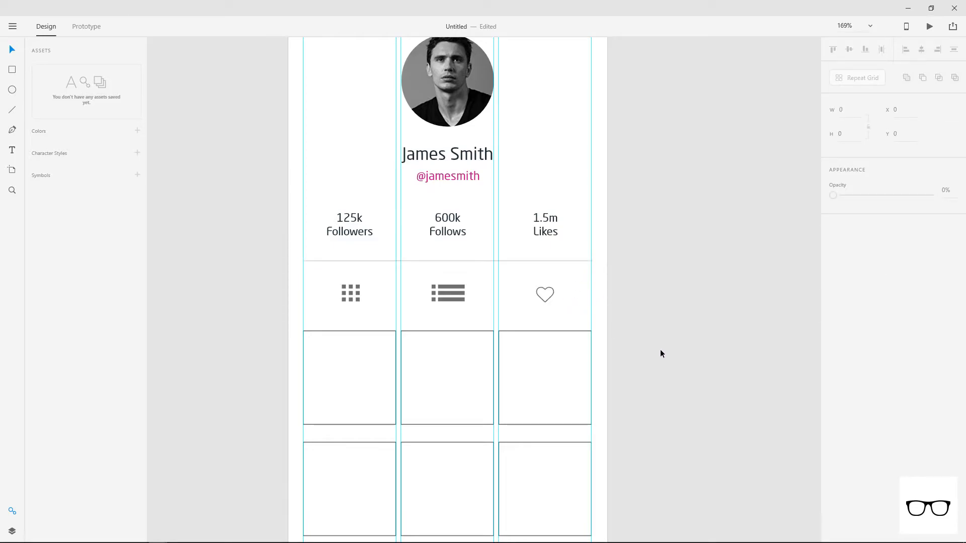
scroll(657, 346, "down", 5)
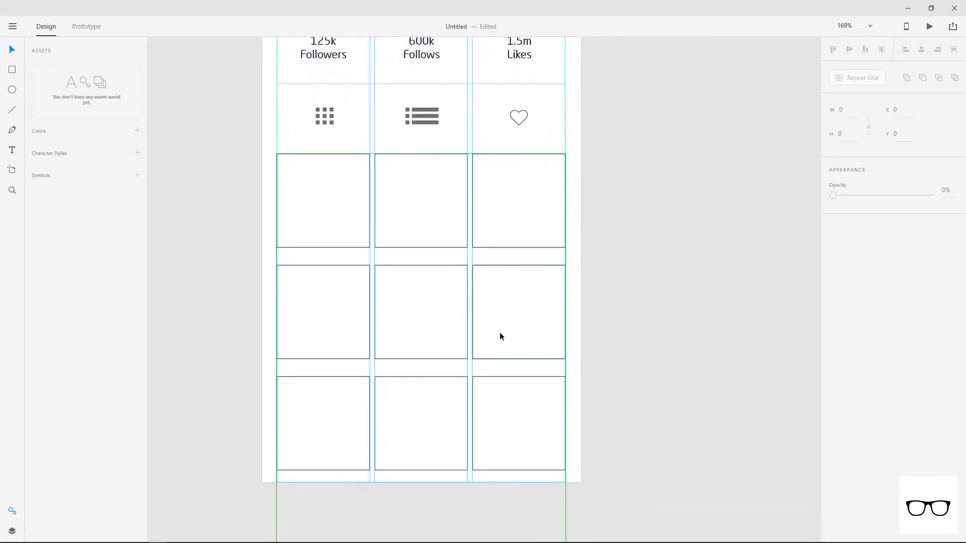
left_click_drag(584, 183, 251, 490)
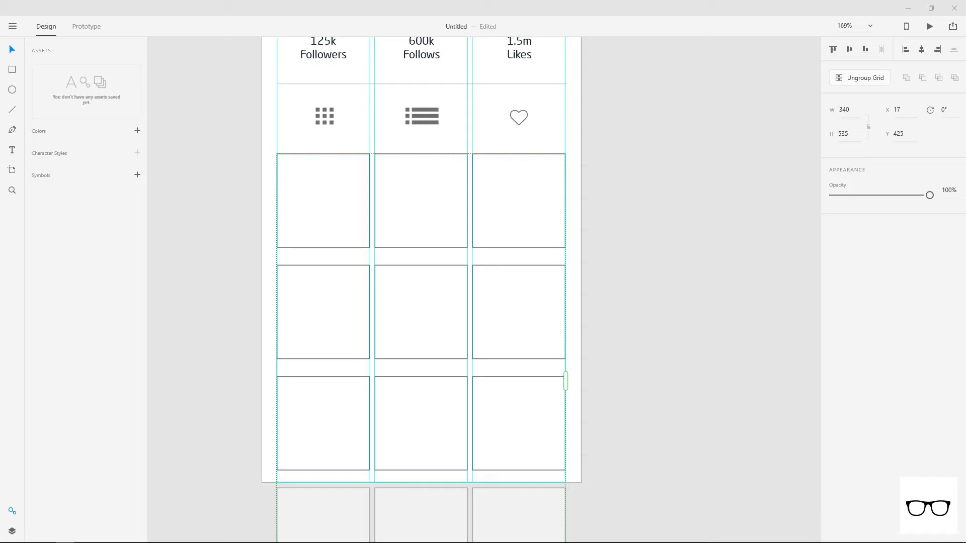
left_click_drag(965, 169, 328, 207)
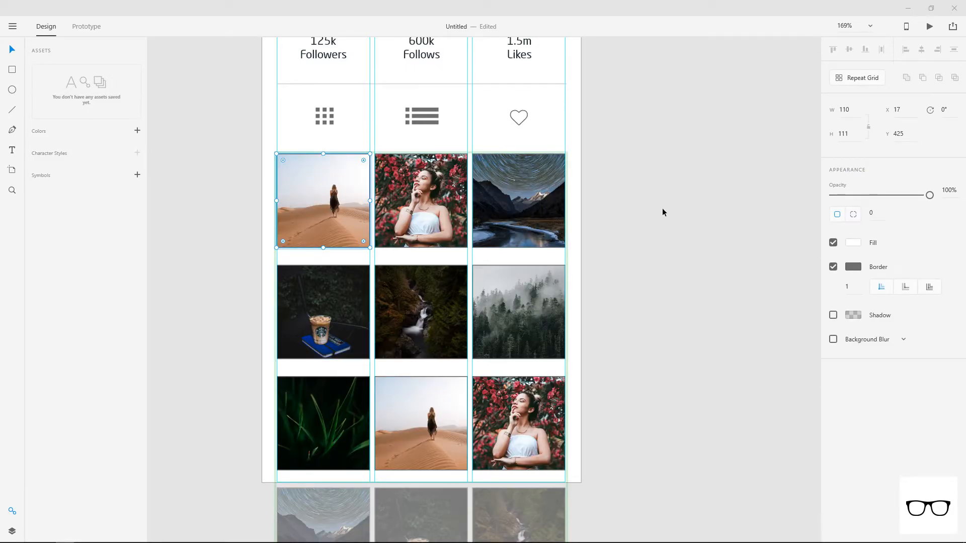
left_click(663, 213)
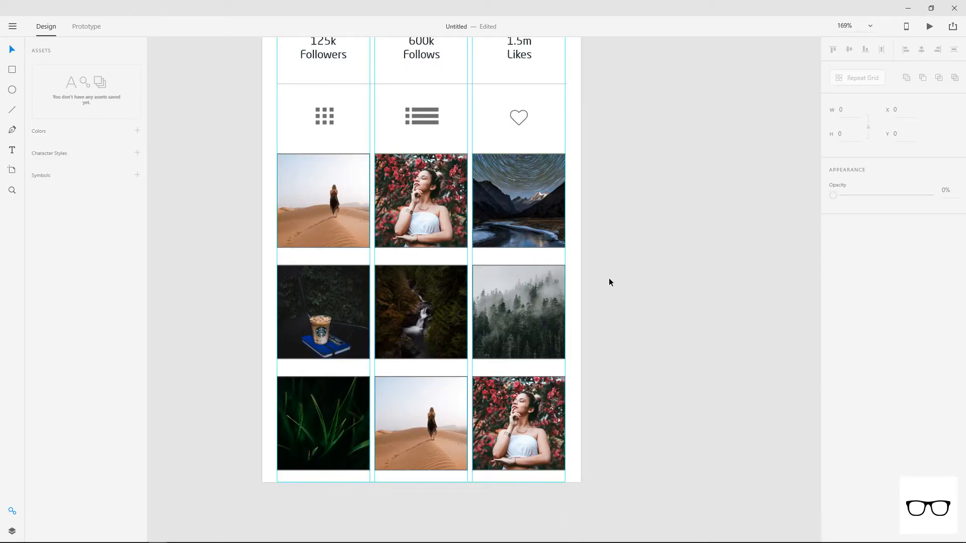
Tighten the gap between the photo grid's rows.
left_click(311, 214)
left_click_drag(317, 261, 318, 249)
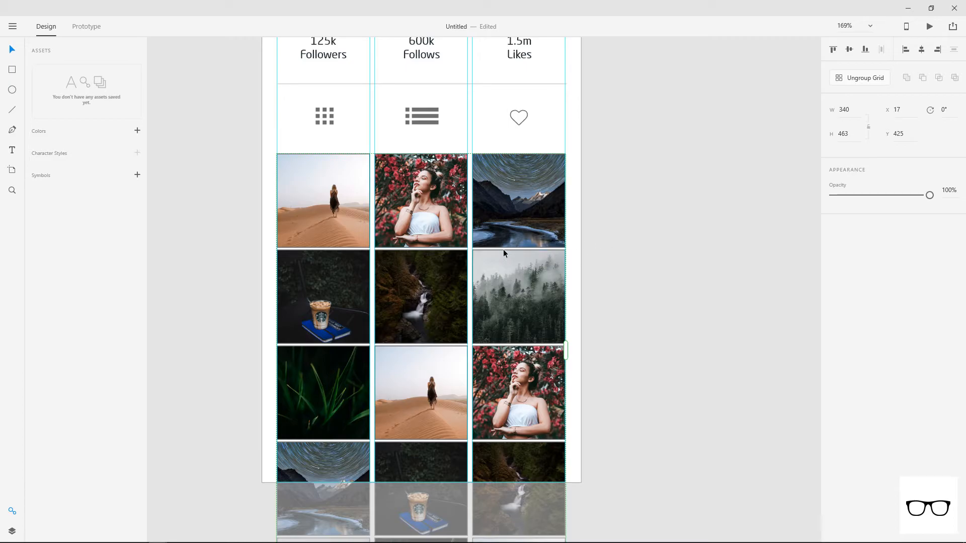
left_click_drag(503, 251, 504, 251)
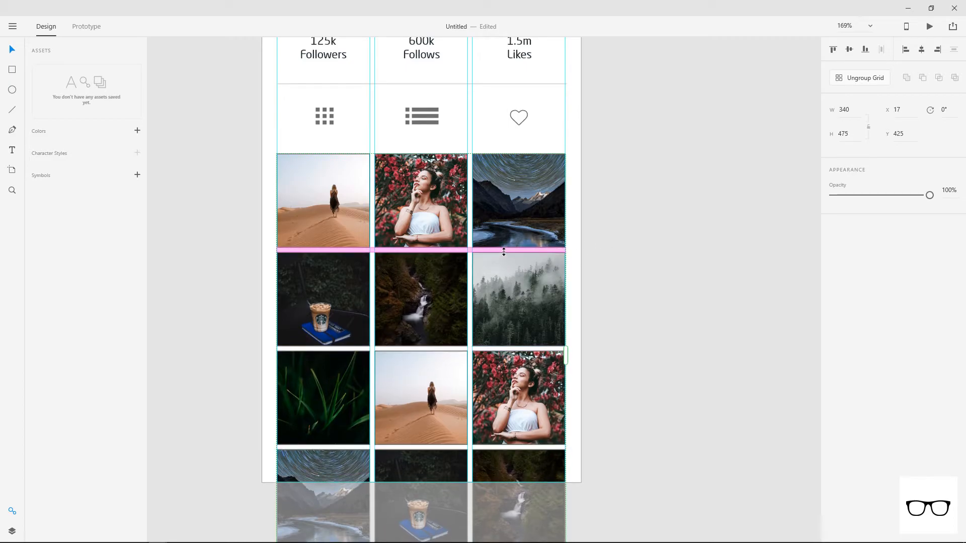
Remove the cell borders and add a black drop shadow: Y 3, blur 2, 13% opacity.
double_click(336, 193)
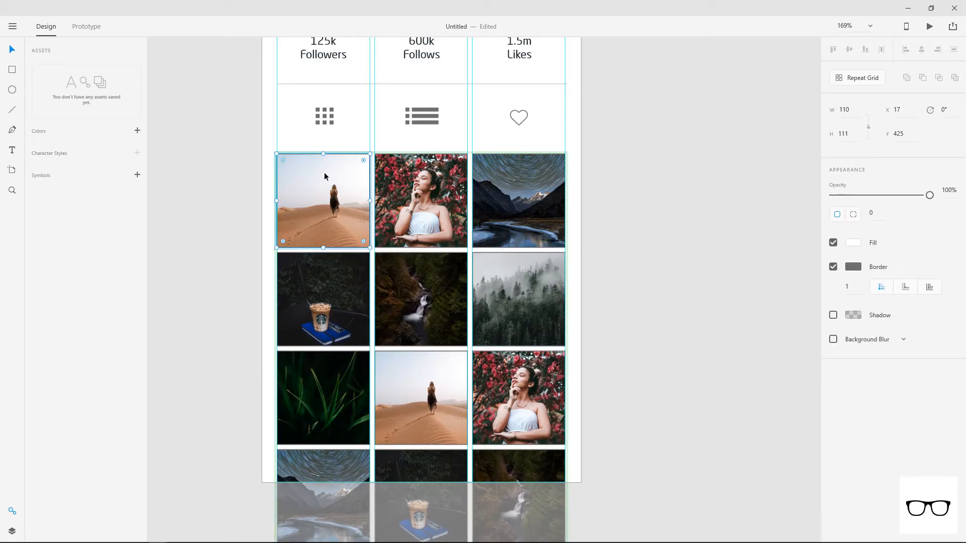
left_click(833, 266)
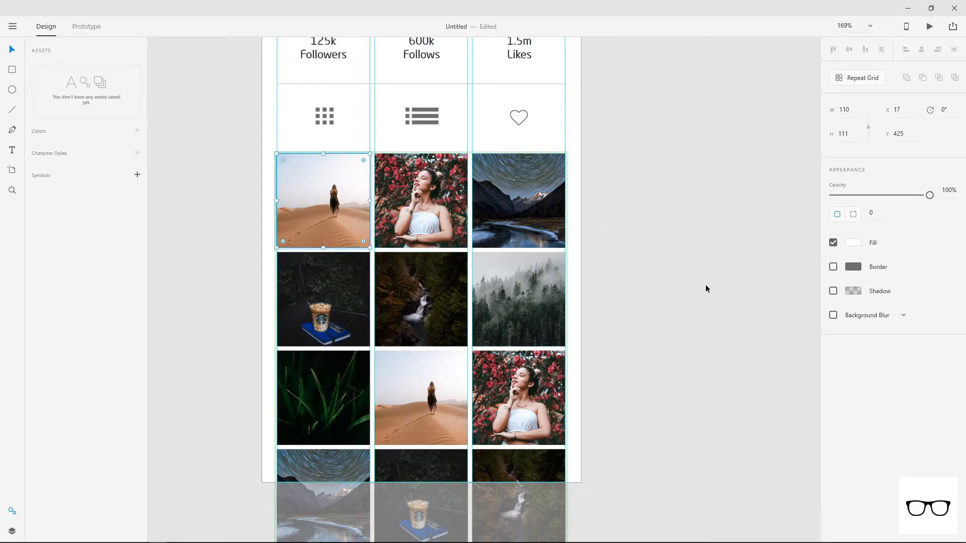
left_click(833, 291)
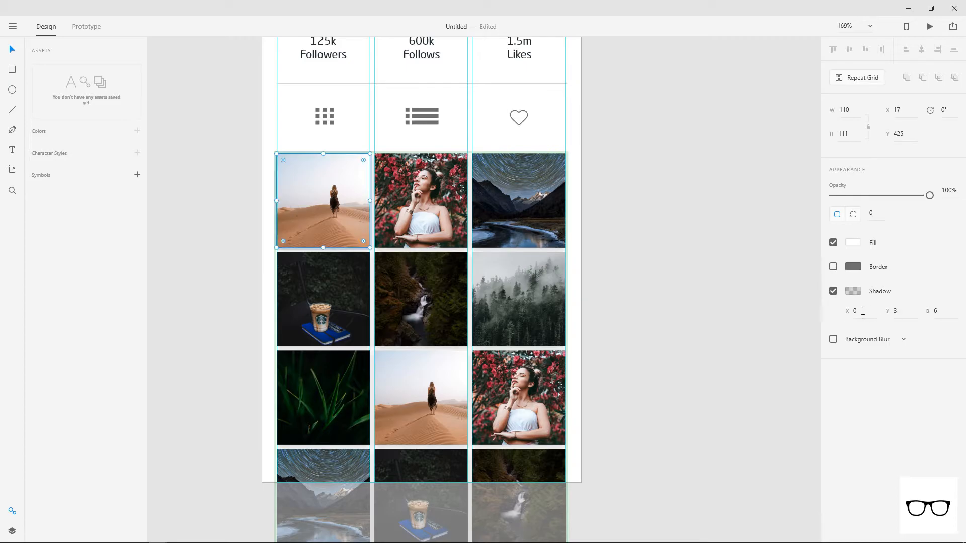
scroll(309, 217, "up", 5)
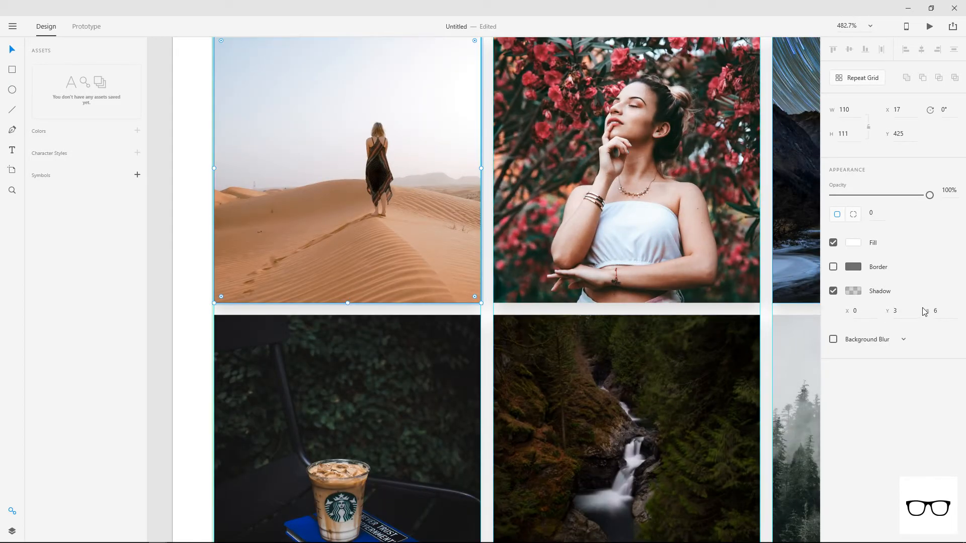
key("BackSpace")
type("2")
key("Return")
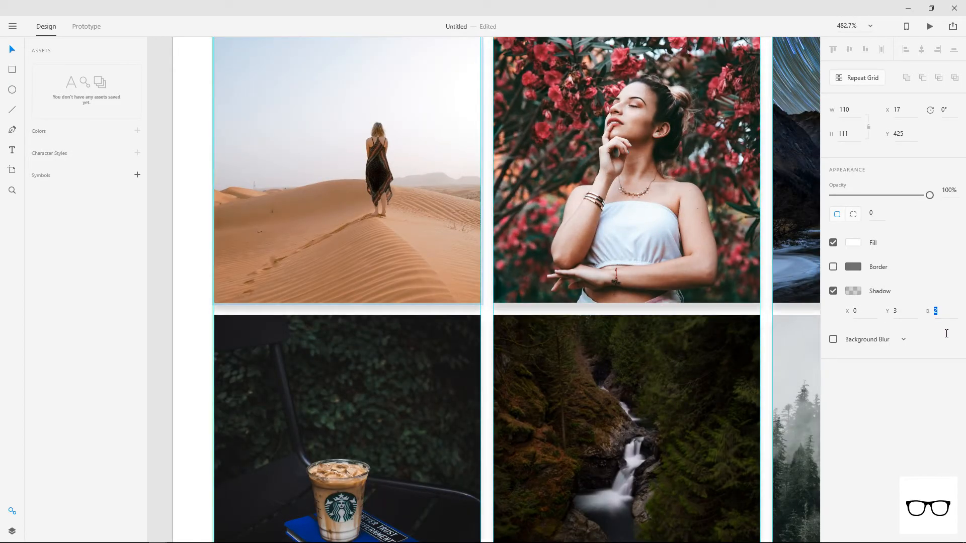
left_click(905, 316)
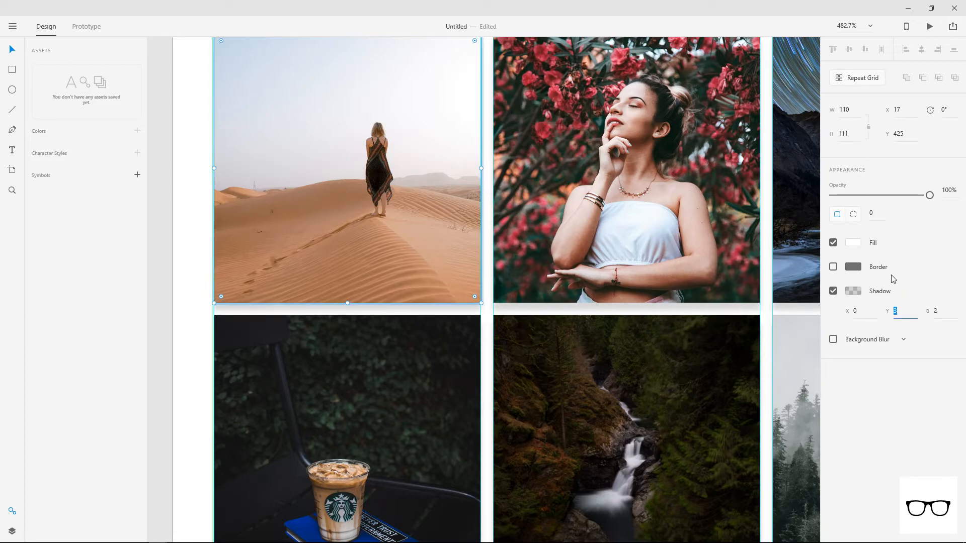
left_click(854, 291)
mouse_move(816, 283)
left_mouse_down()
mouse_move(819, 266)
mouse_move(820, 285)
left_mouse_up()
Fill the grid icon with the saved dark #202E37 swatch.
left_click(192, 254)
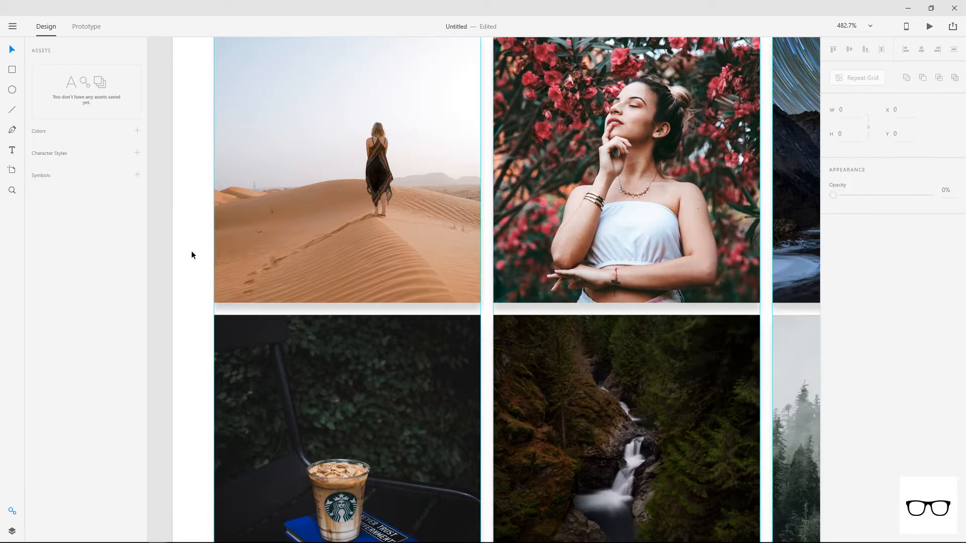
scroll(192, 258, "down", 5)
left_click_drag(555, 298, 608, 292)
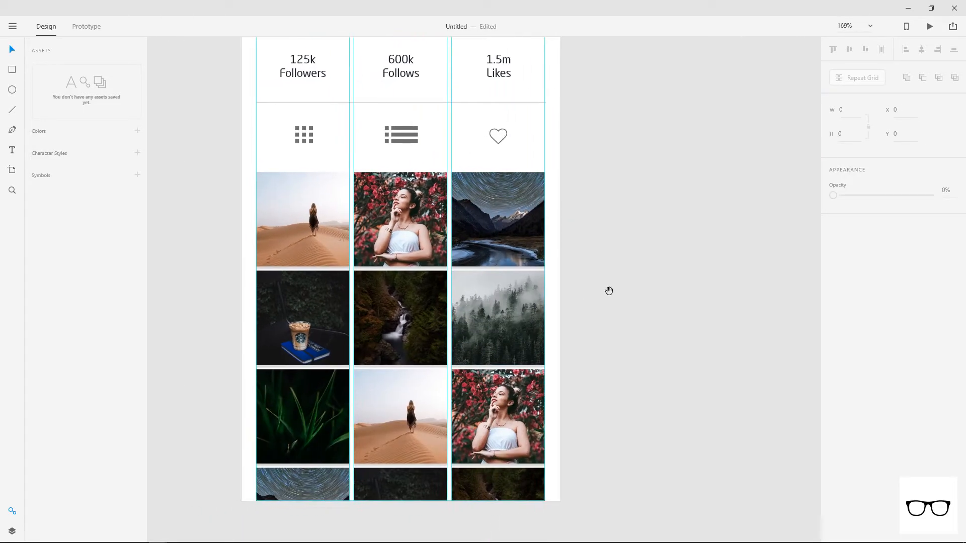
scroll(602, 204, "up", 3)
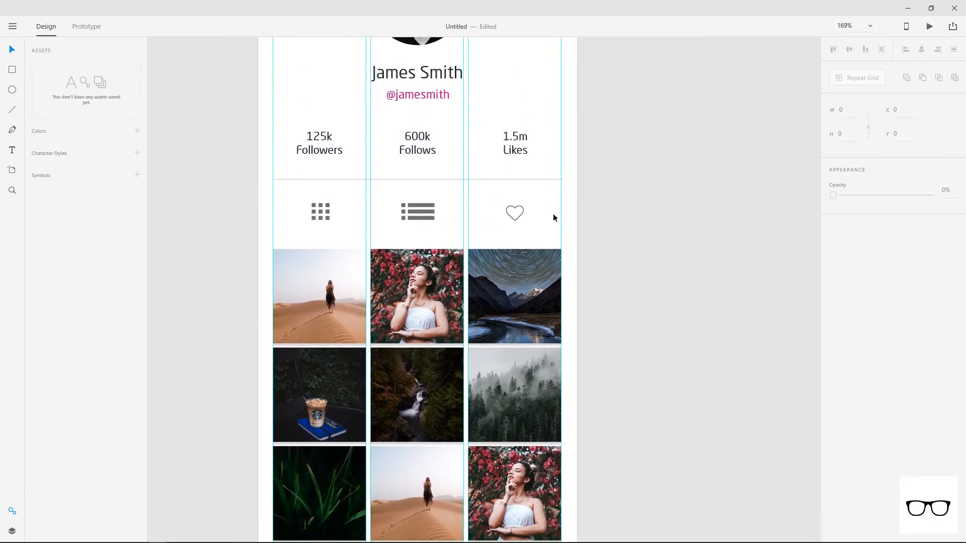
left_click_drag(346, 229, 439, 203)
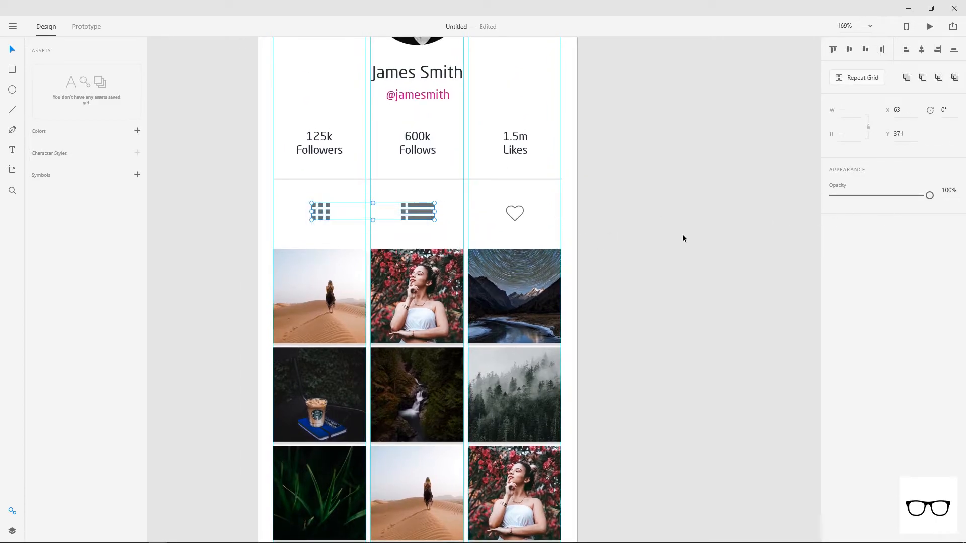
left_click(387, 232)
left_click(320, 211)
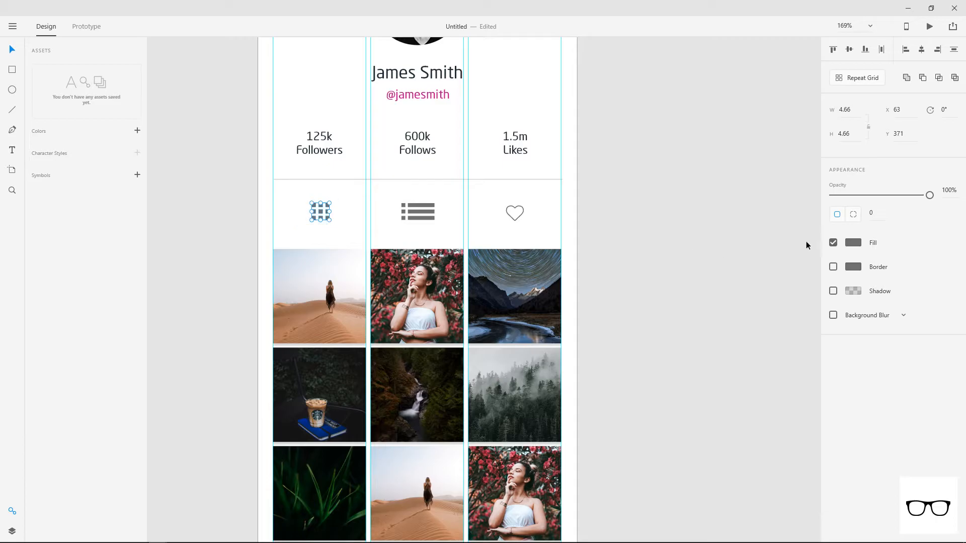
left_click(853, 243)
left_click(726, 322)
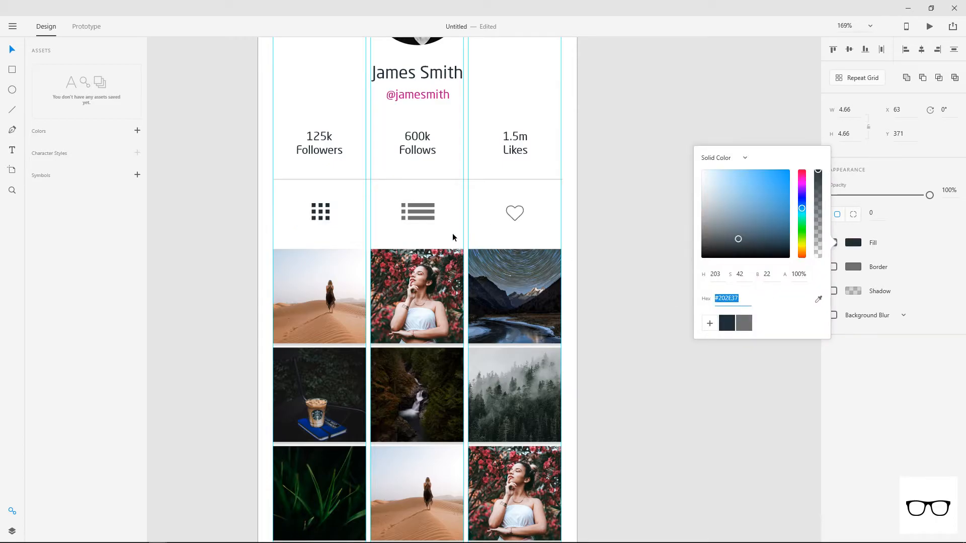
Ungroup the list icon and fill it with the dark #202E37 swatch.
left_click_drag(441, 223, 387, 196)
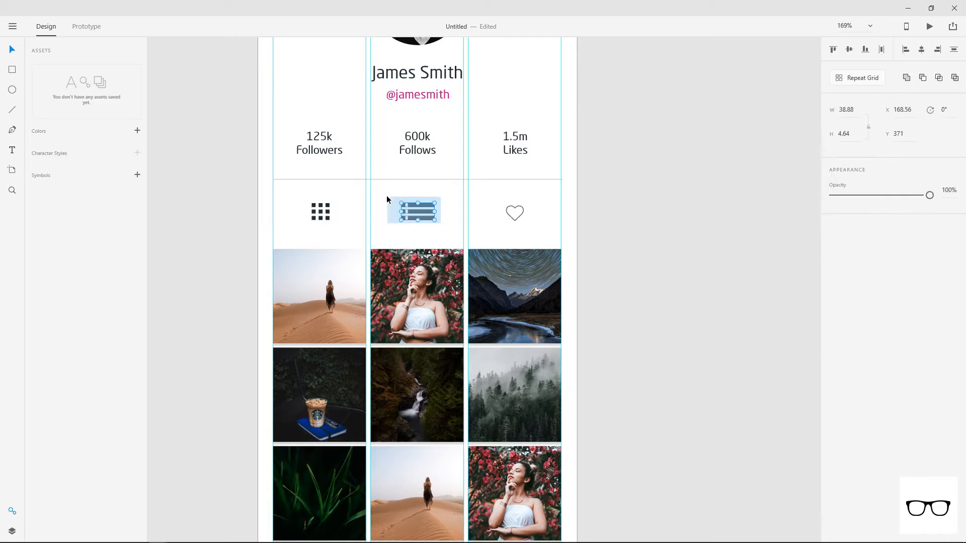
right_click(421, 216)
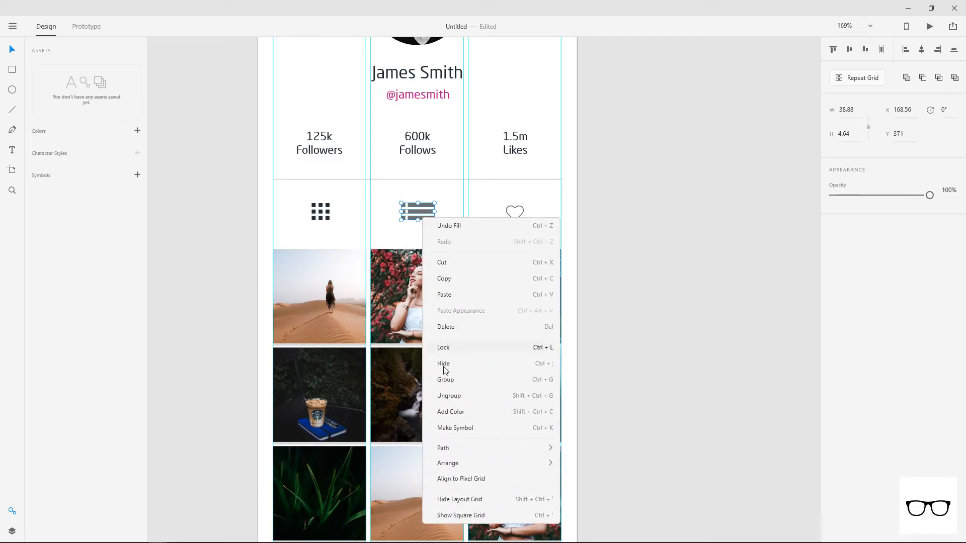
left_click(446, 394)
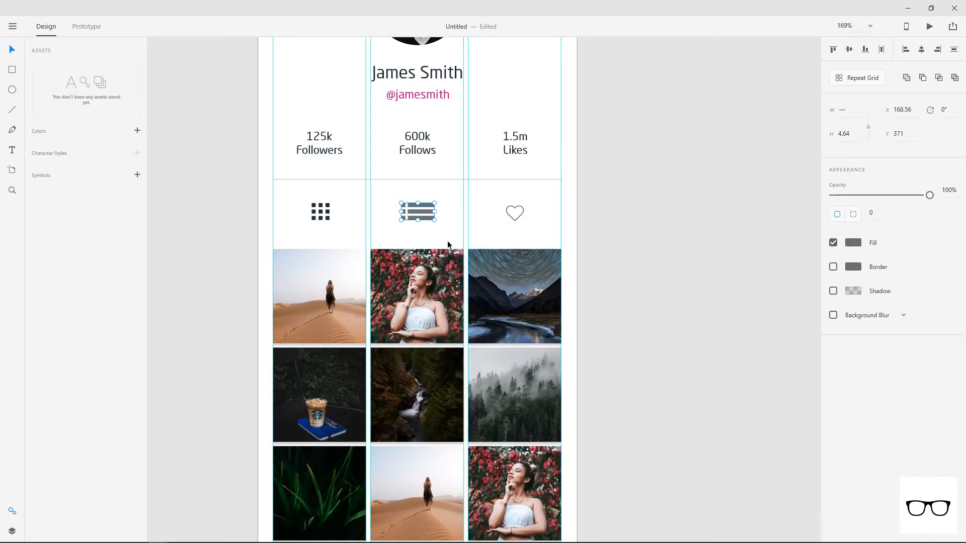
left_click(853, 244)
left_click(726, 323)
left_click(586, 233)
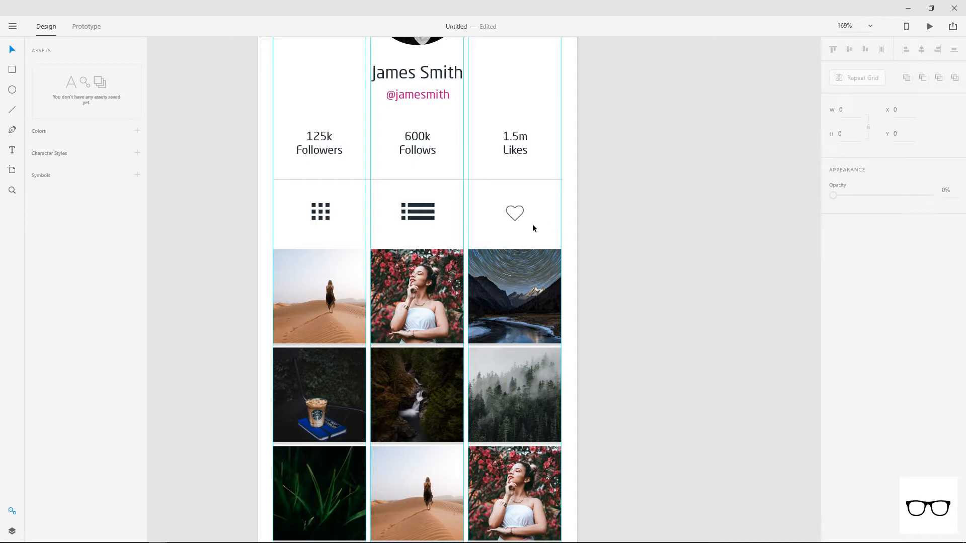
Give the heart icon's outline the dark #202E37 colour.
left_click(514, 213)
left_click(853, 368)
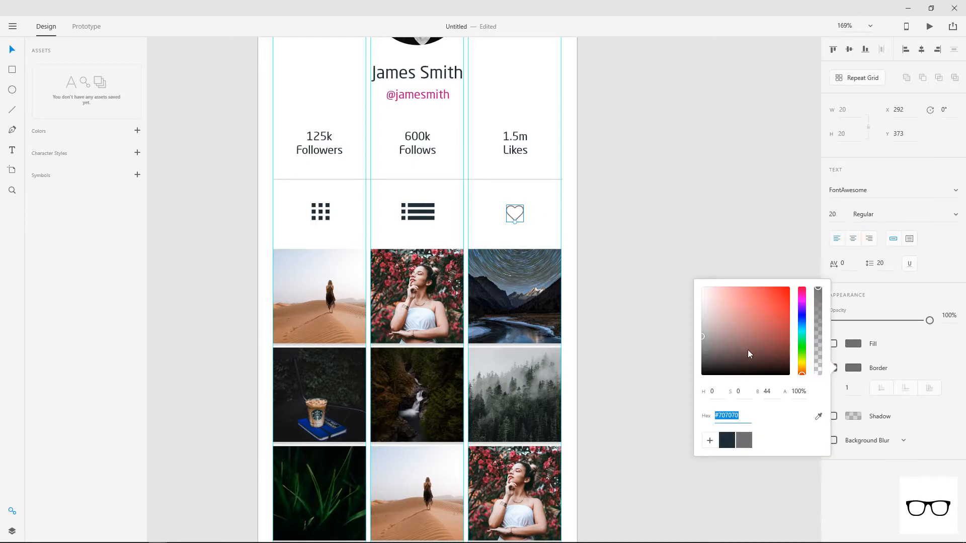
left_click(726, 440)
left_click(660, 210)
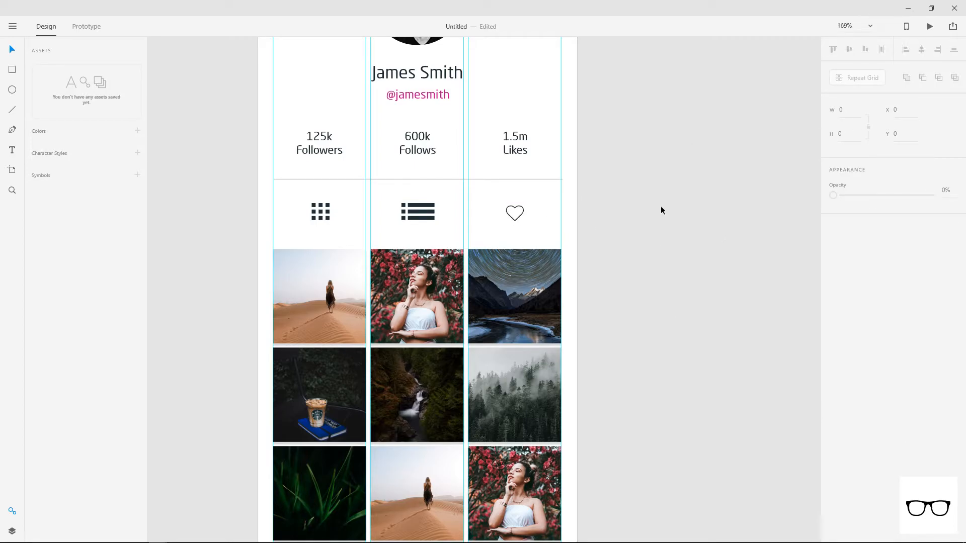
left_click(547, 180)
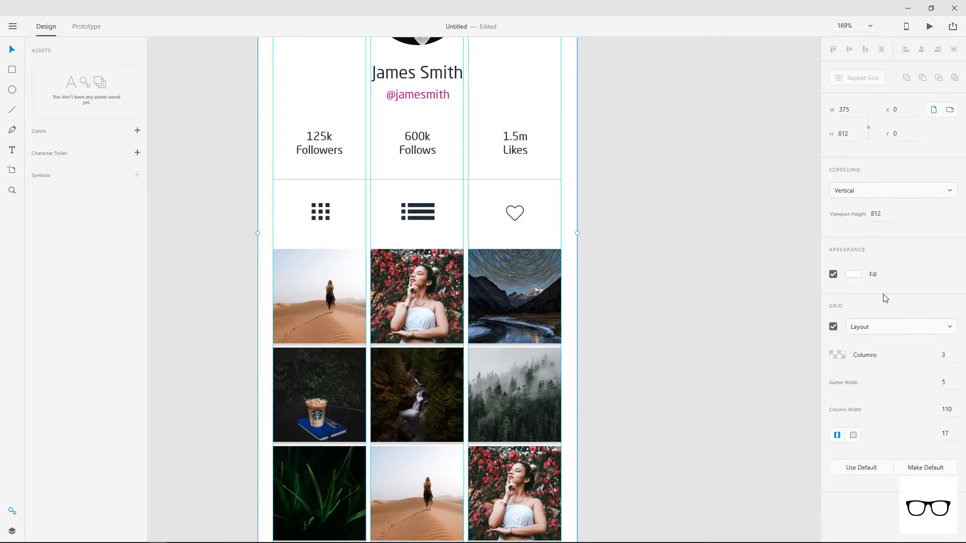
Try the dark swatch as the artboard background, then undo it to keep it white.
left_click(847, 276)
left_click(726, 354)
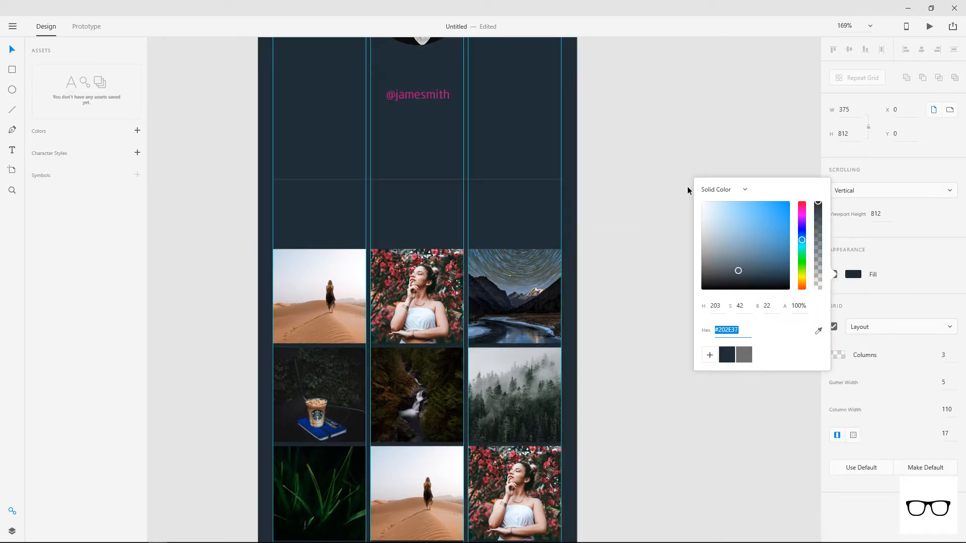
left_click(665, 139)
key("ctrl+z")
left_click(630, 125)
Fill the three-dot menu icon with the dark #202E37 swatch.
left_click_drag(644, 125, 646, 300)
left_click_drag(581, 130, 542, 104)
left_click(853, 219)
left_click(726, 299)
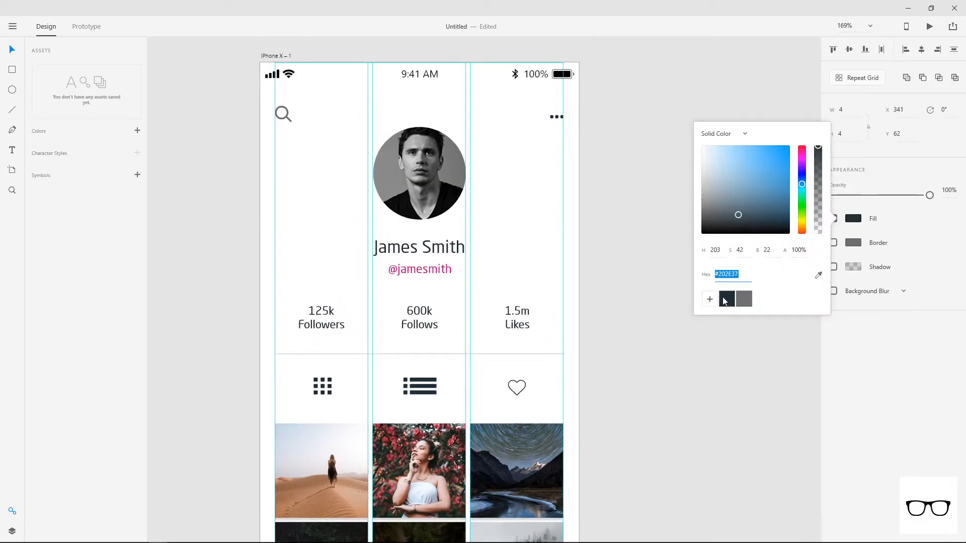
Apply the dark #202E37 swatch to both parts of the search icon's outline.
left_click_drag(311, 143, 276, 104)
left_click(318, 128)
left_click(282, 117)
double_click(282, 118)
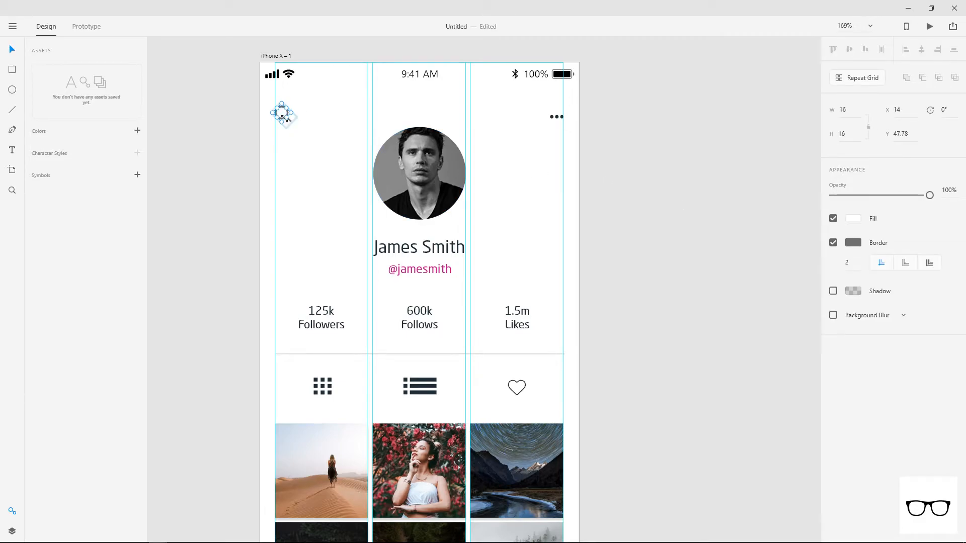
left_click(292, 124, "shift")
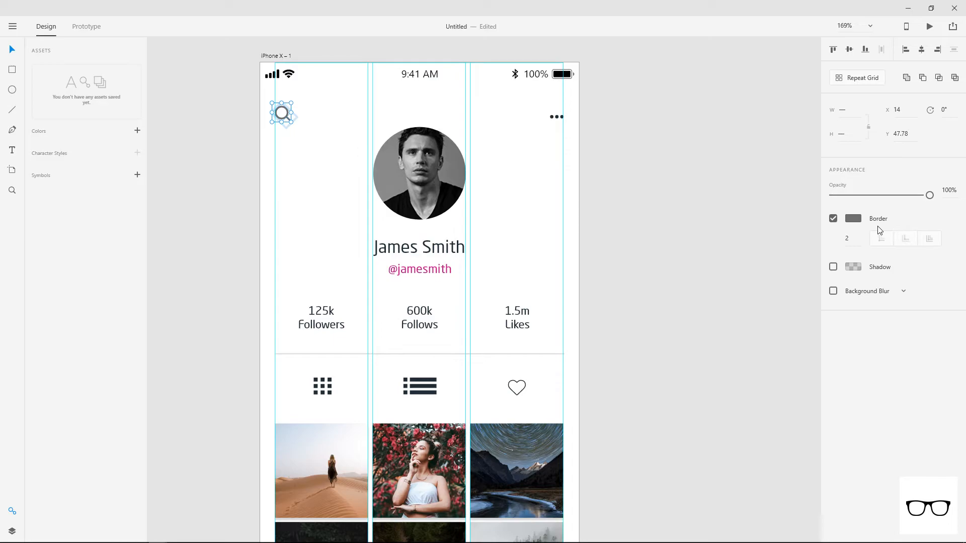
left_click(850, 220)
left_click(727, 288)
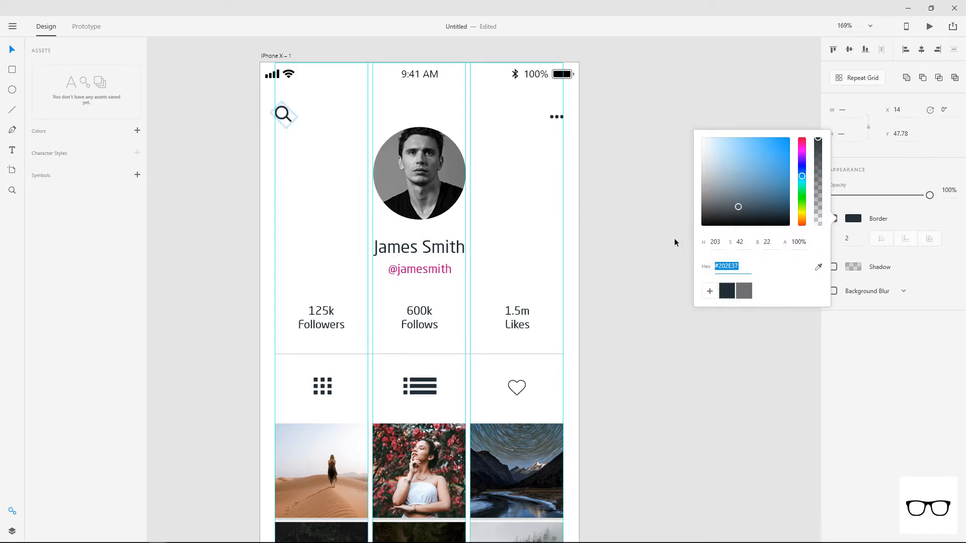
left_click(653, 179)
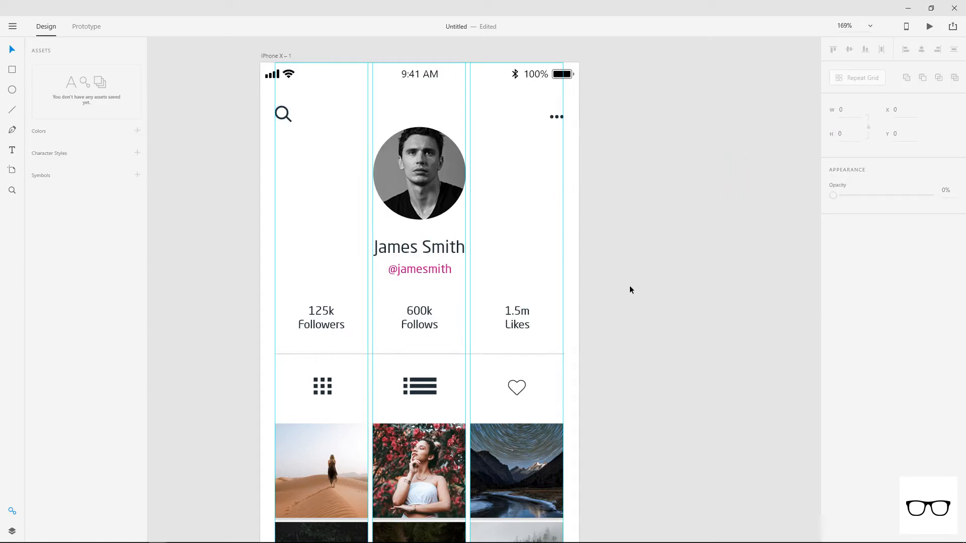
left_click_drag(643, 344, 643, 267)
Duplicate the avatar photo, resize the copy to 85×85 and give it Object Blur 9.
scroll(641, 131, "up", 3)
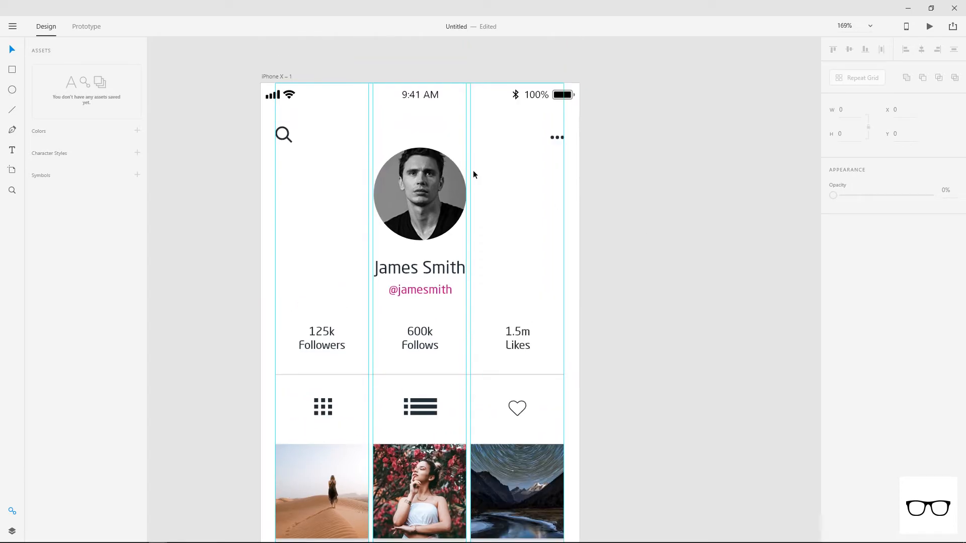
left_click(455, 189)
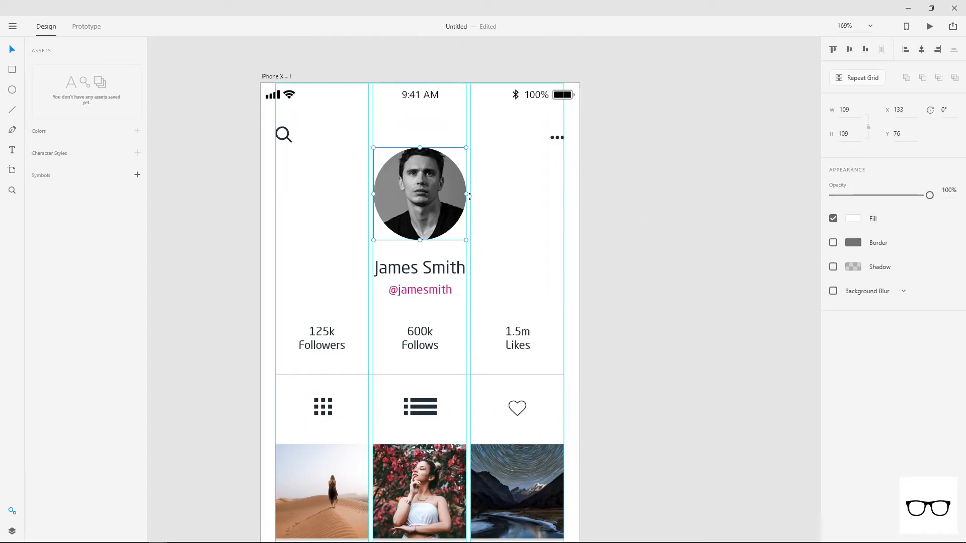
left_click_drag(467, 201, 550, 201)
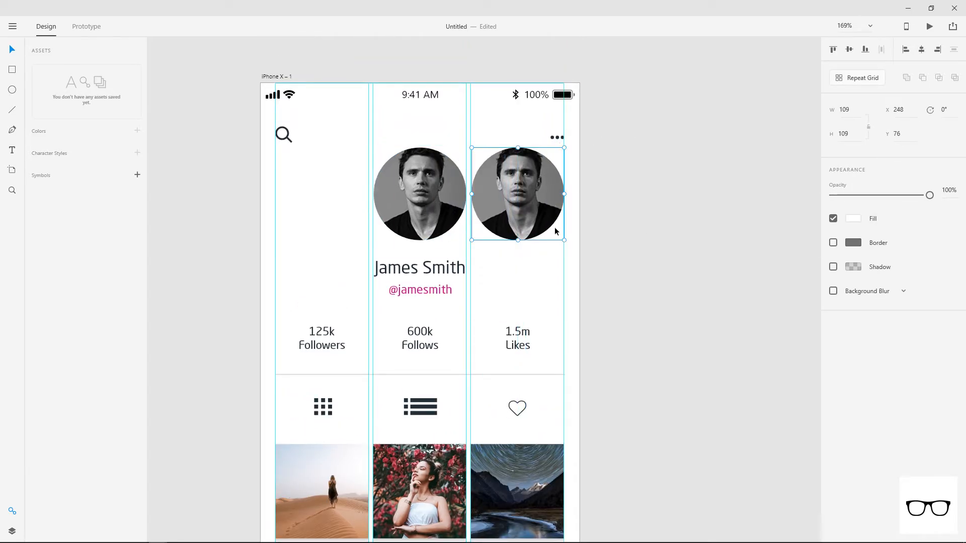
left_click_drag(563, 242, 554, 230)
left_click(833, 291)
left_click(875, 291)
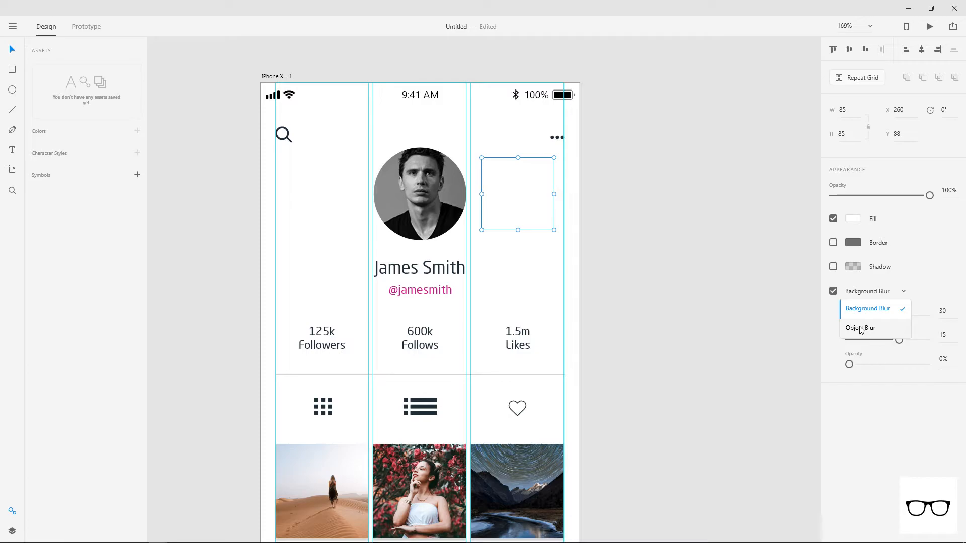
left_click(861, 328)
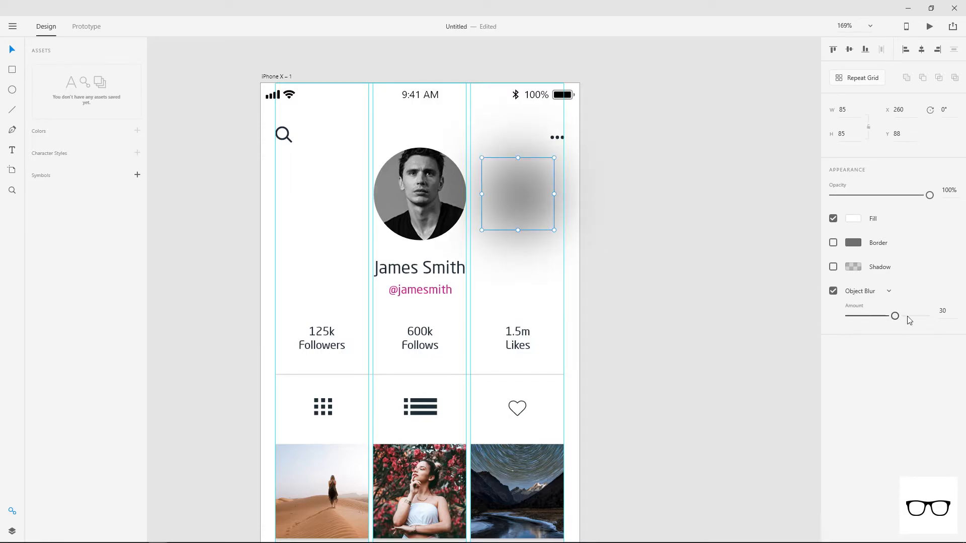
left_click_drag(894, 316, 863, 316)
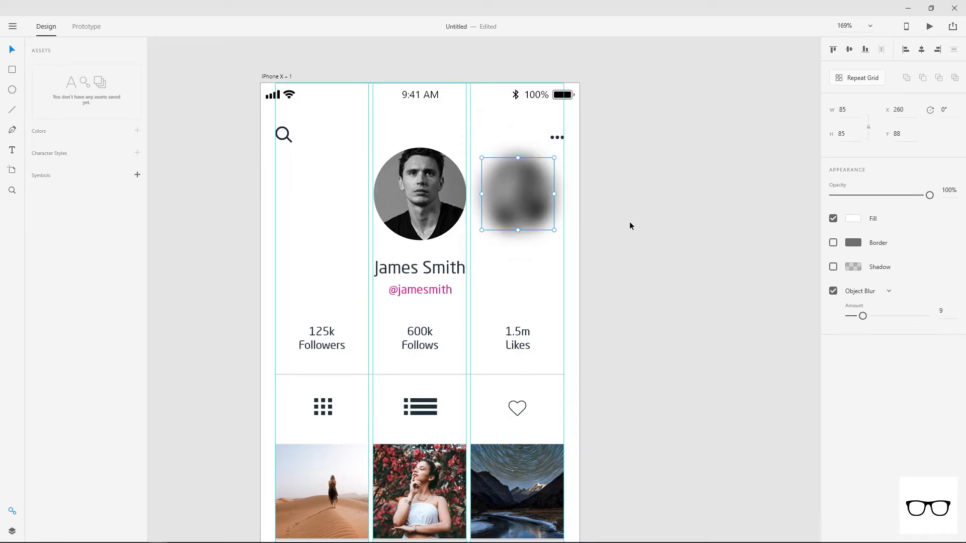
Move the blurred copy onto the avatar and layer it behind the photo.
left_click_drag(535, 205, 436, 211)
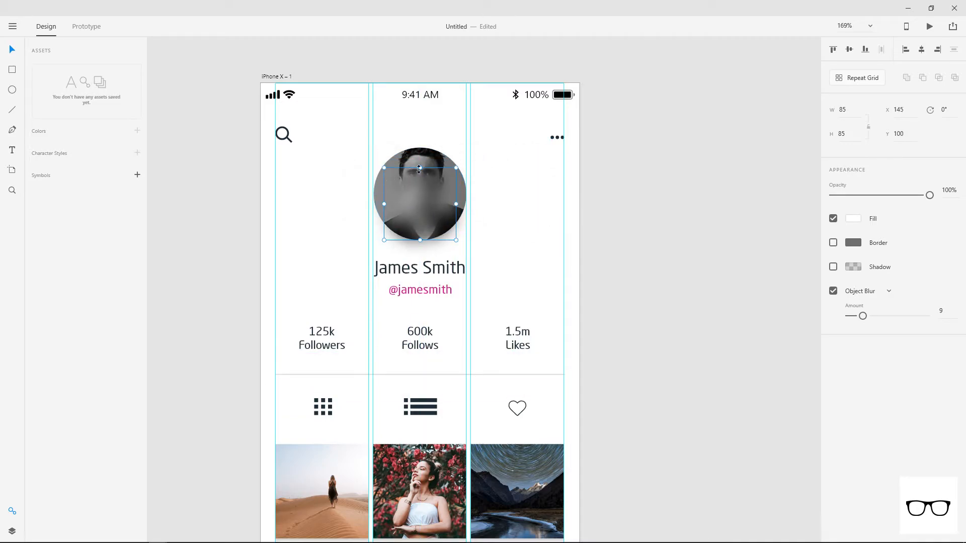
left_click(12, 531)
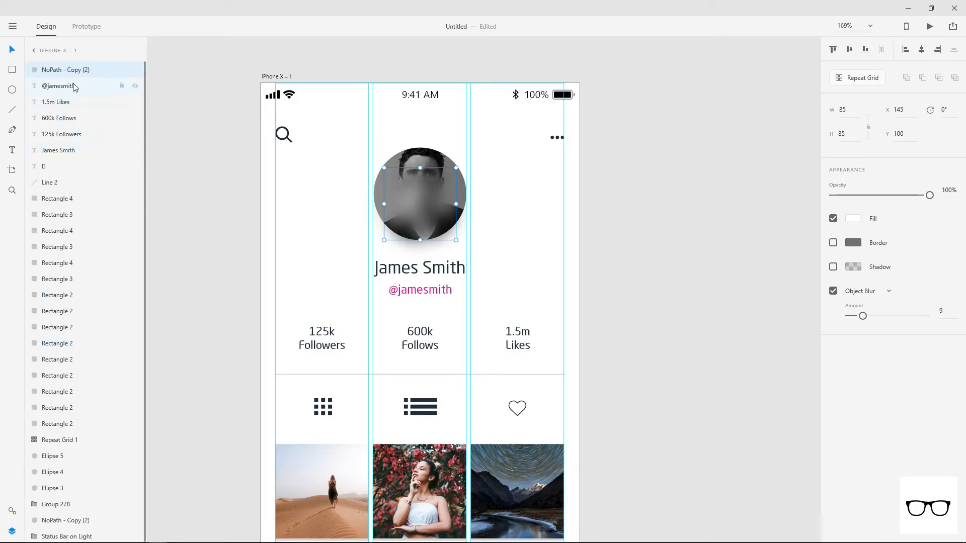
left_click_drag(74, 76, 59, 523)
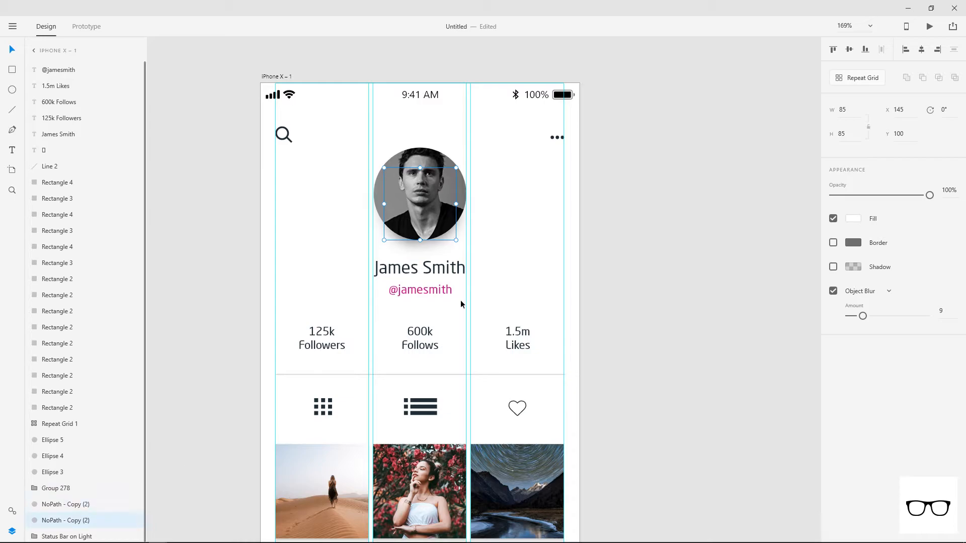
Enlarge the blurred shape behind the photo and fill it with the handle text's pink via eyedropper.
mouse_move(455, 168)
left_mouse_down()
mouse_move(465, 164)
mouse_move(456, 168)
left_mouse_up()
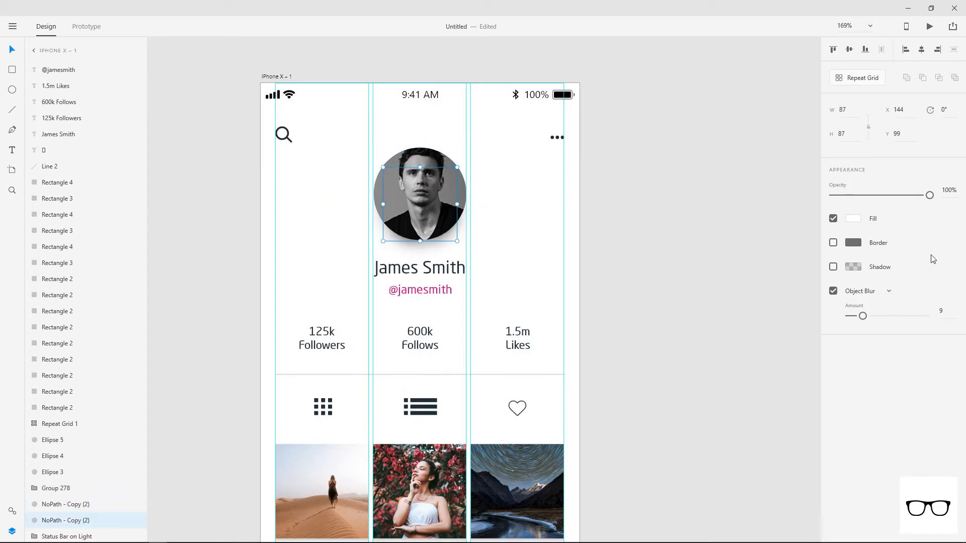
left_click(851, 219)
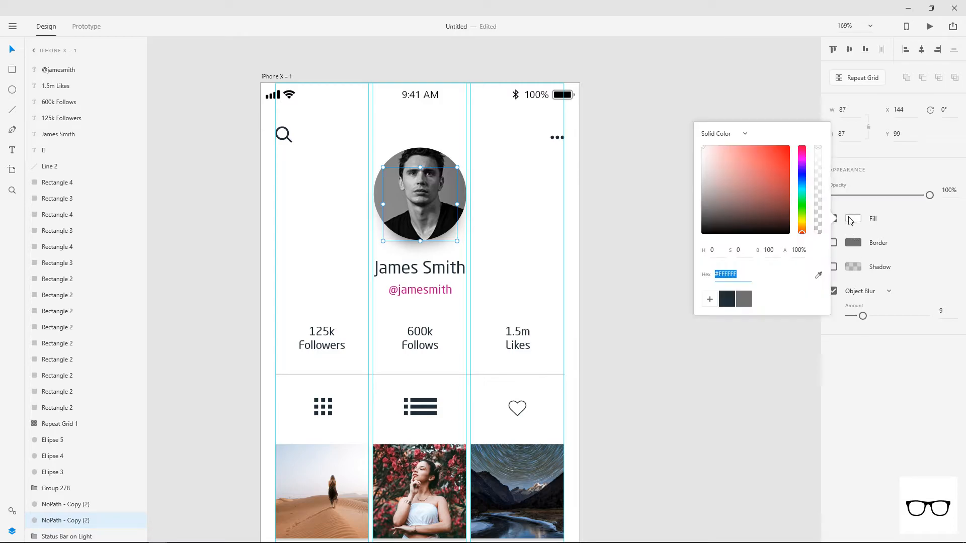
left_click(819, 275)
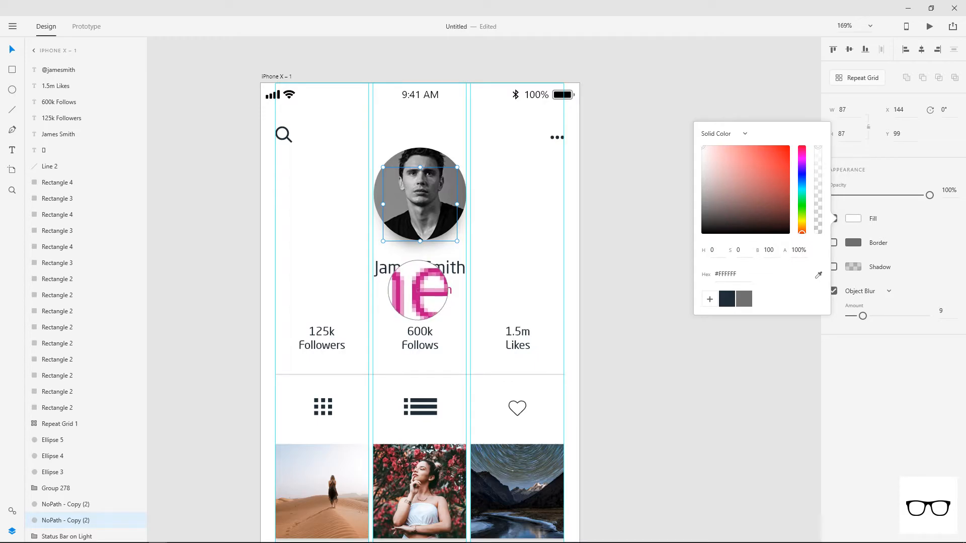
left_click(418, 290)
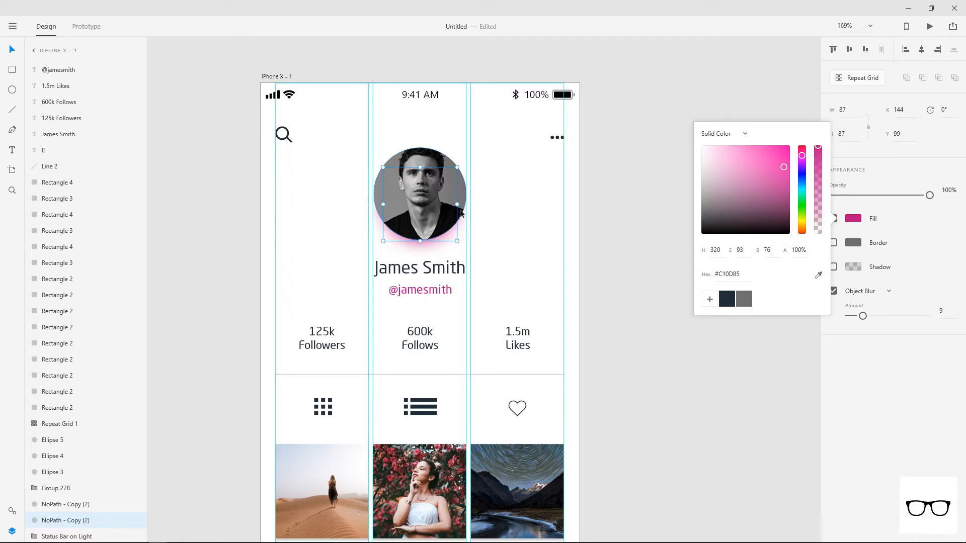
Resize the pink glow so it sits centred behind the photo and nudge it down slightly.
left_click_drag(457, 203, 461, 203)
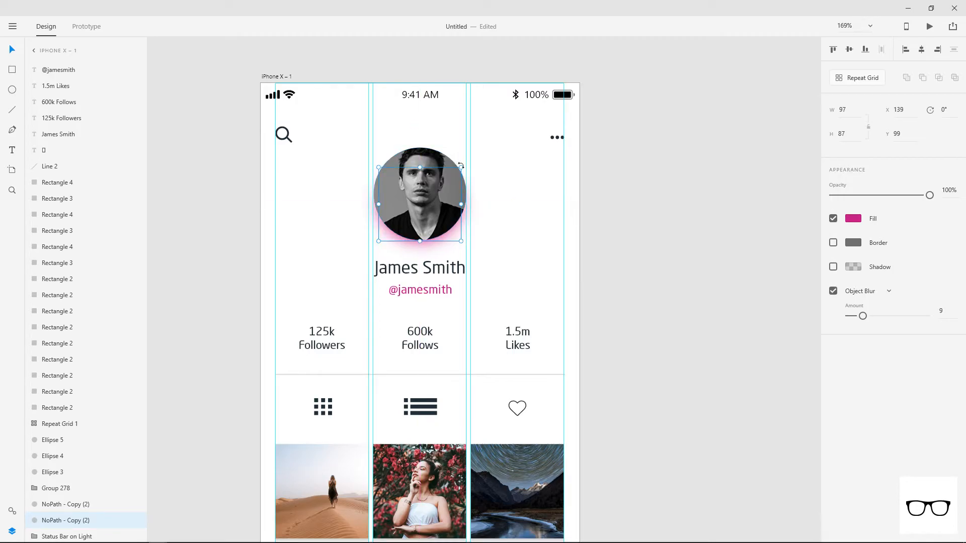
left_click_drag(462, 167, 458, 171)
key("Down")
key("Down")
key("Down")
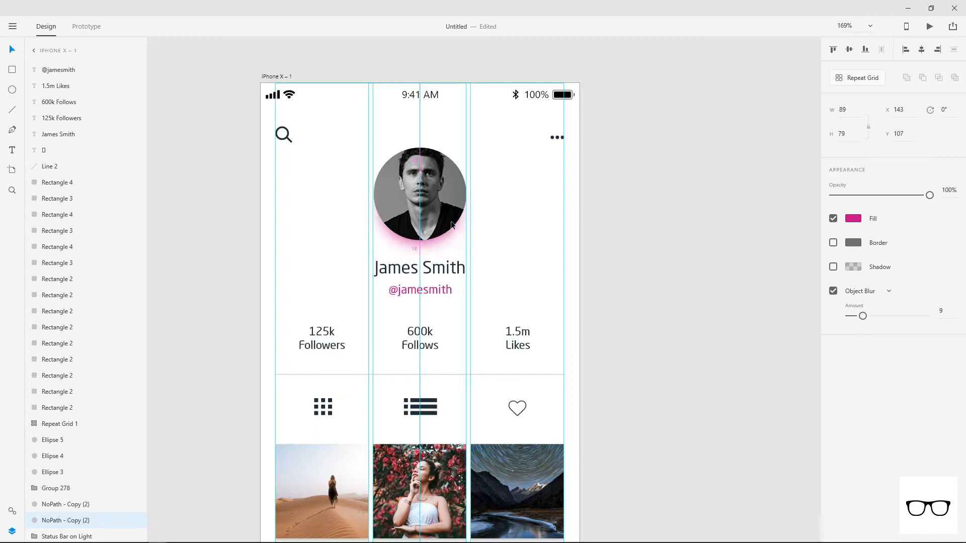
left_click(586, 208)
scroll(643, 181, "down", 5)
left_click_drag(655, 189, 655, 284)
scroll(539, 193, "up", 5)
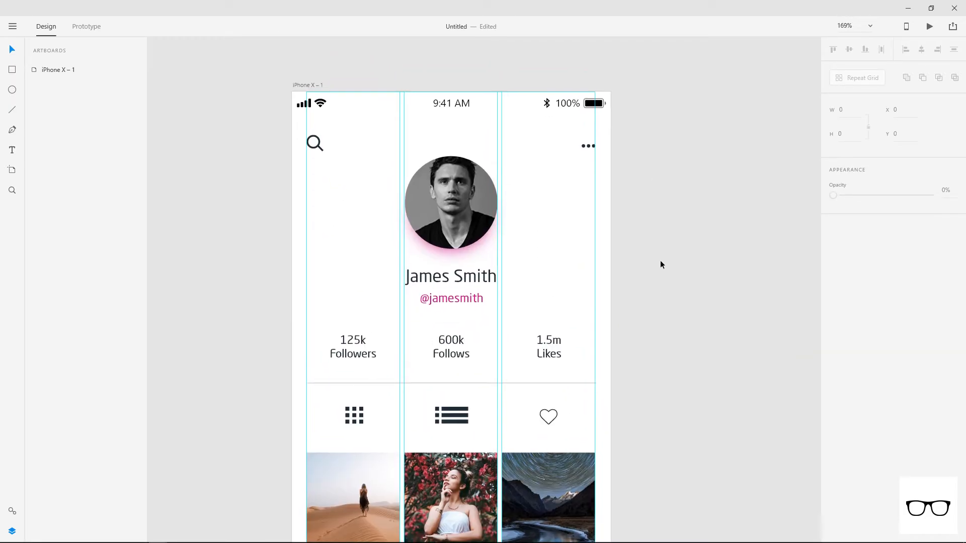
Delete the divider line under the stats and hide iPhone X – 1's column layout grid.
scroll(661, 216, "down", 3)
scroll(652, 233, "down", 5)
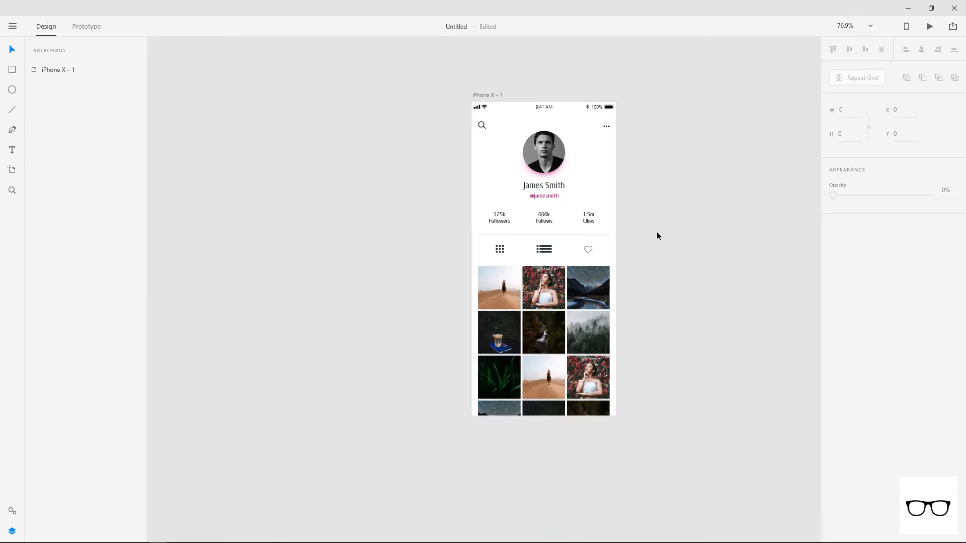
left_click_drag(672, 229, 531, 224)
left_click(372, 229)
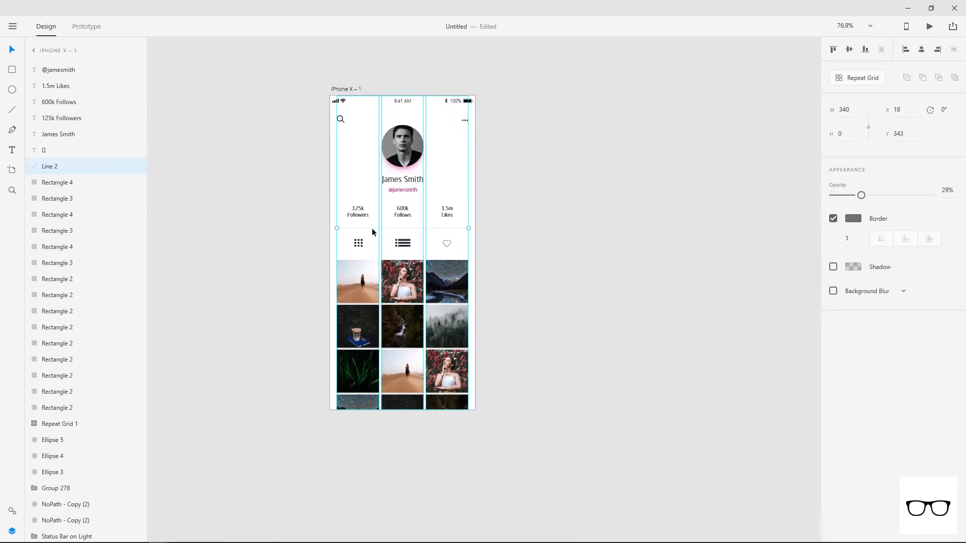
key("Delete")
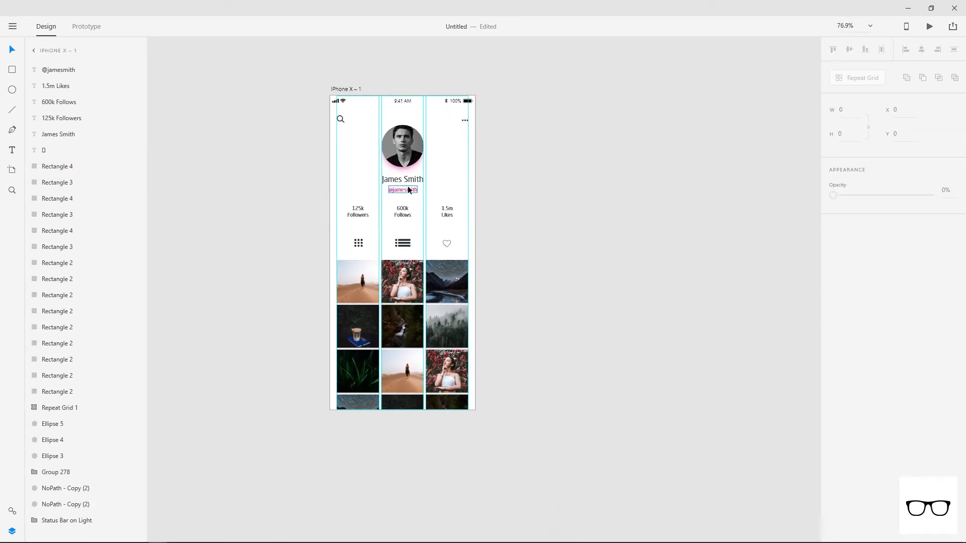
left_click(468, 181)
left_click(833, 326)
left_click(536, 226)
Lighten the glow's fill to a softer pink.
scroll(428, 205, "up", 3, "ctrl")
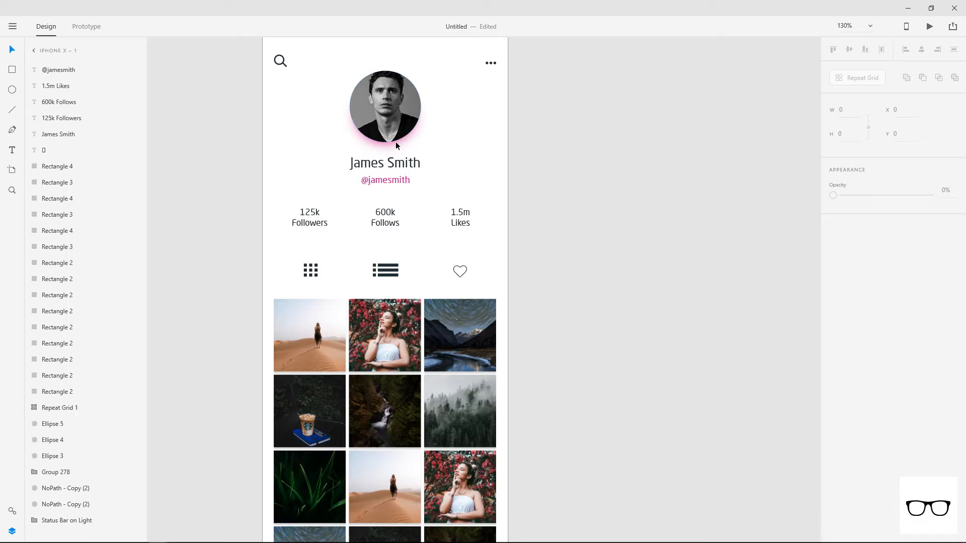
scroll(395, 140, "up", 3, "ctrl")
left_click(70, 504)
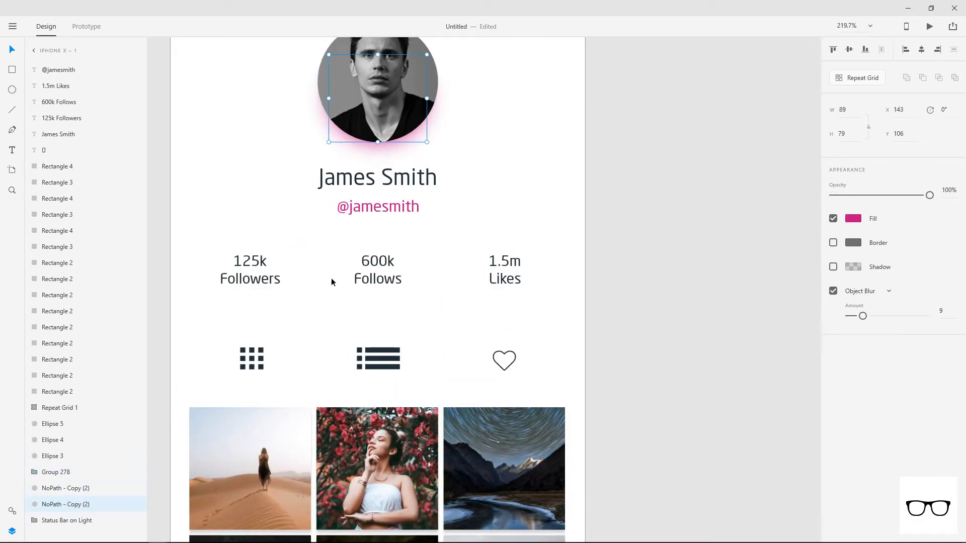
left_click(851, 218)
left_click(723, 209)
left_click_drag(723, 210, 773, 161)
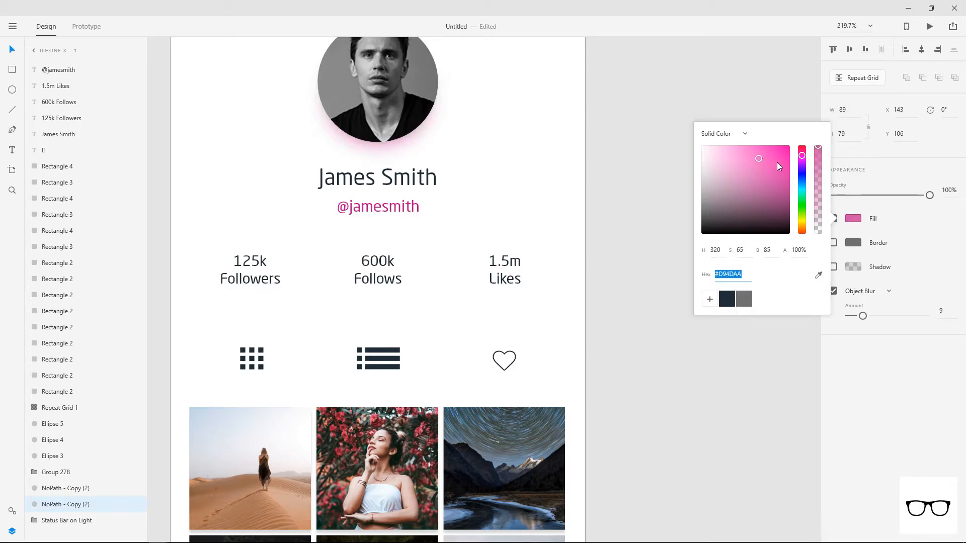
left_click(651, 98)
Draw a white 375×349 rectangle over the profile header and layer it behind the header content.
left_click_drag(584, 120, 614, 246)
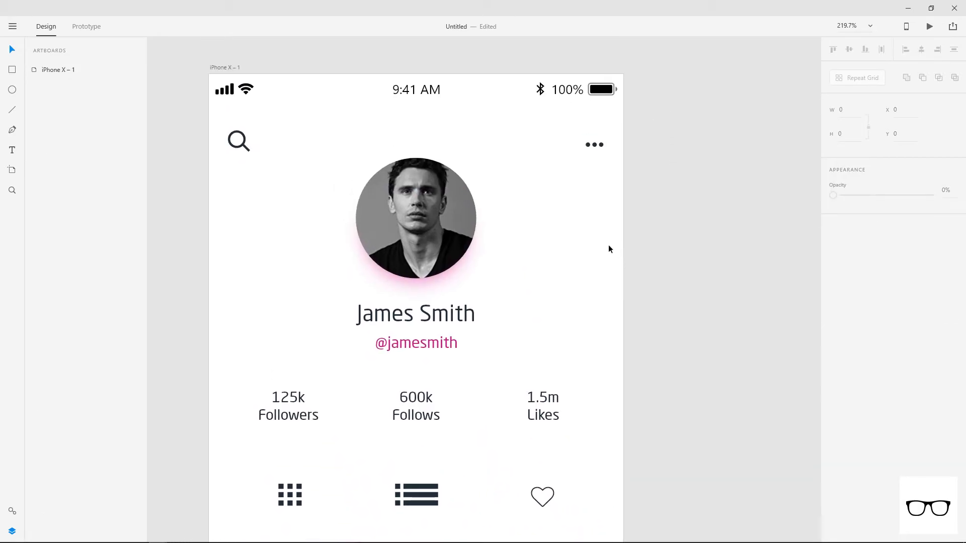
scroll(556, 197, "down", 2)
mouse_move(296, 111)
left_mouse_down()
mouse_move(629, 352)
mouse_move(614, 407)
left_mouse_up()
left_click_drag(43, 69, 54, 515)
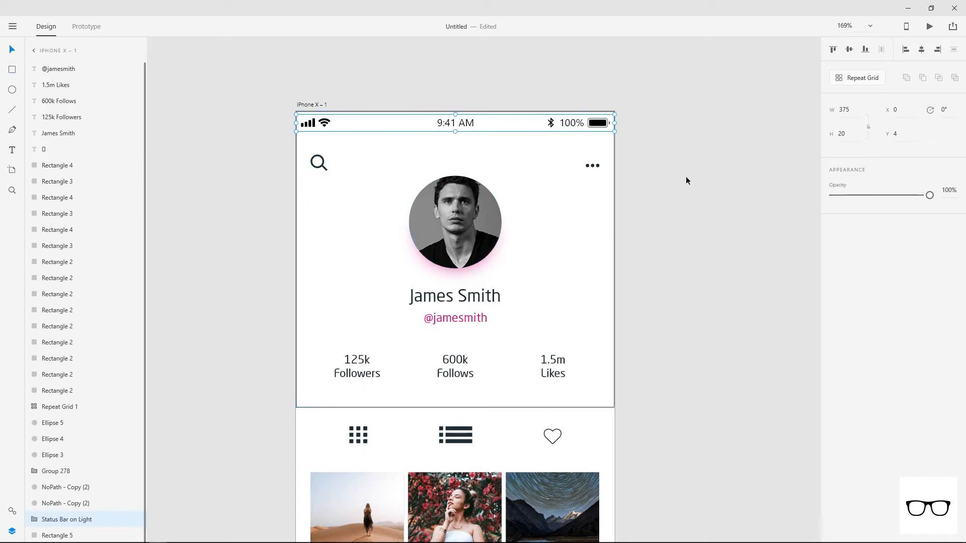
Remove the header card's border and add a drop shadow with blur 15 and Y -17.
left_click(599, 211)
left_click(833, 266)
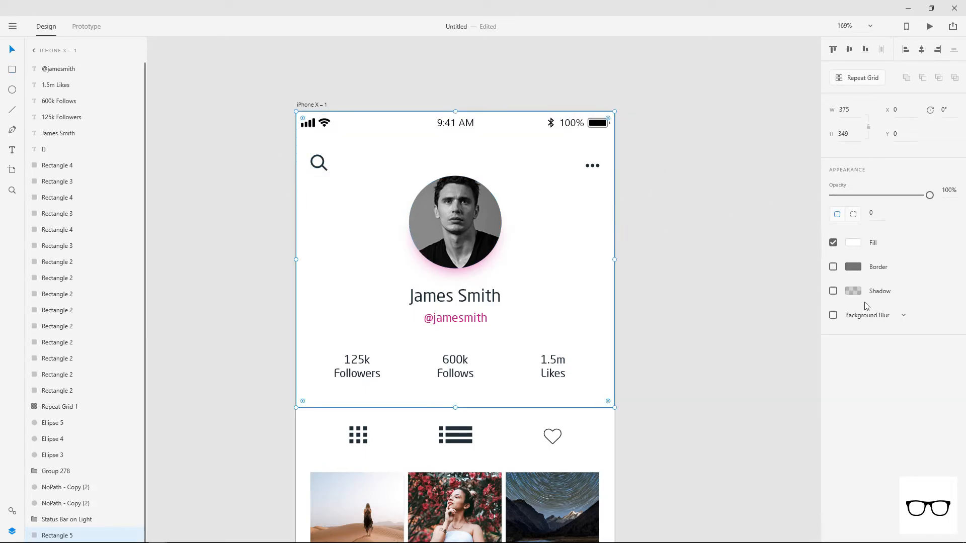
left_click(833, 291)
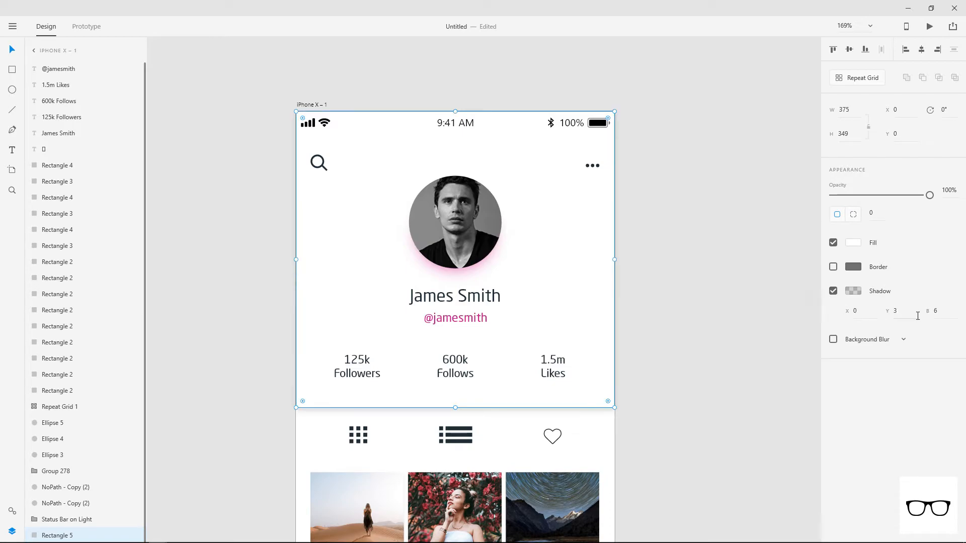
key("BackSpace")
type("15")
key("Return")
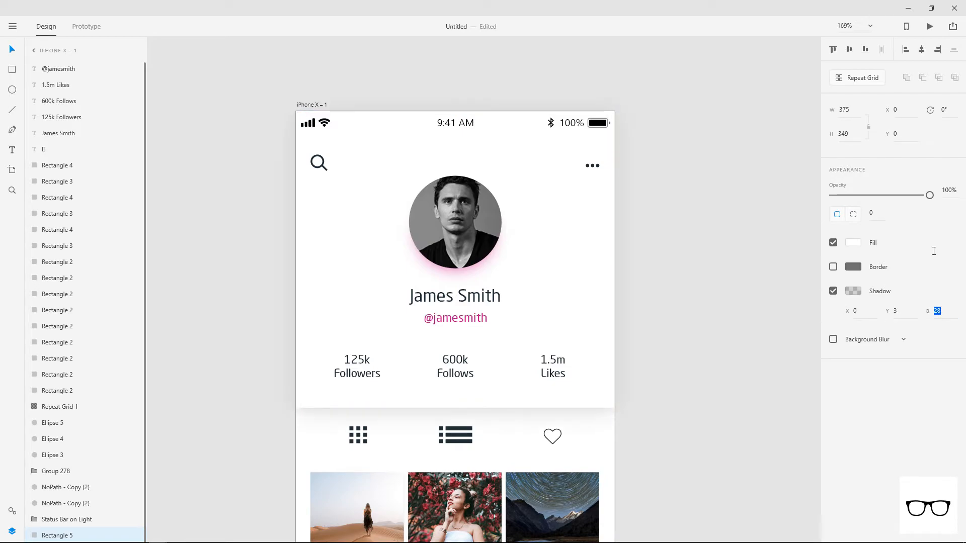
left_click_drag(904, 311, 907, 366)
left_click(676, 401)
Shorten the white header card slightly from its bottom edge.
scroll(664, 357, "down", 3)
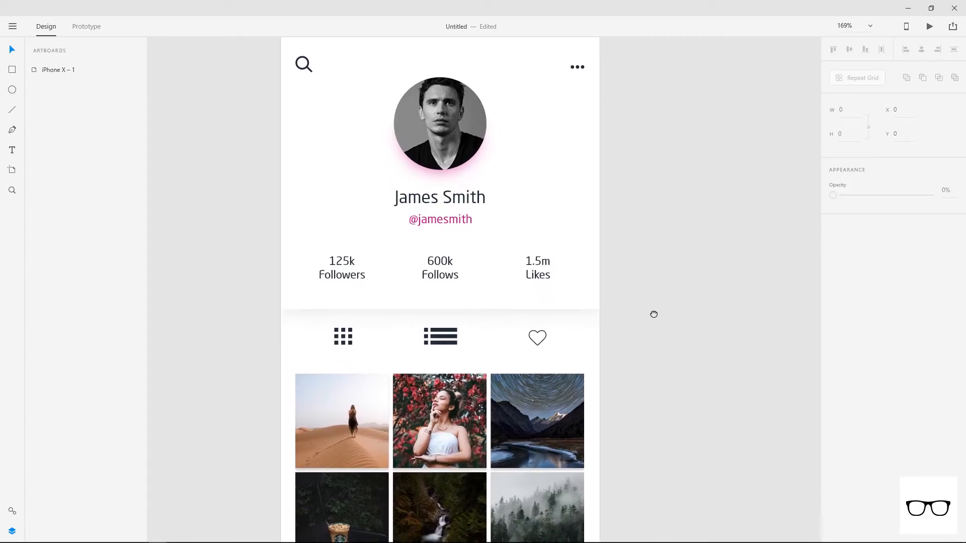
left_click(553, 304)
left_click_drag(436, 307, 437, 299)
left_click(696, 273)
left_click_drag(675, 195, 682, 117)
scroll(624, 203, "down", 2)
left_click_drag(699, 326, 498, 379)
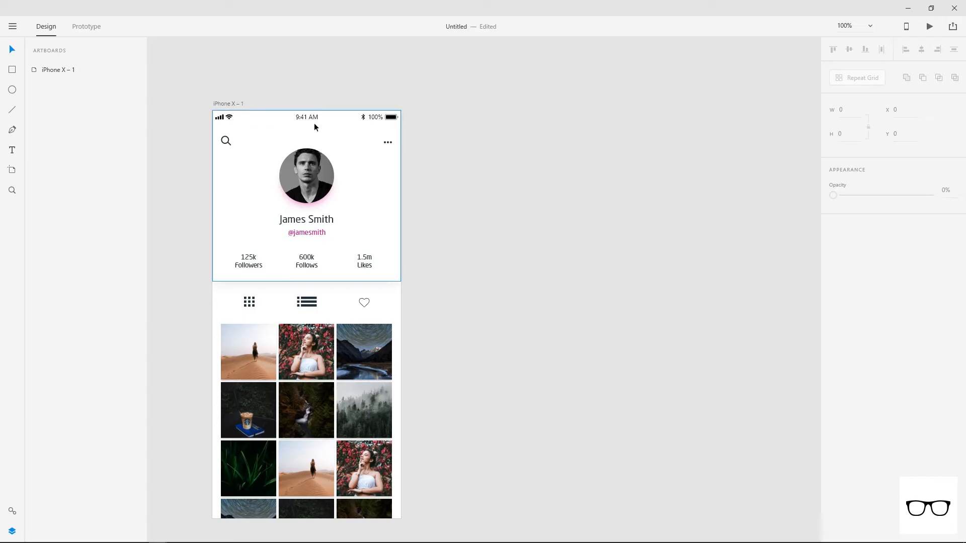
Alt-drag the artboard to create iPhone X – 2 just right of the original.
left_click_drag(227, 104, 445, 107)
left_click(635, 335)
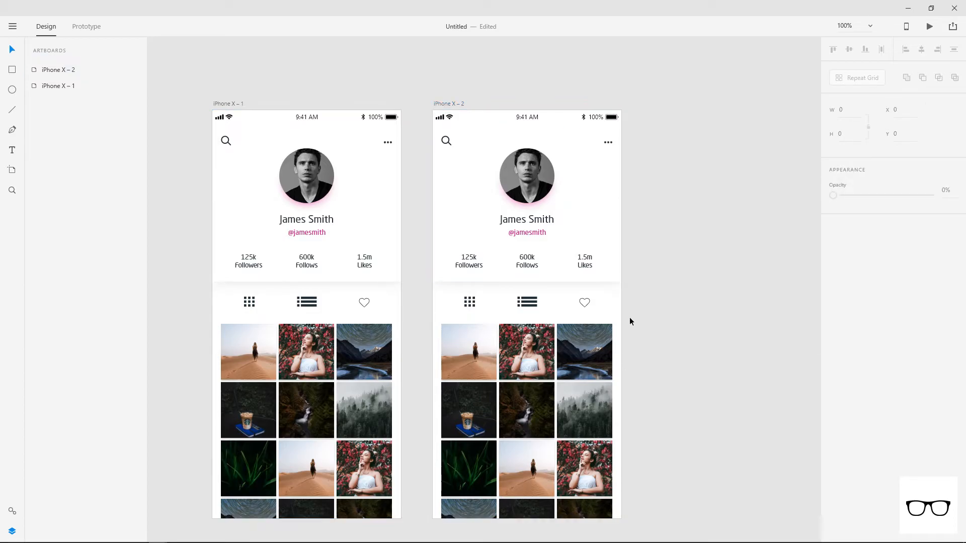
left_click_drag(470, 104, 475, 103)
left_click(684, 104)
left_click_drag(714, 167, 673, 130)
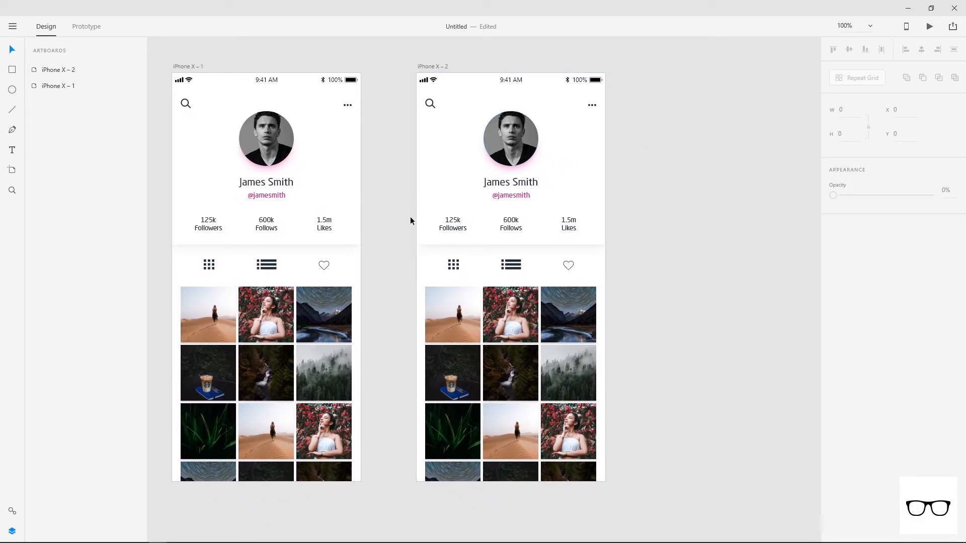
Delete everything on iPhone X – 2 except the status bar, including the leftover header rectangle.
left_click_drag(557, 409, 421, 104)
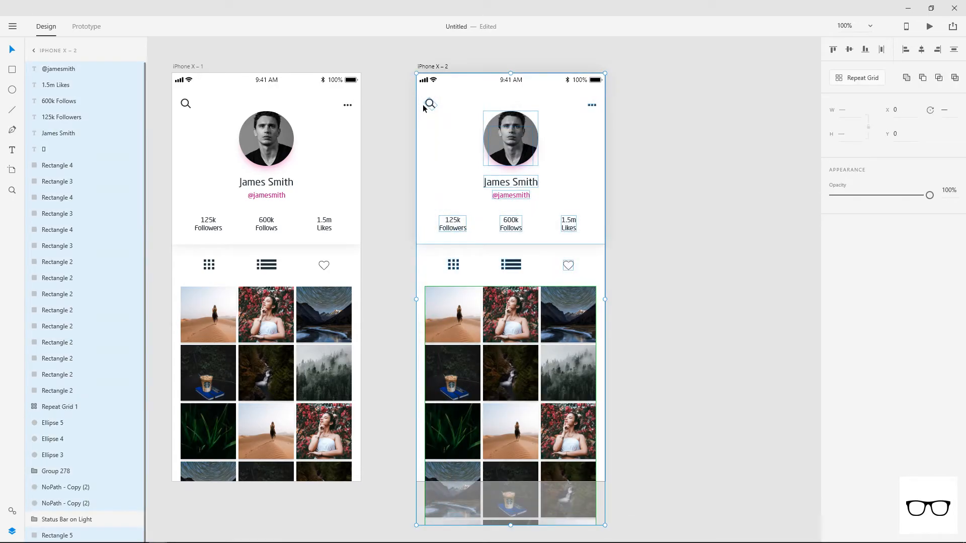
key("Delete")
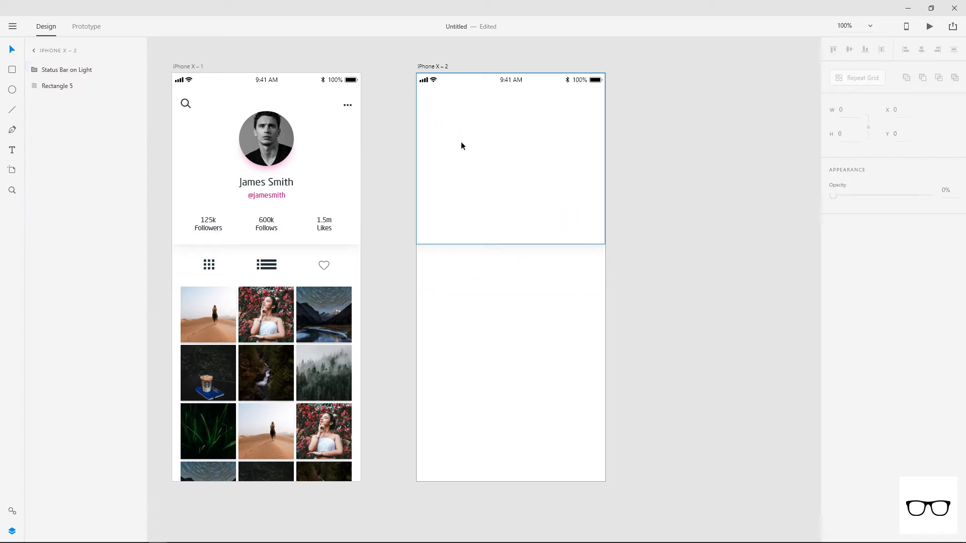
left_click(501, 212)
key("Delete")
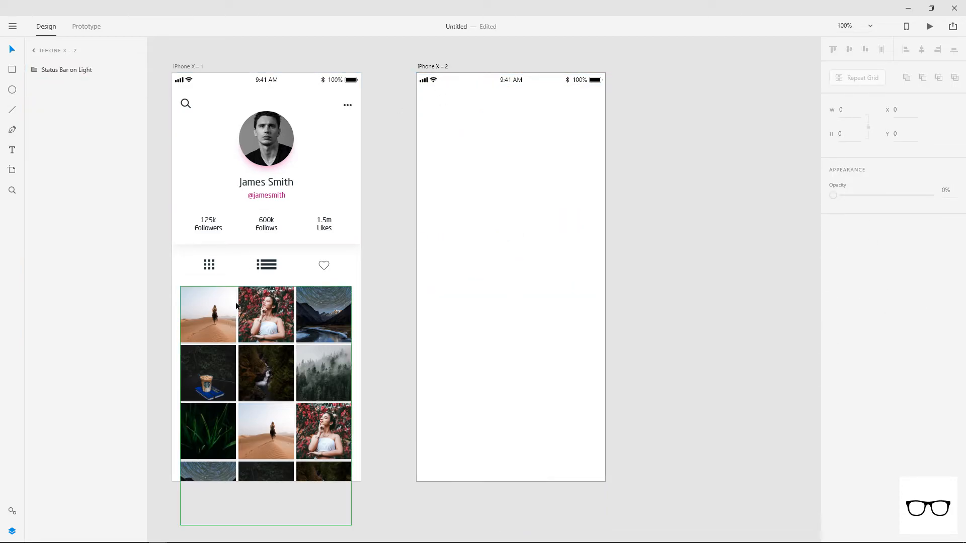
left_click(226, 324)
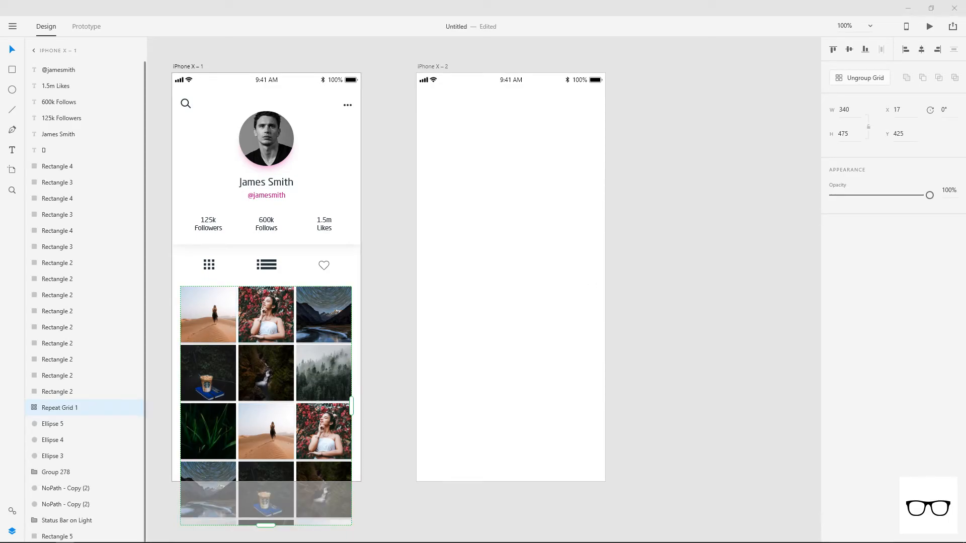
Draw a borderless rectangle filling iPhone X – 2 and fill it with the red-flower photo.
left_click(12, 71)
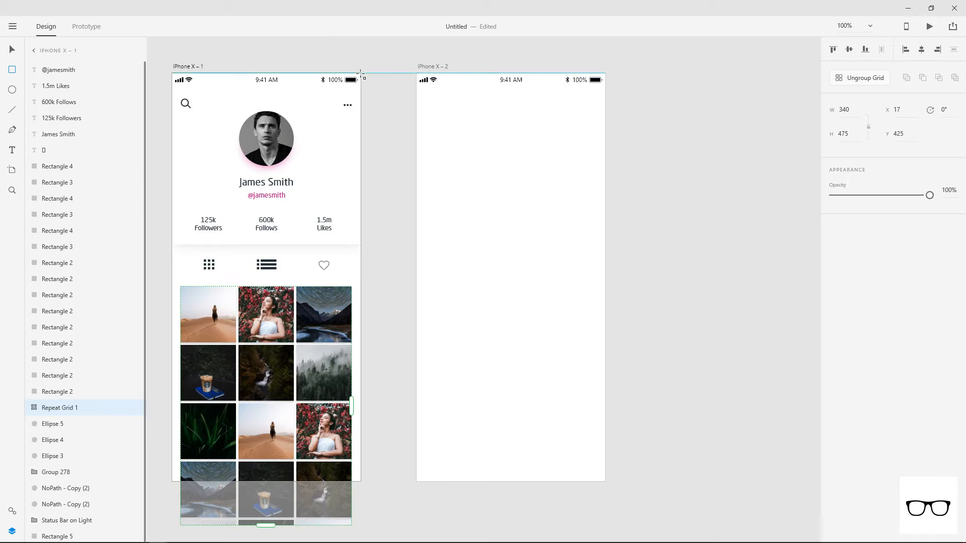
left_click_drag(417, 74, 606, 483)
left_click(833, 267)
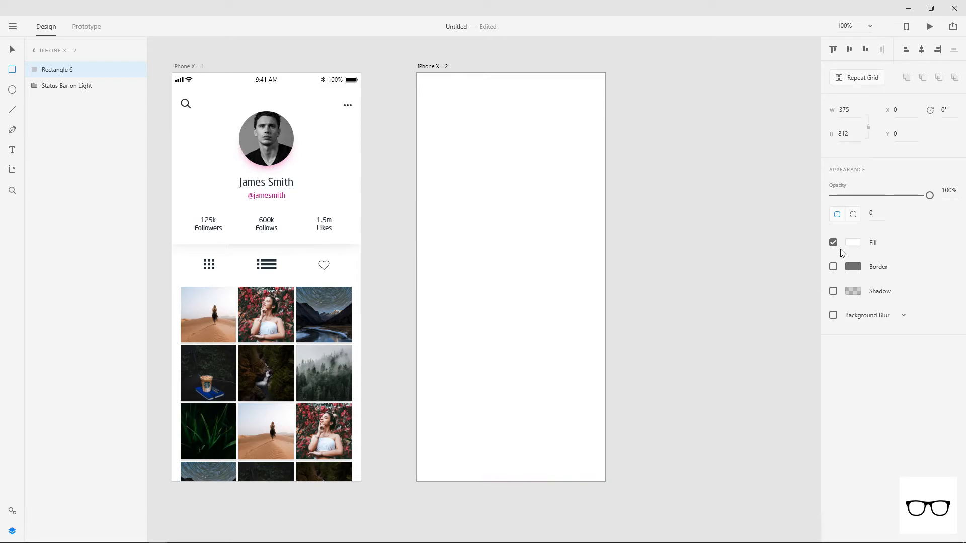
left_click_drag(623, 161, 531, 152)
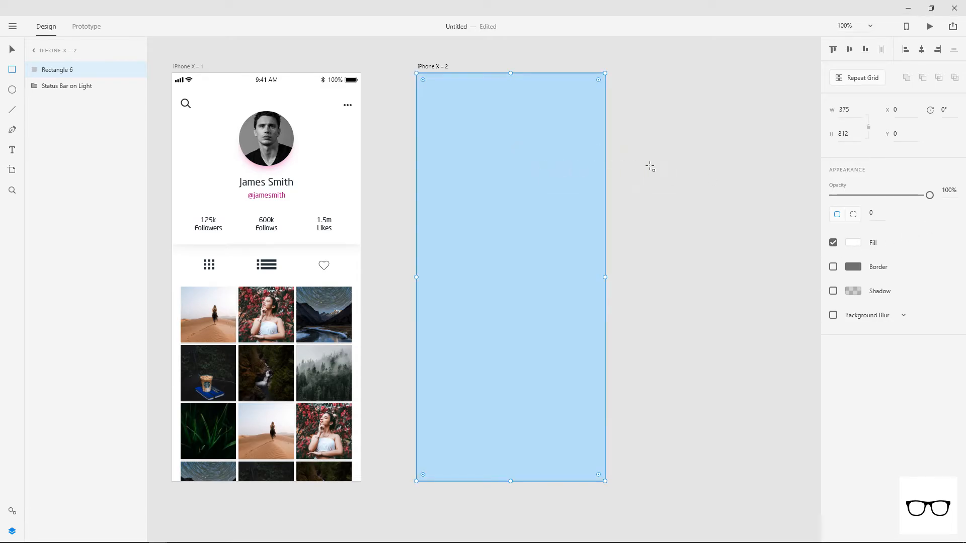
left_click(666, 218)
Trim and reposition the flower photo so it sits just below the status bar.
left_click(553, 285)
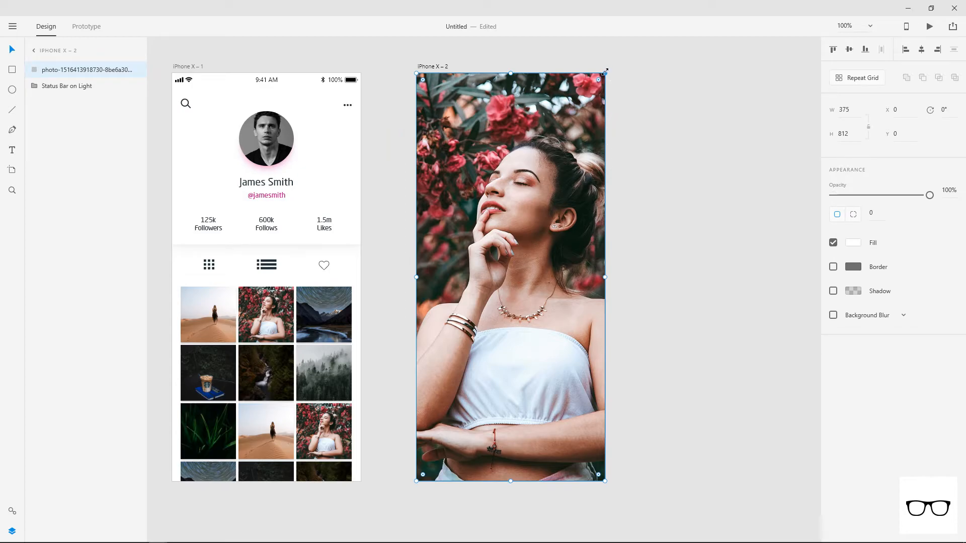
left_click_drag(510, 481, 509, 450)
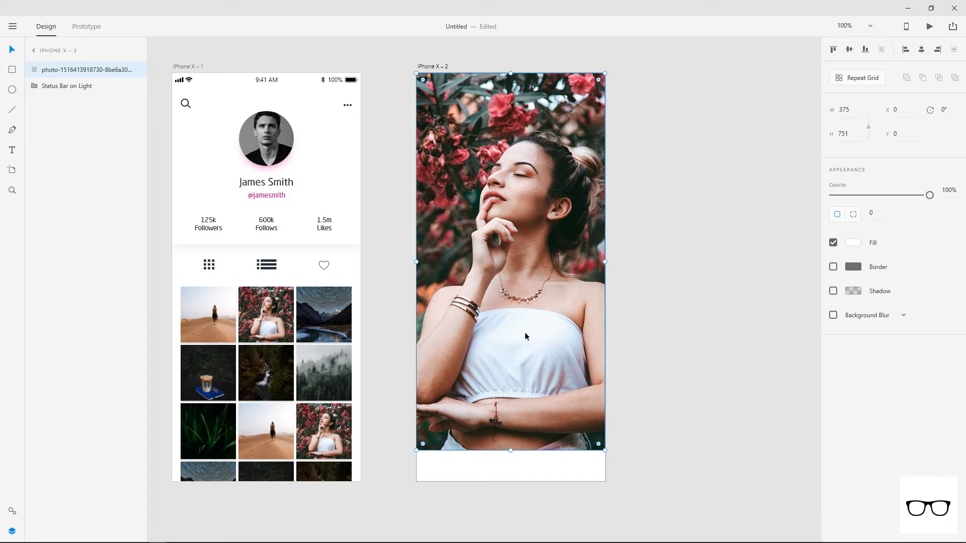
left_click_drag(518, 251, 519, 280)
left_click_drag(510, 102, 510, 129)
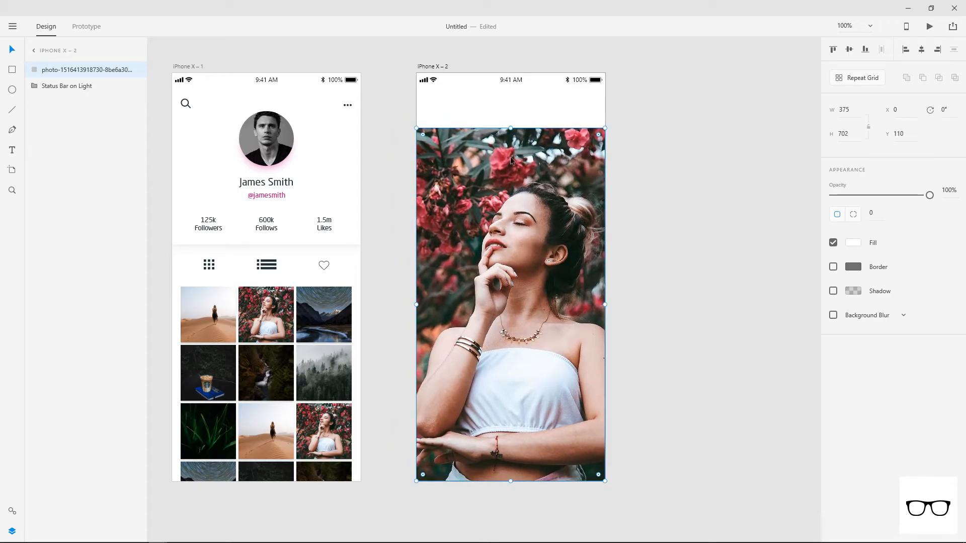
left_click_drag(517, 233, 518, 212)
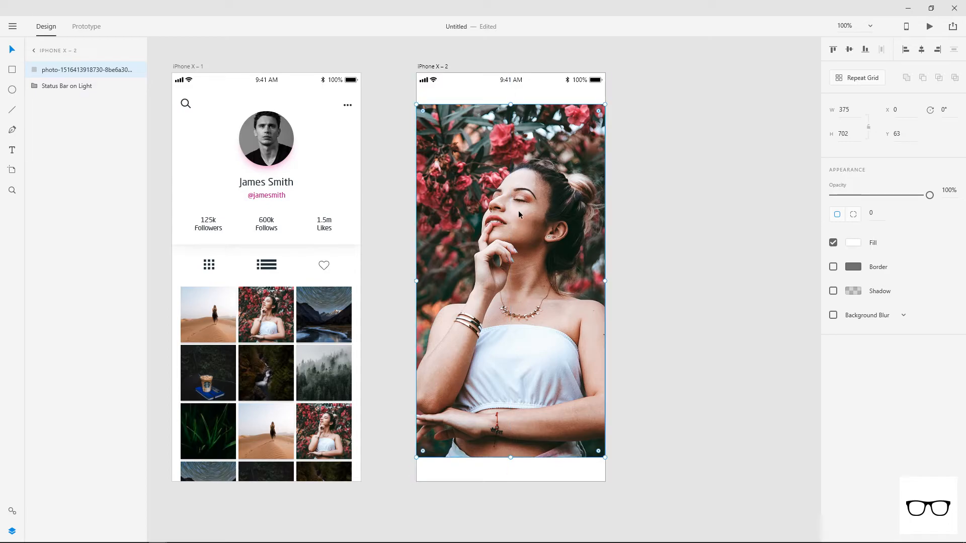
Duplicate the flower photo and scale the copy to 353×726.
left_click_drag(500, 228, 523, 217)
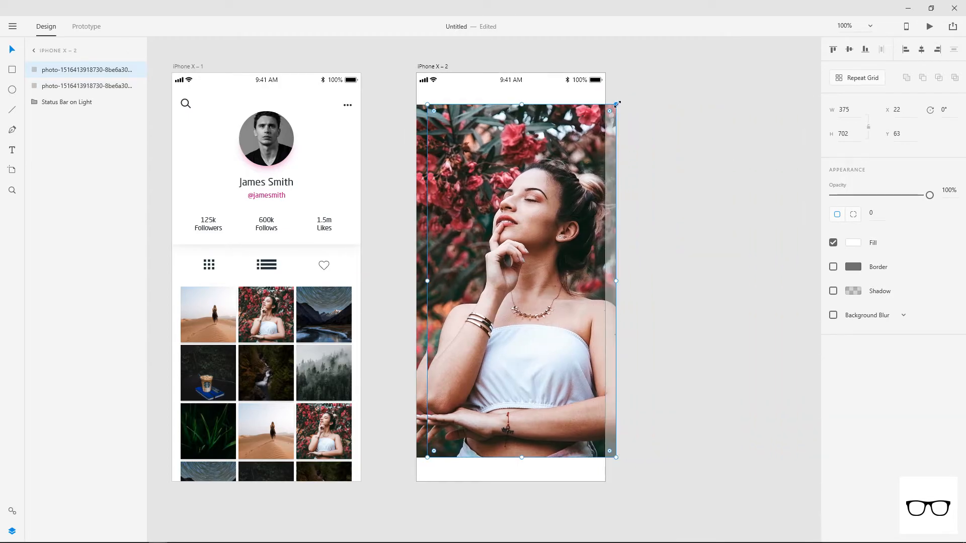
left_click_drag(615, 105, 605, 125)
left_click_drag(557, 170, 551, 144)
left_click_drag(511, 432, 512, 465)
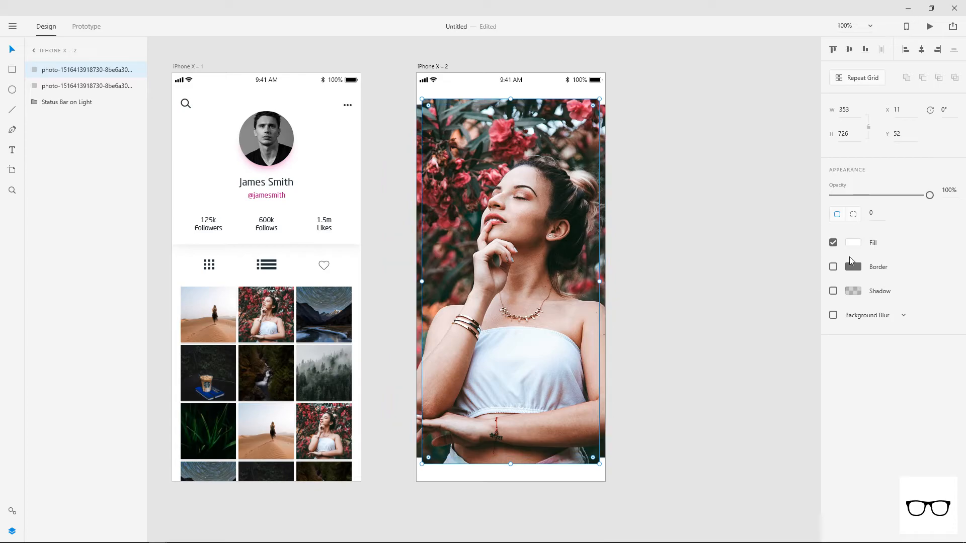
Give the photo copy Object Blur 12 and layer it behind the sharp flower photo.
left_click(834, 315)
left_click(904, 315)
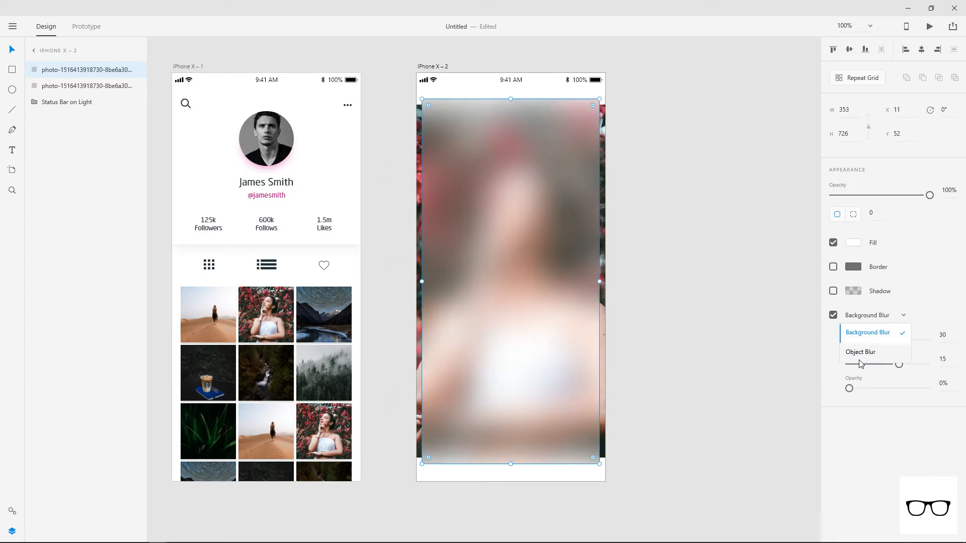
left_click(859, 352)
left_click_drag(896, 341, 867, 341)
left_click_drag(86, 70, 82, 99)
left_click(702, 291)
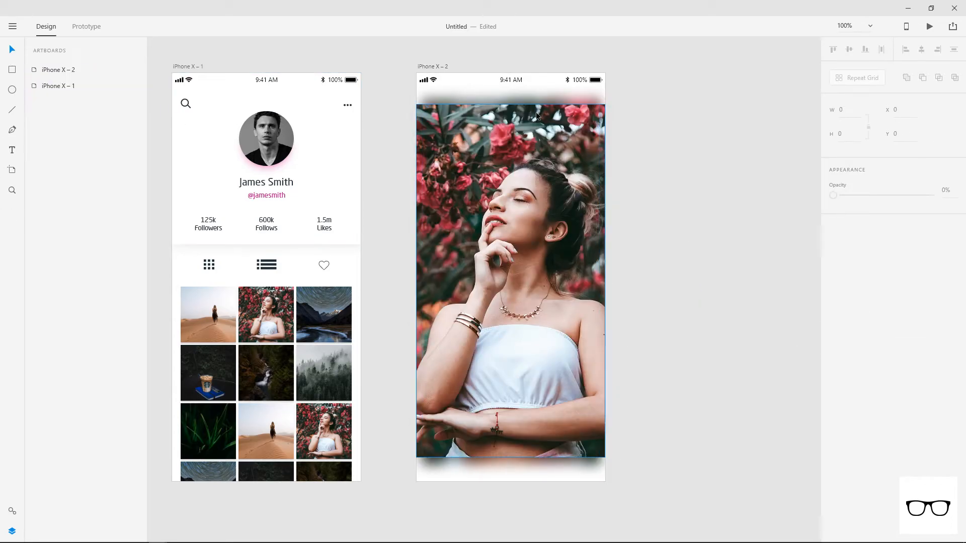
Lower the blurred copy's top edge by 40 px and raise its blur to 17.
left_click(512, 99)
left_click_drag(511, 100, 511, 120)
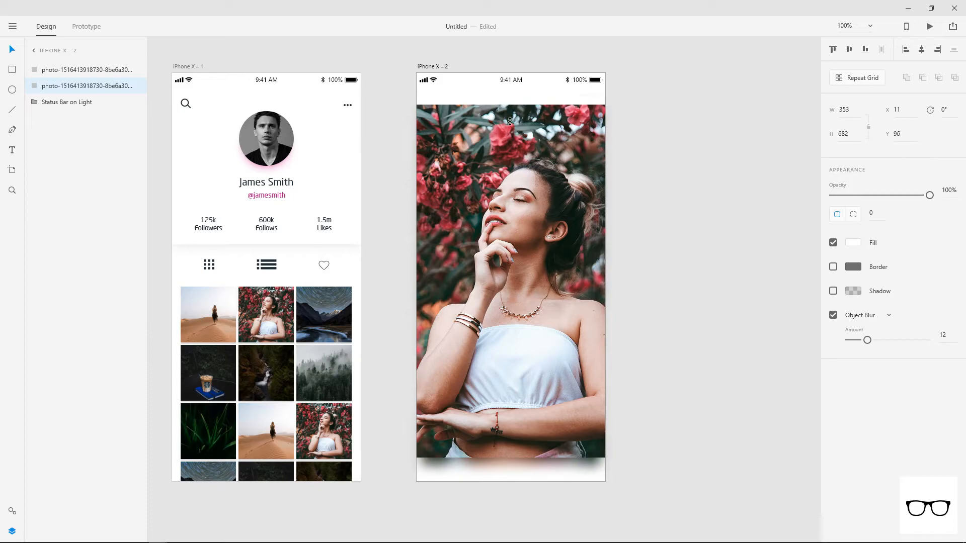
left_click_drag(867, 340, 875, 341)
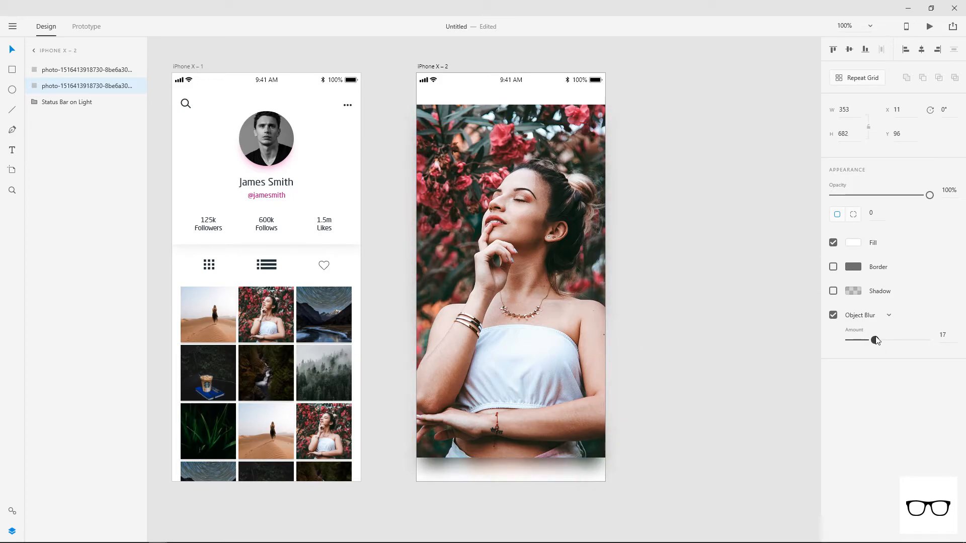
left_click_drag(490, 458, 491, 455)
left_click(629, 365)
Scale both flower photos together and stretch their tops up to the artboard's top edge.
left_click_drag(642, 493, 534, 416)
left_click_drag(543, 301, 542, 302)
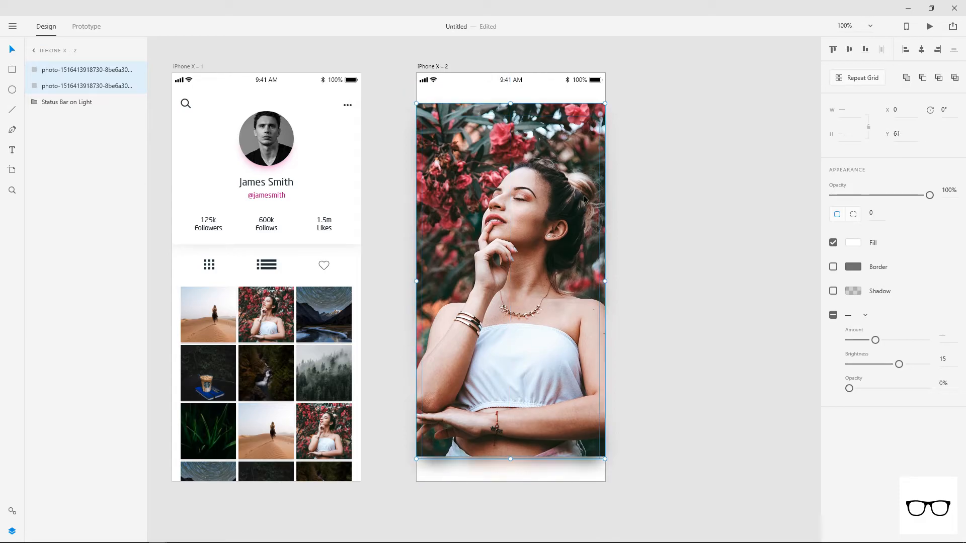
mouse_move(605, 102)
left_mouse_down()
mouse_move(591, 129)
mouse_move(607, 112)
left_mouse_up()
left_click_drag(510, 104, 511, 72)
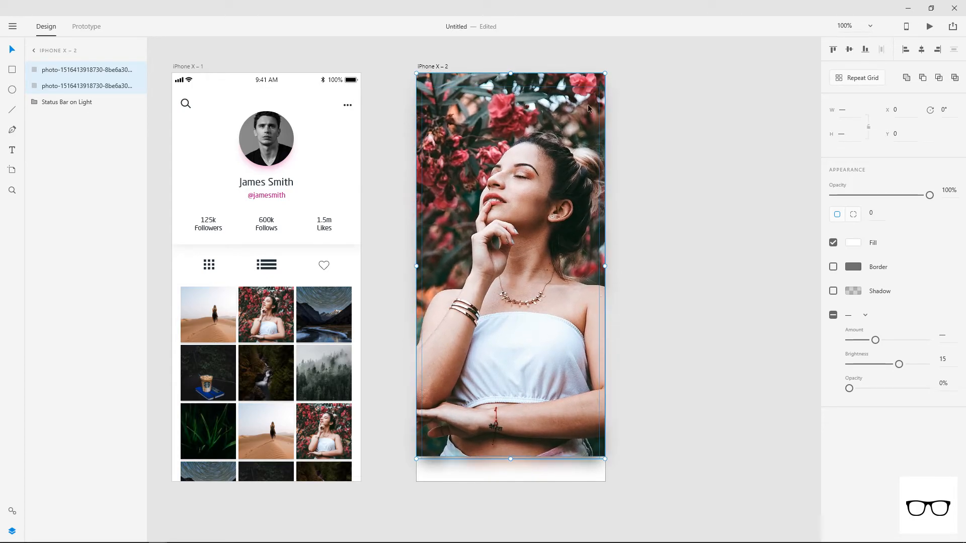
Draw a borderless rectangle below the flower photo and fill it with the desert image.
left_click(761, 303)
left_click_drag(756, 315, 729, 245)
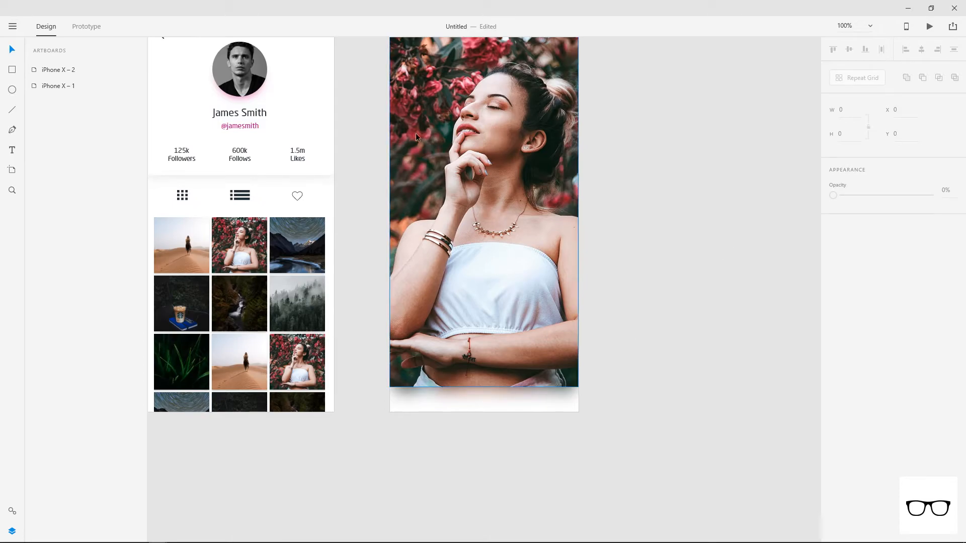
left_click(11, 70)
mouse_move(395, 405)
left_mouse_down()
mouse_move(584, 491)
mouse_move(573, 497)
mouse_move(517, 475)
left_mouse_up()
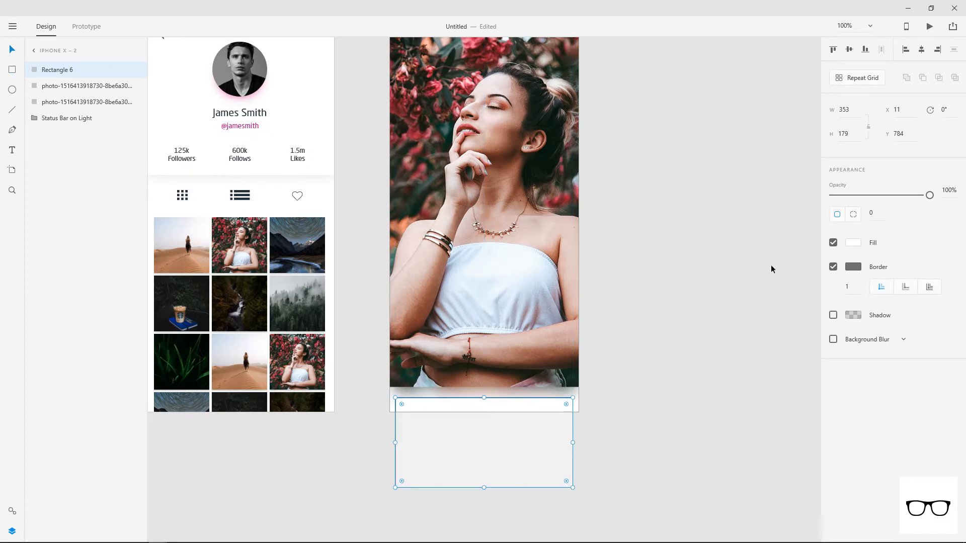
left_click(833, 267)
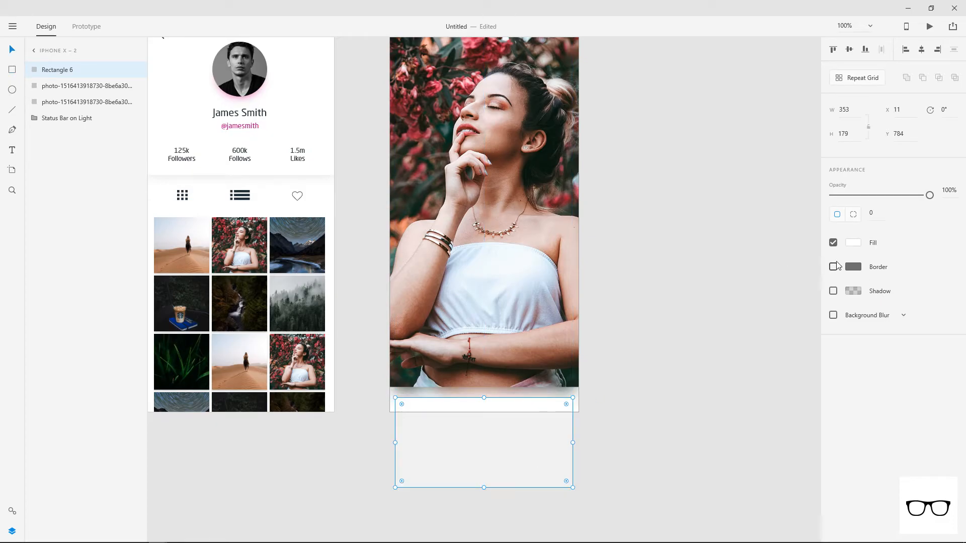
left_click_drag(495, 478, 461, 454)
key("ctrl+z")
left_click_drag(524, 379, 518, 403)
left_click(670, 348)
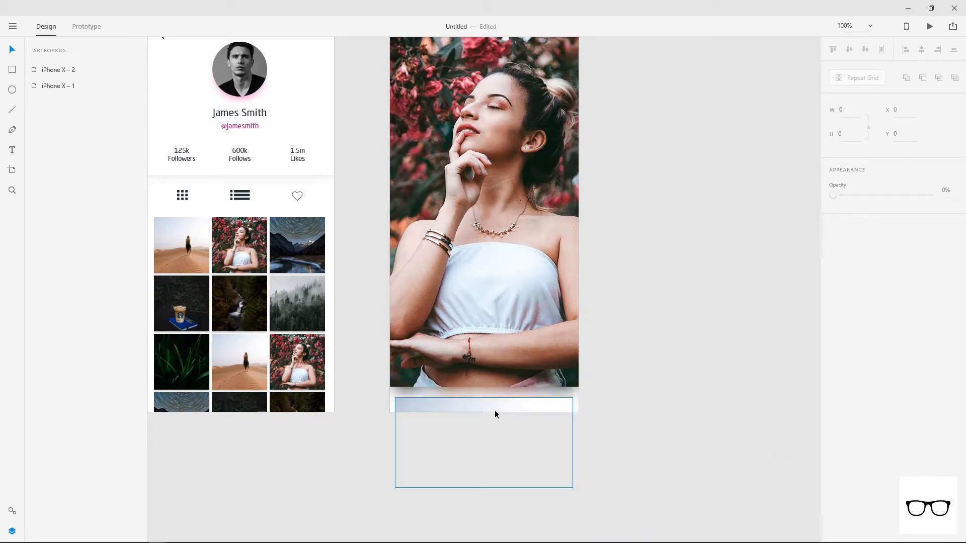
left_click(514, 402)
Duplicate the desert photo with Ctrl+D and resize the copy to 323×149.
key("ctrl+d")
left_click_drag(539, 403, 616, 402)
left_click_drag(609, 409, 566, 424)
key("ctrl+z")
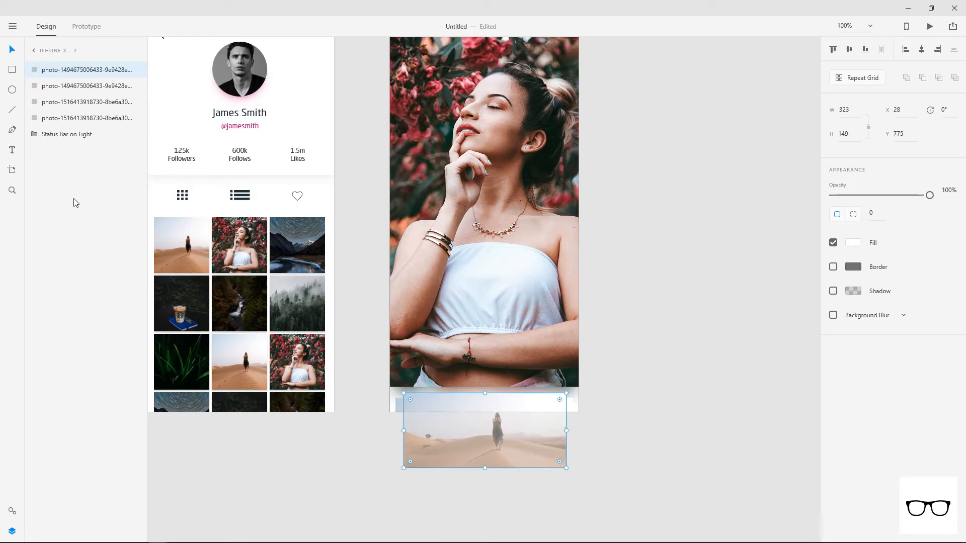
left_click_drag(61, 70, 59, 98)
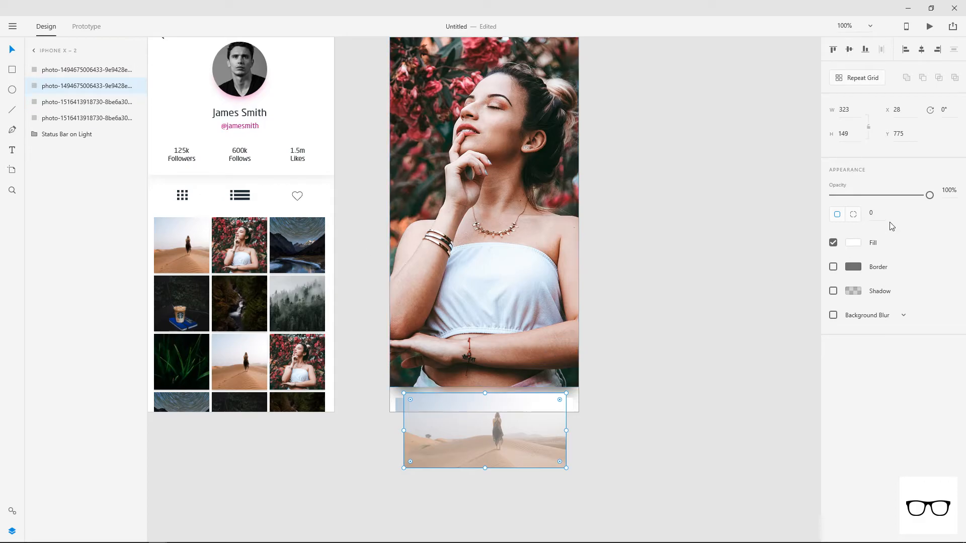
Give the desert copy Object Blur 4 and move it lower in the layer stack.
left_click(833, 315)
left_click(855, 315)
left_click(848, 352)
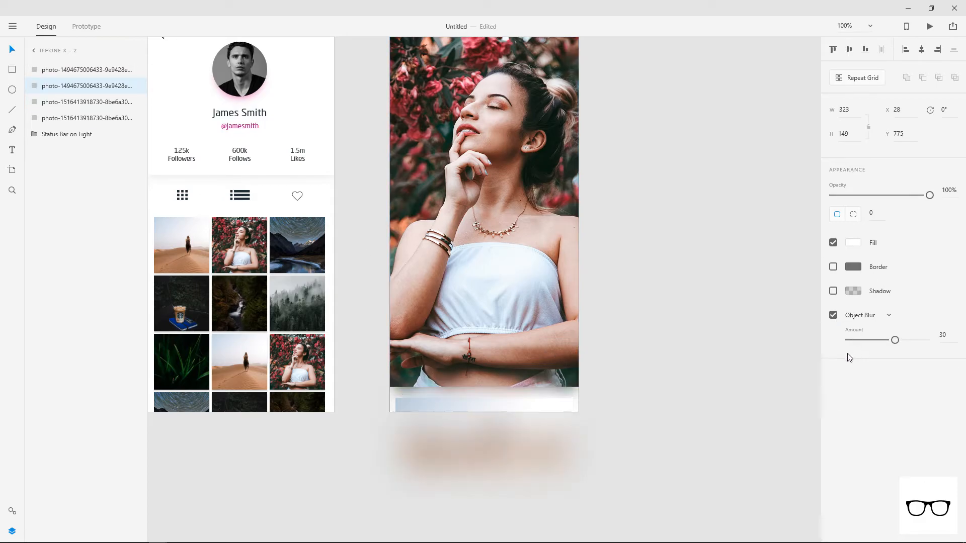
left_click_drag(893, 339, 852, 354)
left_click_drag(78, 86, 73, 129)
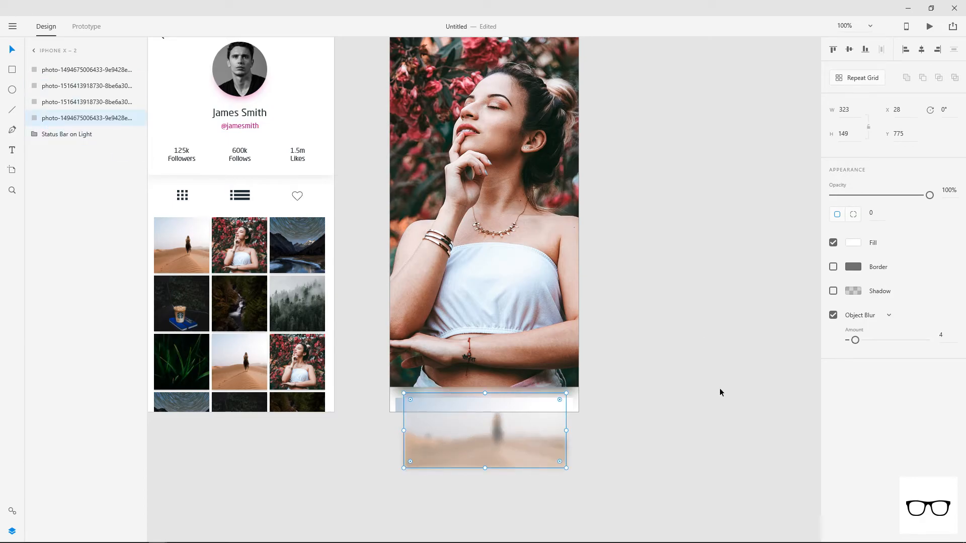
Move both desert photos up 10 px and reorder their layers so the blurred copy sits beneath.
left_click(719, 389)
left_click(516, 405)
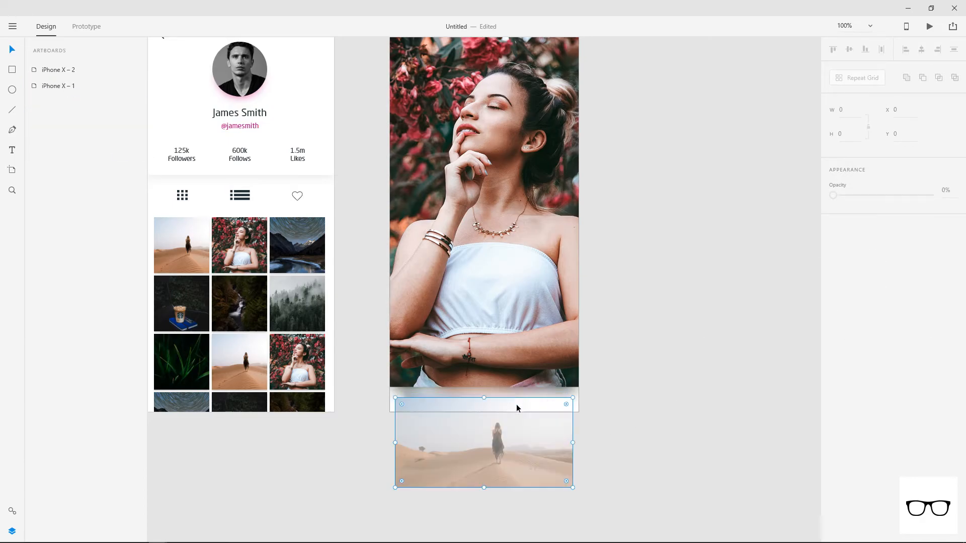
left_click(488, 390)
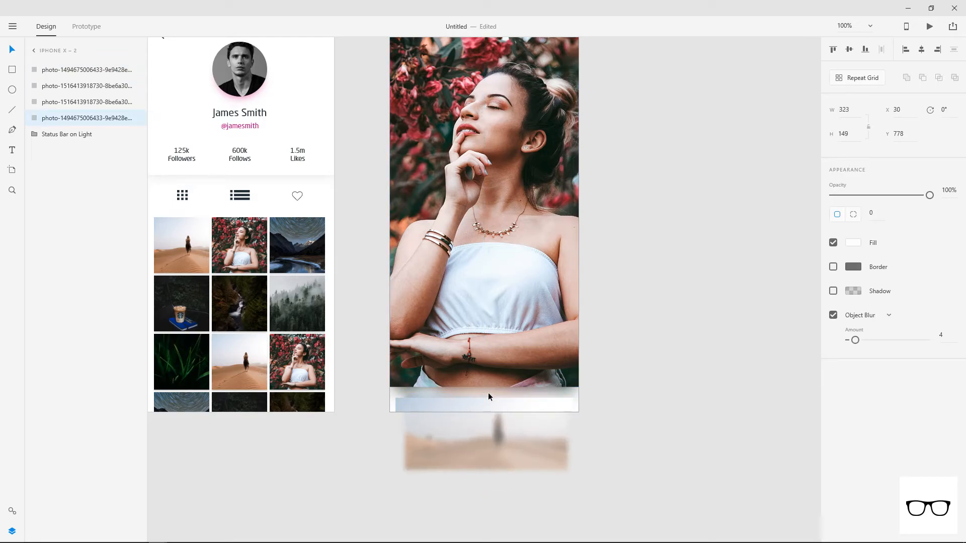
left_click(659, 389)
left_click(508, 408)
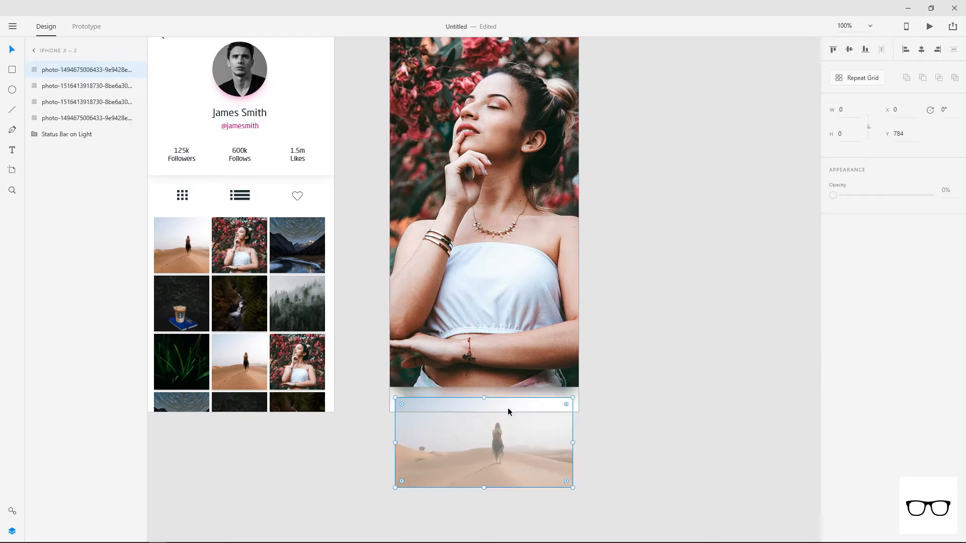
left_click(511, 406, "shift")
left_click_drag(510, 404, 511, 410)
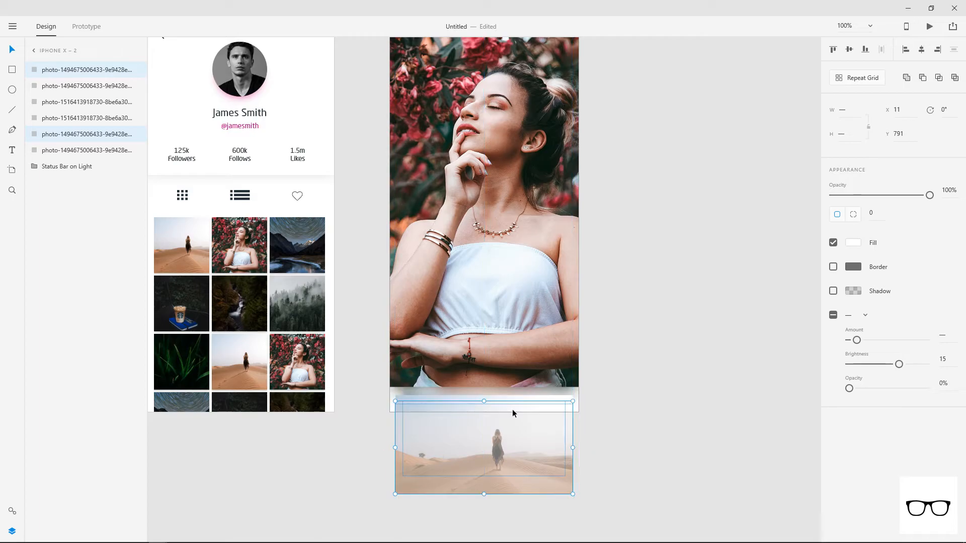
left_click_drag(76, 70, 76, 86)
left_click(655, 432)
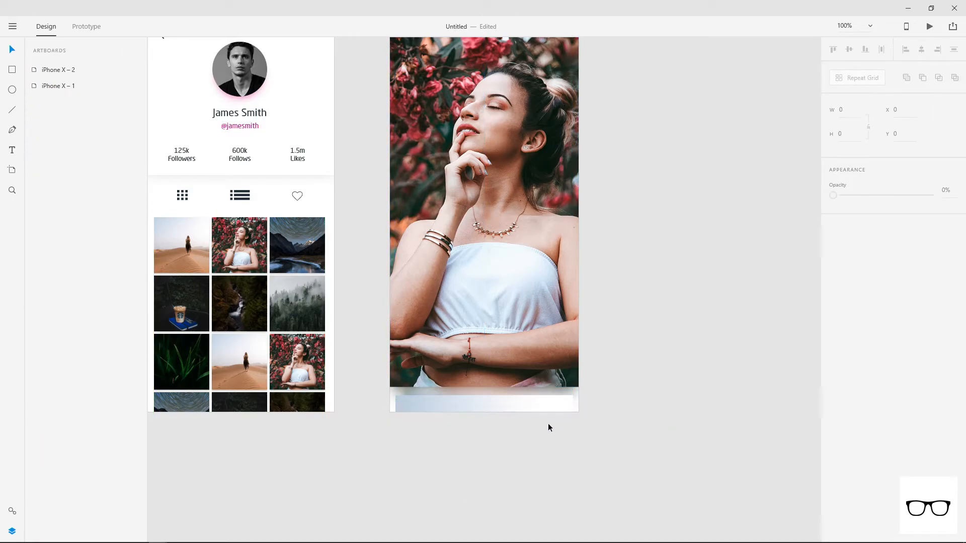
left_click_drag(547, 427, 519, 405)
left_click_drag(62, 134, 58, 93)
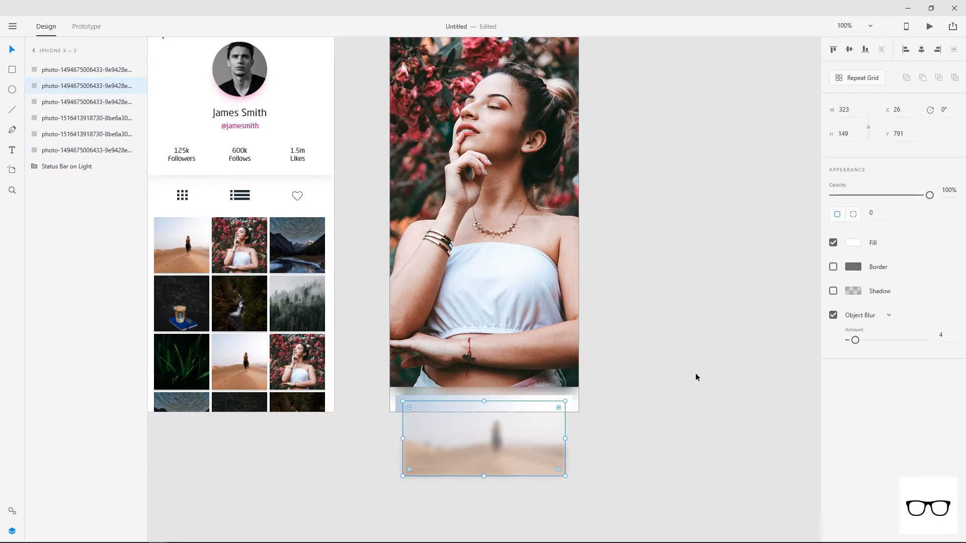
left_click(693, 373)
Set the blurred desert copy's fill to #000000 and its opacity to 48%.
left_click(506, 404)
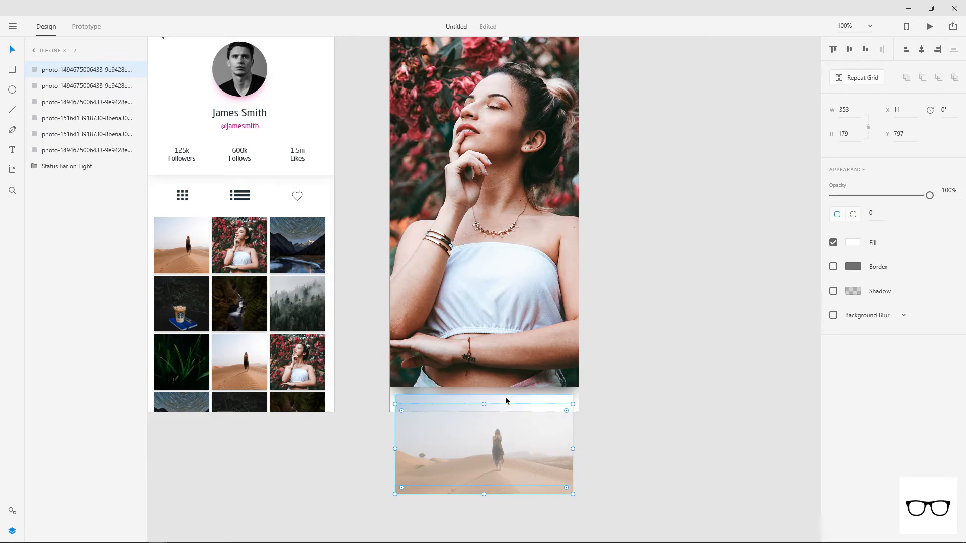
left_click(852, 243)
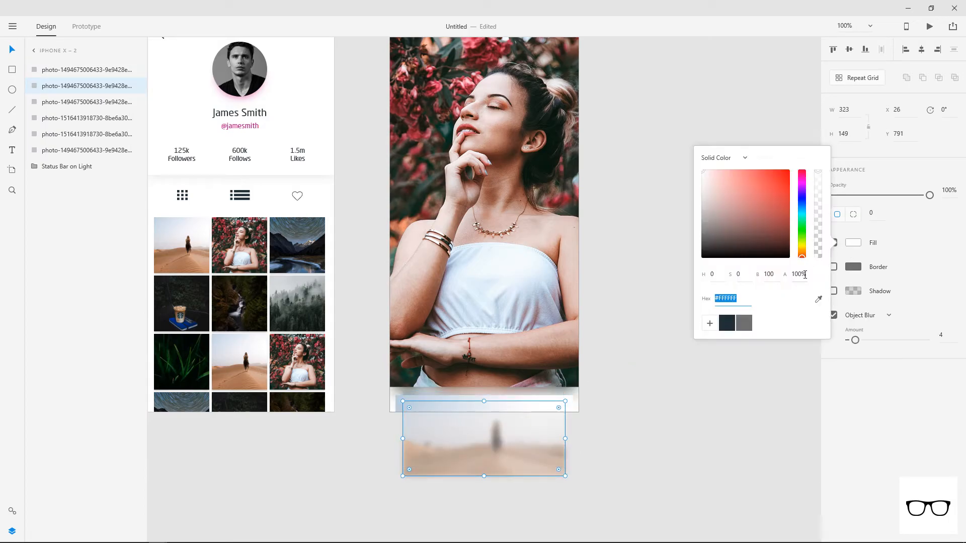
left_click_drag(730, 254, 701, 257)
left_click(962, 381)
left_click_drag(929, 195, 879, 195)
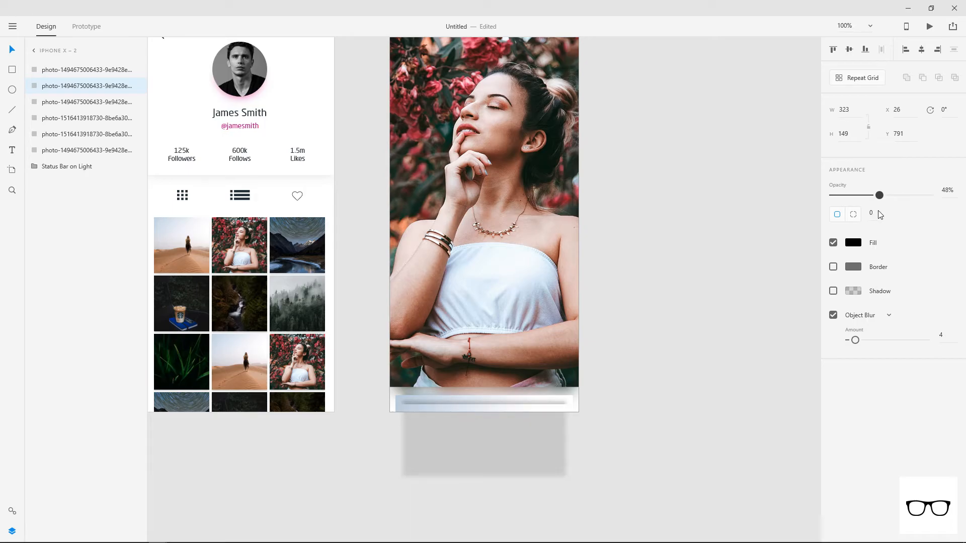
left_click(707, 432)
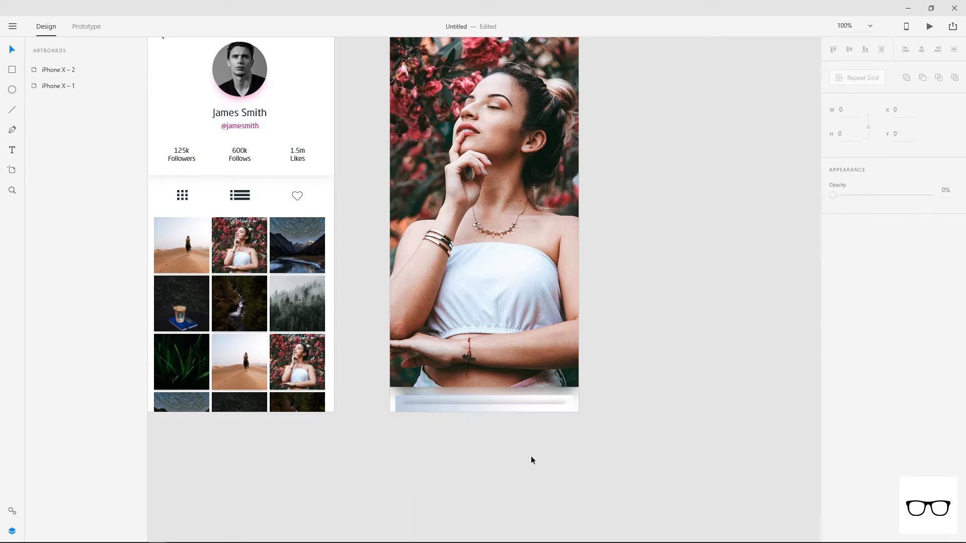
left_click(482, 413)
Drop the star-trail image onto the desert photo and set its opacity to 20%.
left_click_drag(944, 254, 506, 439)
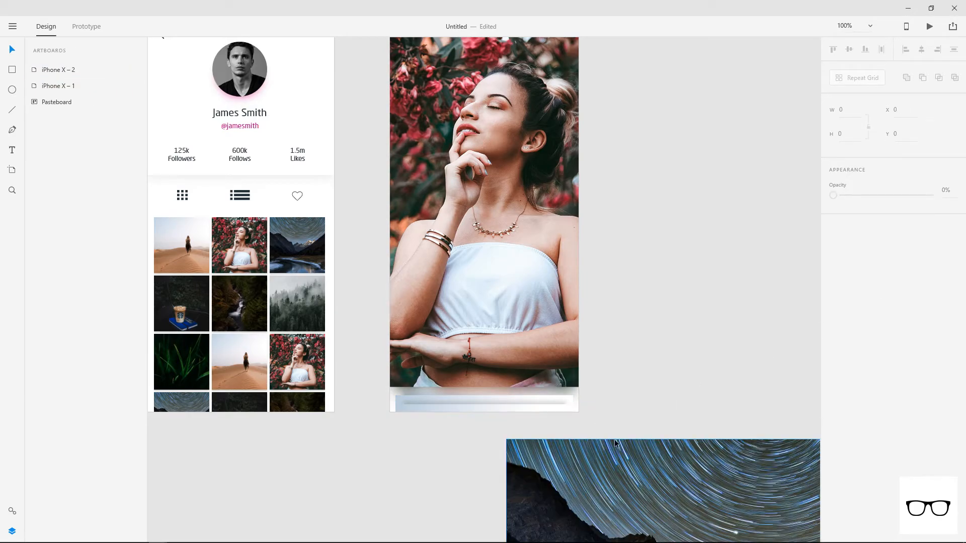
key("ctrl+z")
left_click_drag(822, 294, 445, 409)
left_click(664, 377)
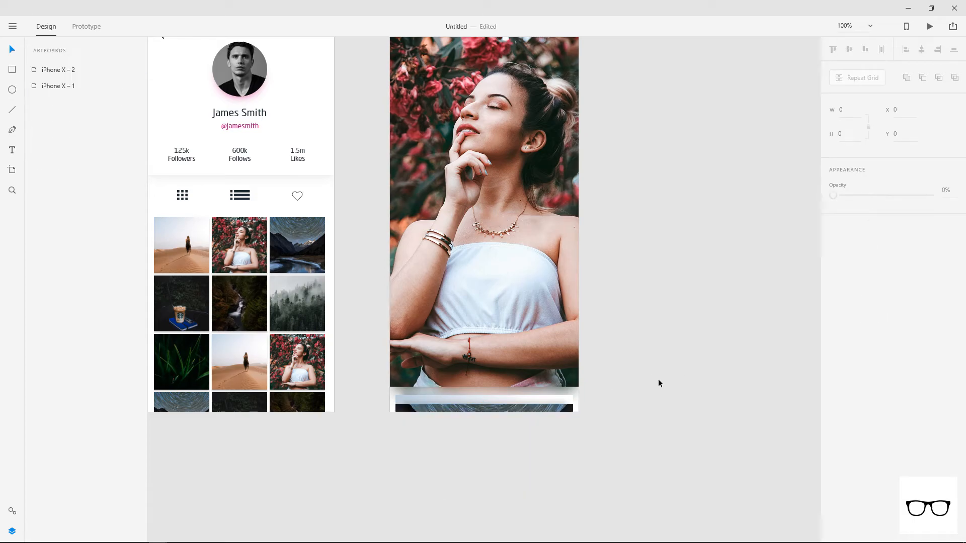
left_click(496, 409)
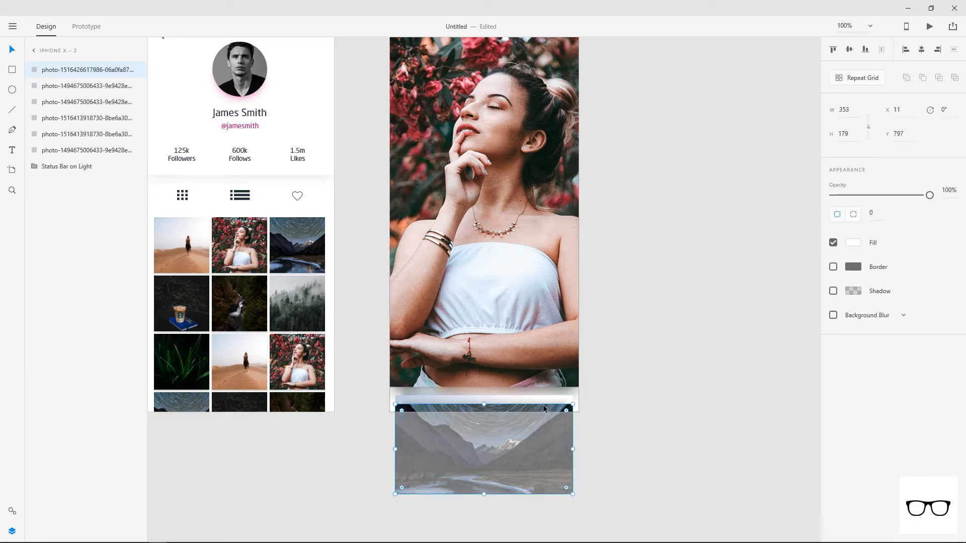
left_click_drag(929, 195, 870, 212)
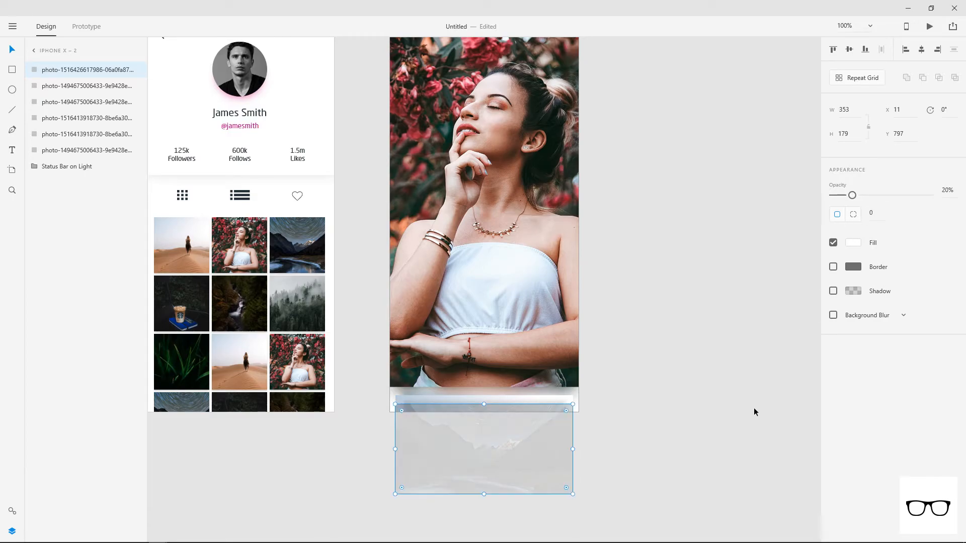
left_click(690, 473)
Resize the two stacked bottom photos together from a corner.
left_click(480, 405)
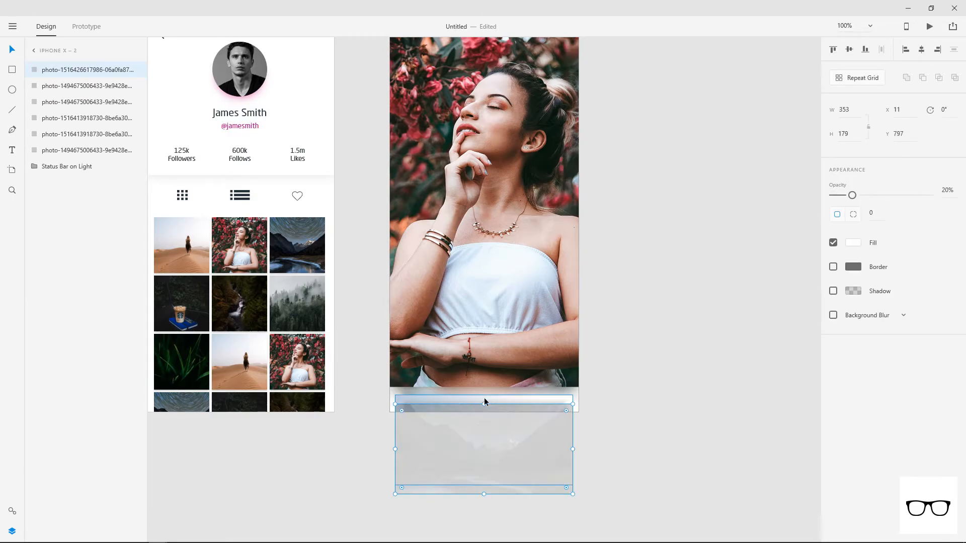
left_click(556, 395, "shift")
left_click_drag(571, 401, 549, 408)
Move the four blurred photos lower and lengthen the flower portrait to 767.57 tall.
left_click(642, 382)
left_click_drag(656, 315, 657, 357)
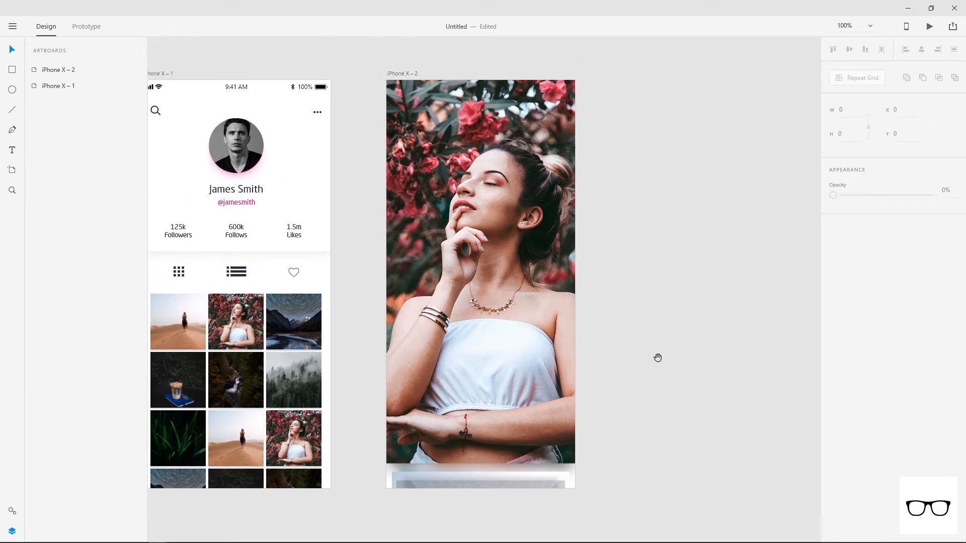
left_click(529, 458)
left_click_drag(604, 472, 472, 517)
mouse_move(495, 479)
left_mouse_down()
mouse_move(495, 487)
mouse_move(493, 229)
mouse_move(508, 480)
left_mouse_up()
left_click(604, 456)
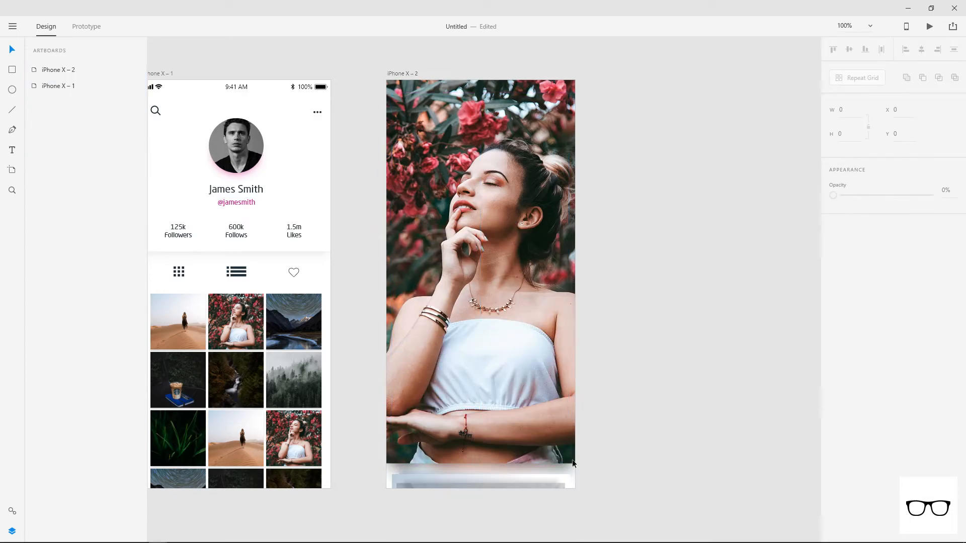
left_click(505, 460)
left_click_drag(480, 465, 480, 467)
left_click(648, 410)
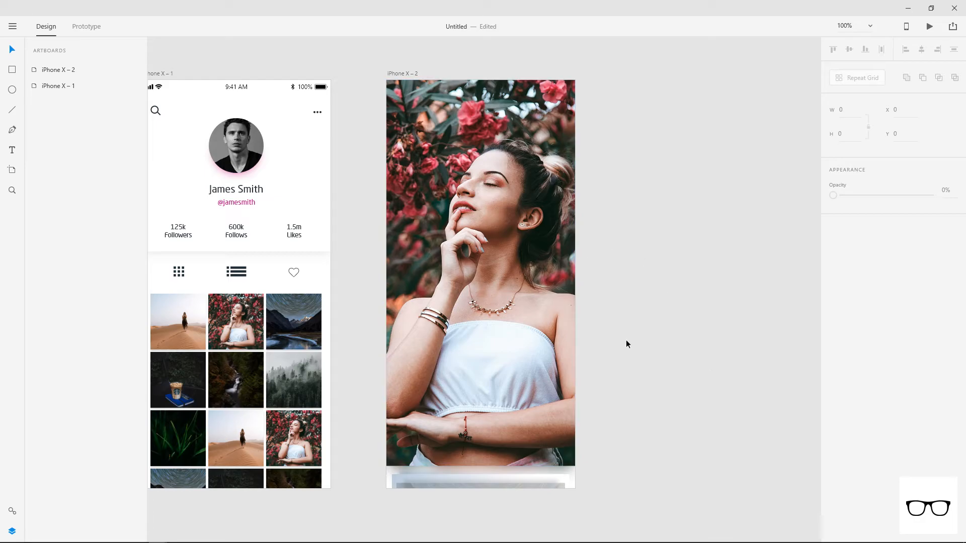
Move Status Bar on Light to the top of the layers and delete it from iPhone X – 2.
left_click_drag(611, 124, 355, 541)
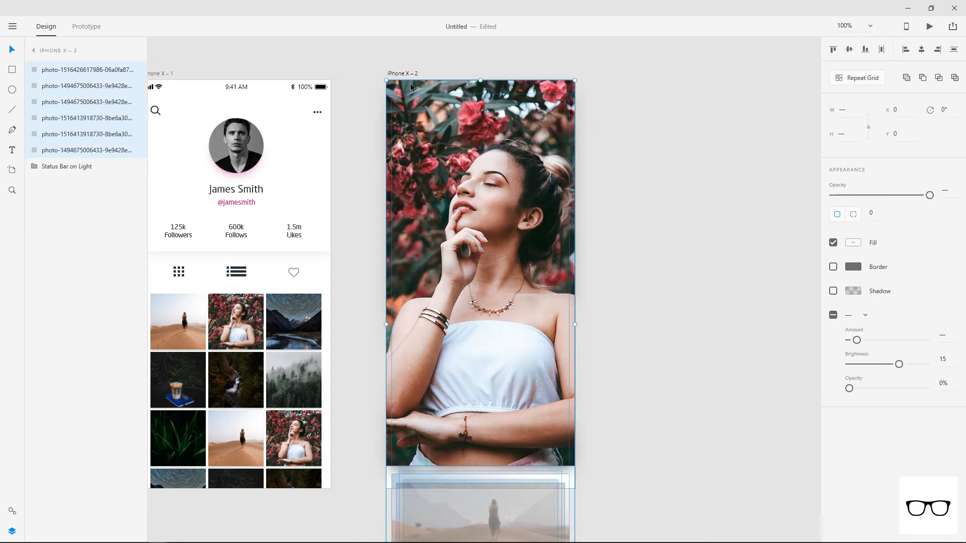
left_click_drag(71, 167, 65, 68)
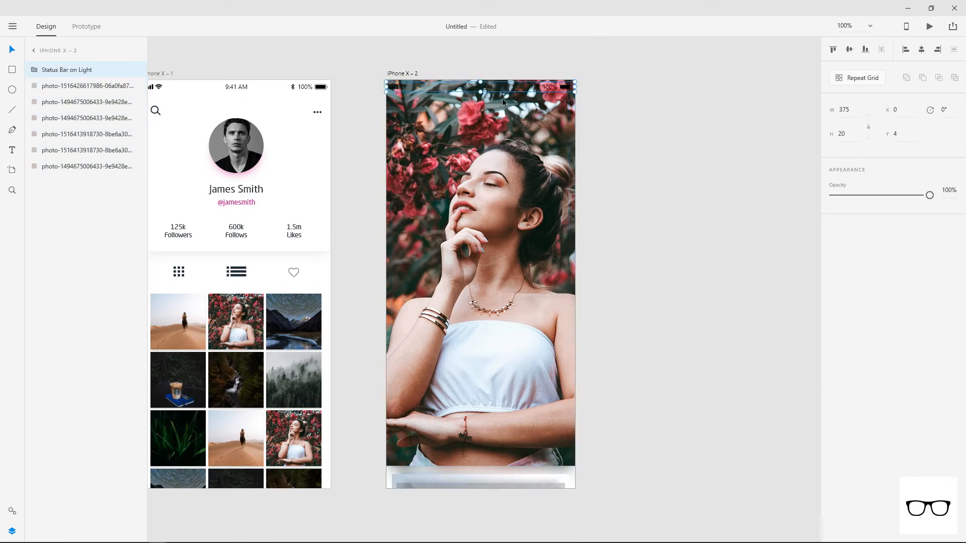
double_click(486, 90)
left_click(393, 89)
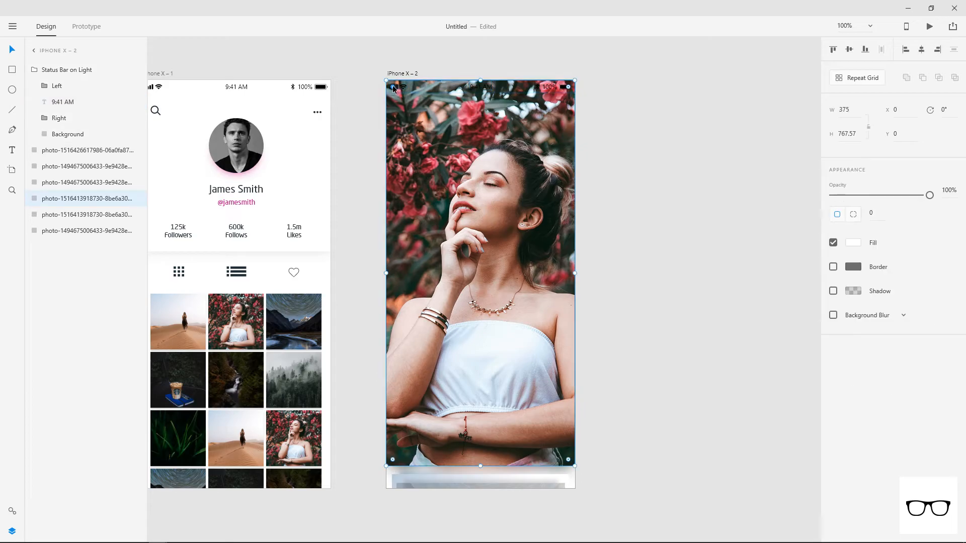
left_click(401, 89)
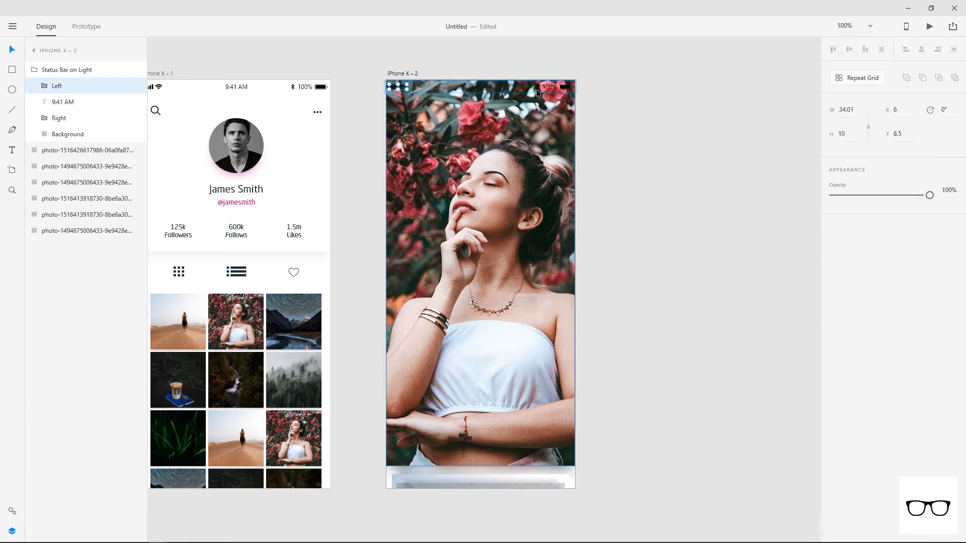
left_click(482, 87, "shift")
left_click(551, 87, "shift")
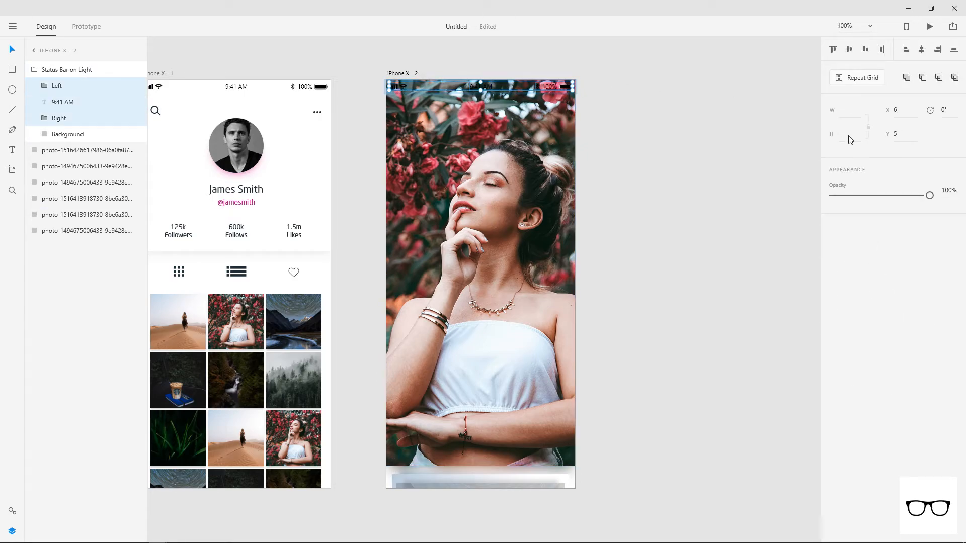
double_click(556, 86)
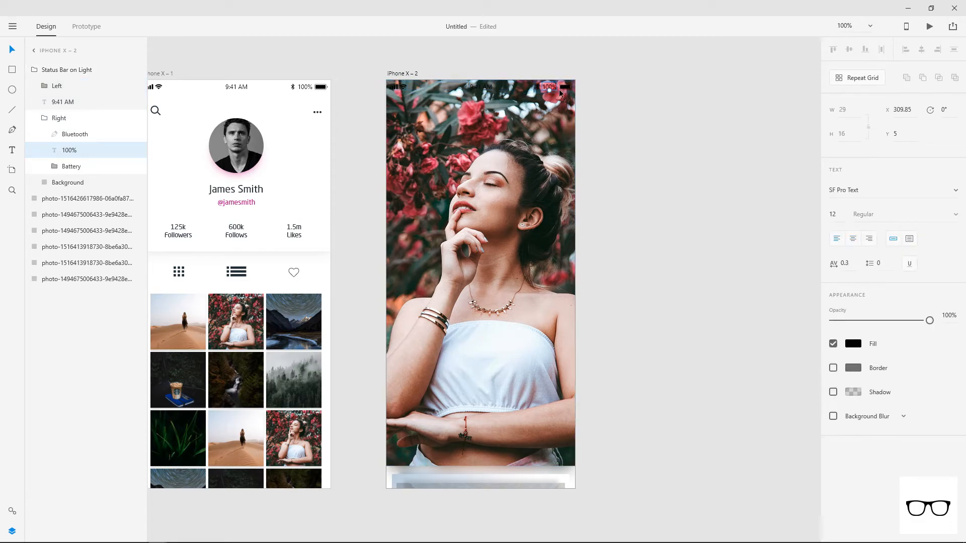
left_click(594, 74)
left_click(548, 88)
key("Delete")
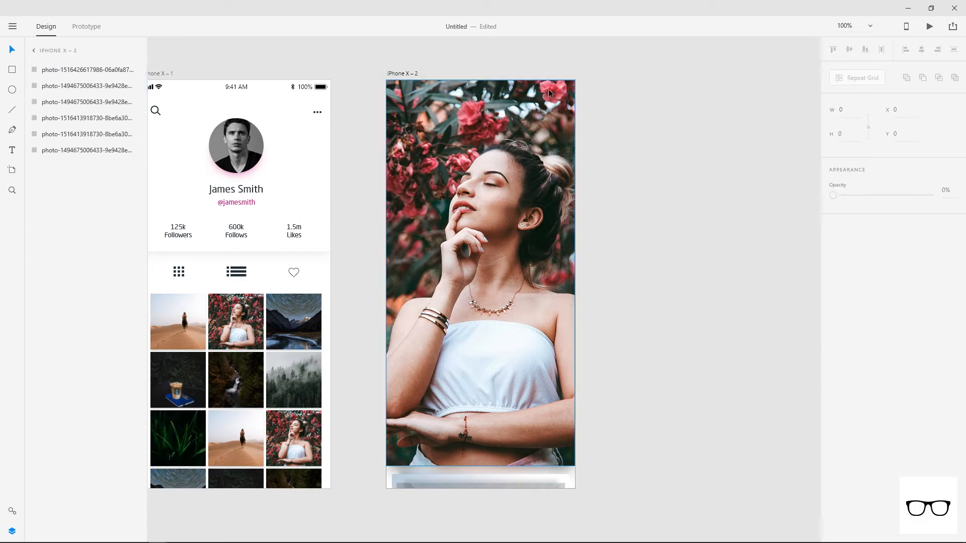
Copy Status Bar on Dark from the UI Elements file and paste it atop iPhone X – 2 at Y 7.
mouse_move(158, 537)
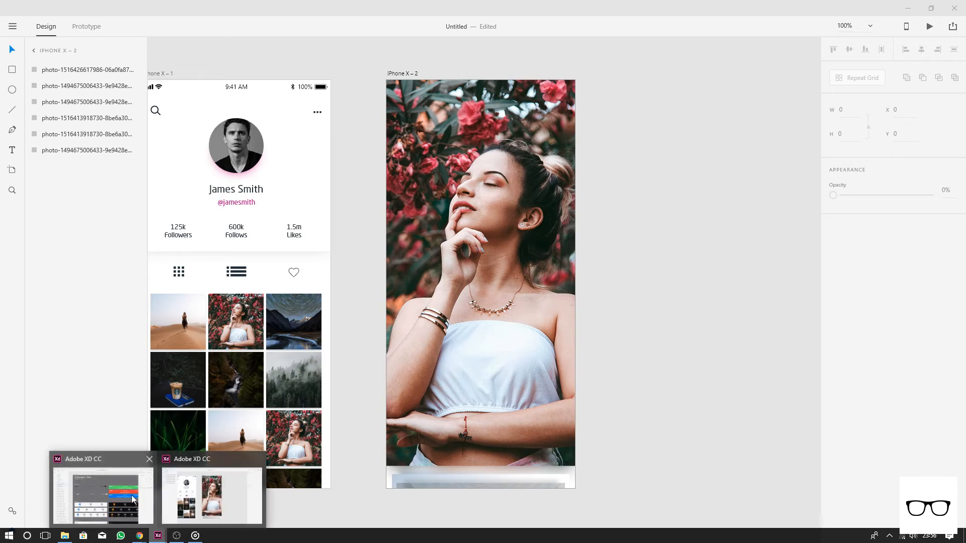
left_click(60, 500)
left_click(248, 255)
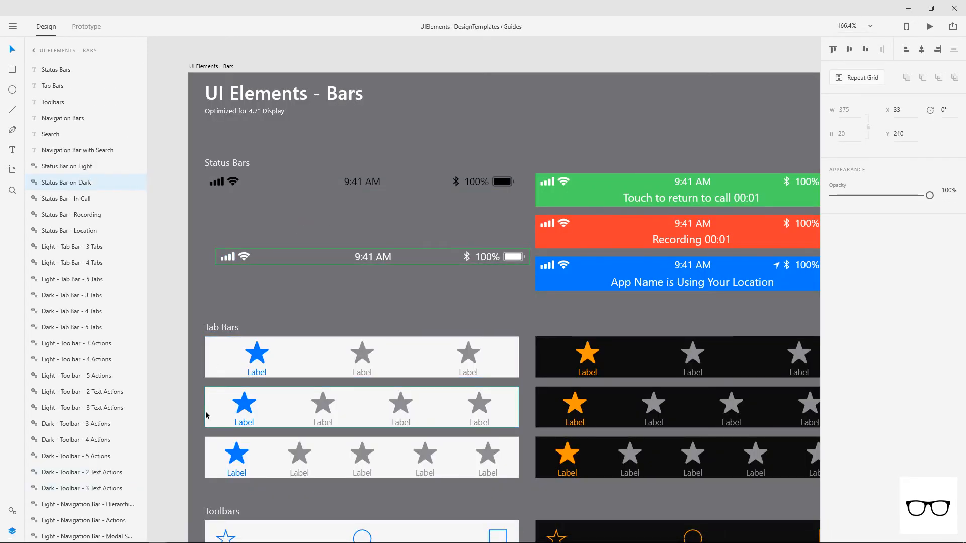
mouse_move(158, 536)
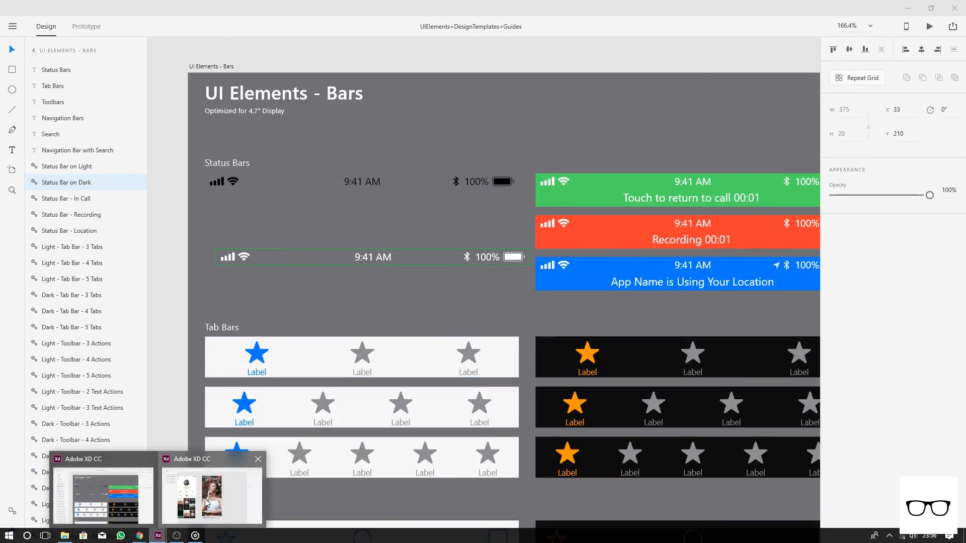
left_click(207, 503)
key("ctrl+v")
left_click_drag(422, 192, 405, 92)
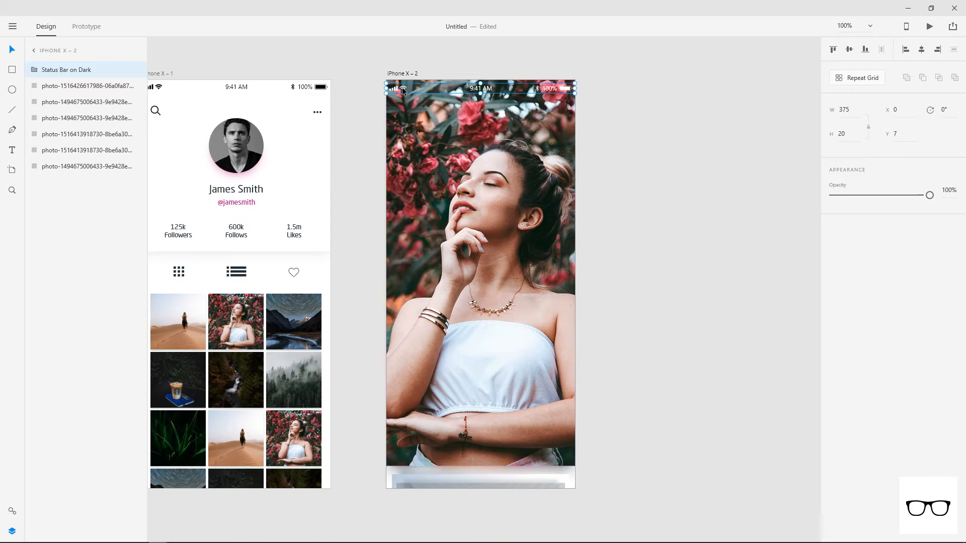
Select and copy both profile avatar layers on iPhone X – 1.
left_click(352, 116)
scroll(398, 115, "left", 3)
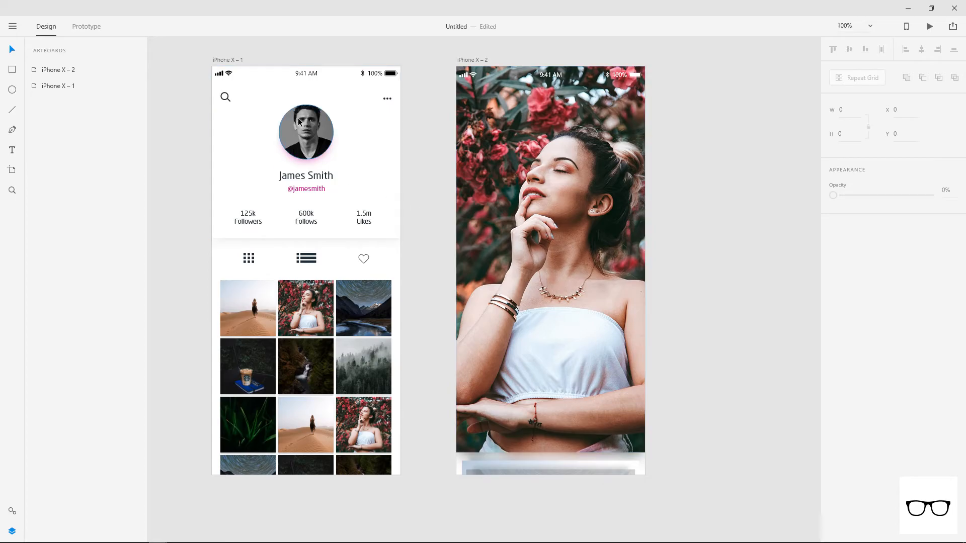
left_click(311, 153)
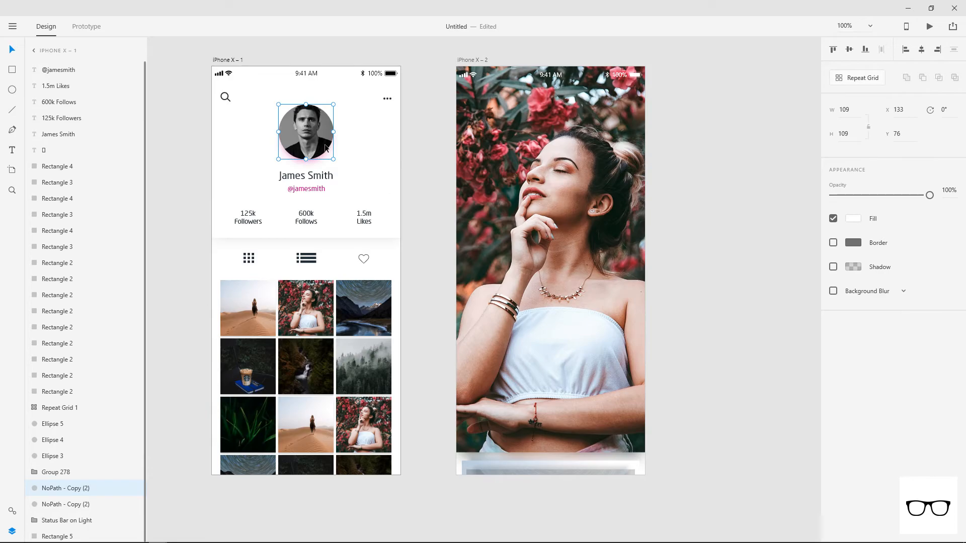
left_click(73, 502, "shift")
key("ctrl+c")
key("Escape")
key("ctrl+v")
key("ctrl+z")
Paste the small avatar at the flower photo's top-left and drag the profile name across.
left_click(504, 158)
key("ctrl+v")
left_click_drag(537, 156, 483, 115)
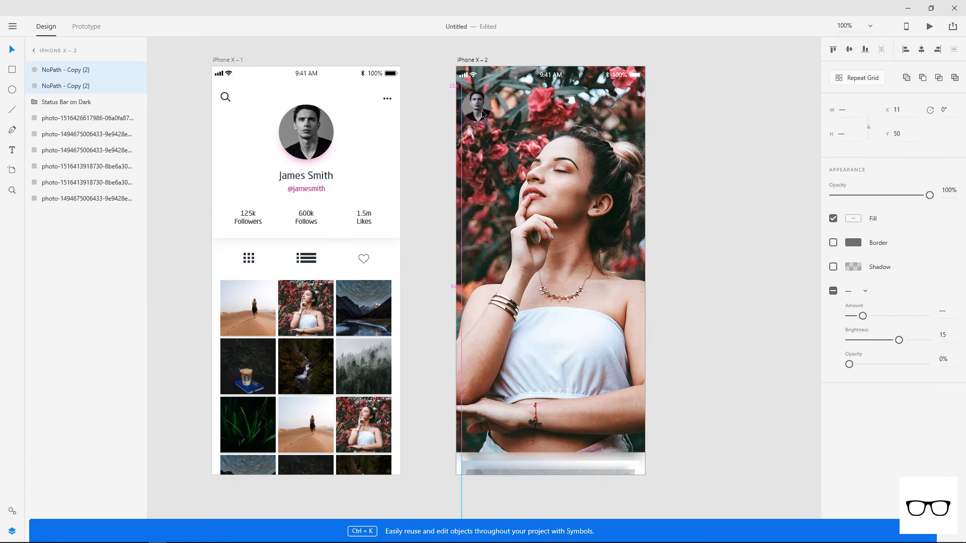
left_click_drag(306, 176, 539, 99)
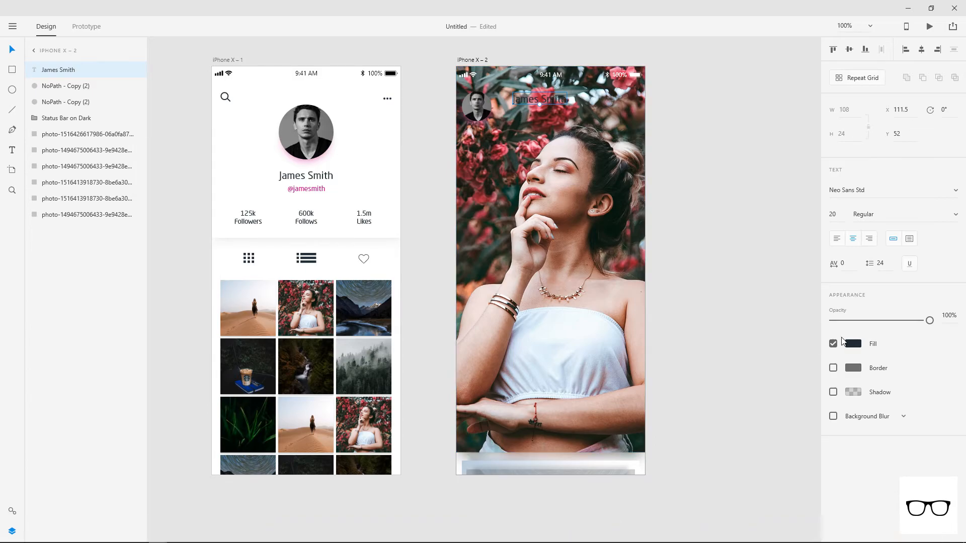
Turn the profile name white and copy the handle text over, also filled #FFFFFF.
left_click(852, 344)
left_click_drag(735, 287, 697, 260)
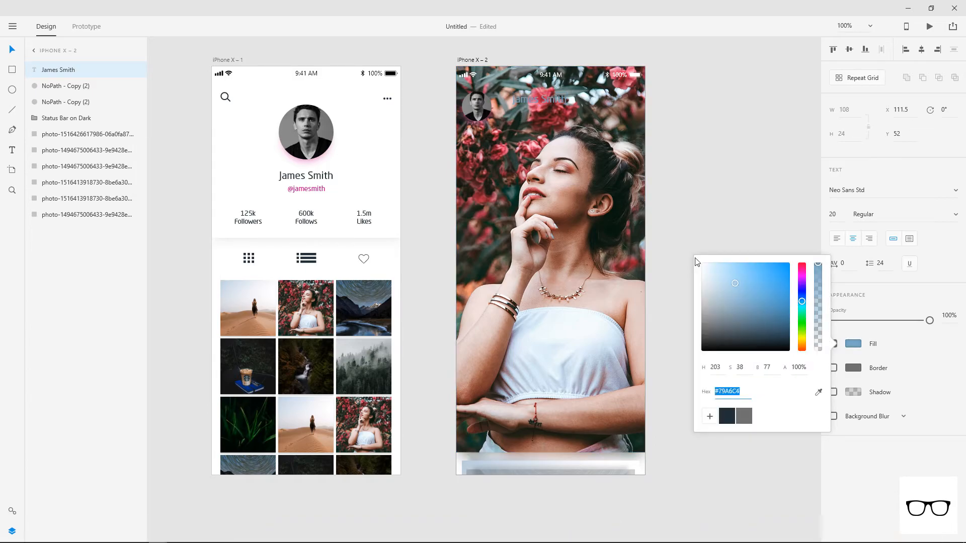
left_click(299, 191)
left_click_drag(298, 192, 543, 119)
double_click(543, 118)
left_click(850, 347)
left_click_drag(743, 293, 698, 134)
Tuck the handle under the name beside the avatar and copy the heart icon to the top-right.
left_click(535, 121)
left_click_drag(534, 121, 518, 106)
left_click(529, 103, "shift")
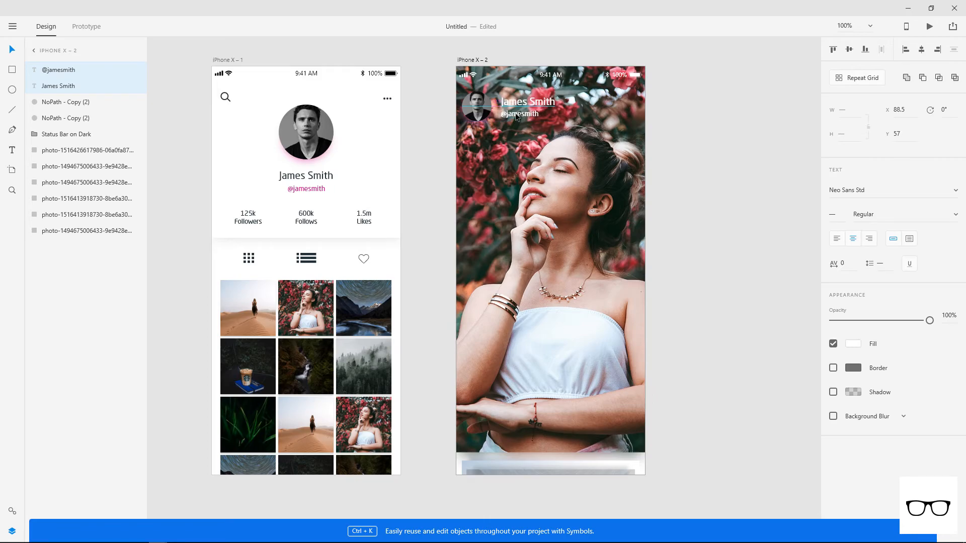
left_click_drag(364, 259, 625, 104)
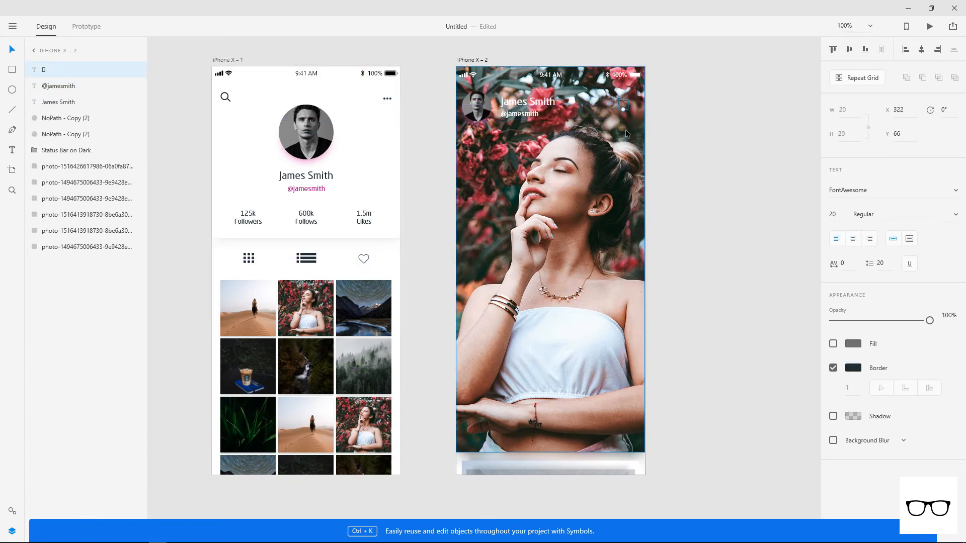
Give the heart a white border, move it to the photo's bottom centre, and draw an 88×88 circle over it.
left_click(852, 372)
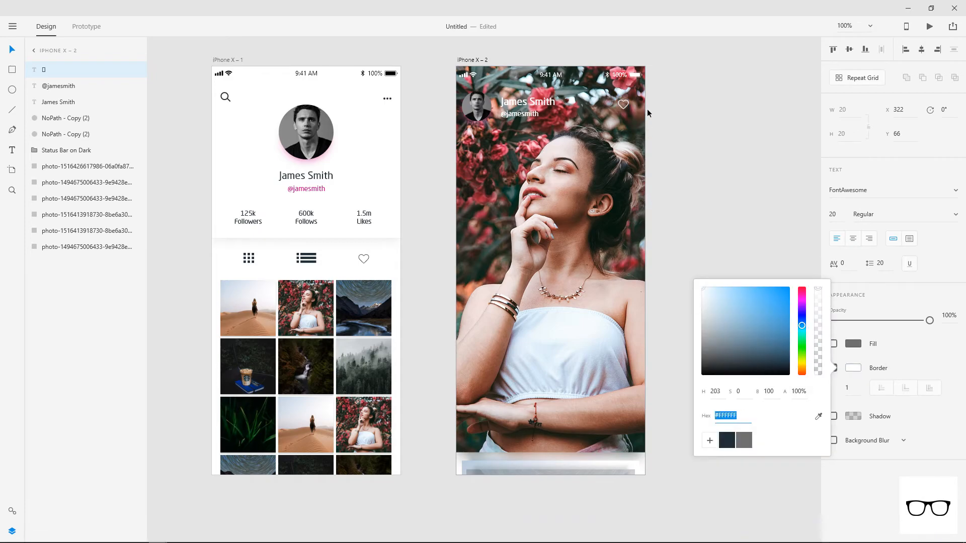
left_click(704, 104)
left_click(623, 106)
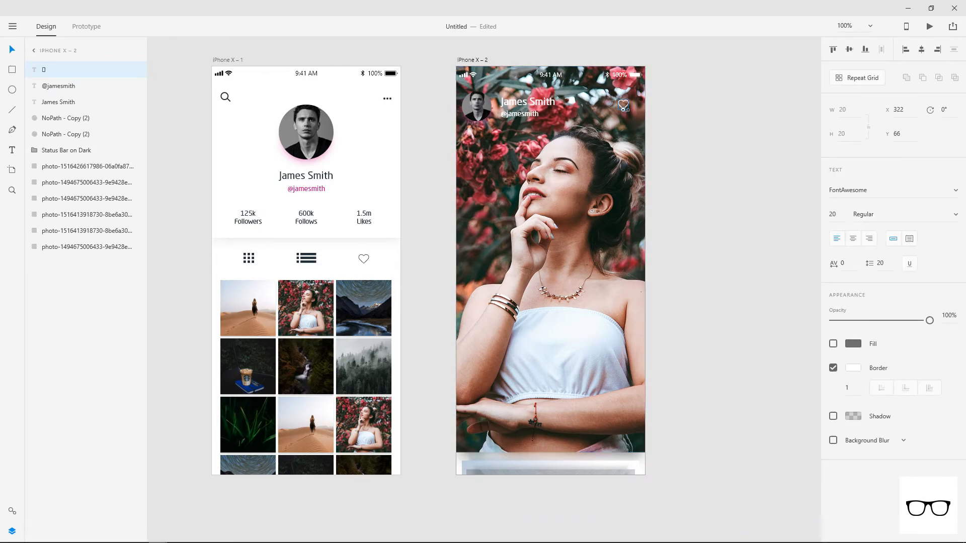
left_click_drag(630, 112, 561, 434)
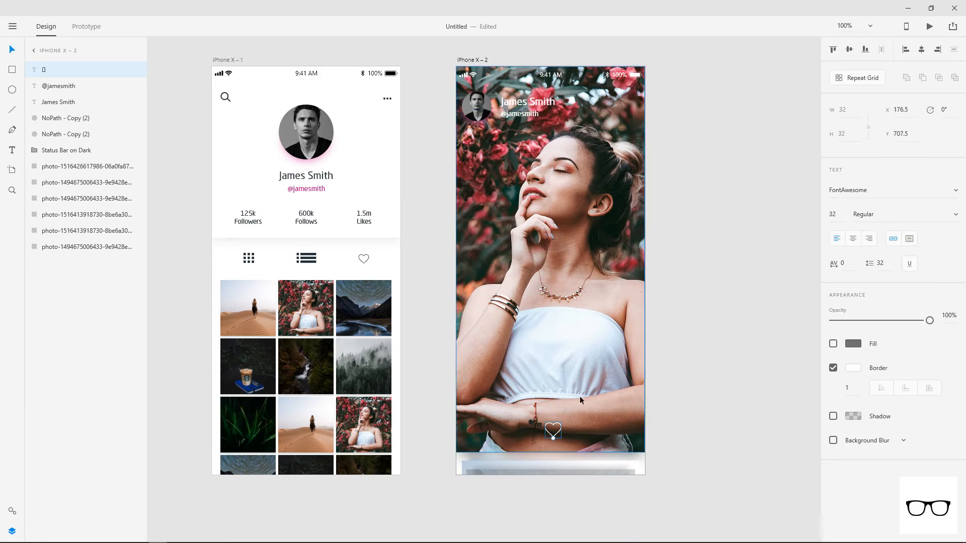
left_click(13, 90)
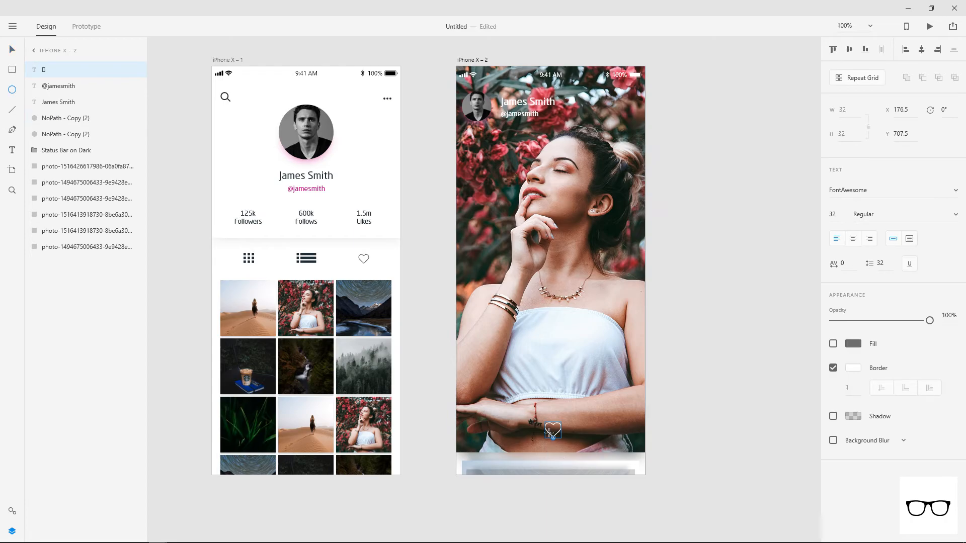
left_click_drag(553, 431, 576, 452)
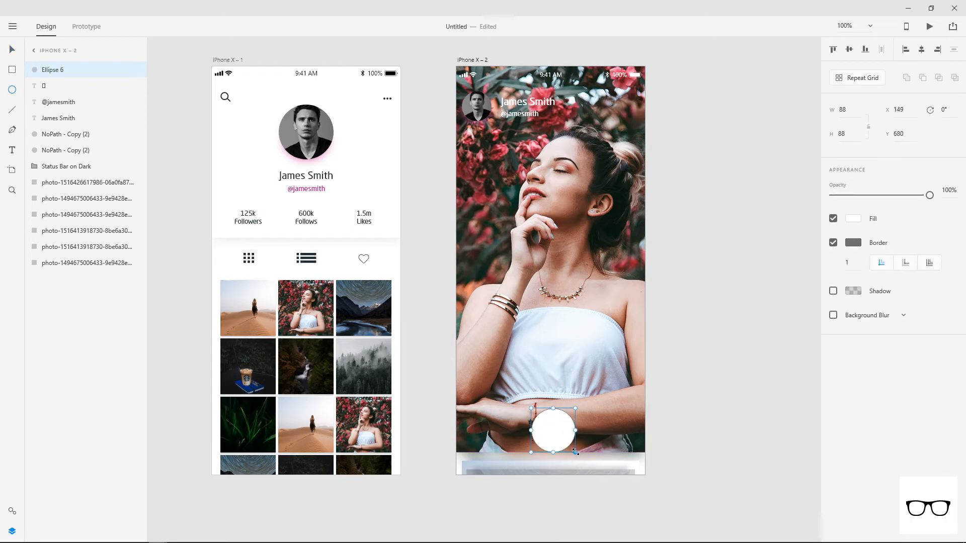
Put the heart above Ellipse 6 and make the circle borderless with the photo's red #C83D59 fill.
left_click_drag(46, 89, 46, 65)
left_click(49, 86)
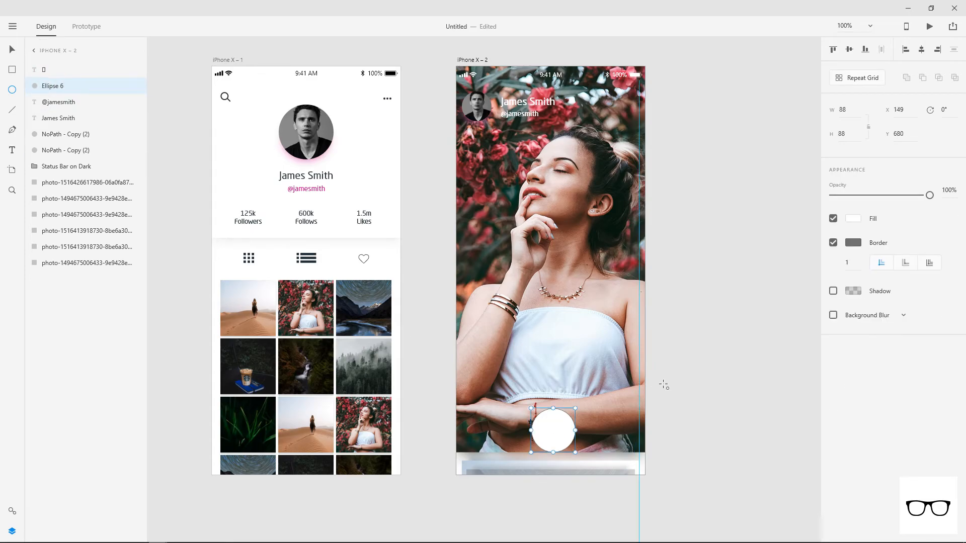
left_click(833, 243)
left_click(853, 218)
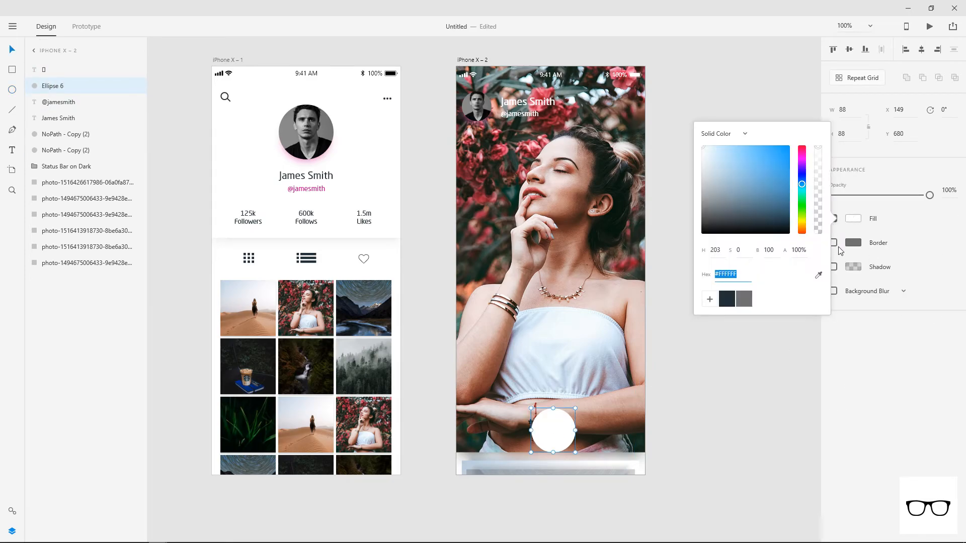
left_click(817, 275)
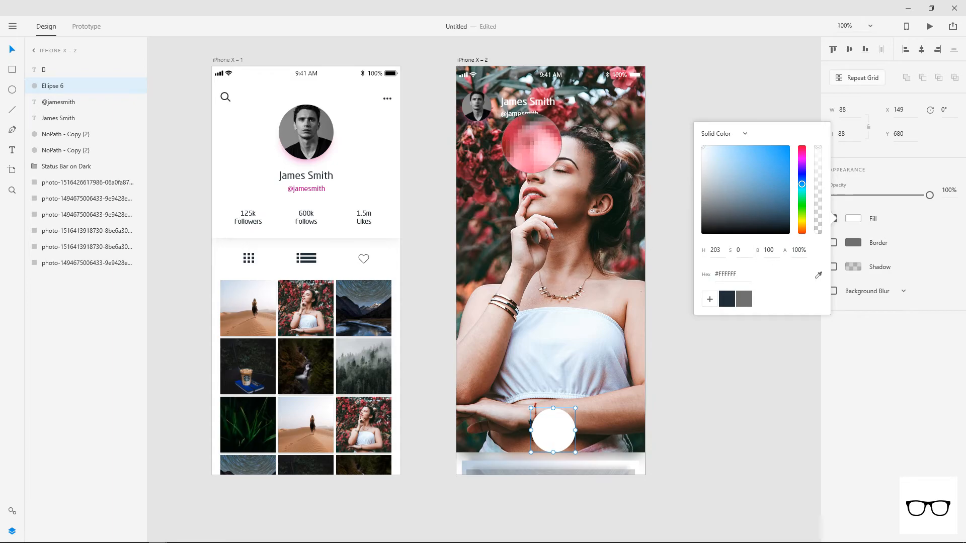
left_click(531, 150)
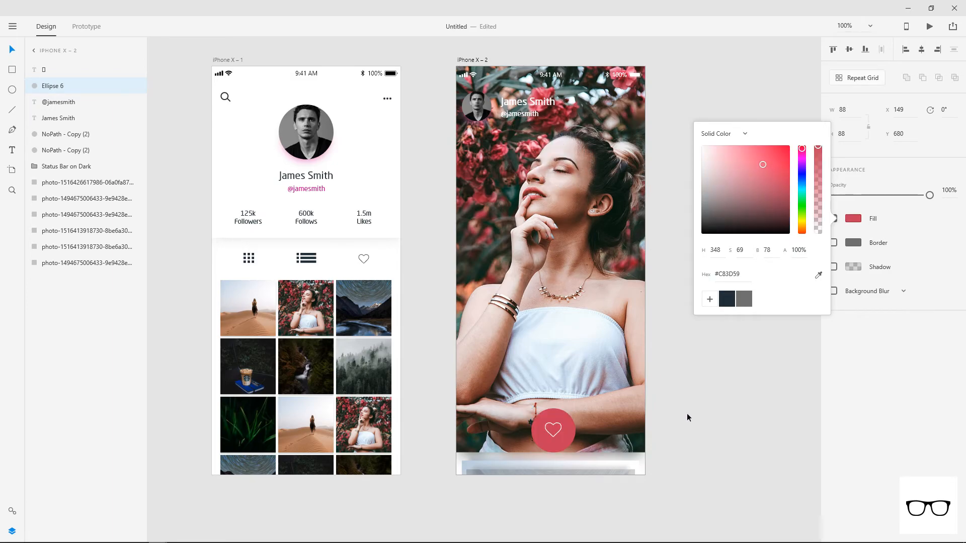
left_click(734, 421)
Nudge the white heart icon down to sit centred inside the 72×72 red circle.
left_click(554, 434)
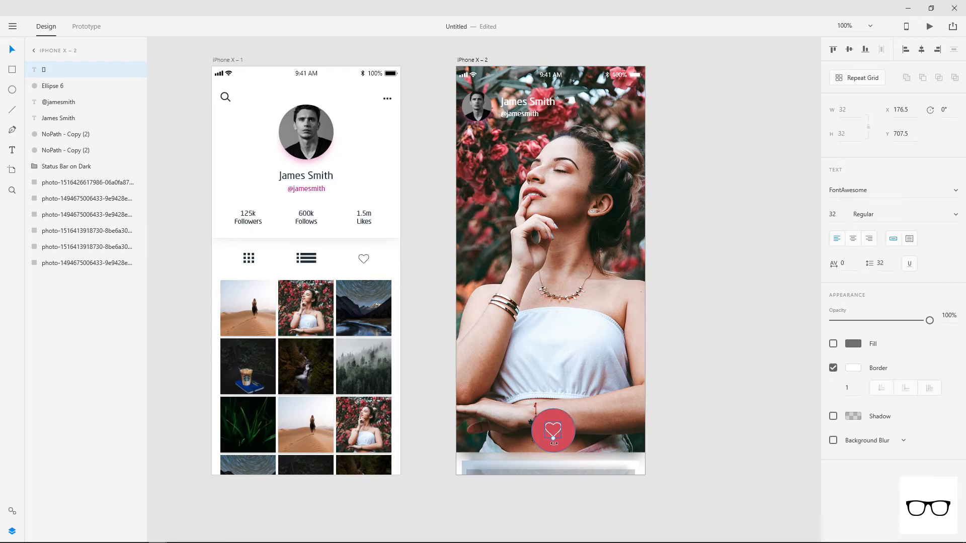
left_click(566, 418, "shift")
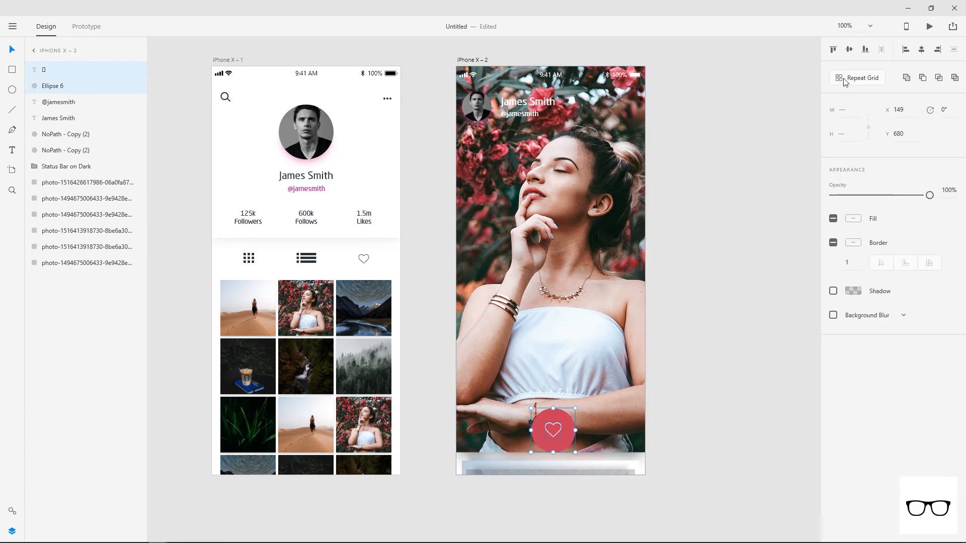
left_click(789, 256)
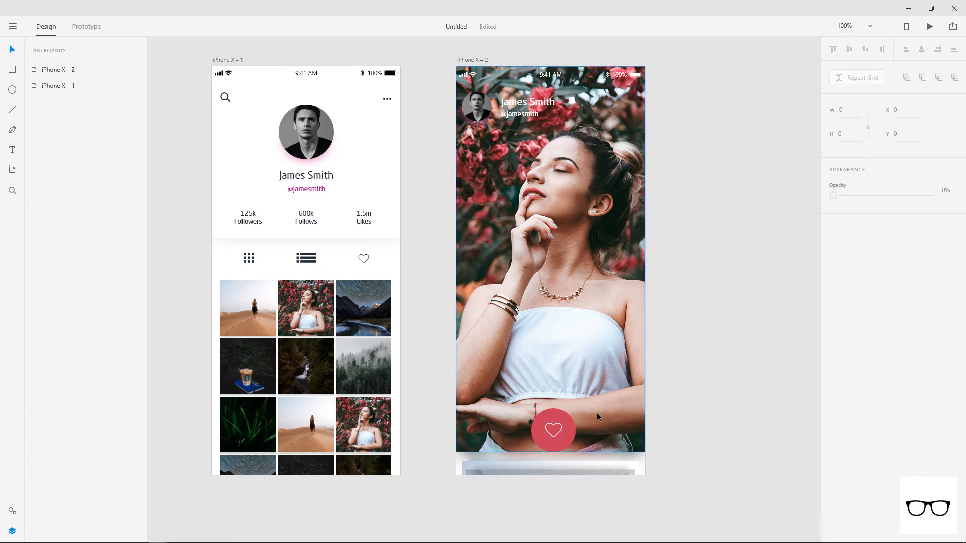
left_click(554, 439)
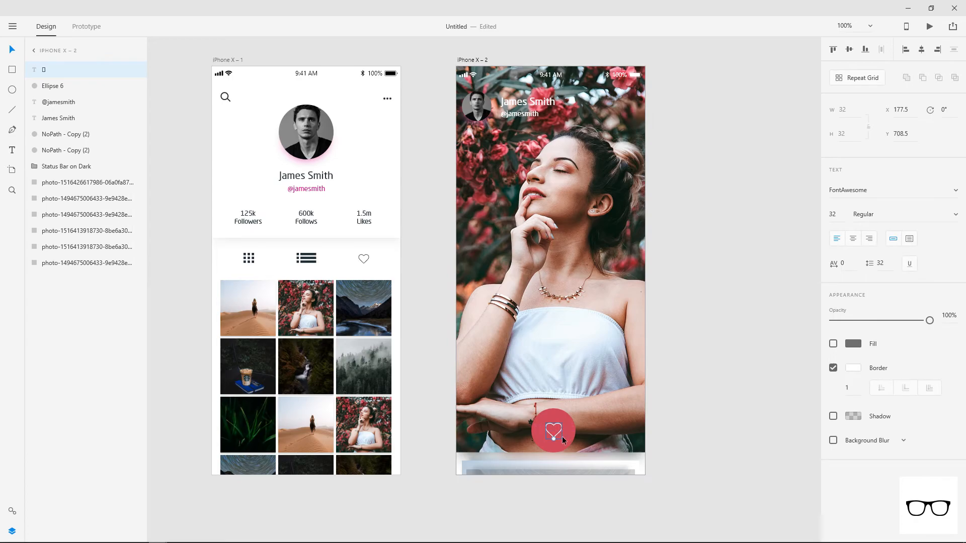
key("Down")
key("Down")
key("Down")
key("Down")
left_click(750, 391)
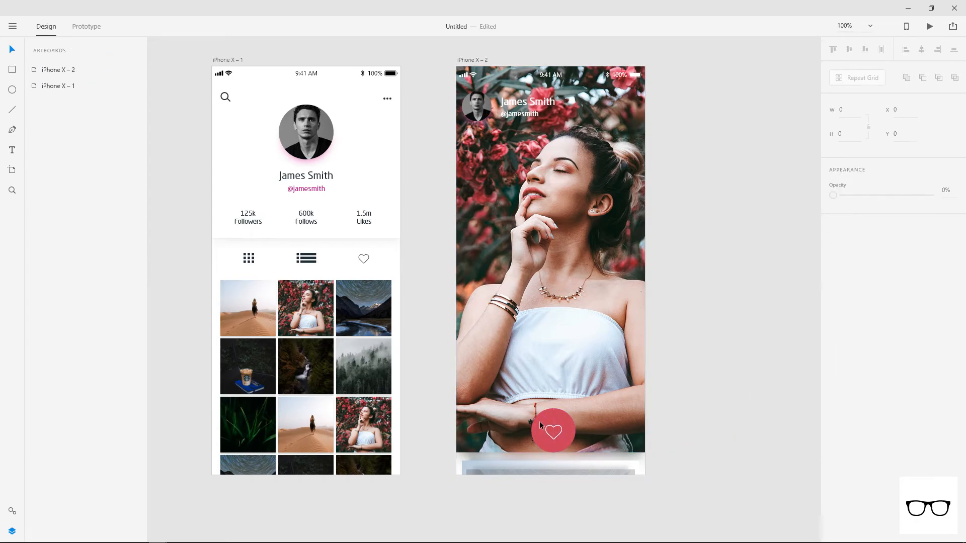
left_click(573, 431)
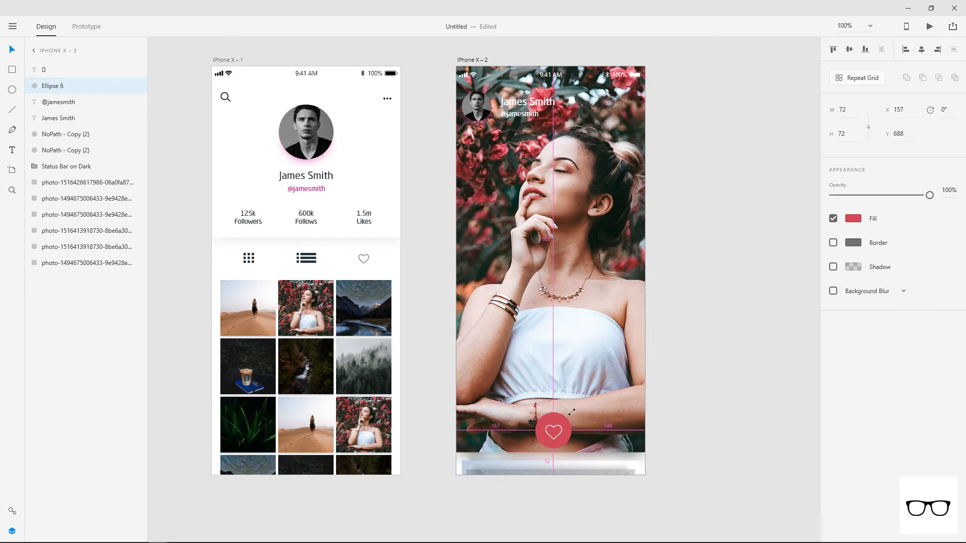
Duplicate the red circle, give the copy an Object Blur of 5, and place it behind the button.
left_click_drag(571, 412, 570, 412)
key("ctrl+d")
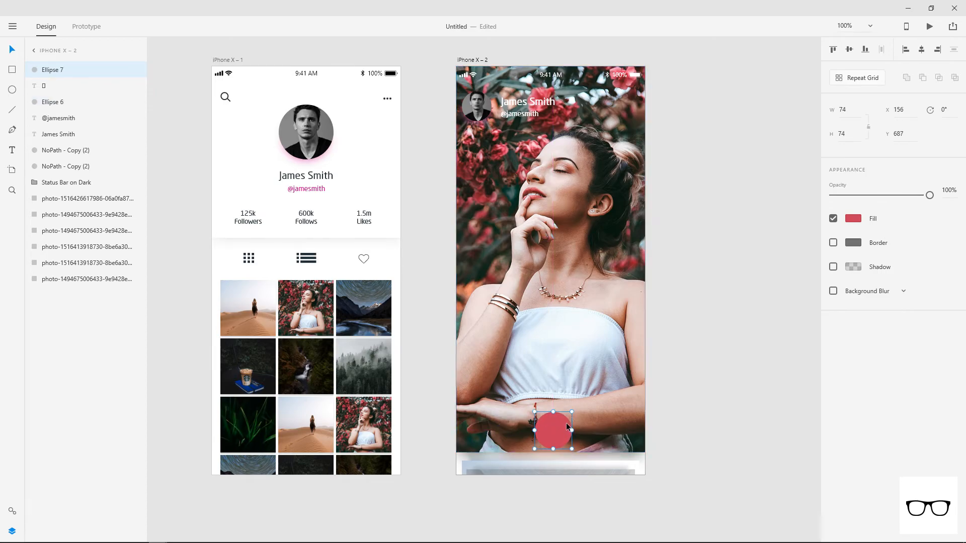
left_click(833, 291)
left_click(866, 290)
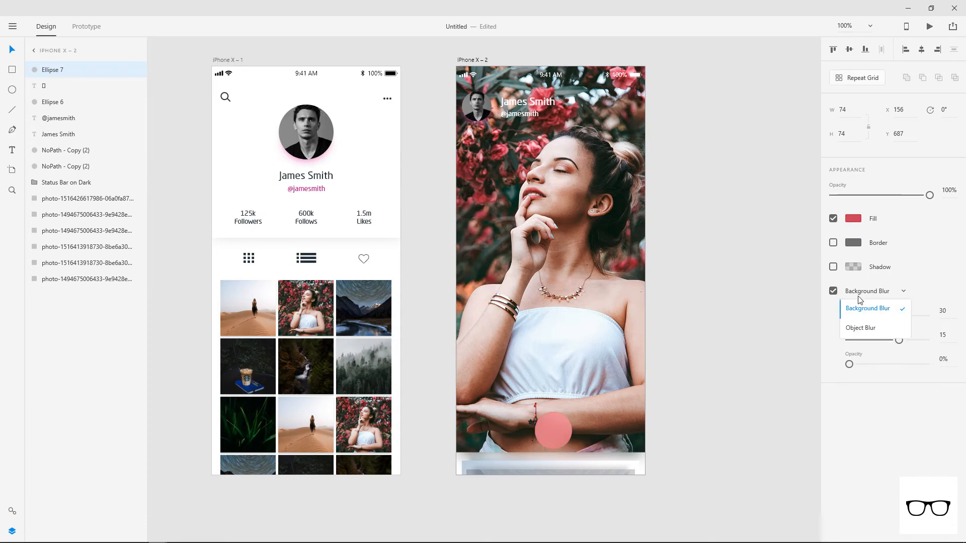
left_click(858, 327)
left_click_drag(888, 316, 850, 322)
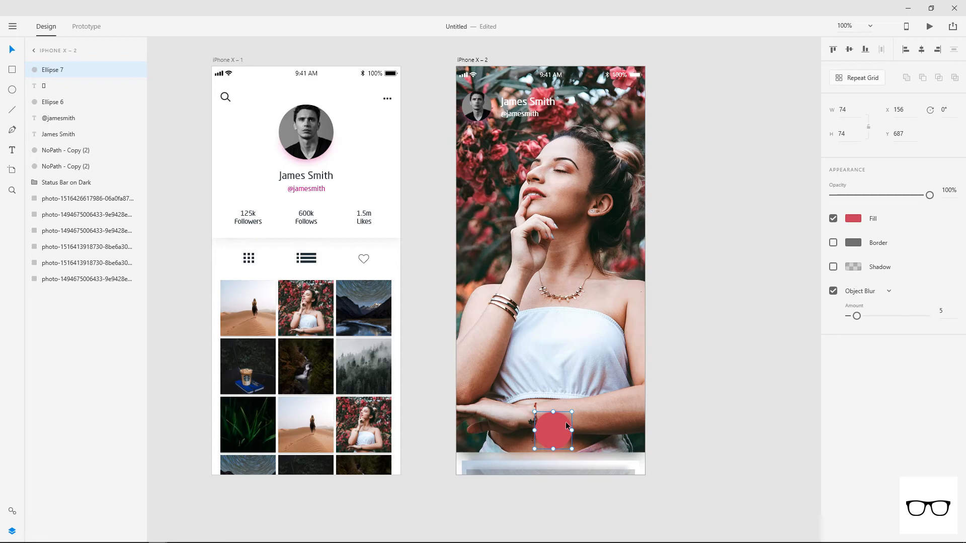
left_click_drag(64, 81, 50, 104)
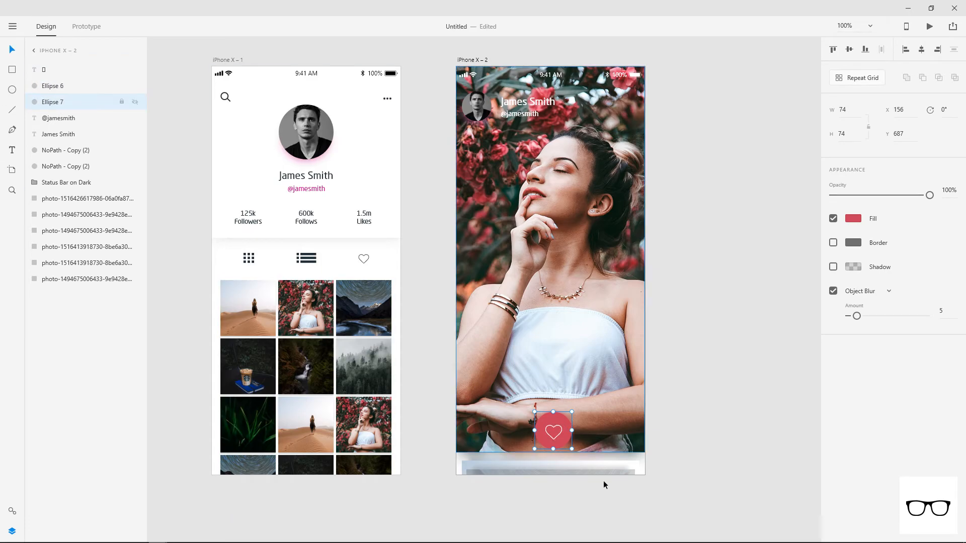
Shrink the blurred copy to 60 px and change its fill to a brighter red #FE1746.
scroll(581, 467, "up", 10)
scroll(427, 303, "down", 3)
left_click_drag(506, 268, 597, 327)
key("ctrl+z")
left_click_drag(405, 281, 508, 382)
left_click(63, 101)
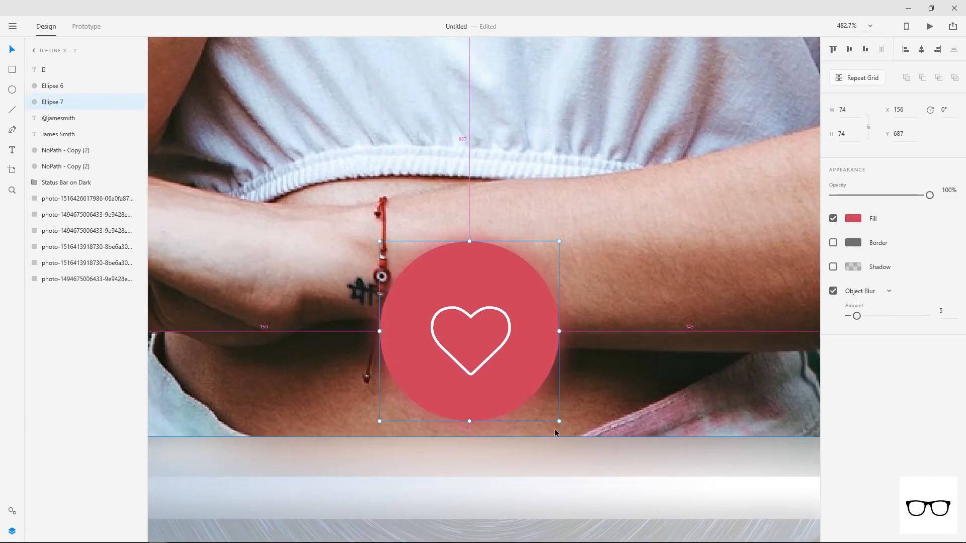
left_click_drag(559, 418, 542, 404)
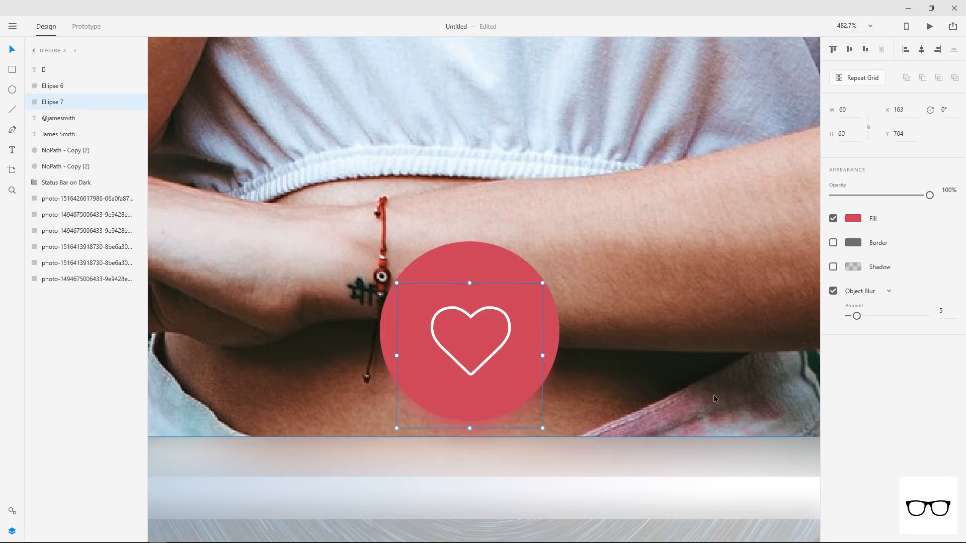
left_click(852, 218)
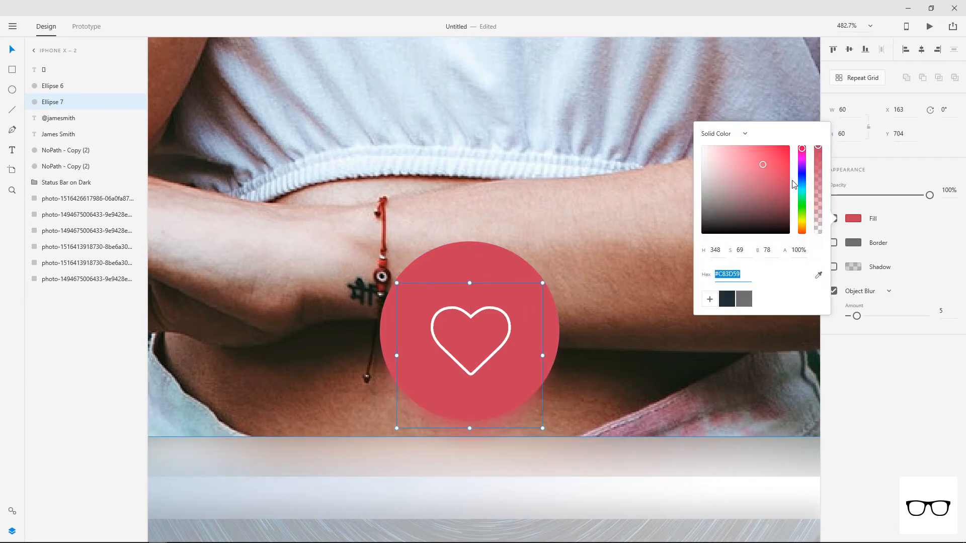
left_click_drag(766, 162, 783, 147)
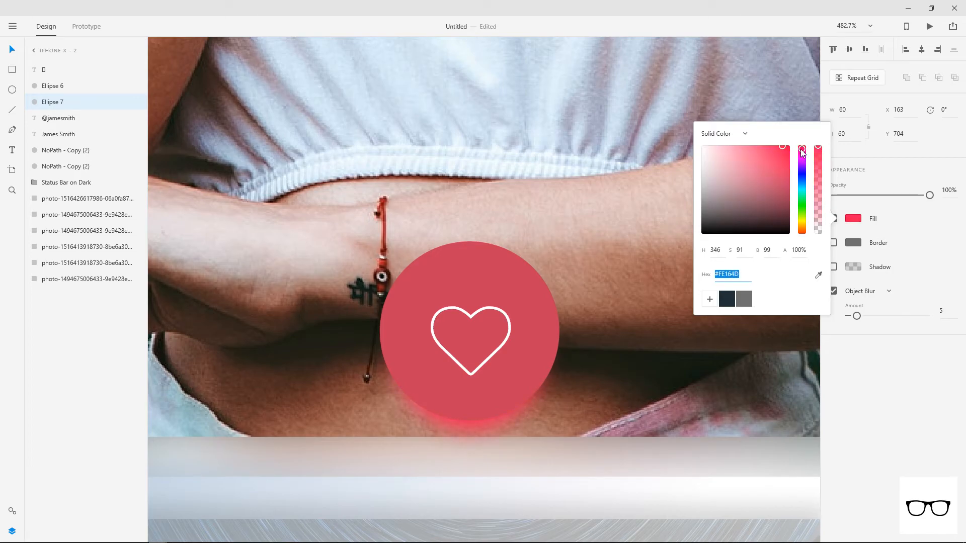
Enlarge the glow to 68 px, nudge it up, and group the heart, circle and glow.
scroll(624, 312, "down", 5)
key("alt")
left_click_drag(591, 285, 597, 279)
key("Up")
key("Up")
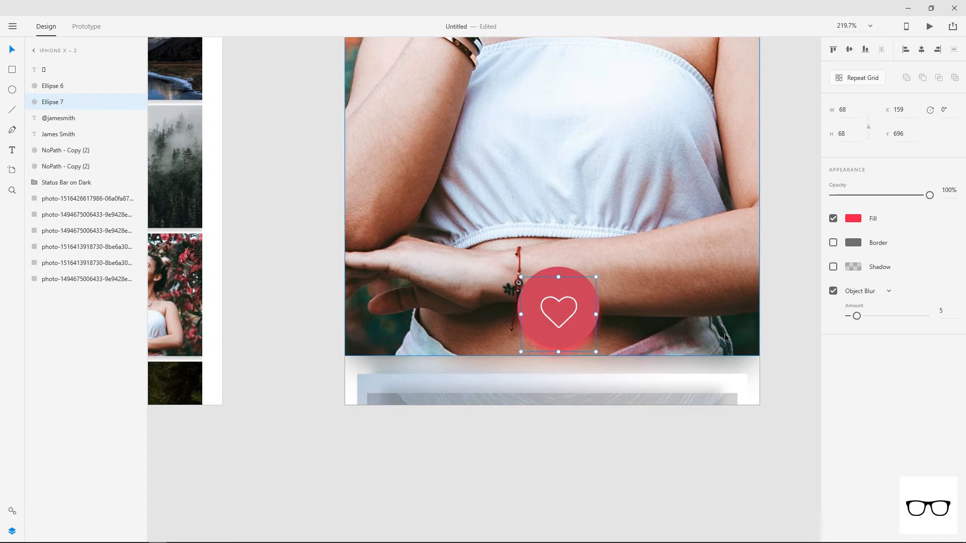
left_click(50, 85, "shift")
key("ctrl+g")
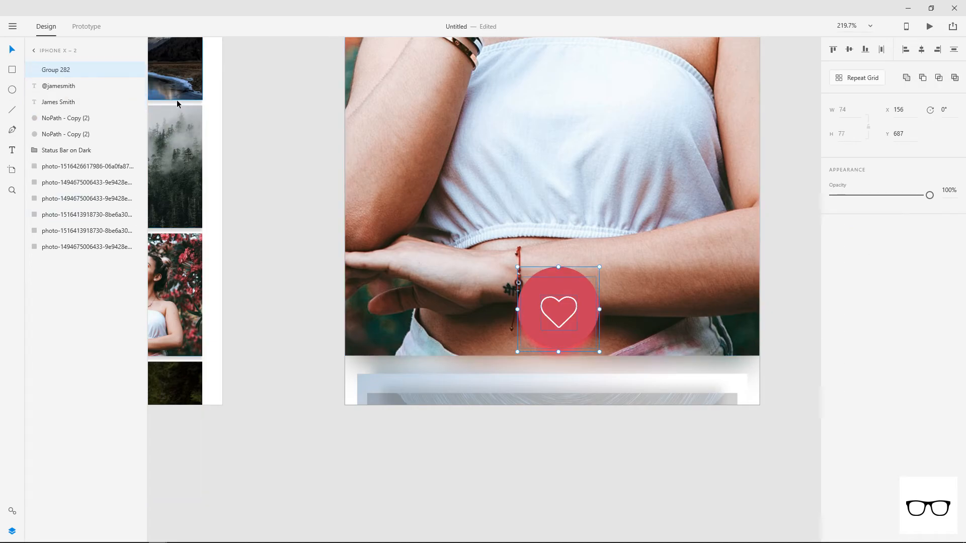
scroll(309, 176, "down", 3)
left_click(305, 179)
left_click_drag(304, 186, 348, 372)
mouse_move(463, 423)
left_mouse_down()
mouse_move(514, 318)
mouse_move(521, 108)
mouse_move(550, 454)
mouse_move(493, 443)
mouse_move(478, 409)
mouse_move(476, 424)
left_mouse_up()
left_click(630, 287)
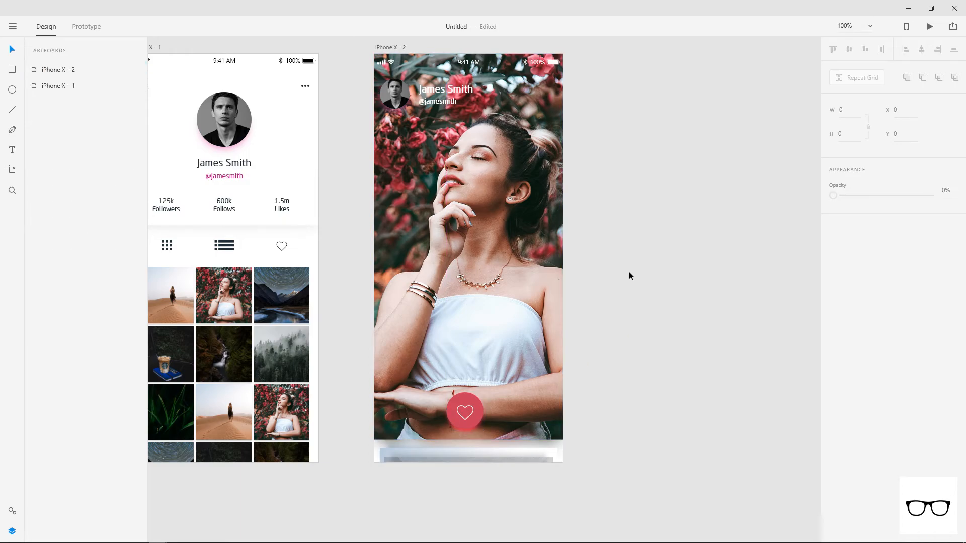
scroll(619, 287, "up", 3)
left_click(12, 69)
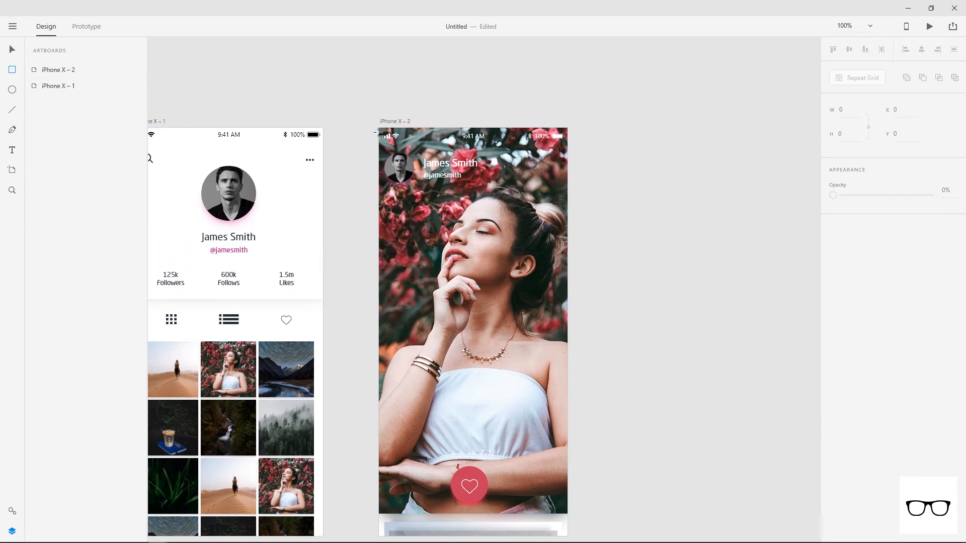
left_click_drag(378, 129, 568, 214)
left_click(832, 267)
left_click(858, 244)
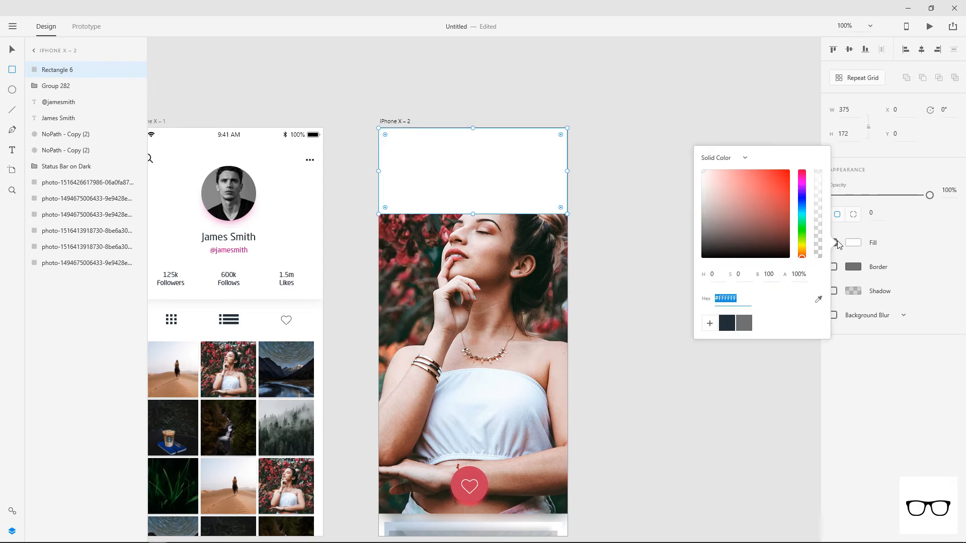
left_click(726, 155)
left_click(715, 195)
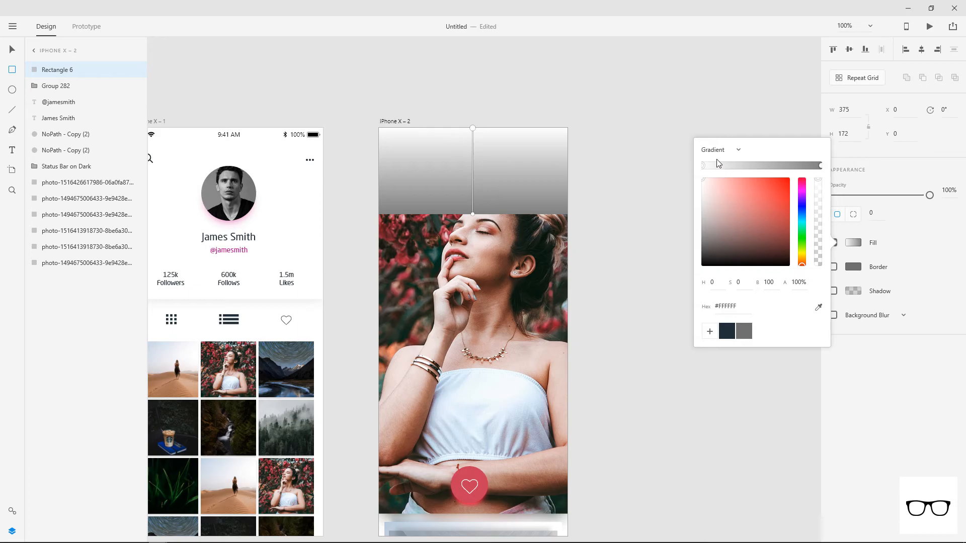
left_click_drag(754, 237, 670, 313)
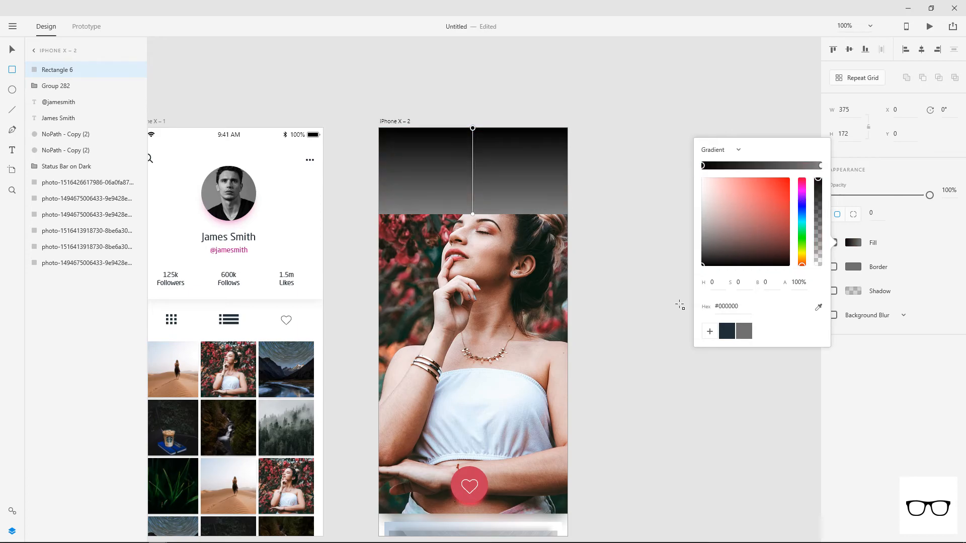
left_click(821, 166)
left_click_drag(752, 210, 692, 286)
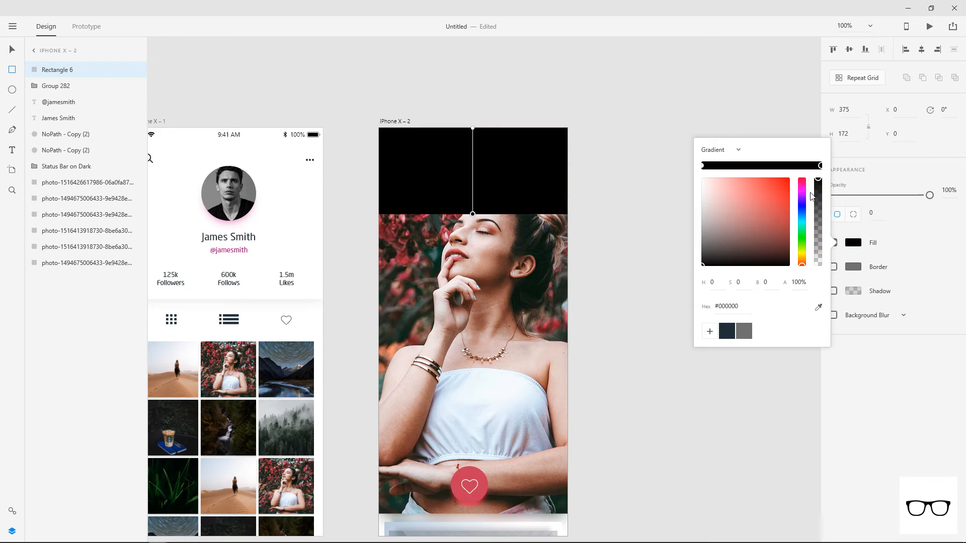
left_click_drag(819, 185, 813, 323)
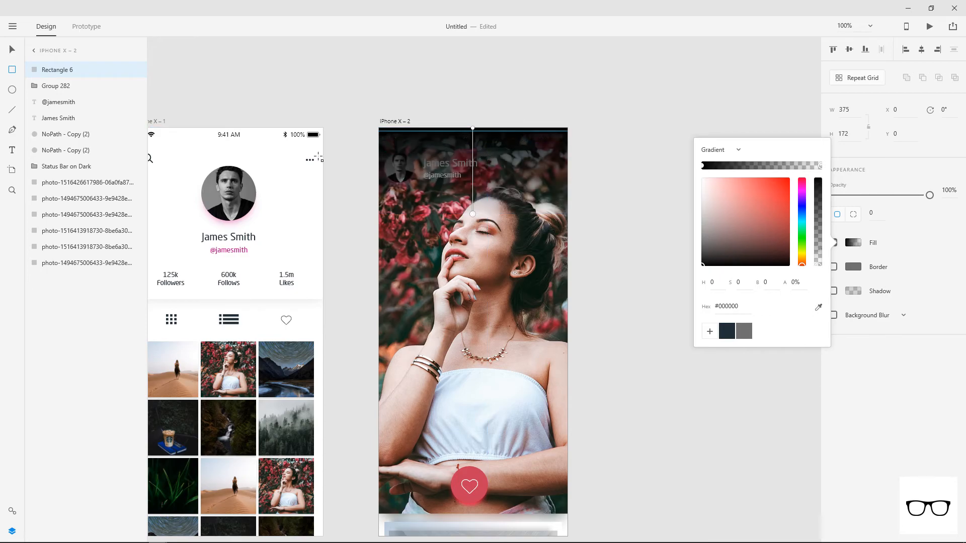
left_click_drag(55, 70, 50, 180)
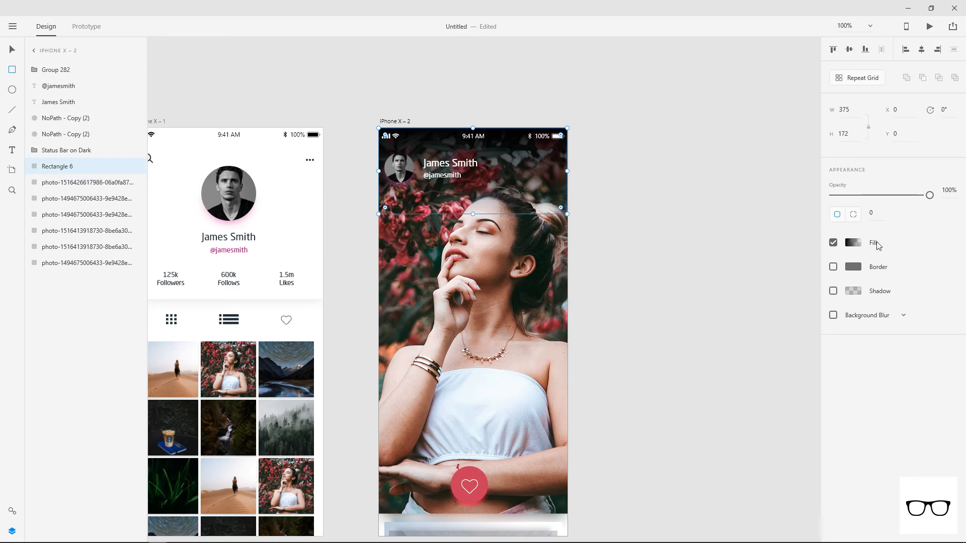
left_click_drag(932, 197, 883, 199)
left_click(666, 190)
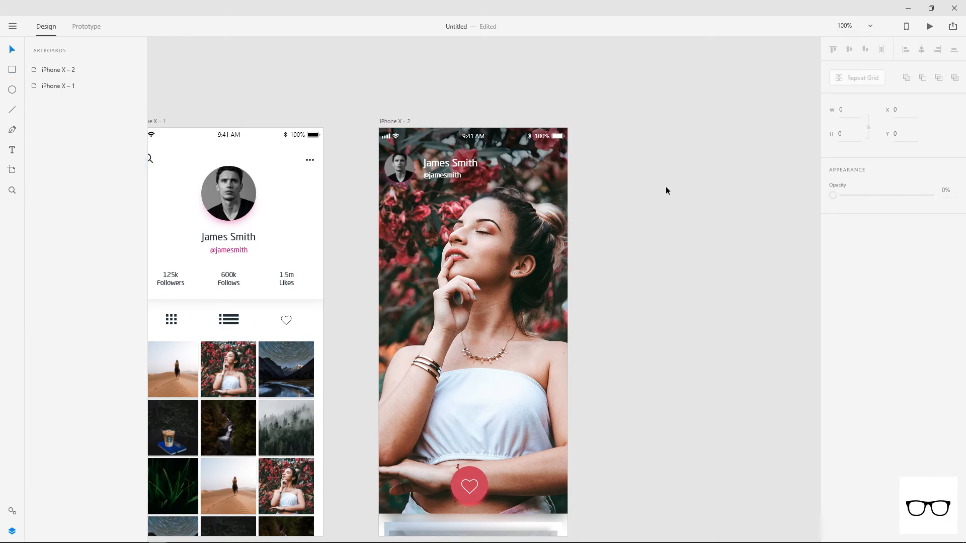
left_click(439, 135)
left_click(439, 148)
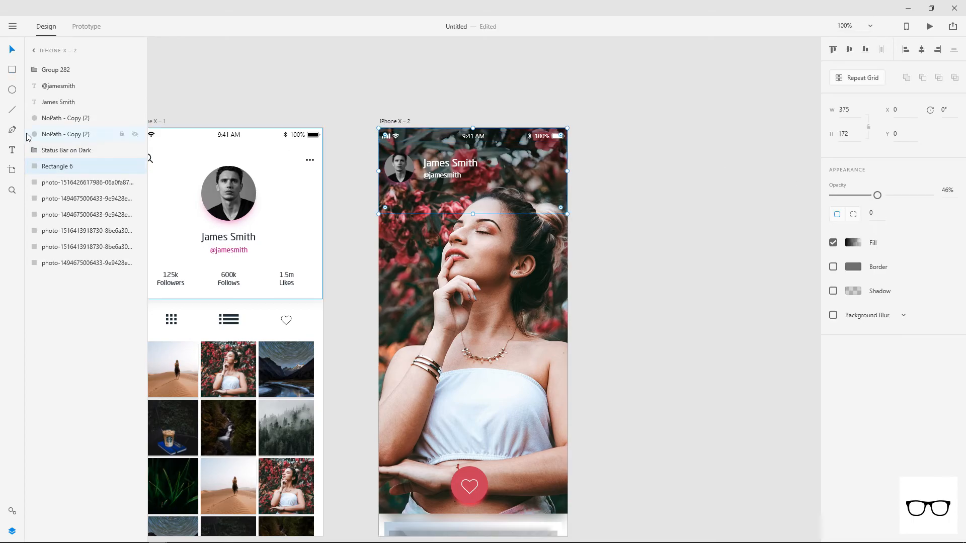
left_click(135, 166)
left_click(134, 167)
left_click(399, 98)
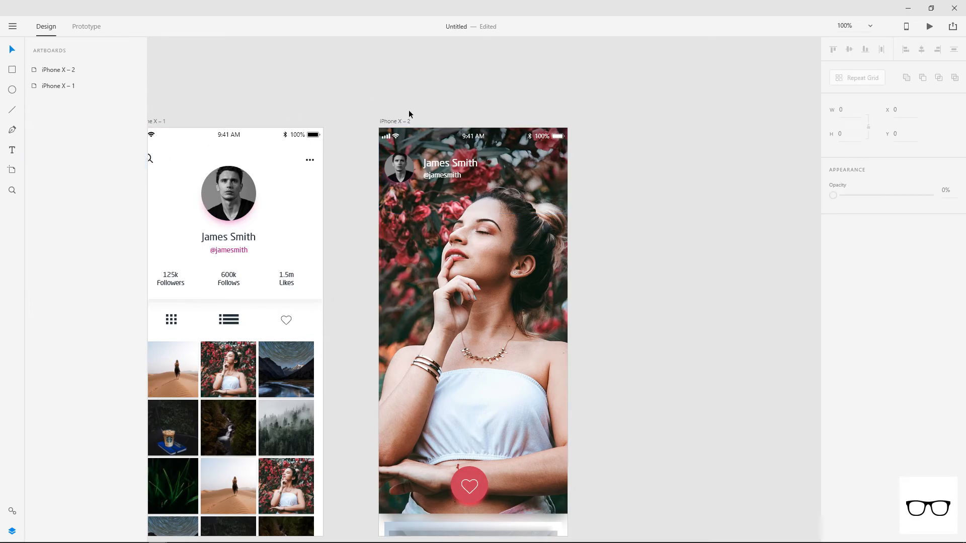
left_click_drag(666, 233, 679, 158)
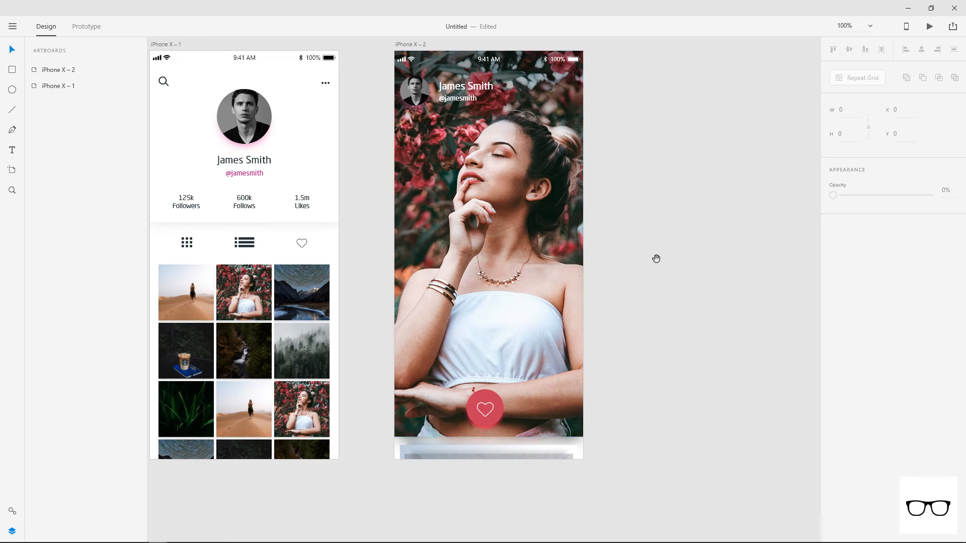
left_click_drag(655, 258, 659, 290)
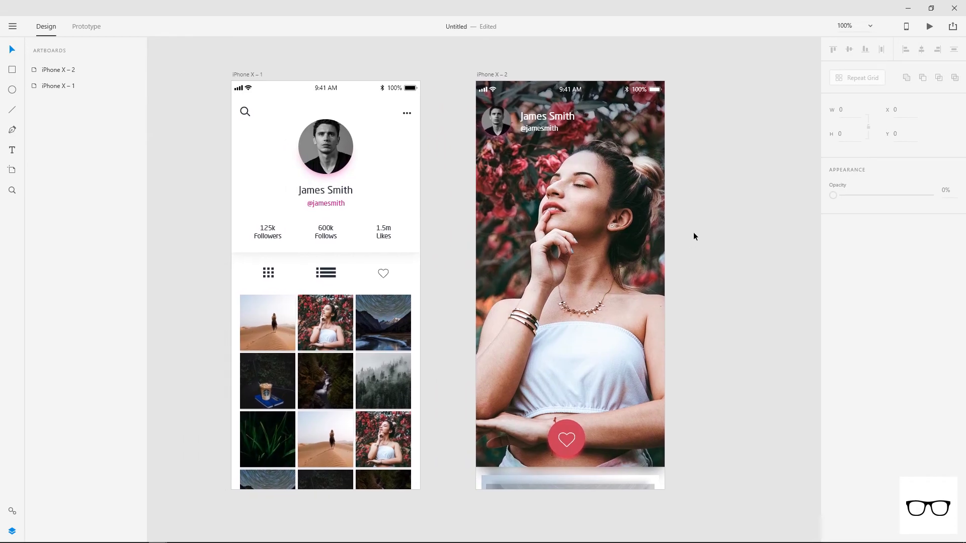
left_click(86, 26)
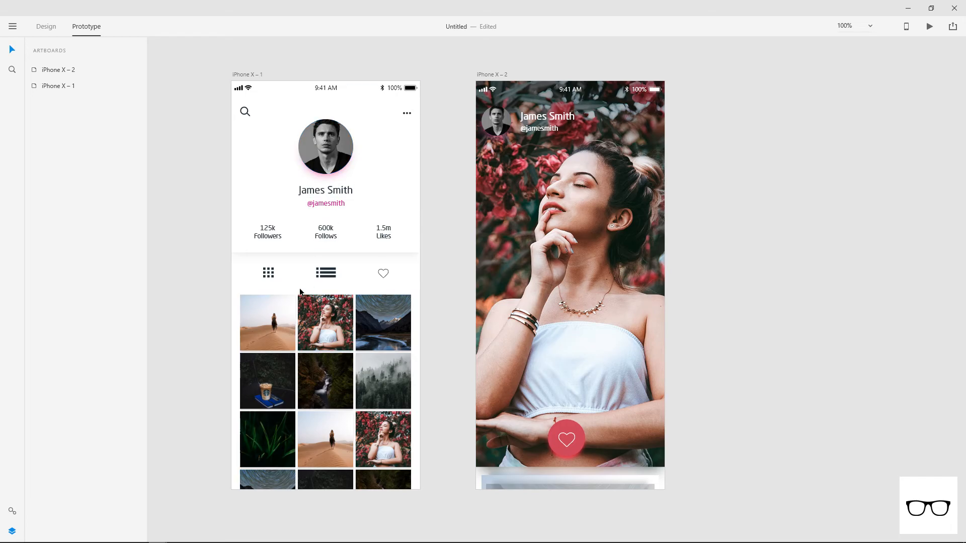
Link the second grid photo to iPhone X – 2 with a Slide Left transition.
left_click(313, 322)
left_click(312, 322)
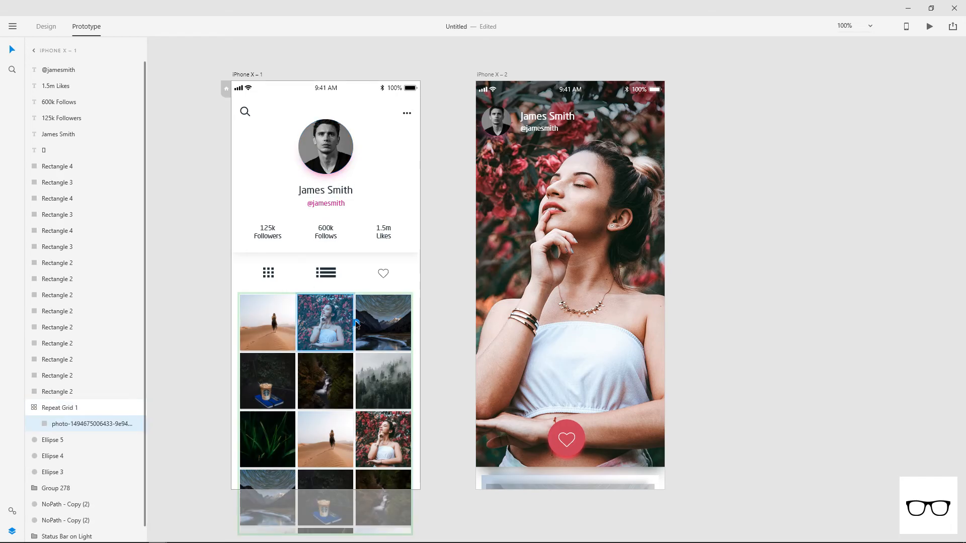
left_click_drag(355, 323, 509, 243)
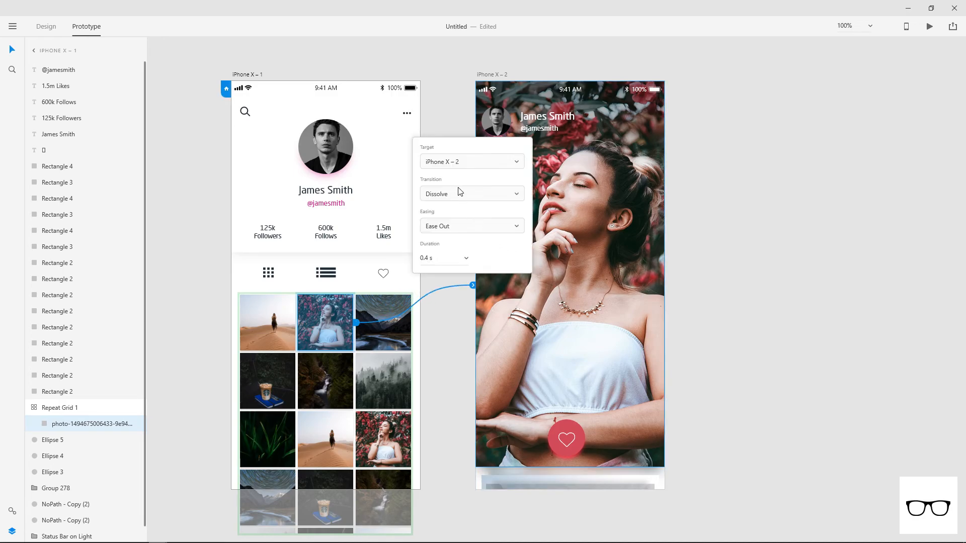
left_click(442, 194)
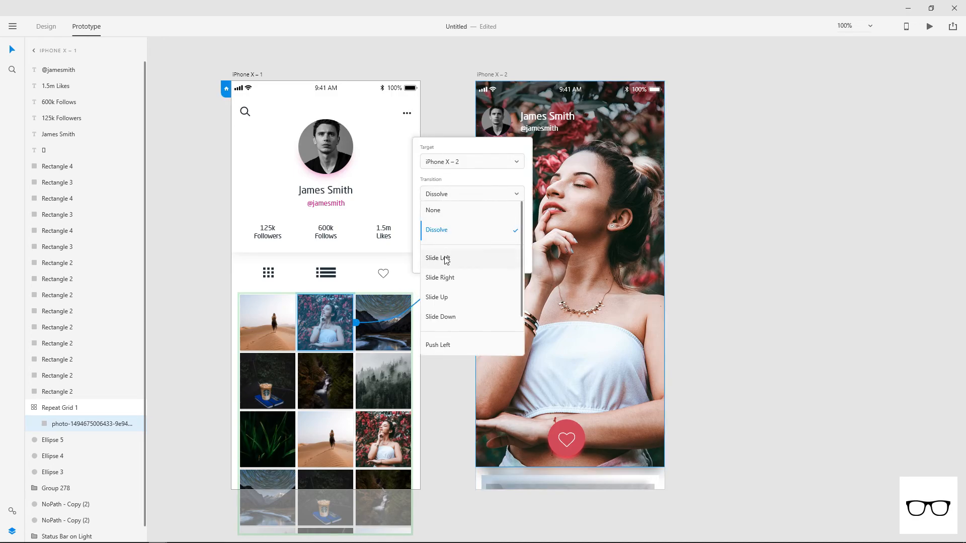
left_click(446, 259)
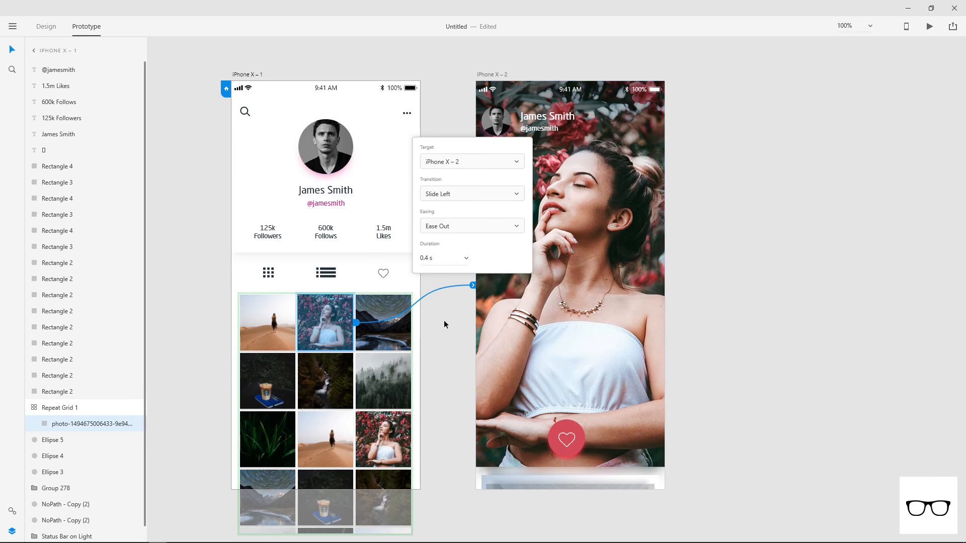
left_click(444, 320)
Set the grid photo link's easing to Ease In-Out.
left_click(340, 328)
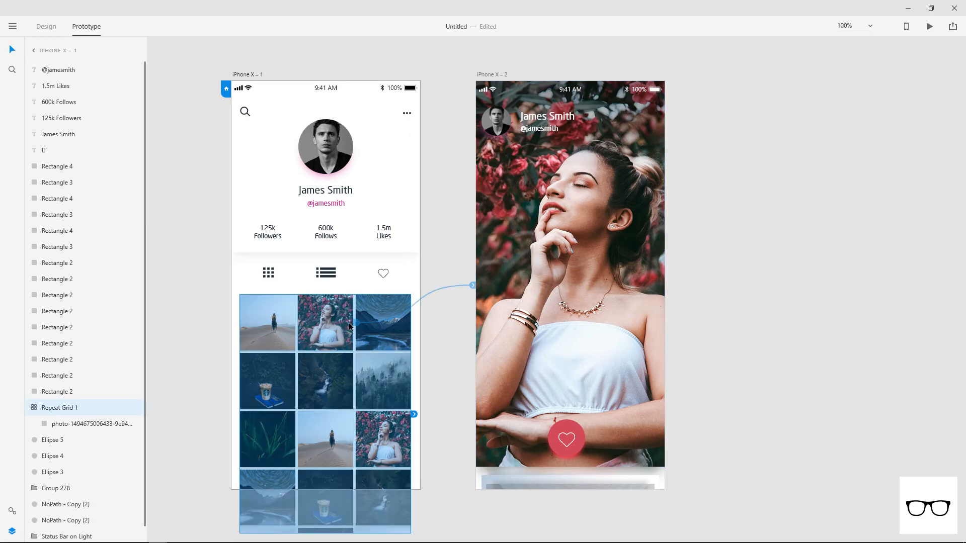
double_click(348, 322)
left_click(356, 322)
left_click(354, 424)
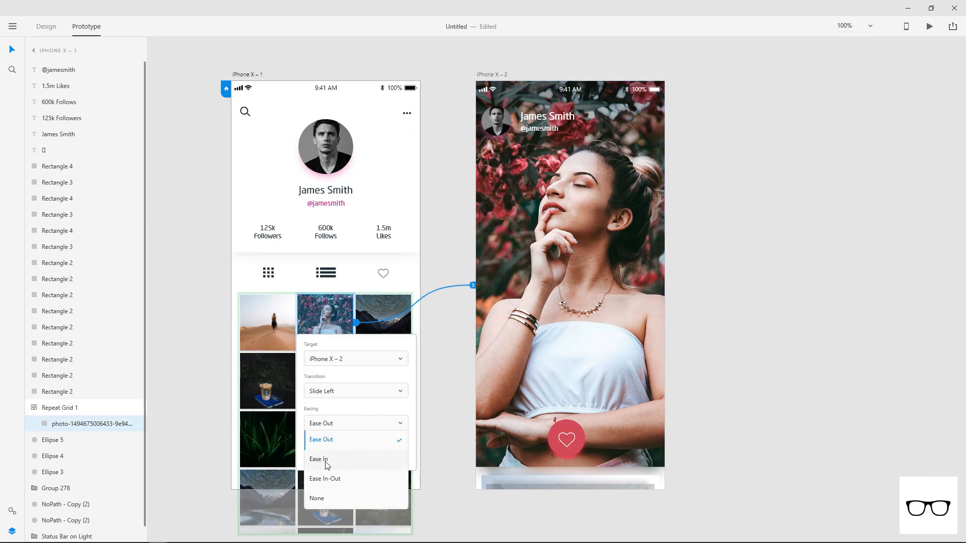
left_click(329, 480)
left_click(439, 363)
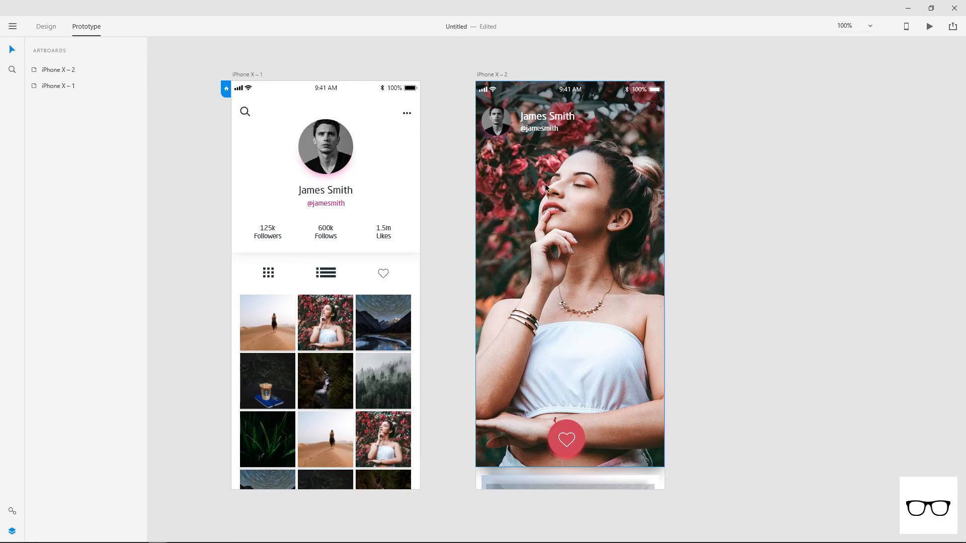
Link the heart button group back to iPhone X – 1 with a Slide Right transition.
left_click(569, 439)
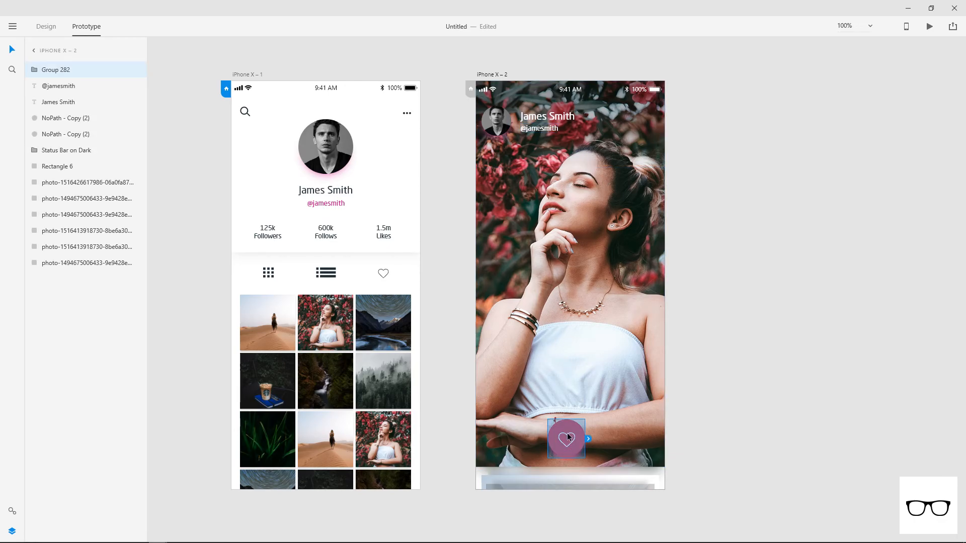
left_click_drag(589, 439, 396, 352)
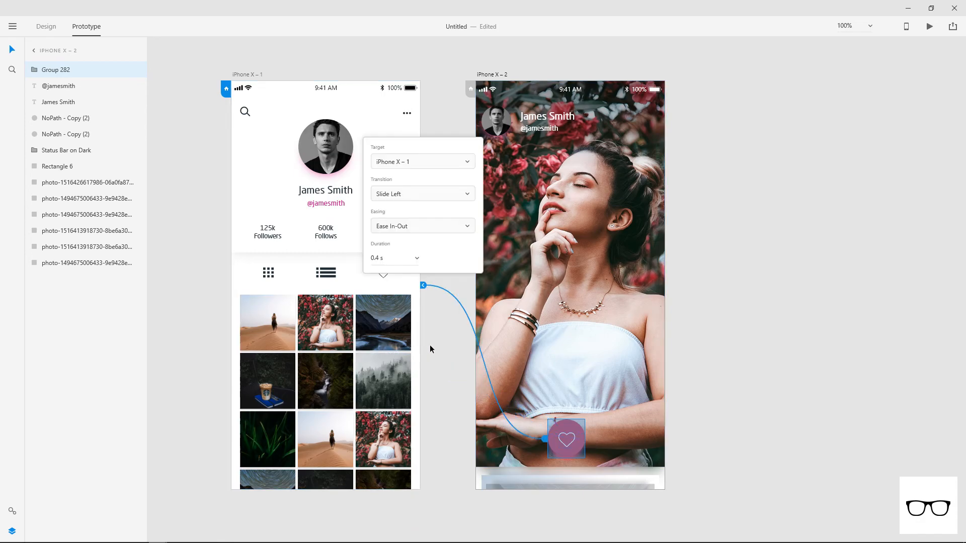
left_click(399, 204)
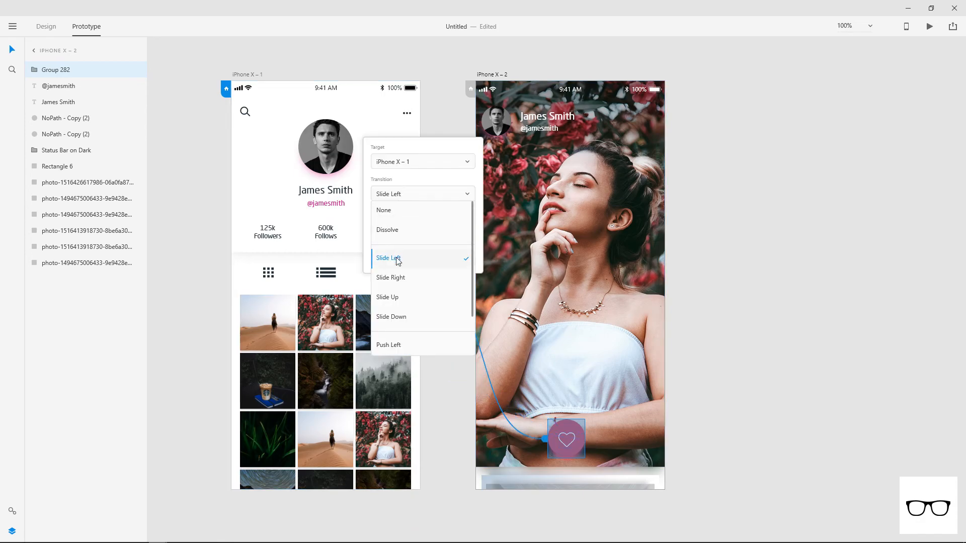
left_click(394, 278)
left_click(440, 348)
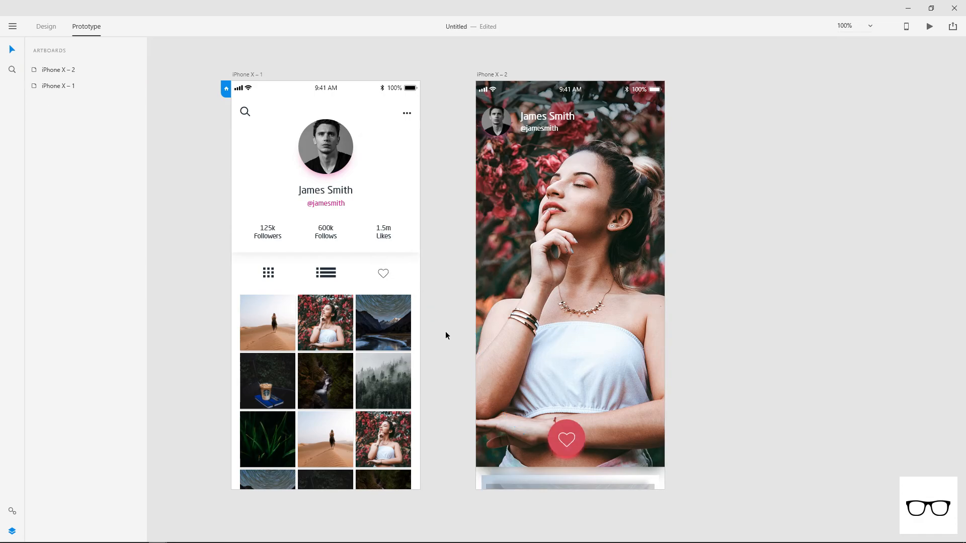
Duplicate iPhone X – 2 as iPhone X – 3 and drop the desert photo onto it.
left_click_drag(447, 307, 474, 302)
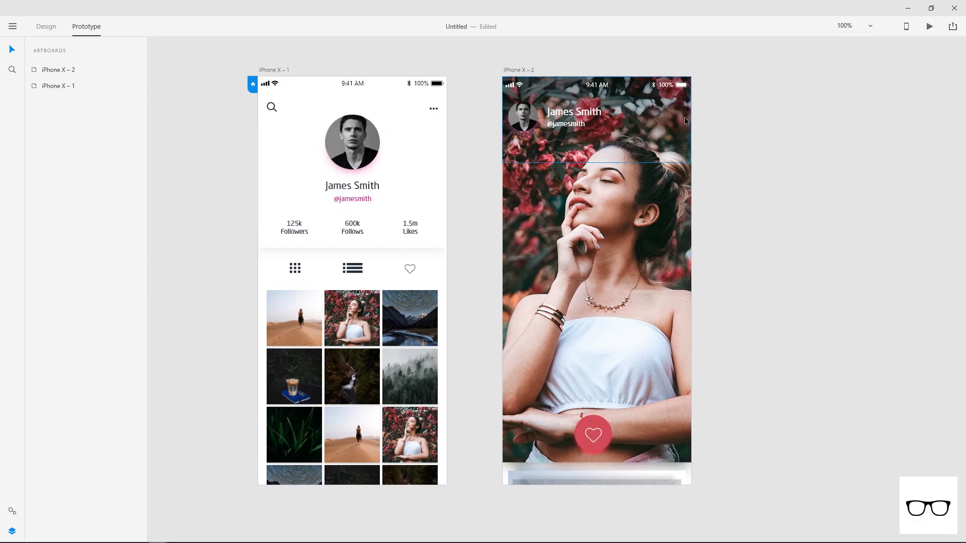
left_click_drag(761, 95, 700, 98)
left_click_drag(457, 75, 698, 79)
left_click(837, 75)
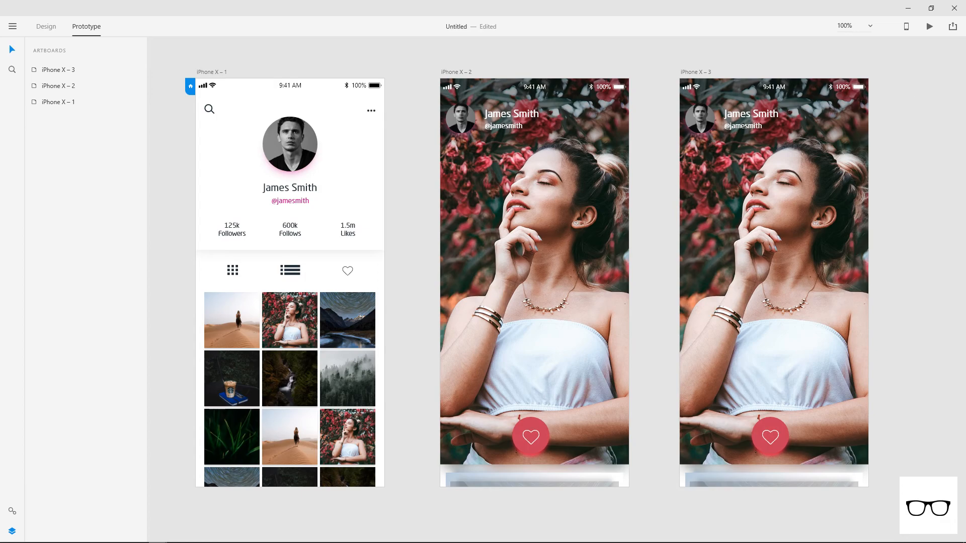
left_click_drag(740, 321, 738, 321)
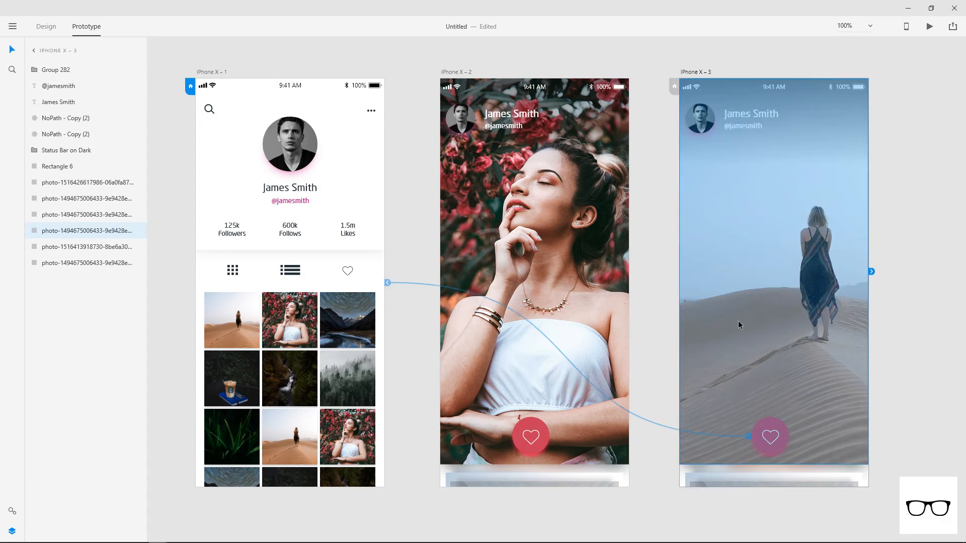
Link the first grid photo to iPhone X – 3 with a Slide Left transition.
double_click(241, 331)
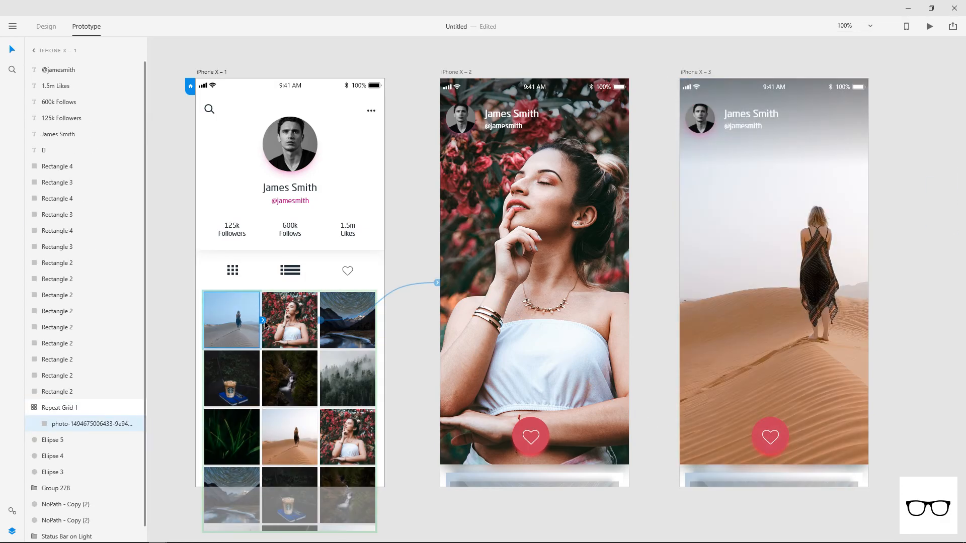
left_click_drag(262, 320, 723, 296)
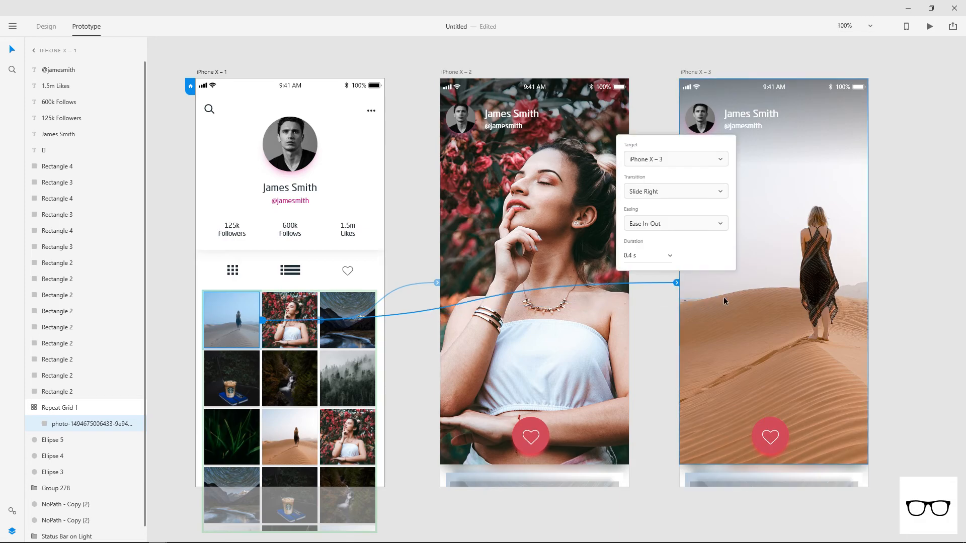
left_click(653, 195)
left_click(653, 243)
left_click(650, 93)
left_click(720, 79)
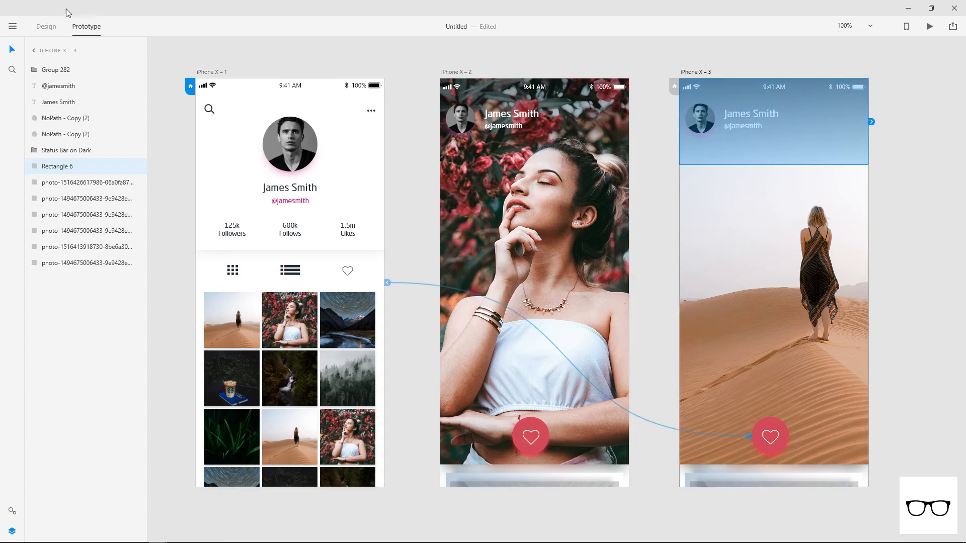
left_click(46, 27)
Sample the desert's tan #B07A5E, save it, and fade the header gradient from it to transparent.
left_click_drag(700, 54, 428, 83)
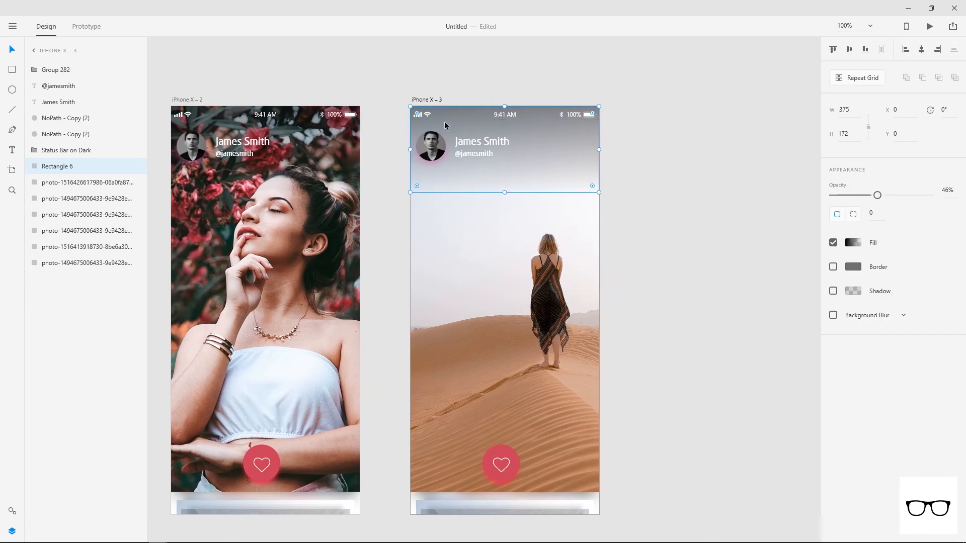
left_click(852, 242)
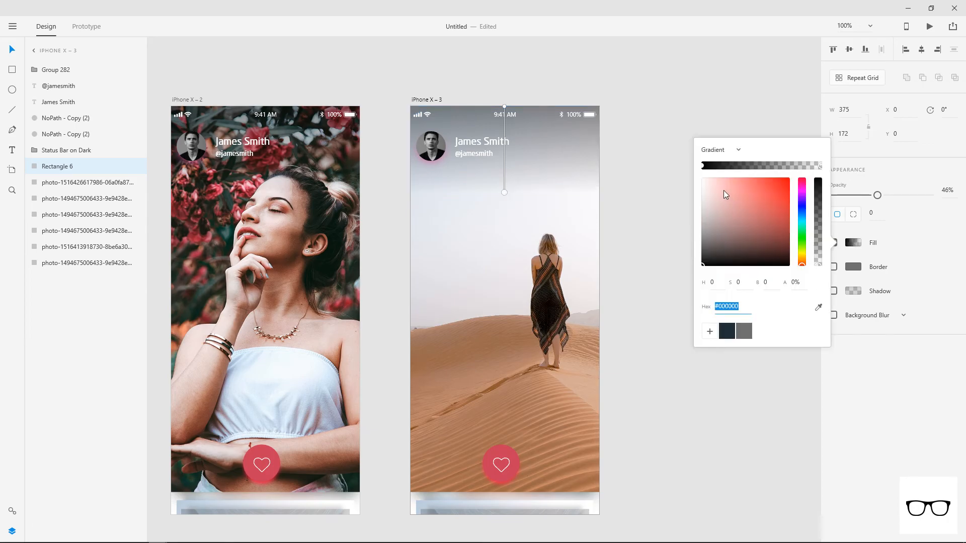
left_click(818, 307)
left_click(480, 446)
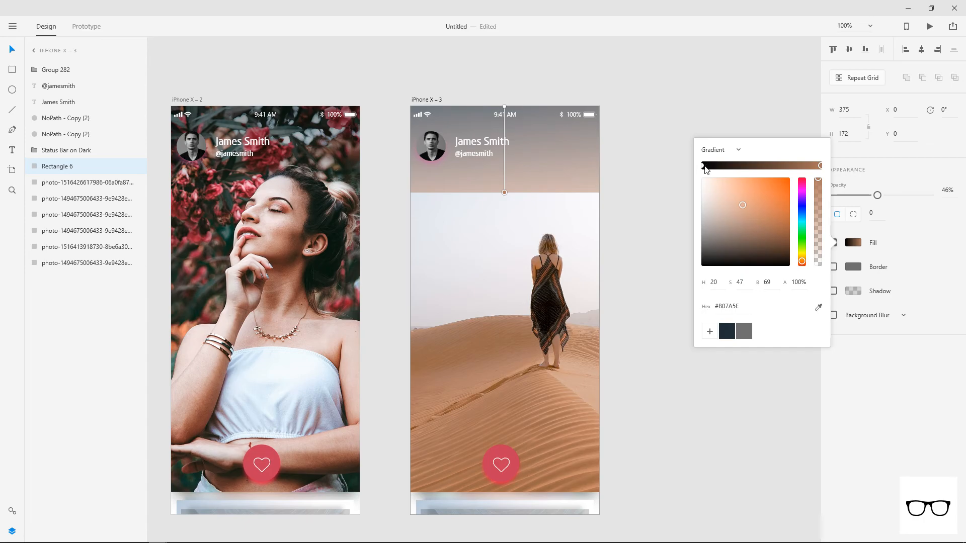
left_click(710, 331)
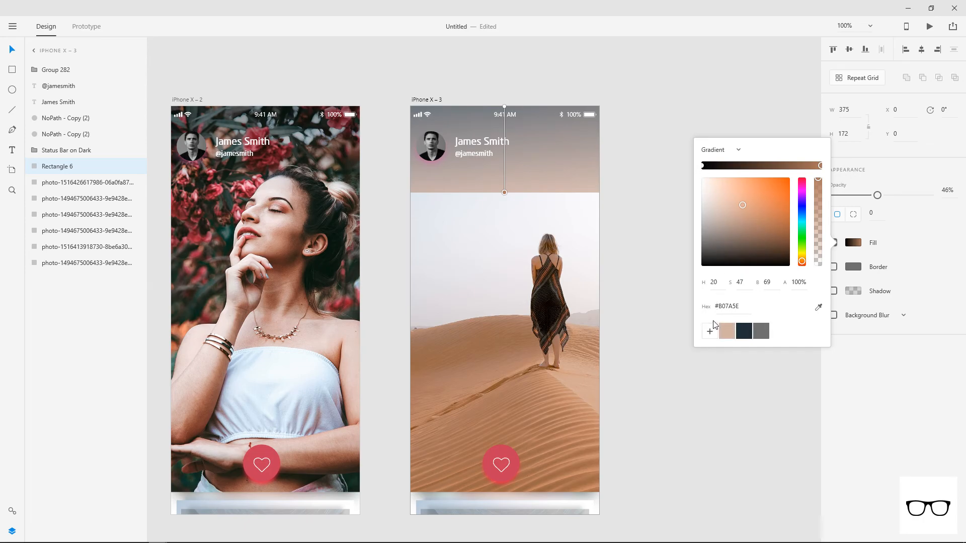
left_click(704, 166)
left_click(726, 331)
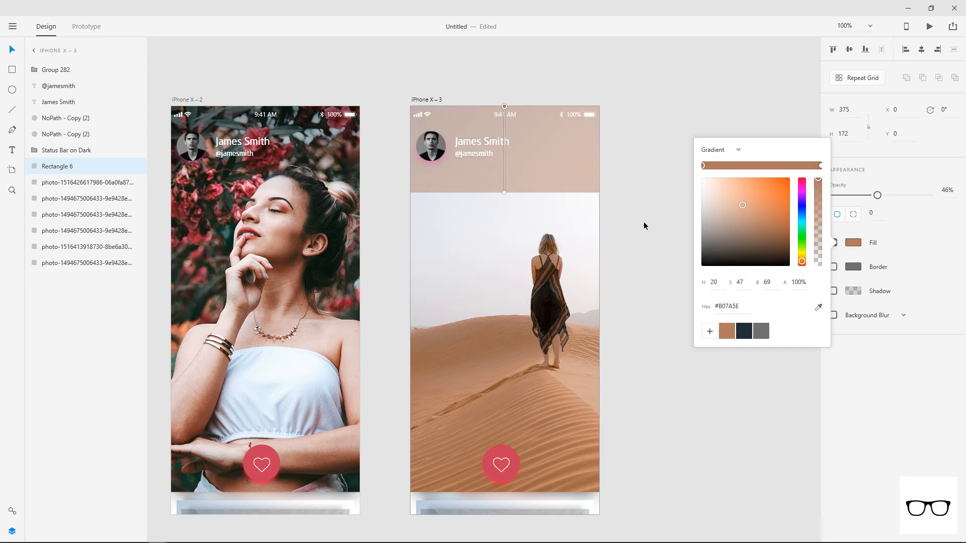
left_click(821, 166)
left_click_drag(820, 197, 813, 308)
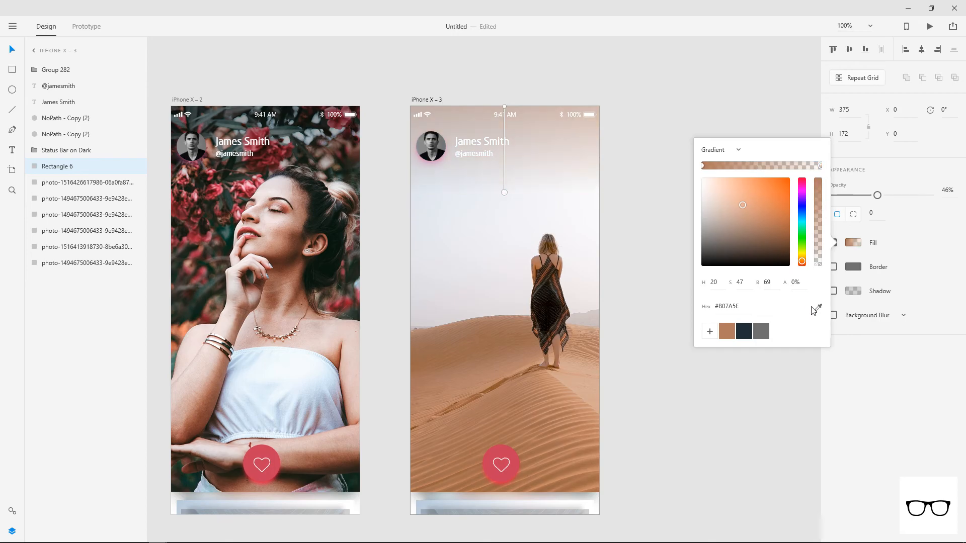
left_click(665, 100)
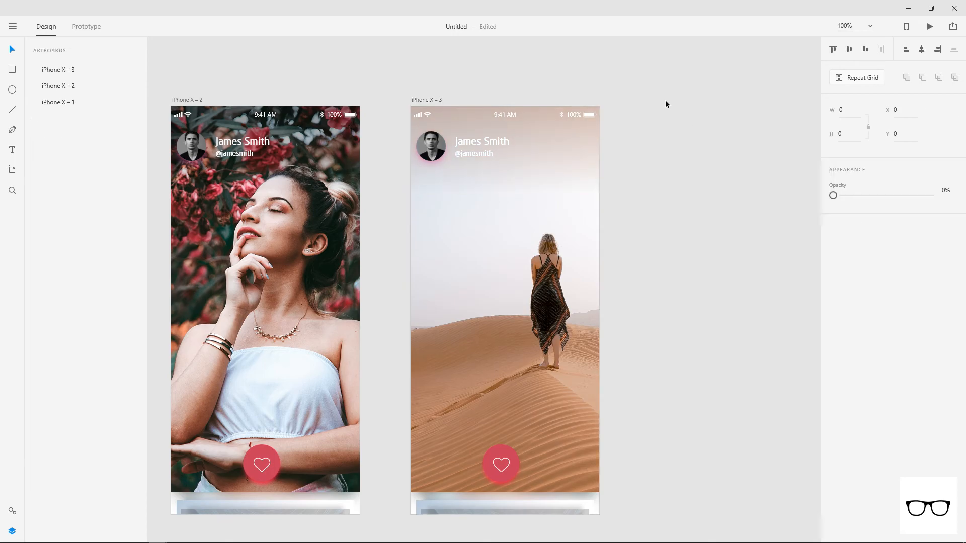
Apply the saved tan swatch to the blurred glow behind the desert screen's avatar.
left_click(430, 163)
left_click(434, 159)
left_click(48, 133)
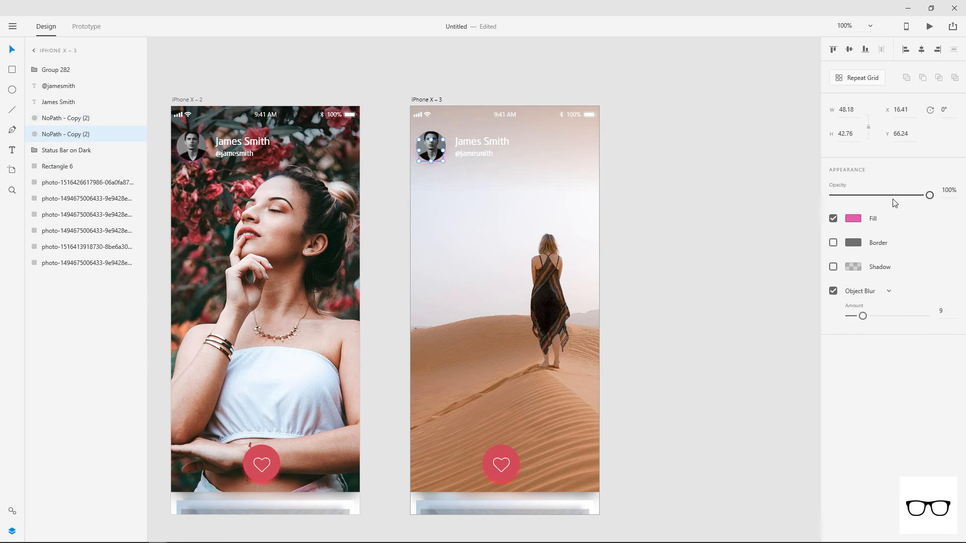
left_click(852, 219)
left_click(730, 304)
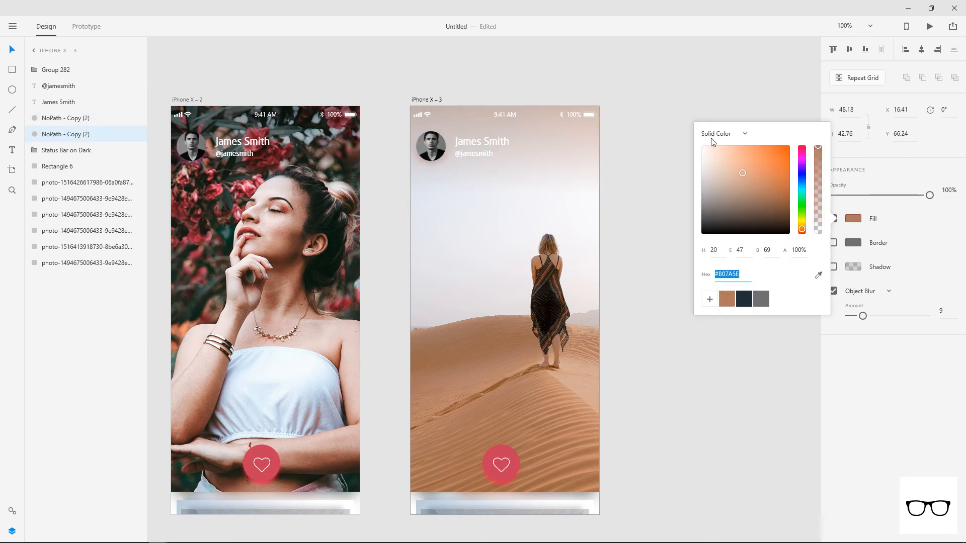
left_click(673, 119)
left_click_drag(672, 328, 743, 281)
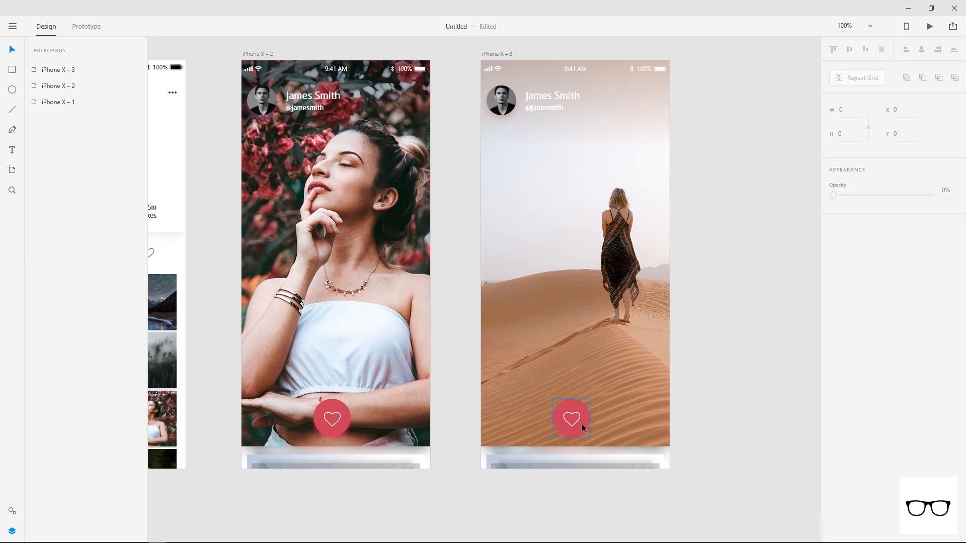
Fill the desert screen's heart circle with the saved brown swatch.
double_click(584, 428)
left_click(857, 220)
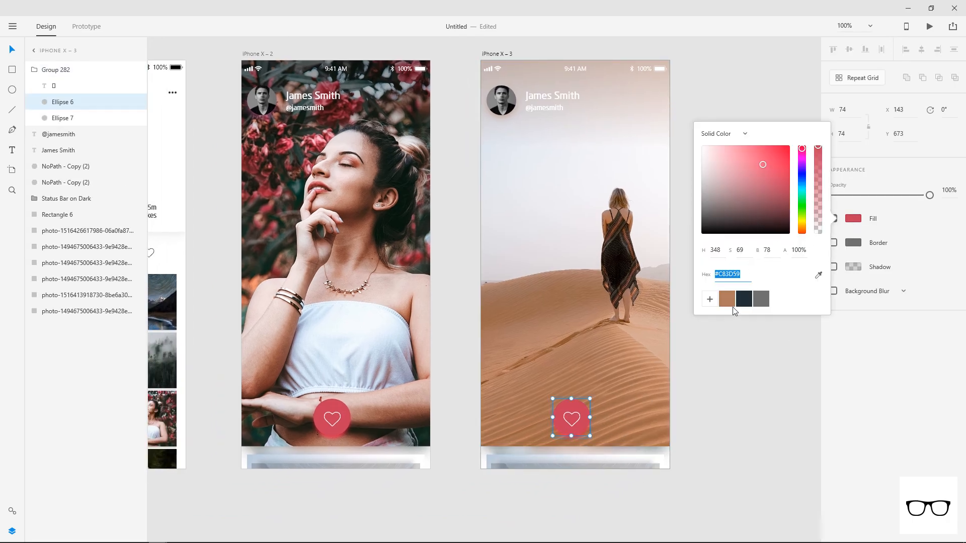
left_click(729, 302)
left_click(731, 360)
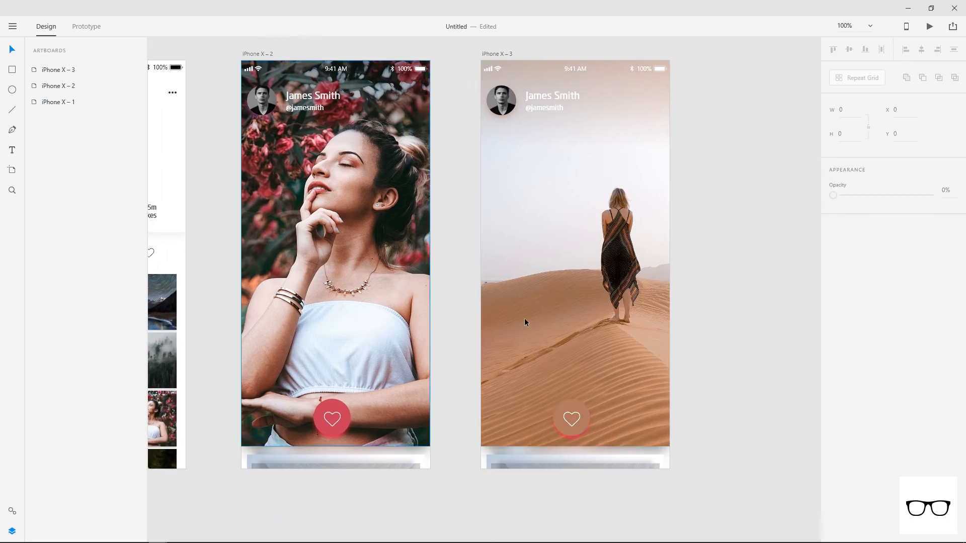
Recolour the blurred glow circle (Ellipse 7) behind the heart to a warm brown-orange tone.
left_click(572, 423)
left_click(62, 118)
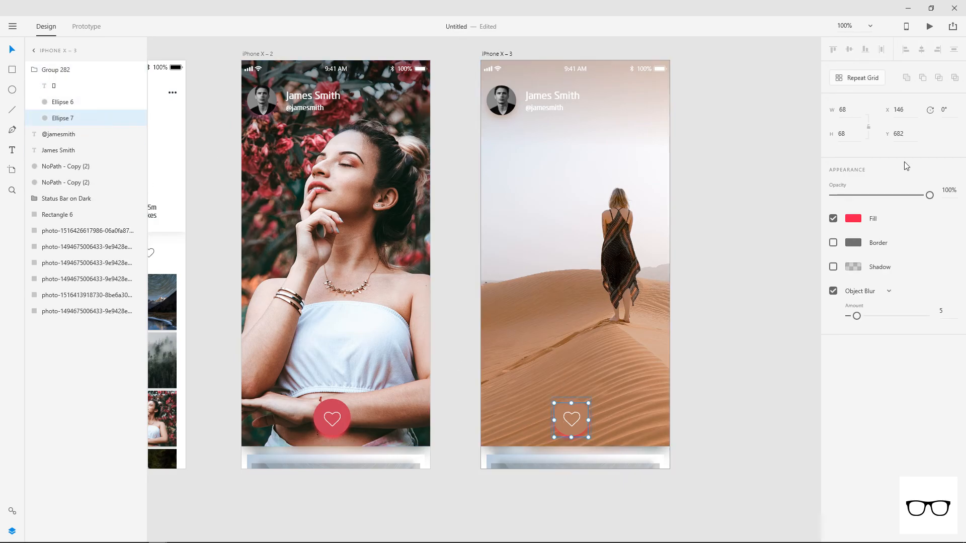
left_click(853, 219)
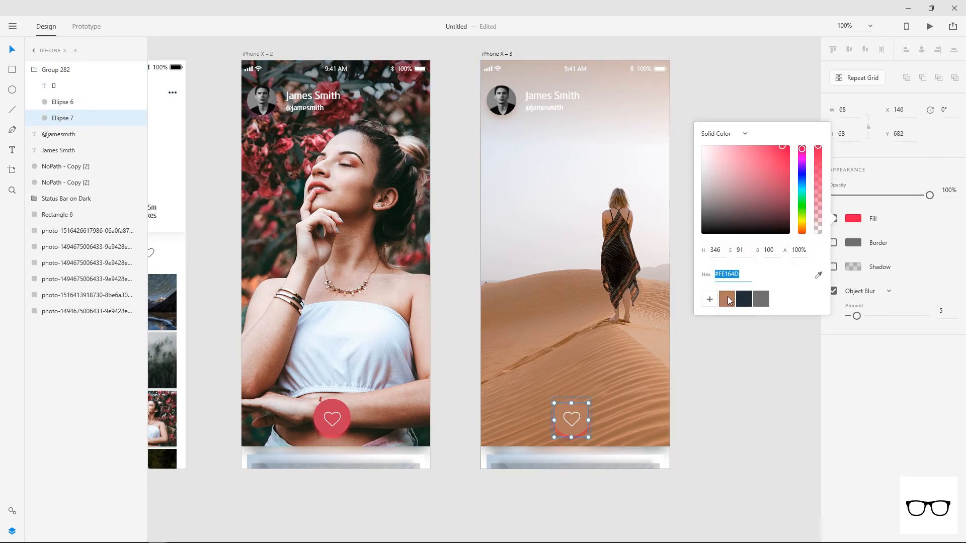
left_click(727, 298)
left_click_drag(761, 168, 788, 172)
left_click_drag(801, 224, 801, 228)
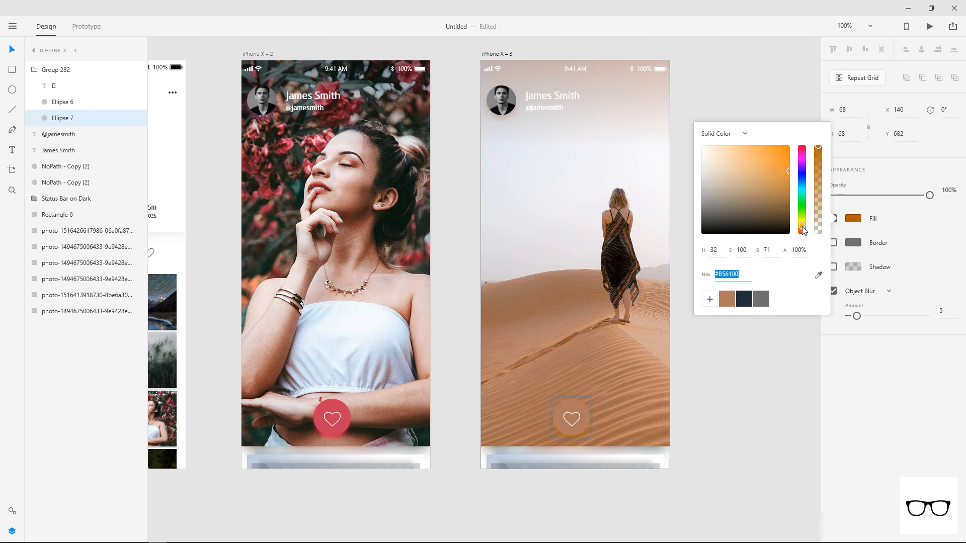
left_click_drag(767, 155, 774, 152)
left_click(724, 319)
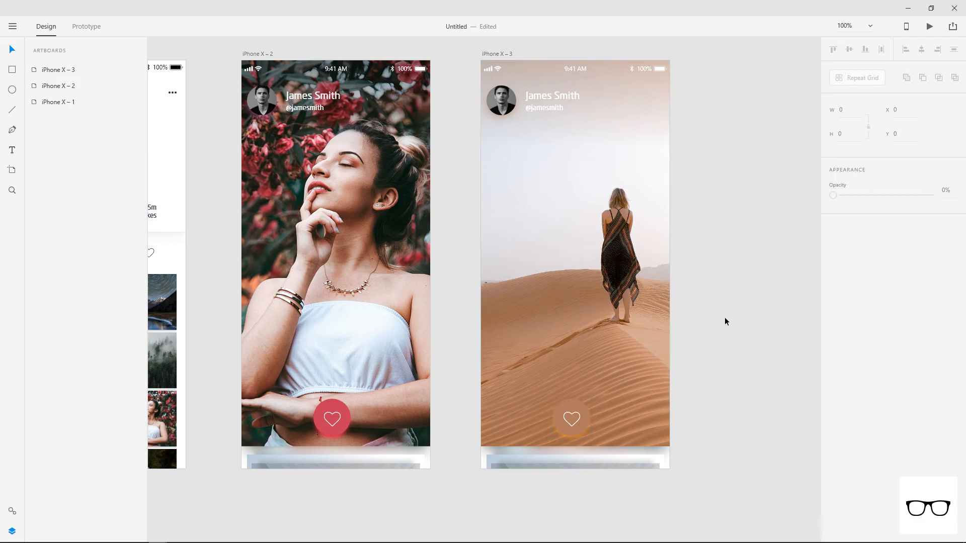
scroll(724, 319, "down", 3)
In Prototype mode, check the grid photo and heart links across all three screens, then play the preview.
left_click_drag(515, 437, 492, 420)
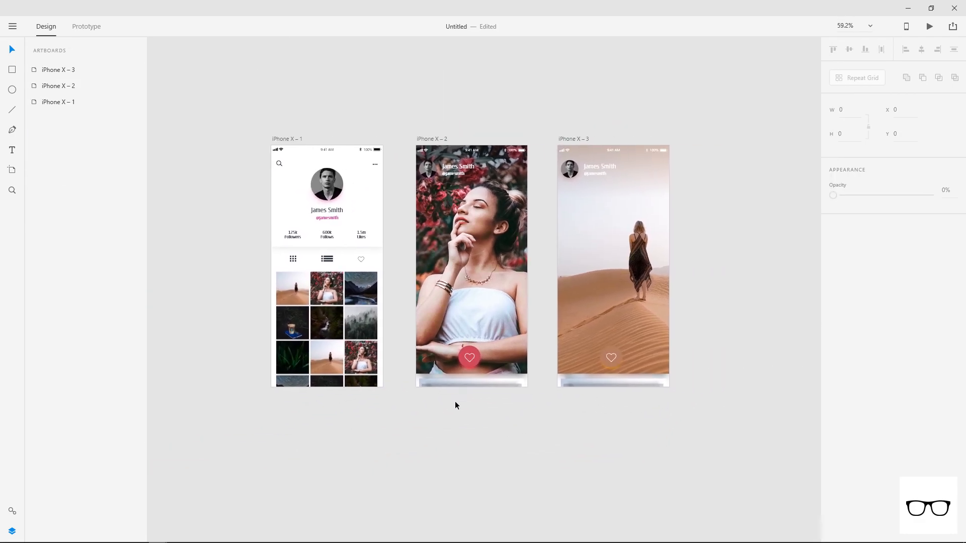
double_click(293, 288)
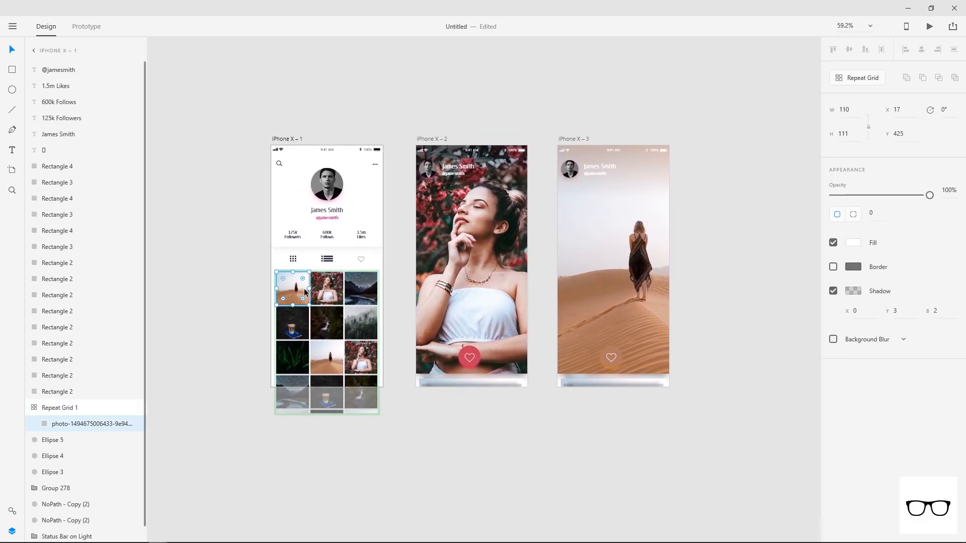
left_click(100, 29)
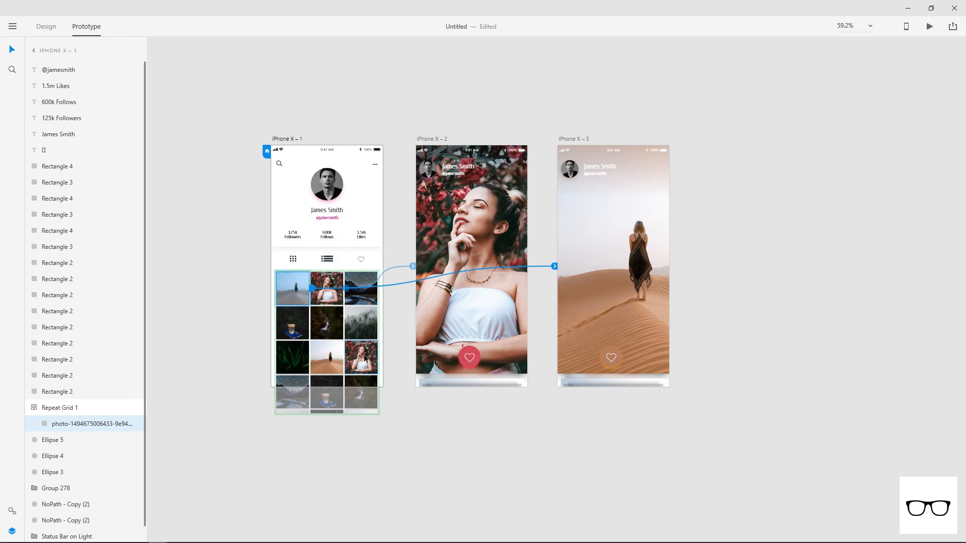
left_click(615, 344)
left_click(613, 355)
left_click(534, 446)
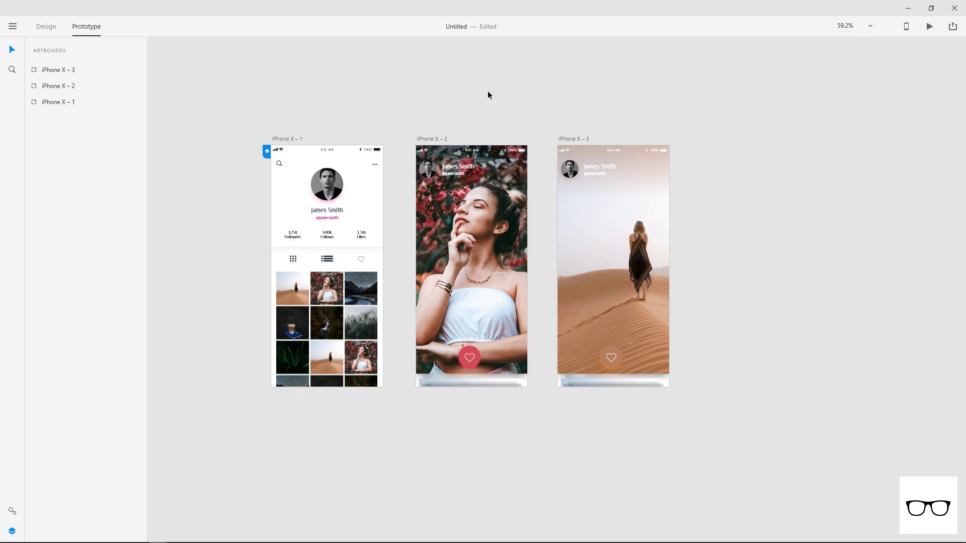
left_click(929, 28)
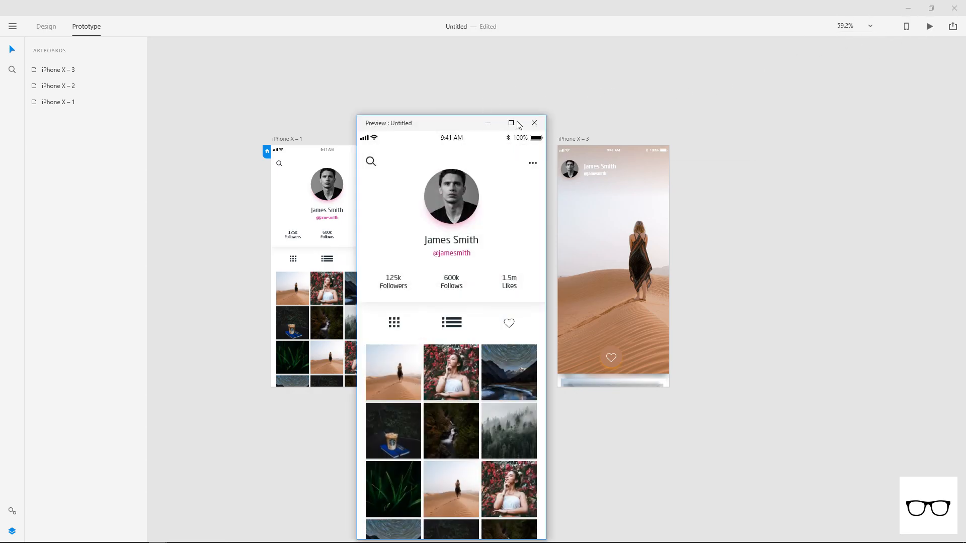
Full-screen the preview and test the flower and desert photos and their hearts, then close it.
double_click(487, 127)
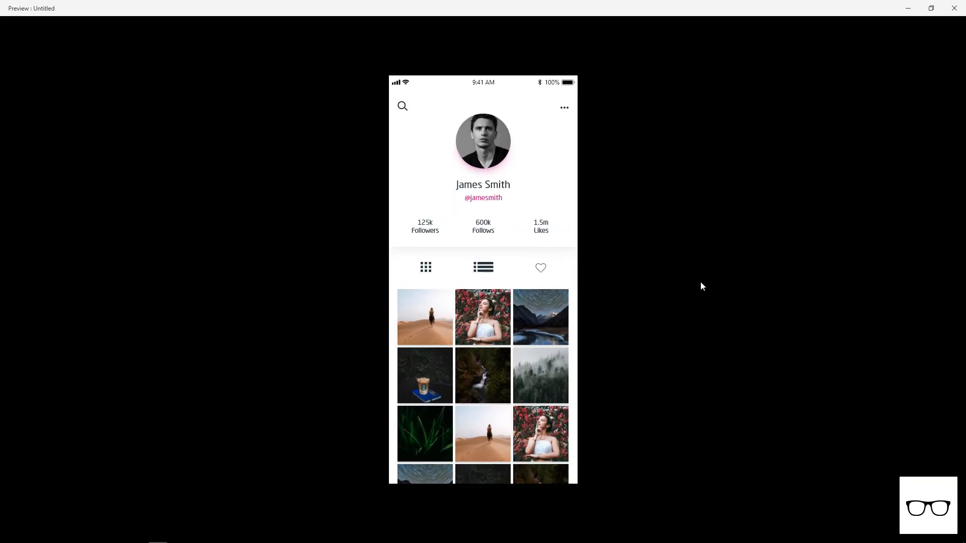
left_click(479, 308)
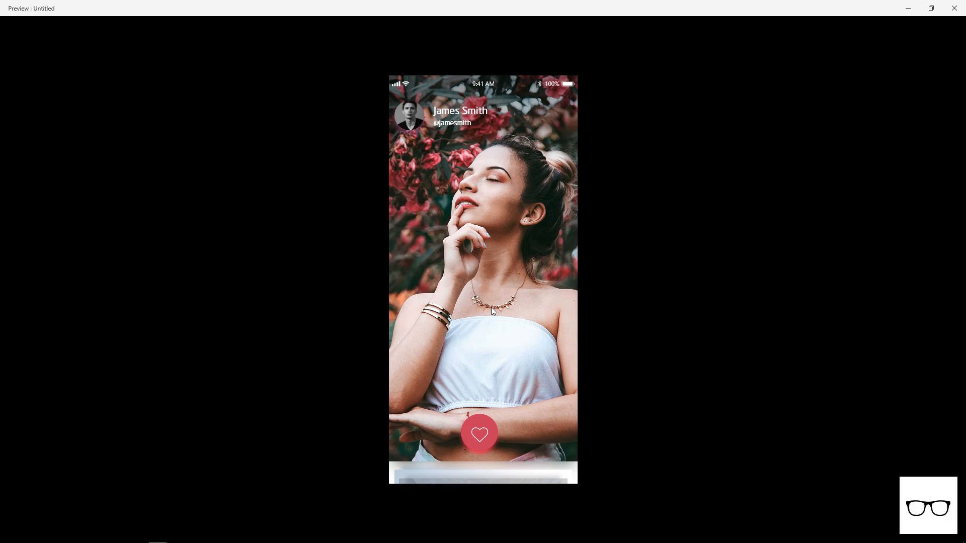
left_click(481, 435)
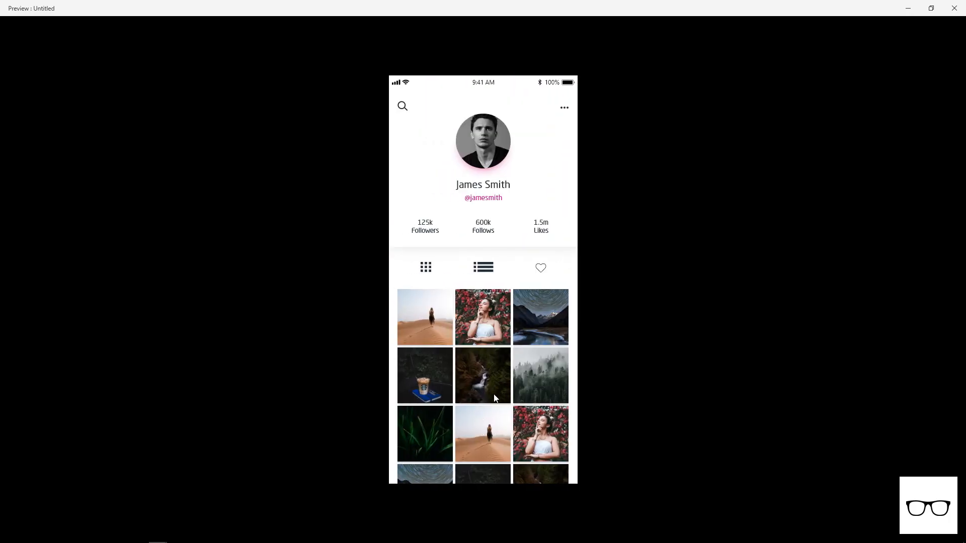
left_click(437, 327)
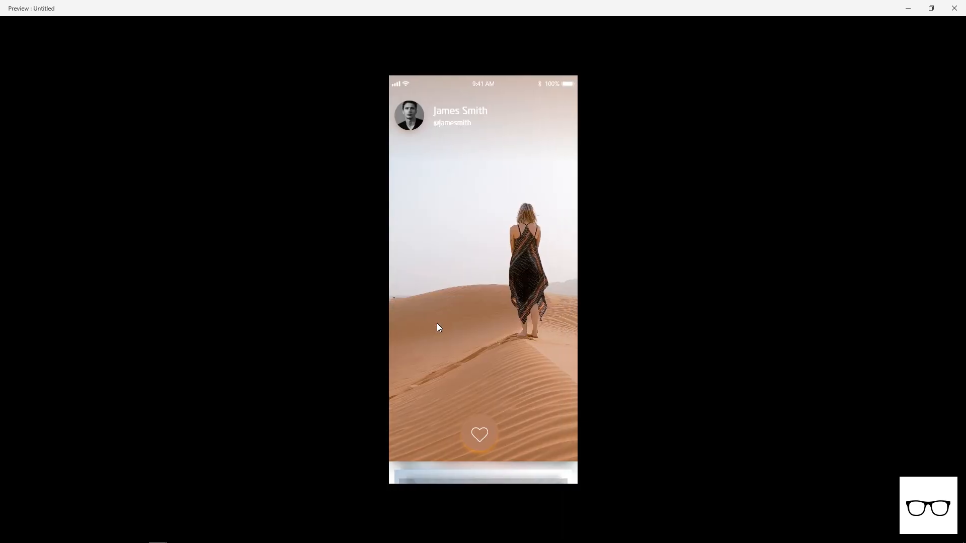
left_click(471, 432)
left_click(953, 8)
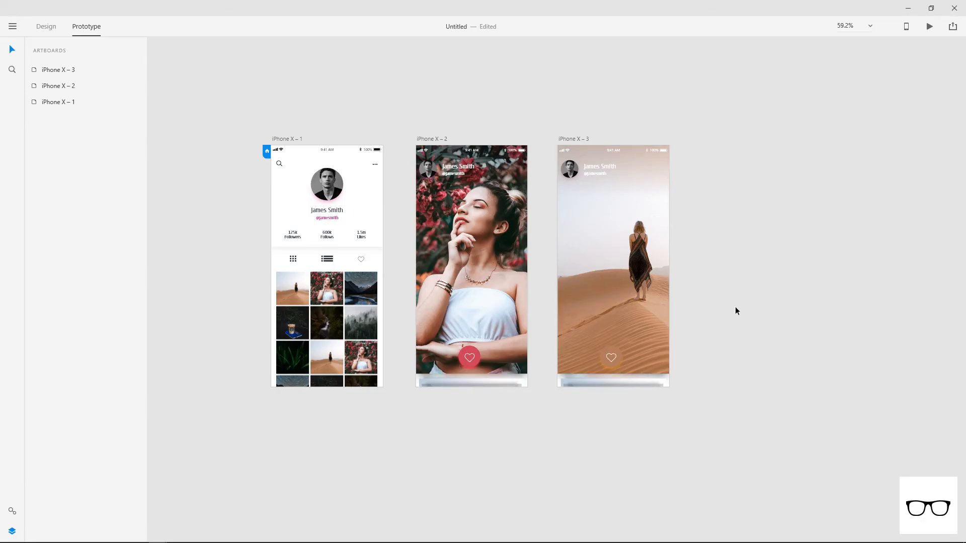
Group the stacked photos below the desert screen and link them to the flower screen with Slide Up.
left_click(642, 362)
left_click(680, 374)
scroll(670, 359, "up", 5)
left_click(591, 375)
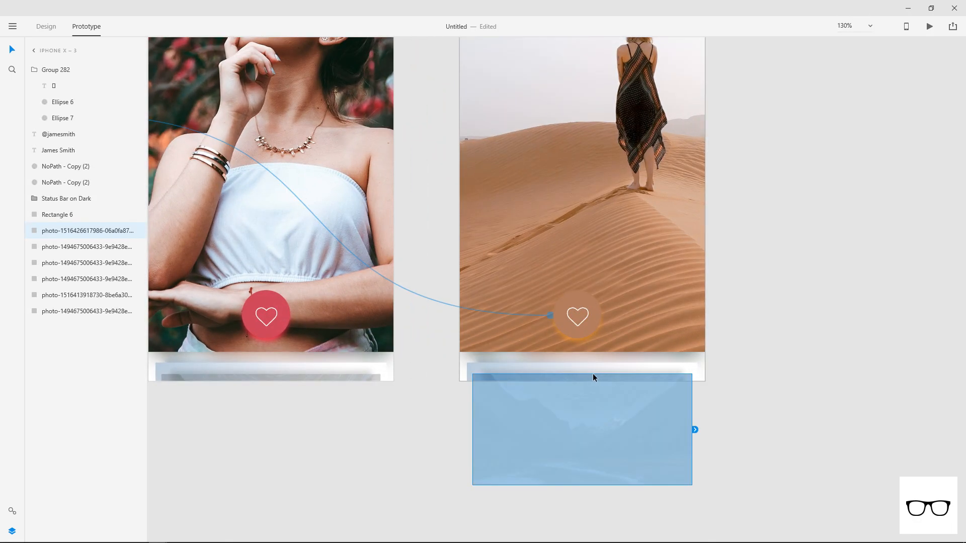
left_click_drag(450, 371, 570, 431)
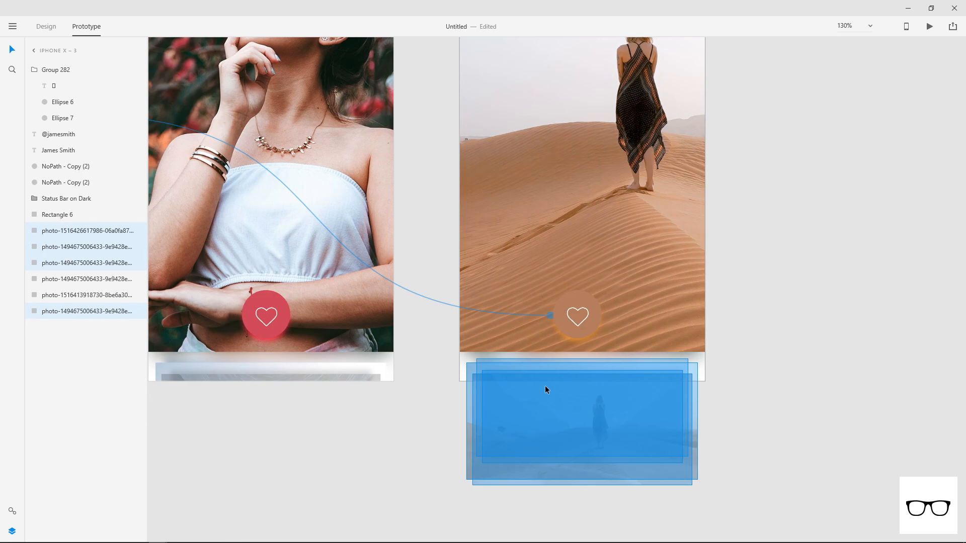
key("ctrl+g")
left_click_drag(701, 421, 294, 288)
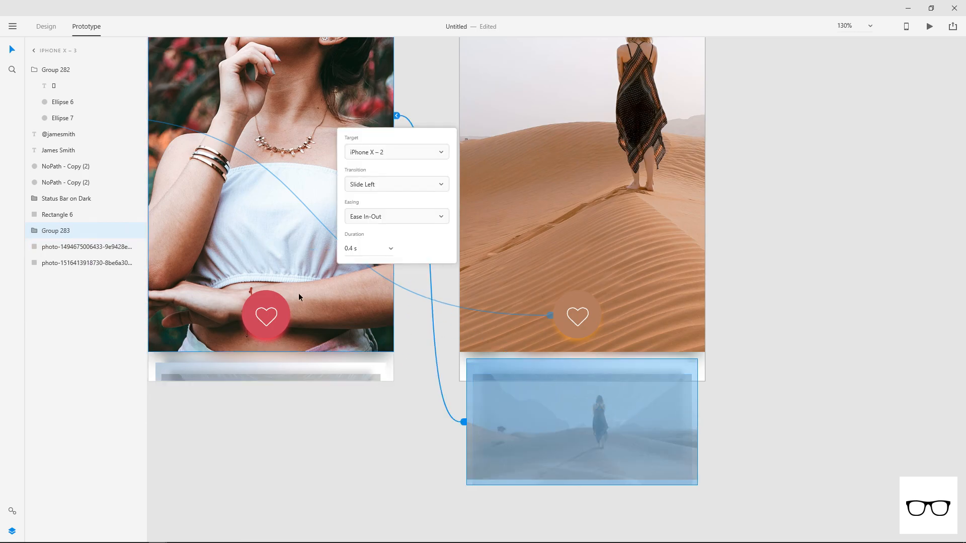
left_click(377, 189)
left_click(368, 287)
left_click(360, 402)
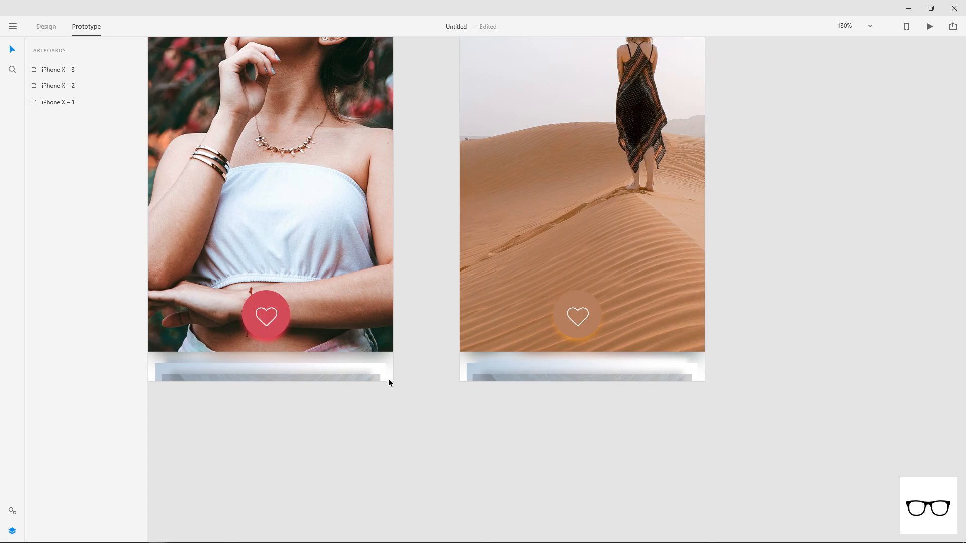
Group the photos below the flower screen, link them to the desert screen, and reopen the preview.
left_click_drag(397, 375, 288, 409)
key("ctrl+g")
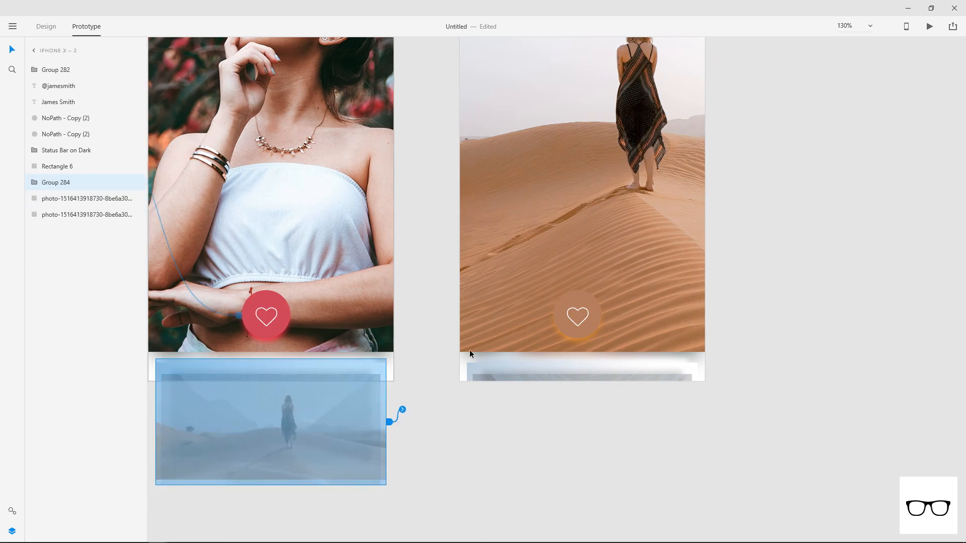
left_click_drag(392, 419, 506, 303)
left_click(709, 336)
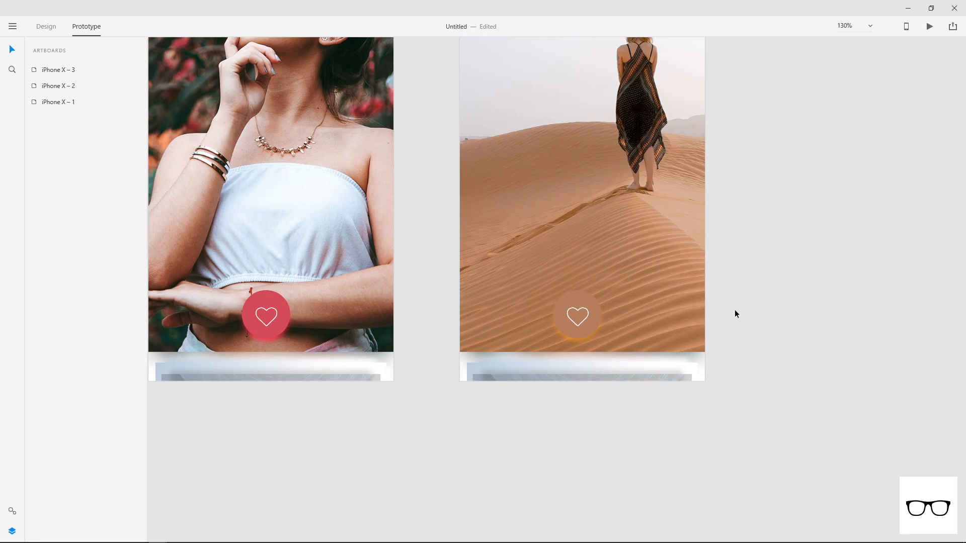
left_click(928, 26)
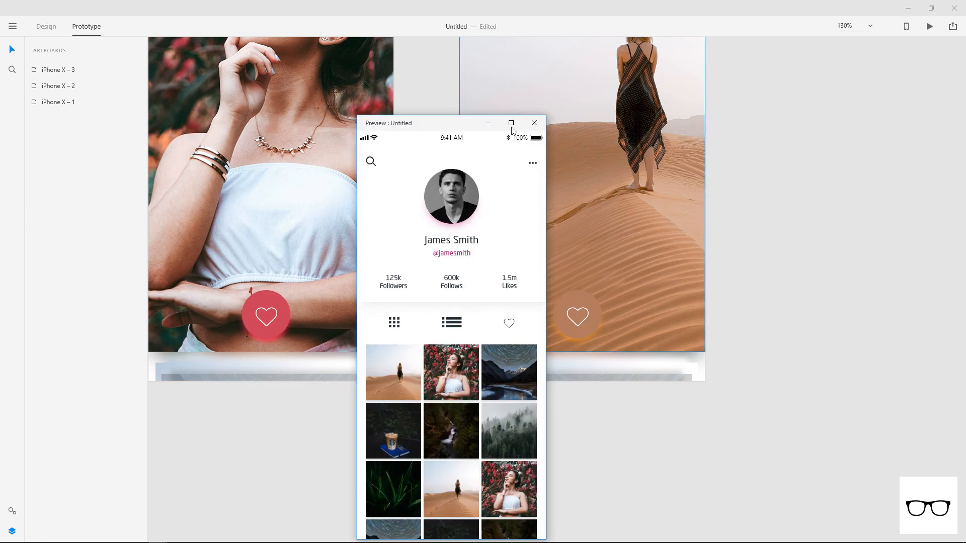
Full-screen the preview, switch between the flower and desert screens, and return to the profile grid via the heart.
left_click(532, 124)
left_click(485, 317)
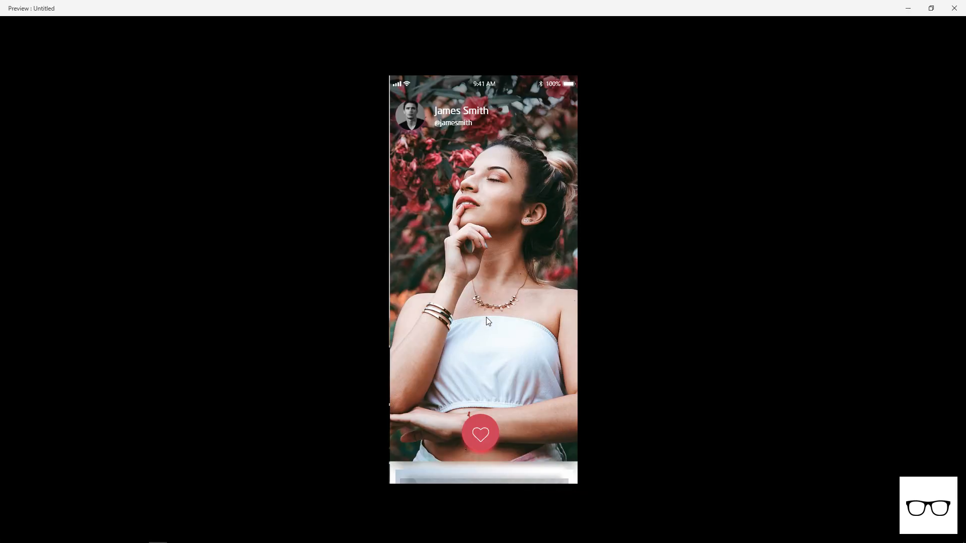
left_click(488, 482)
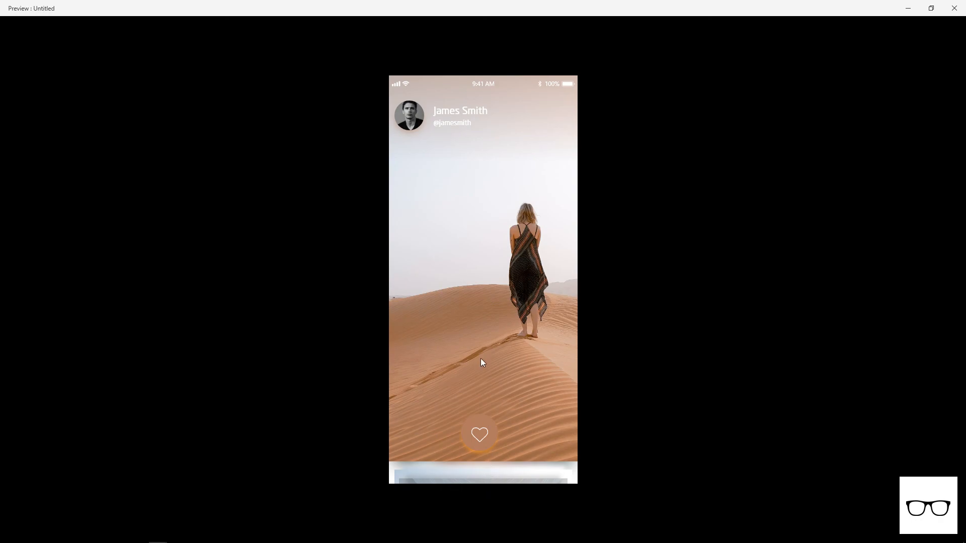
left_click(490, 477)
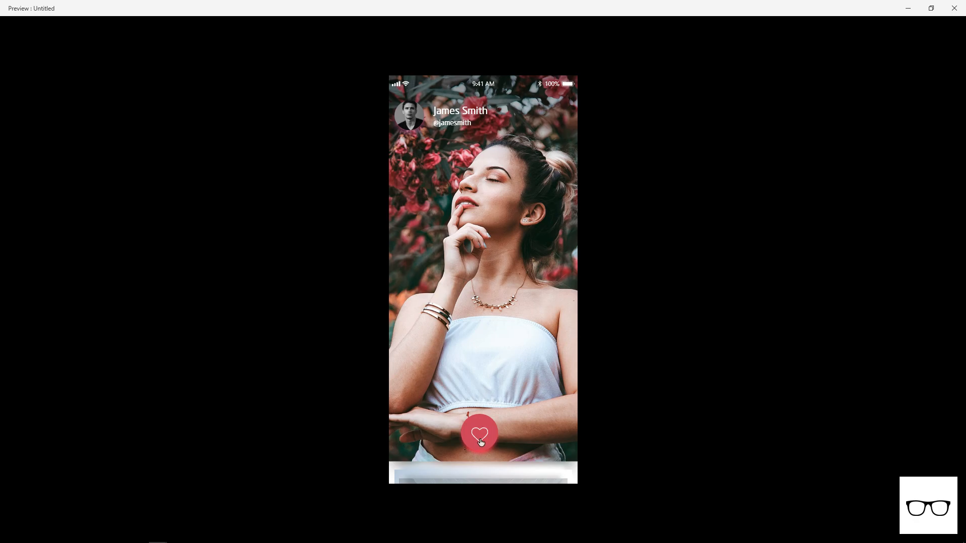
left_click(473, 392)
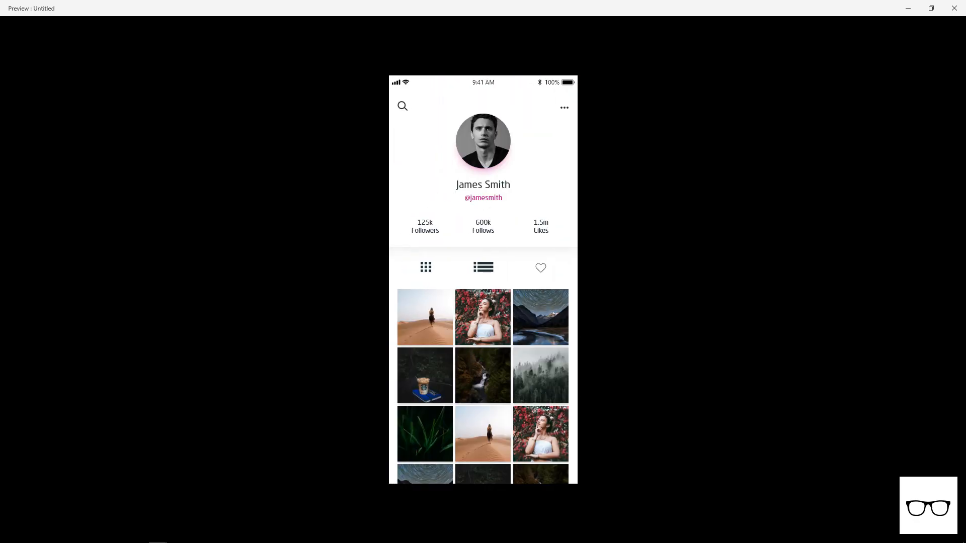